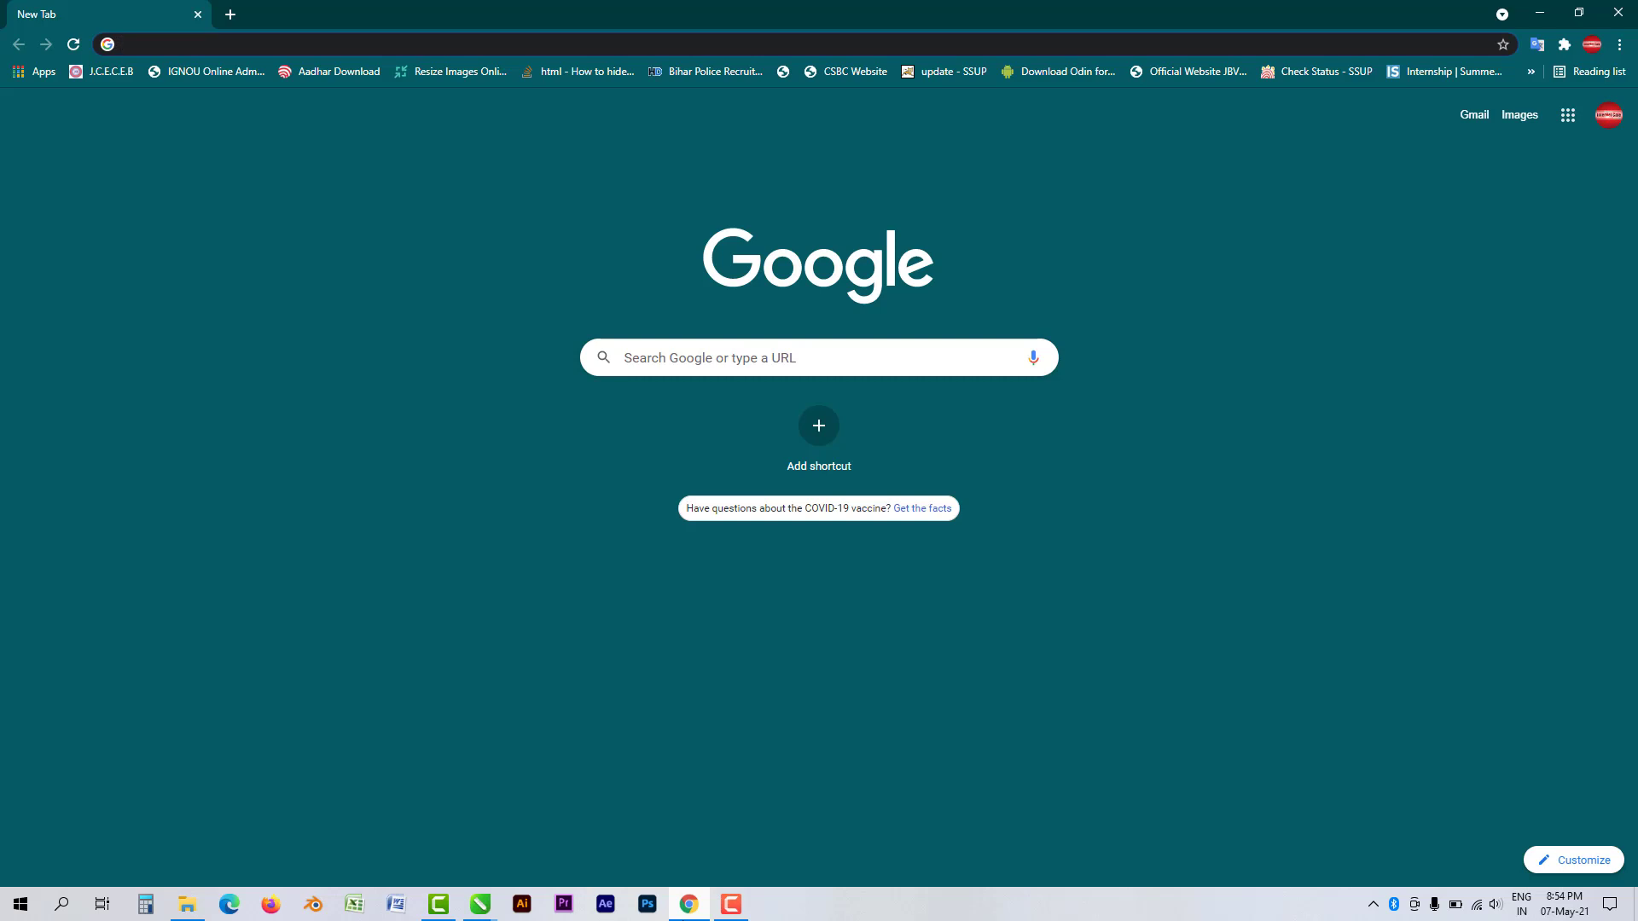
- Search Google for 'bg remove' and open the remove.bg result
text(bg remove)
key(Return)
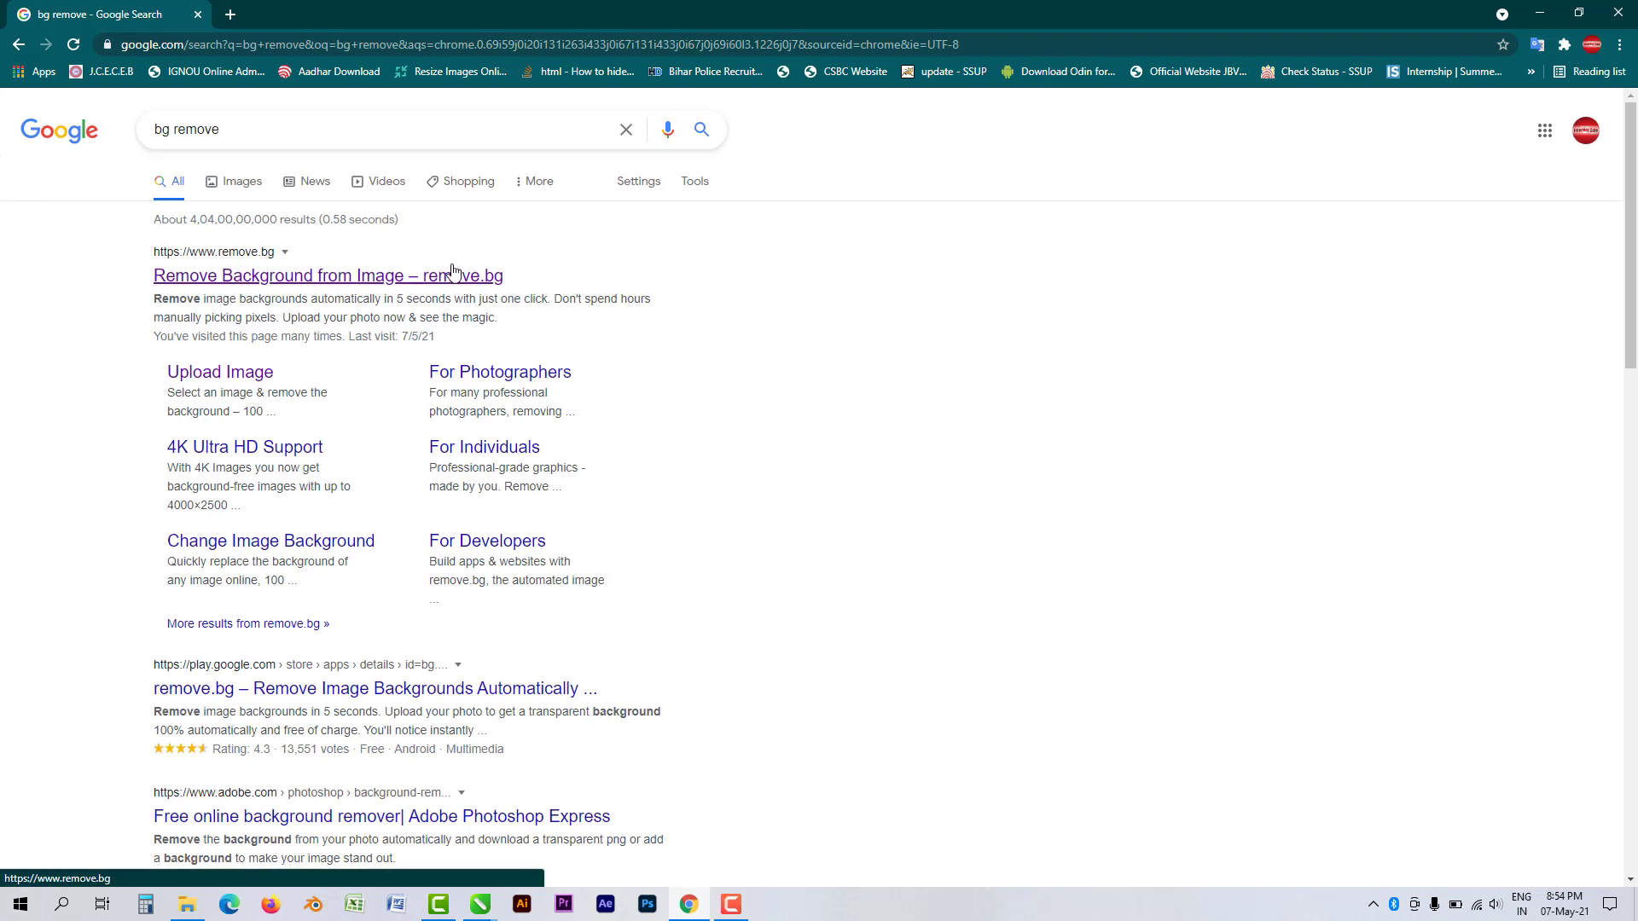
click(452, 273)
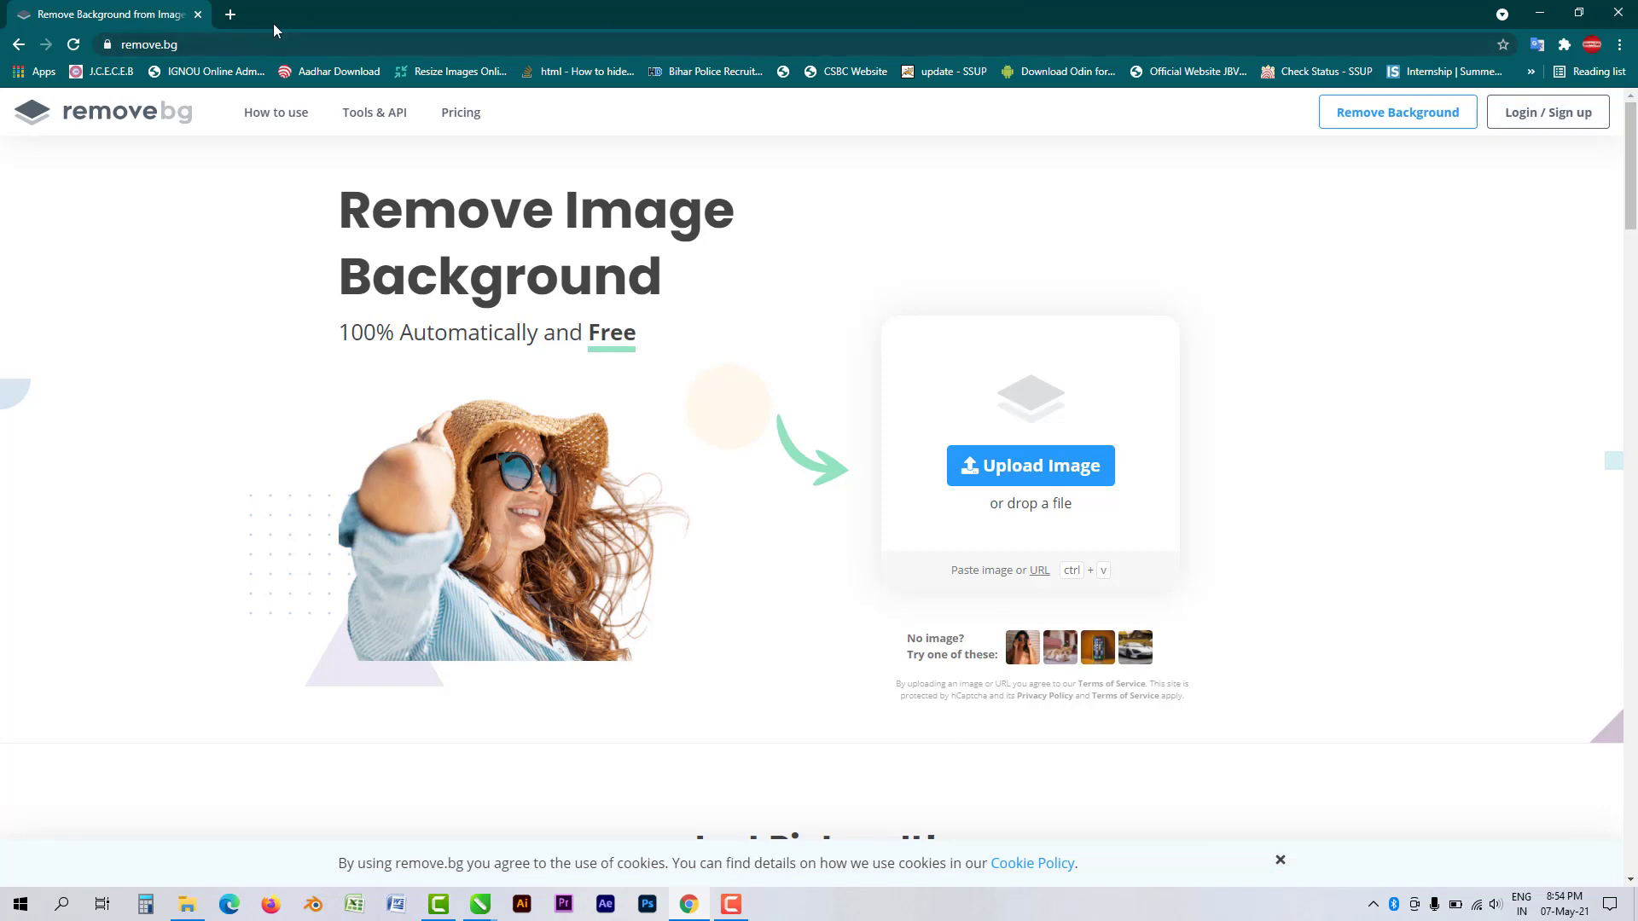
- In a new tab, search 'background remover' and open the slazzer.com result
click(231, 14)
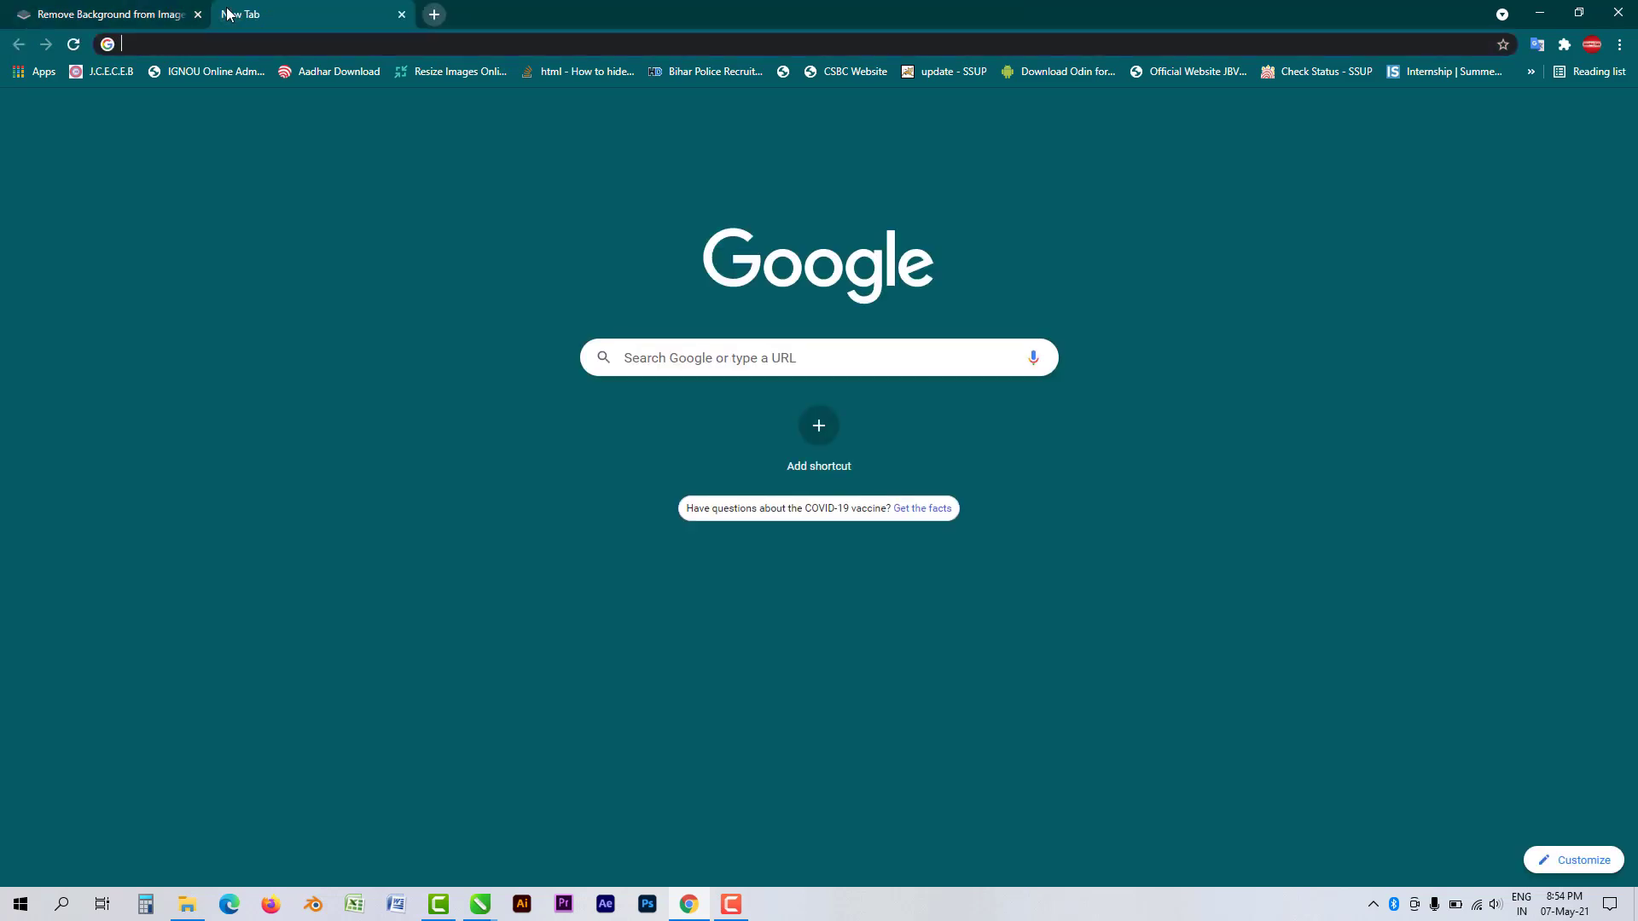
text(background remover)
key(Return)
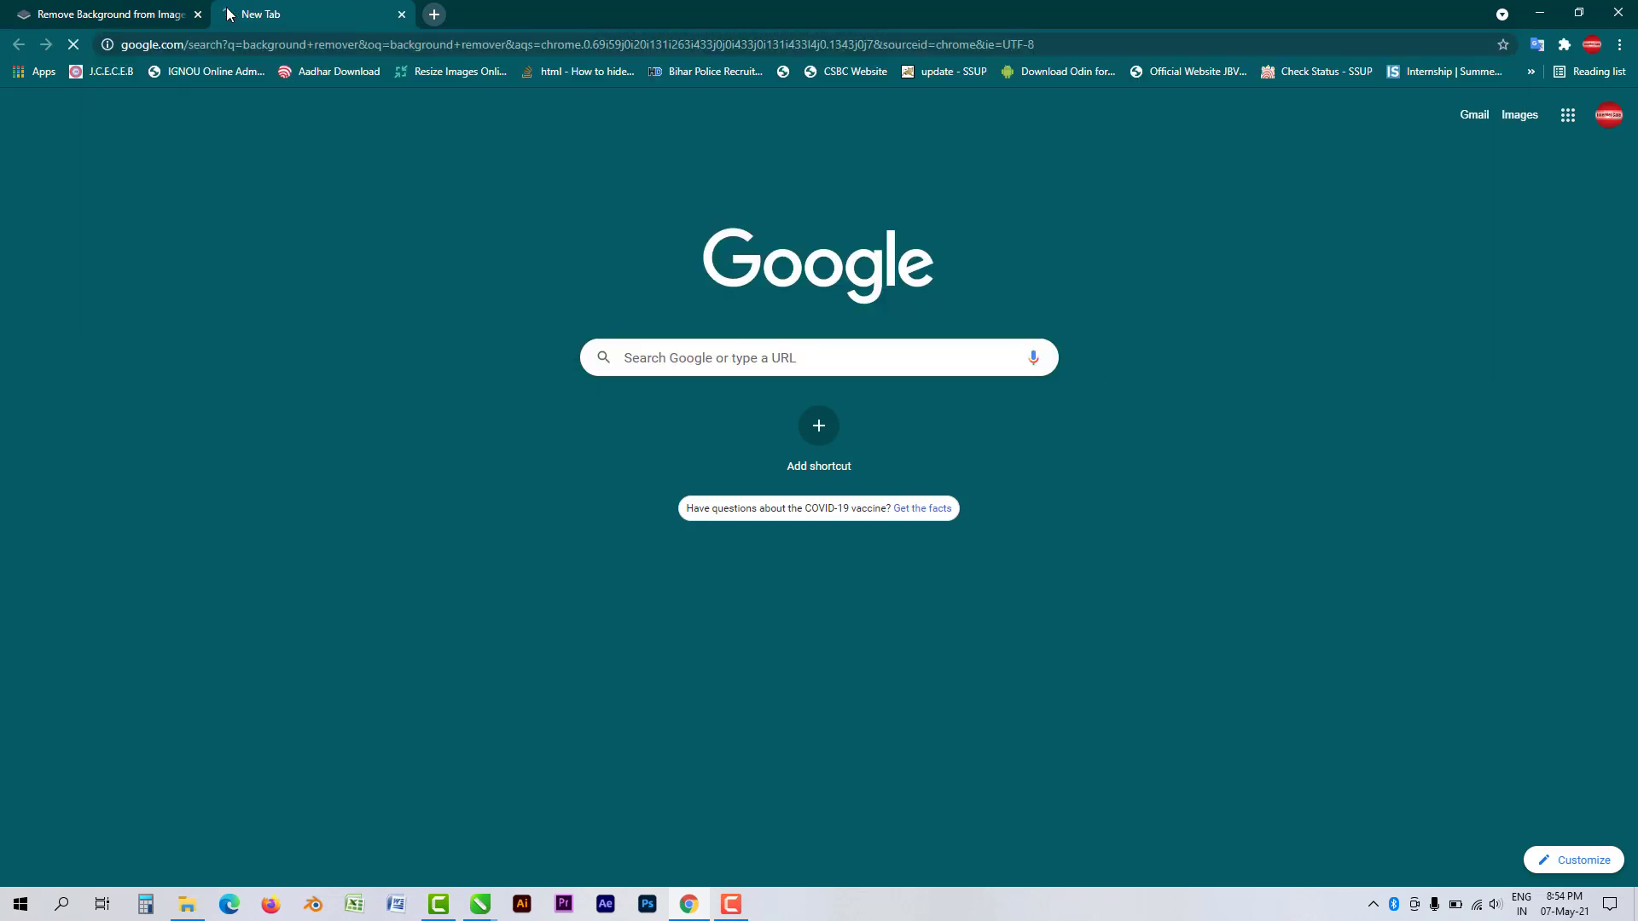
scroll(515, 274, down, 1)
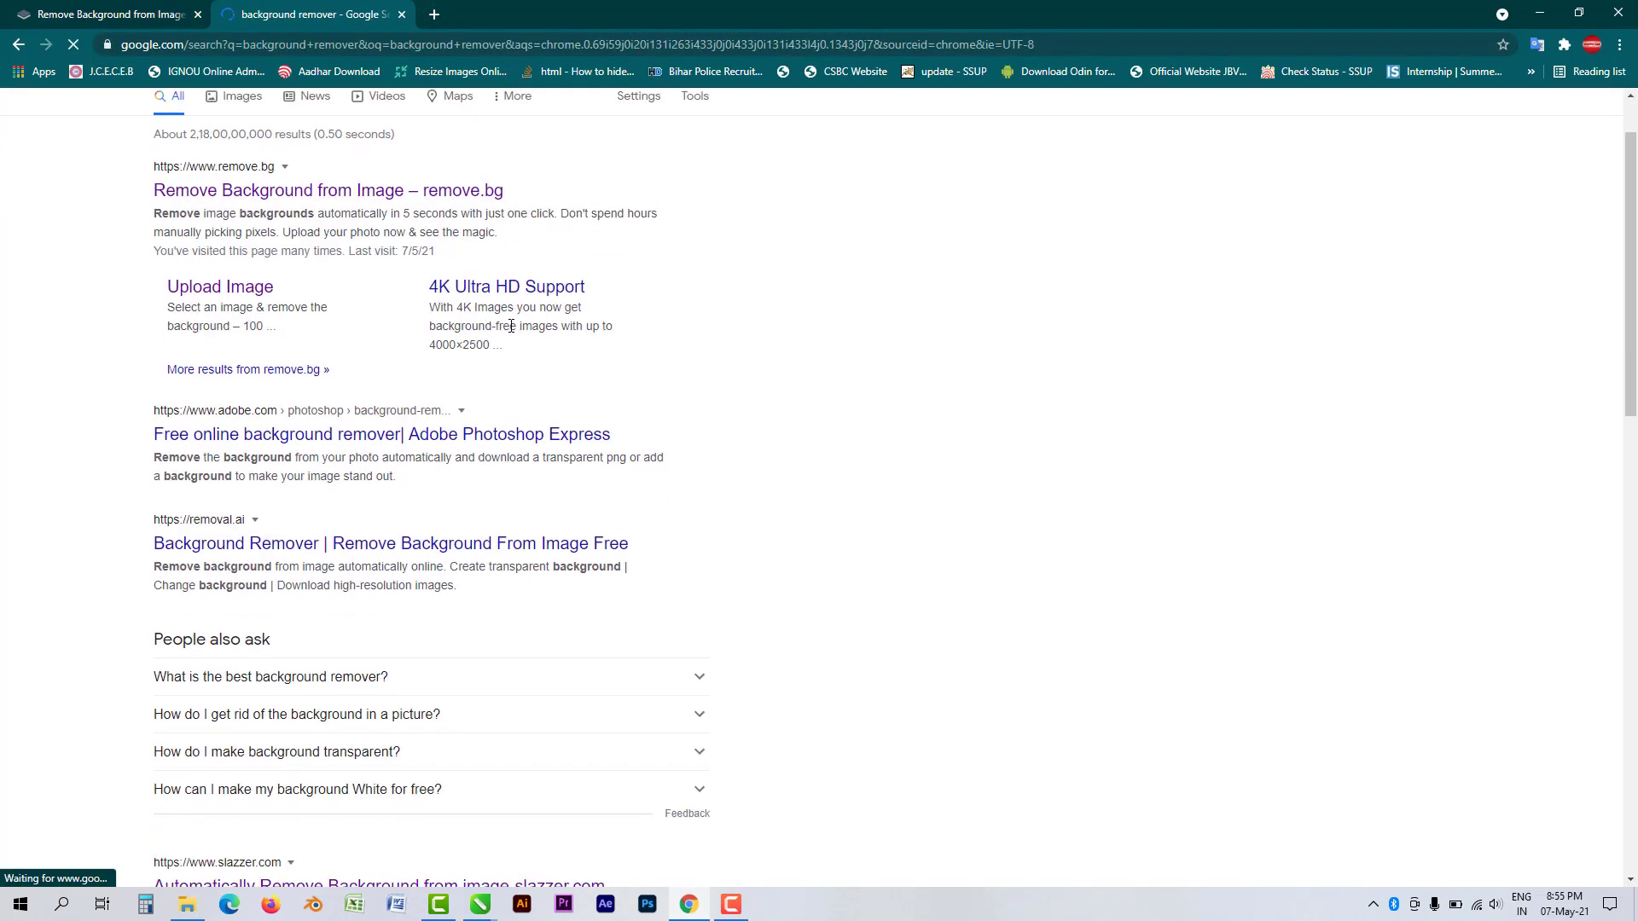
scroll(471, 391, down, 1)
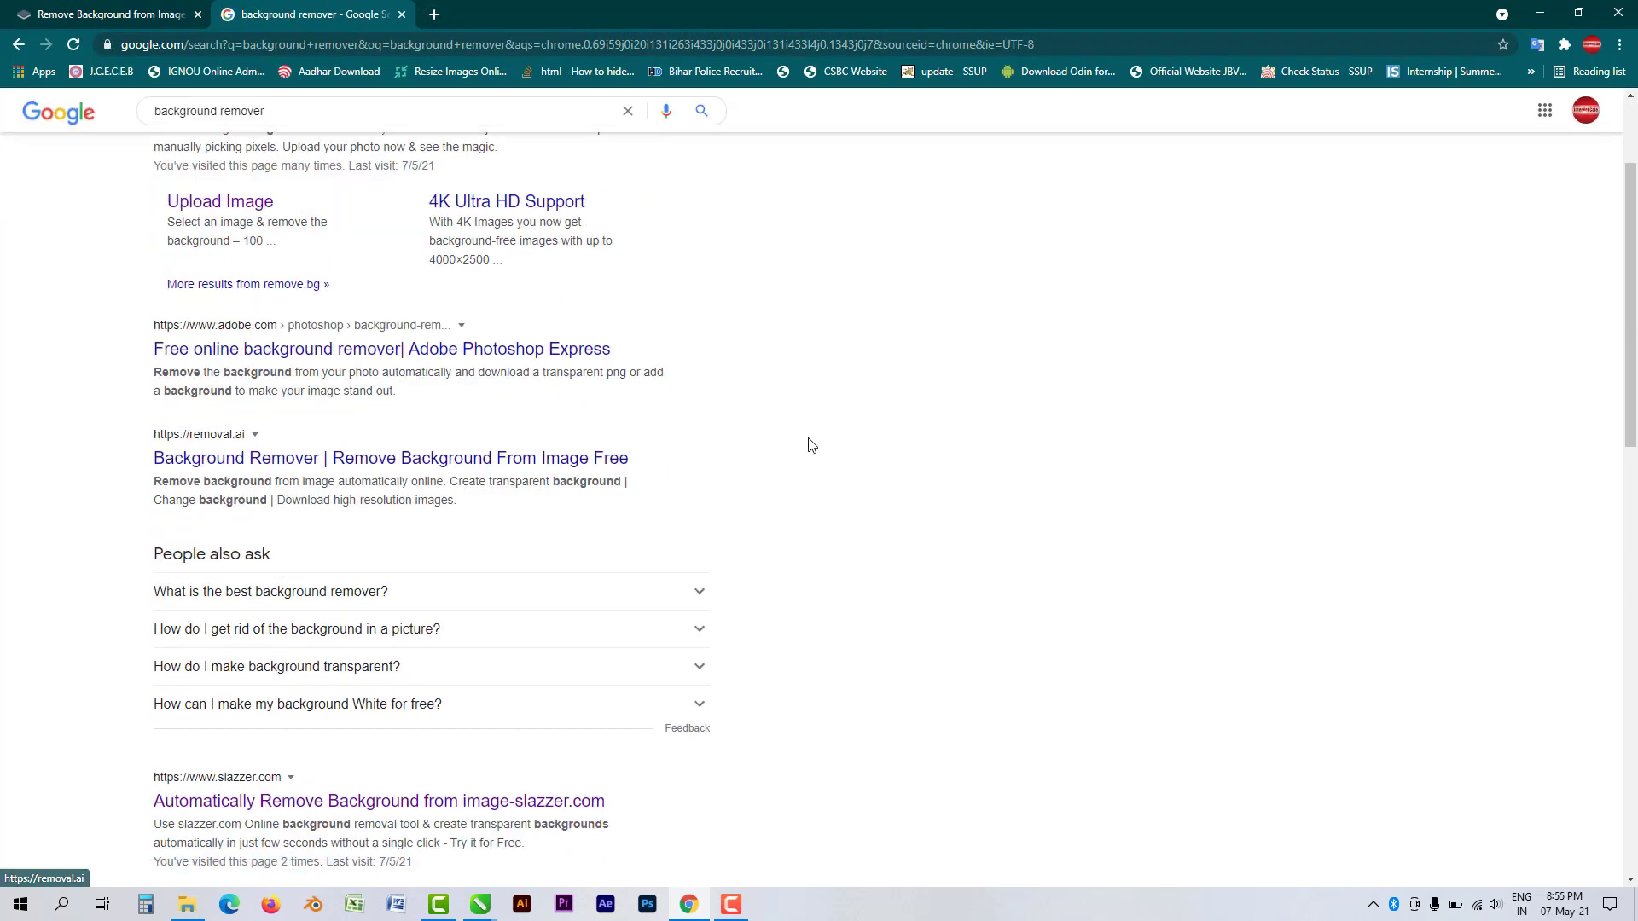
scroll(808, 446, down, 3)
click(316, 555)
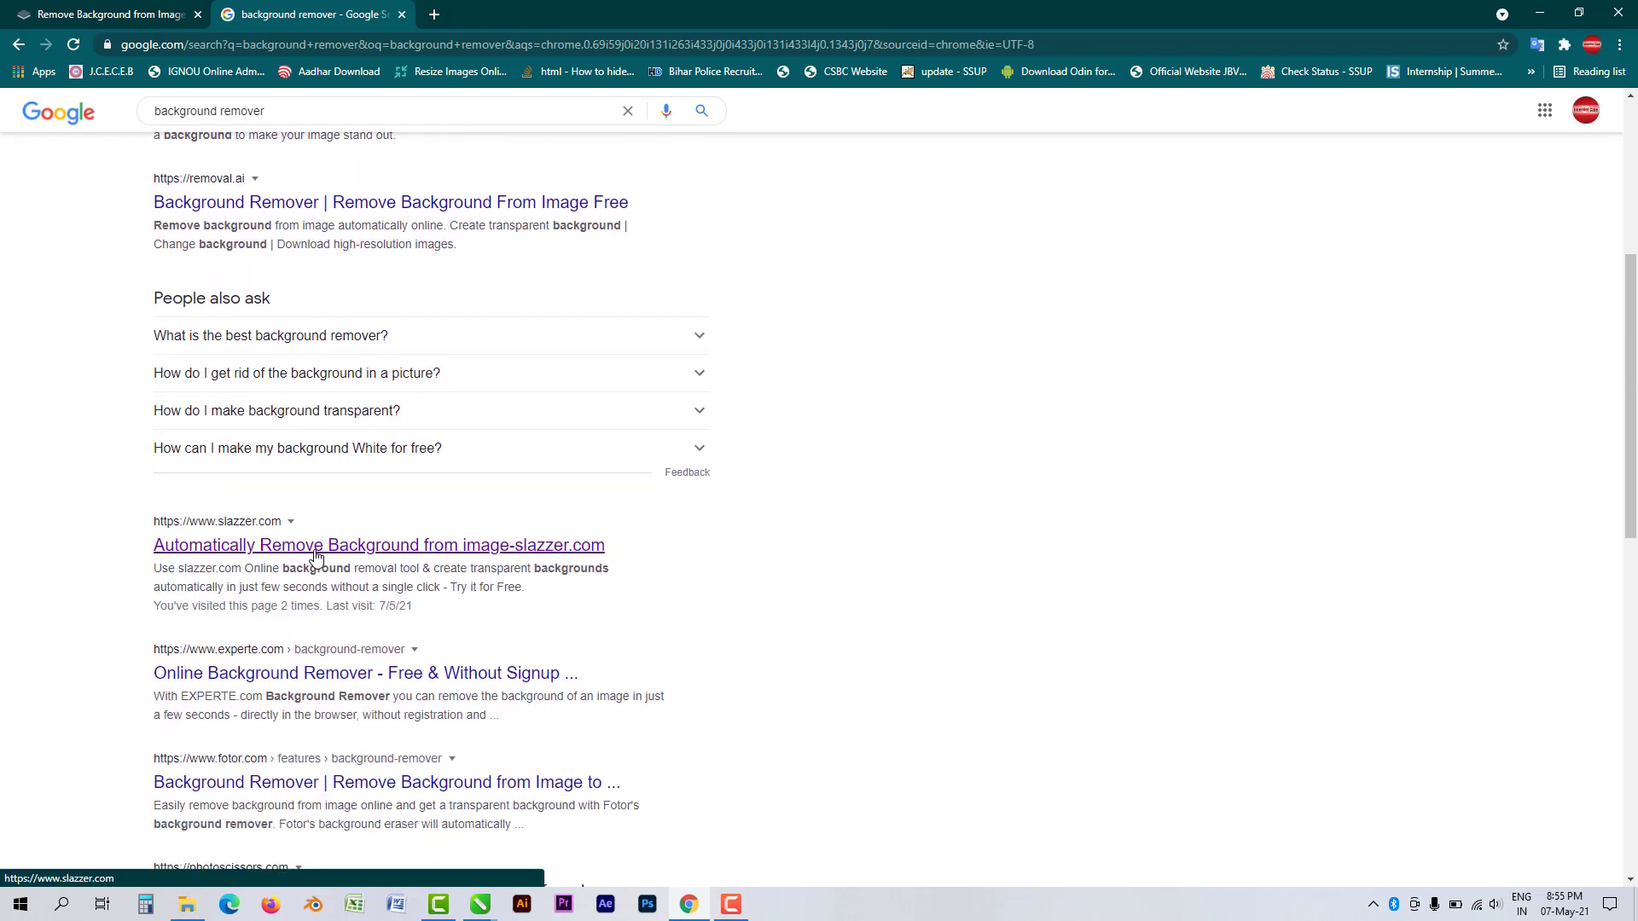
click(319, 555)
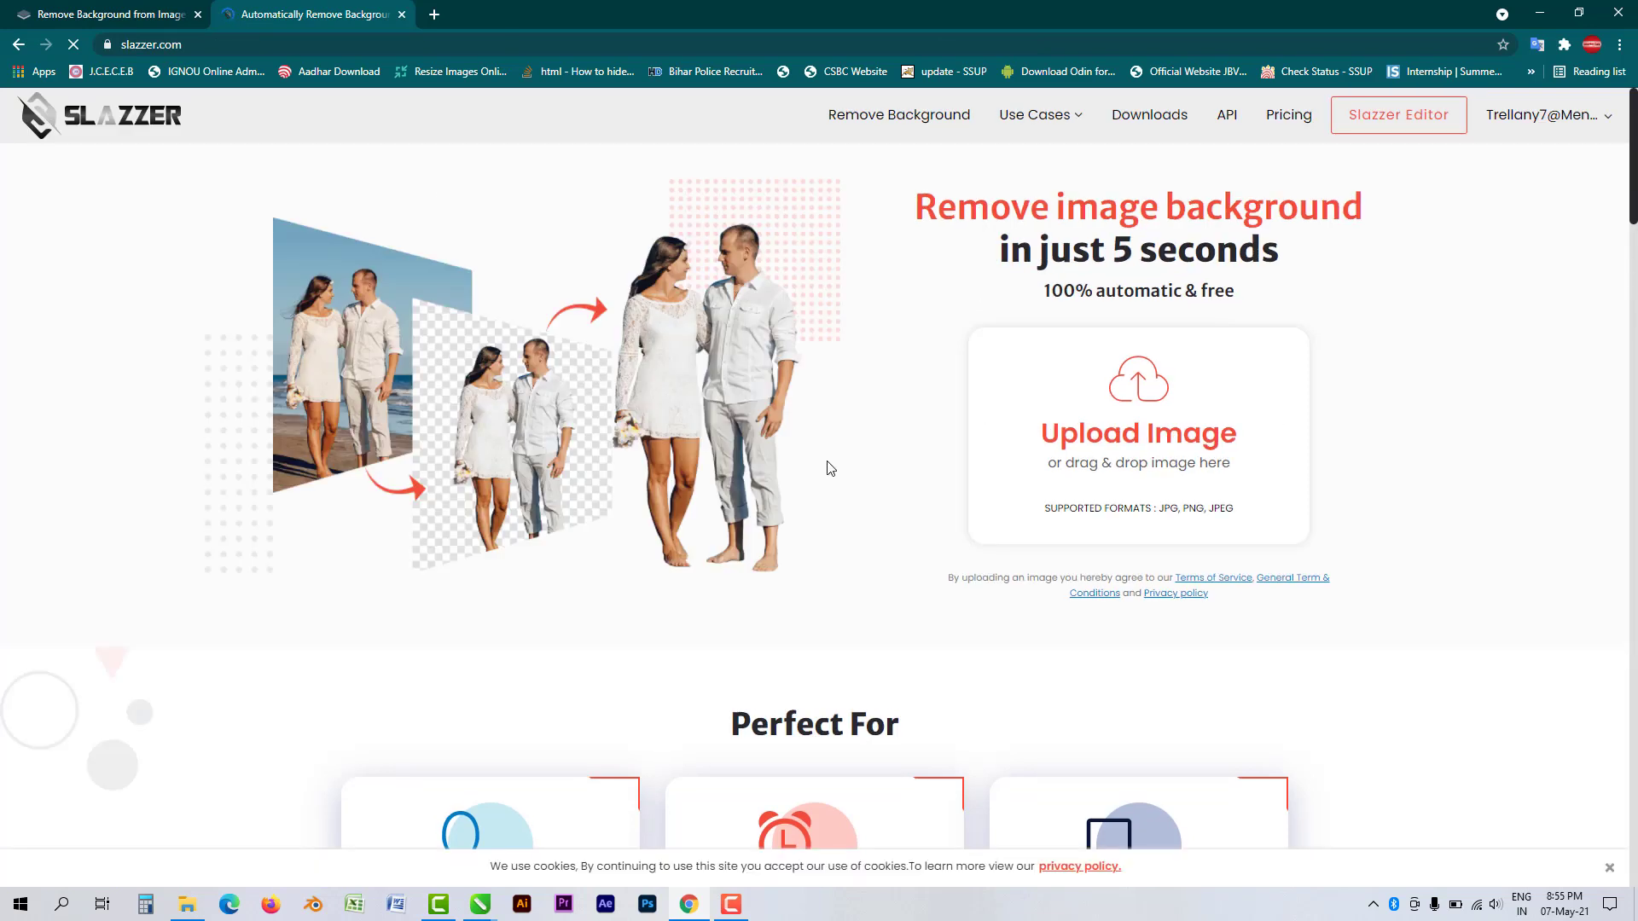
- Bring up Slazzer's Sign Up page and open a third, blank browser tab
click(128, 14)
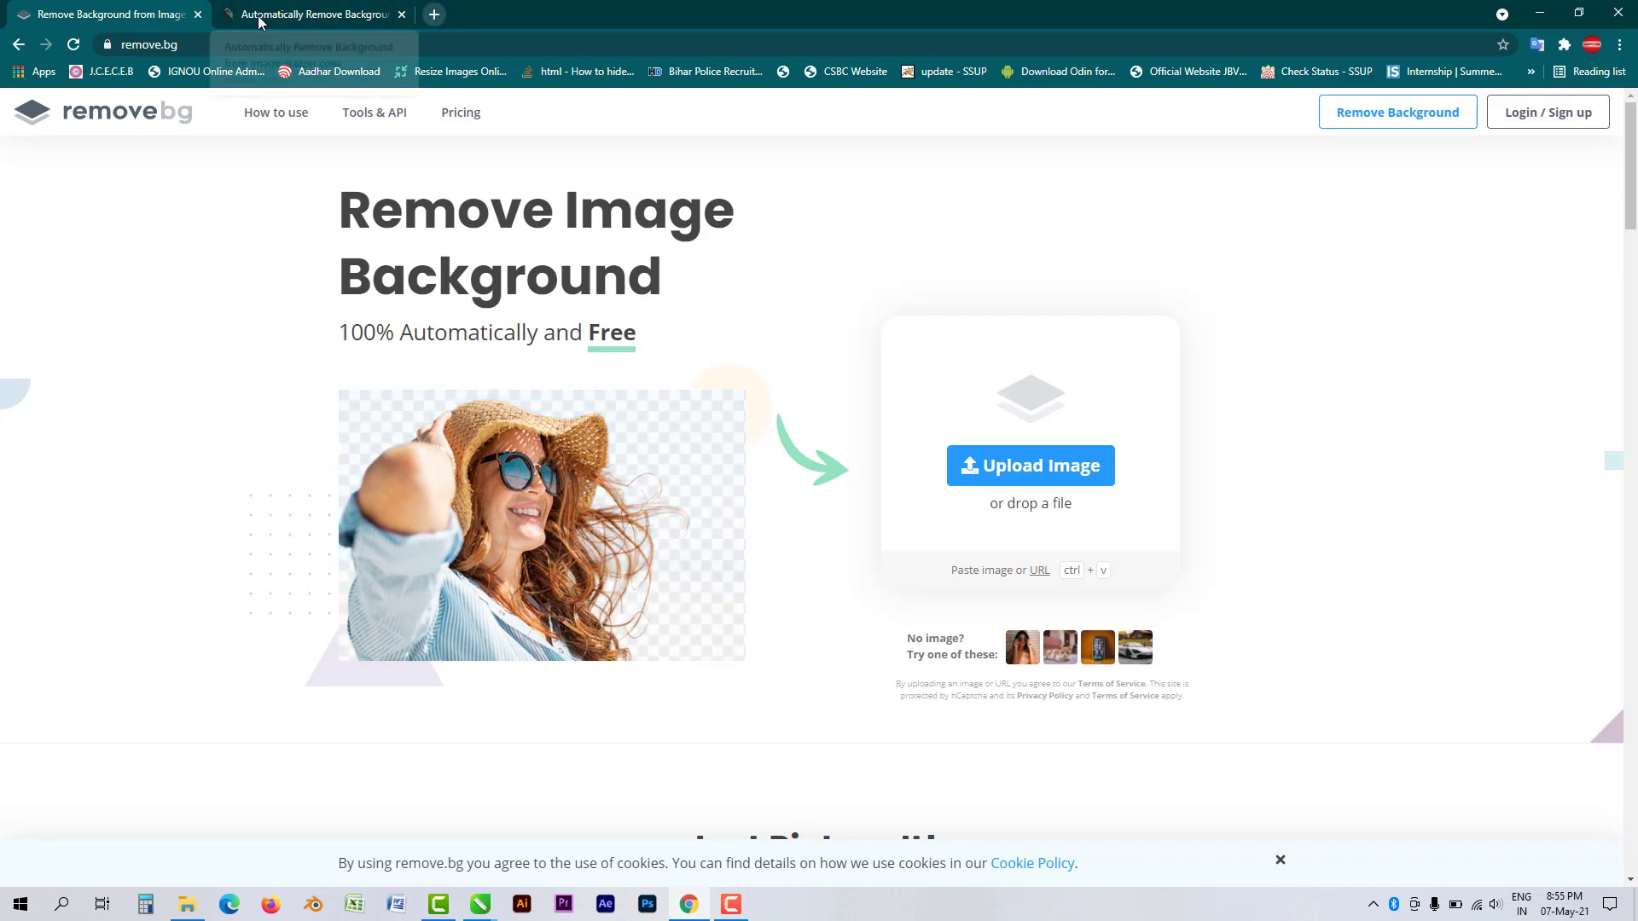
click(358, 14)
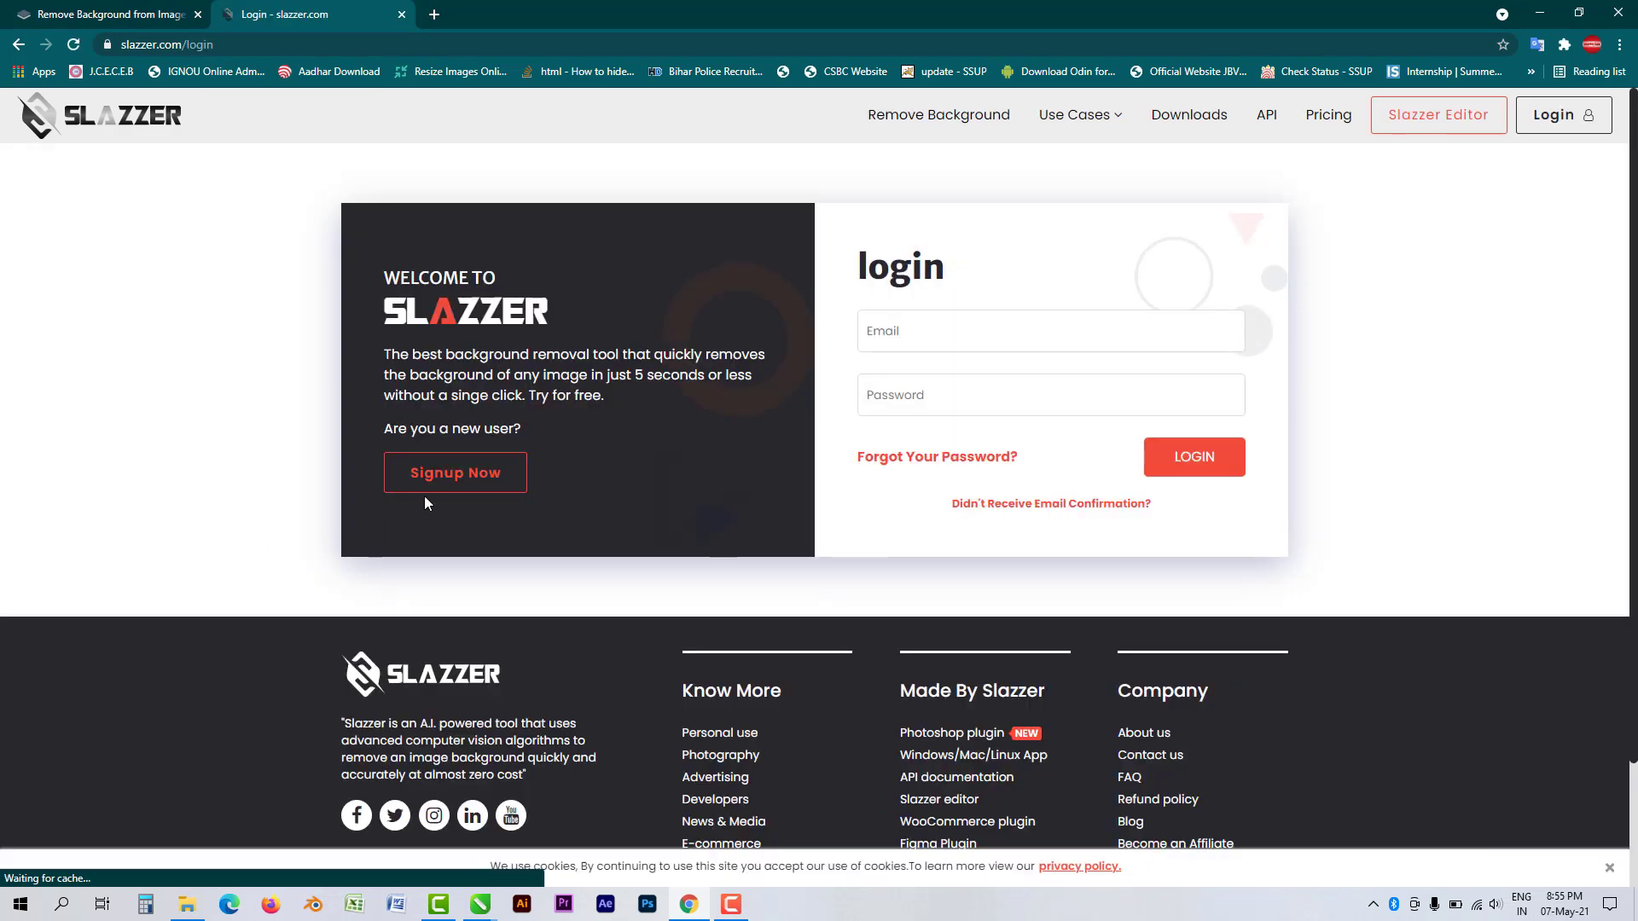
click(448, 483)
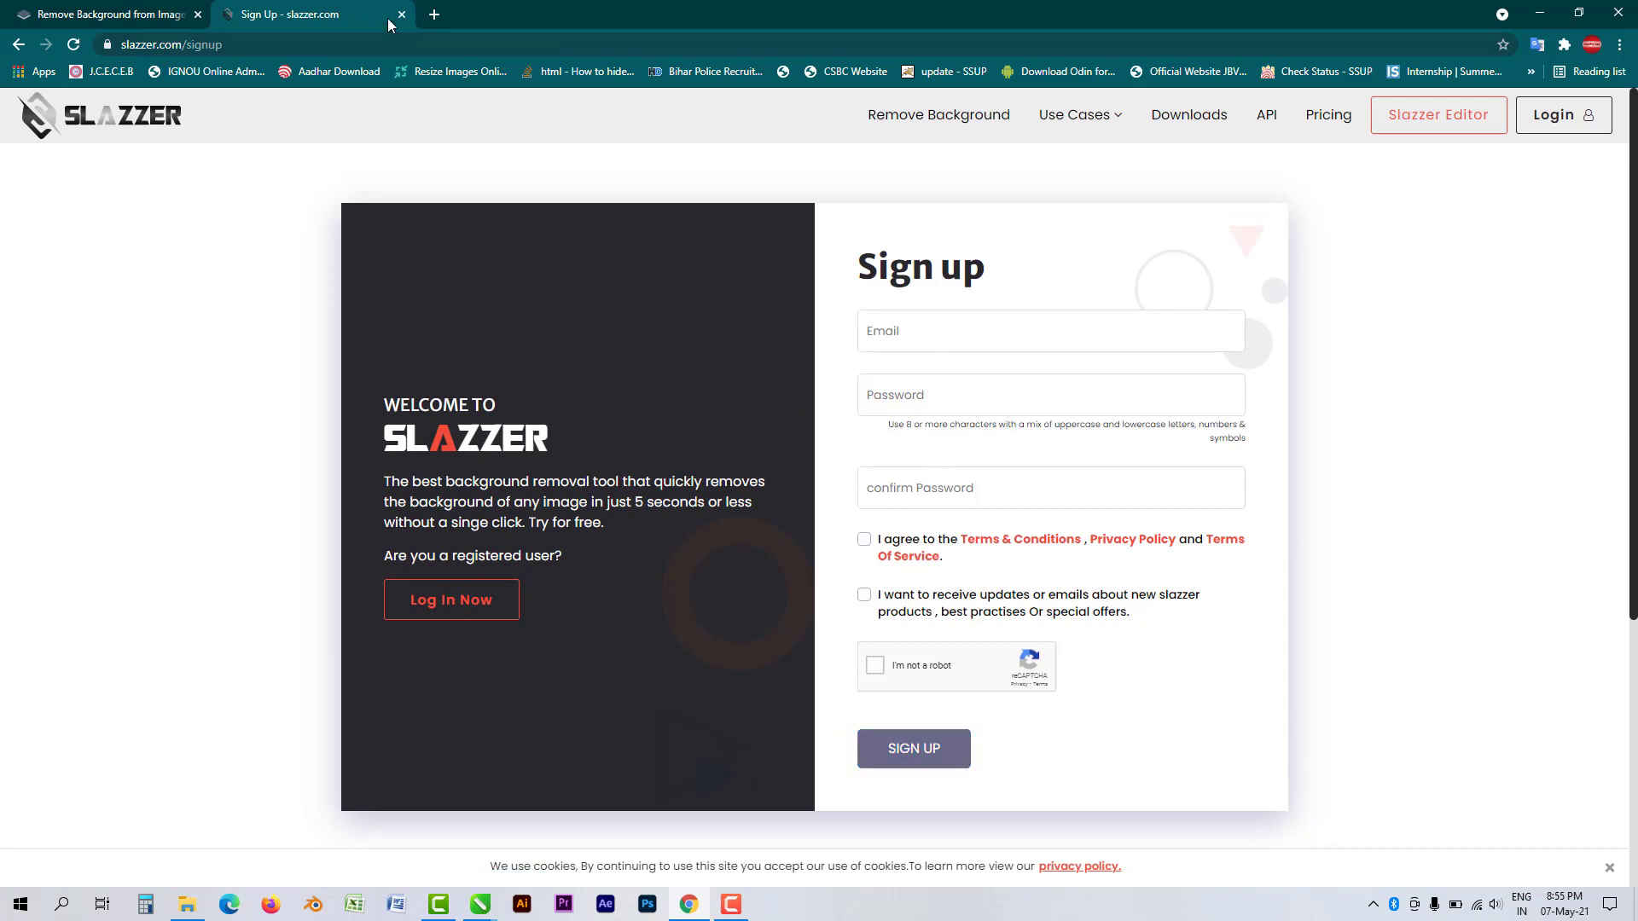
click(427, 17)
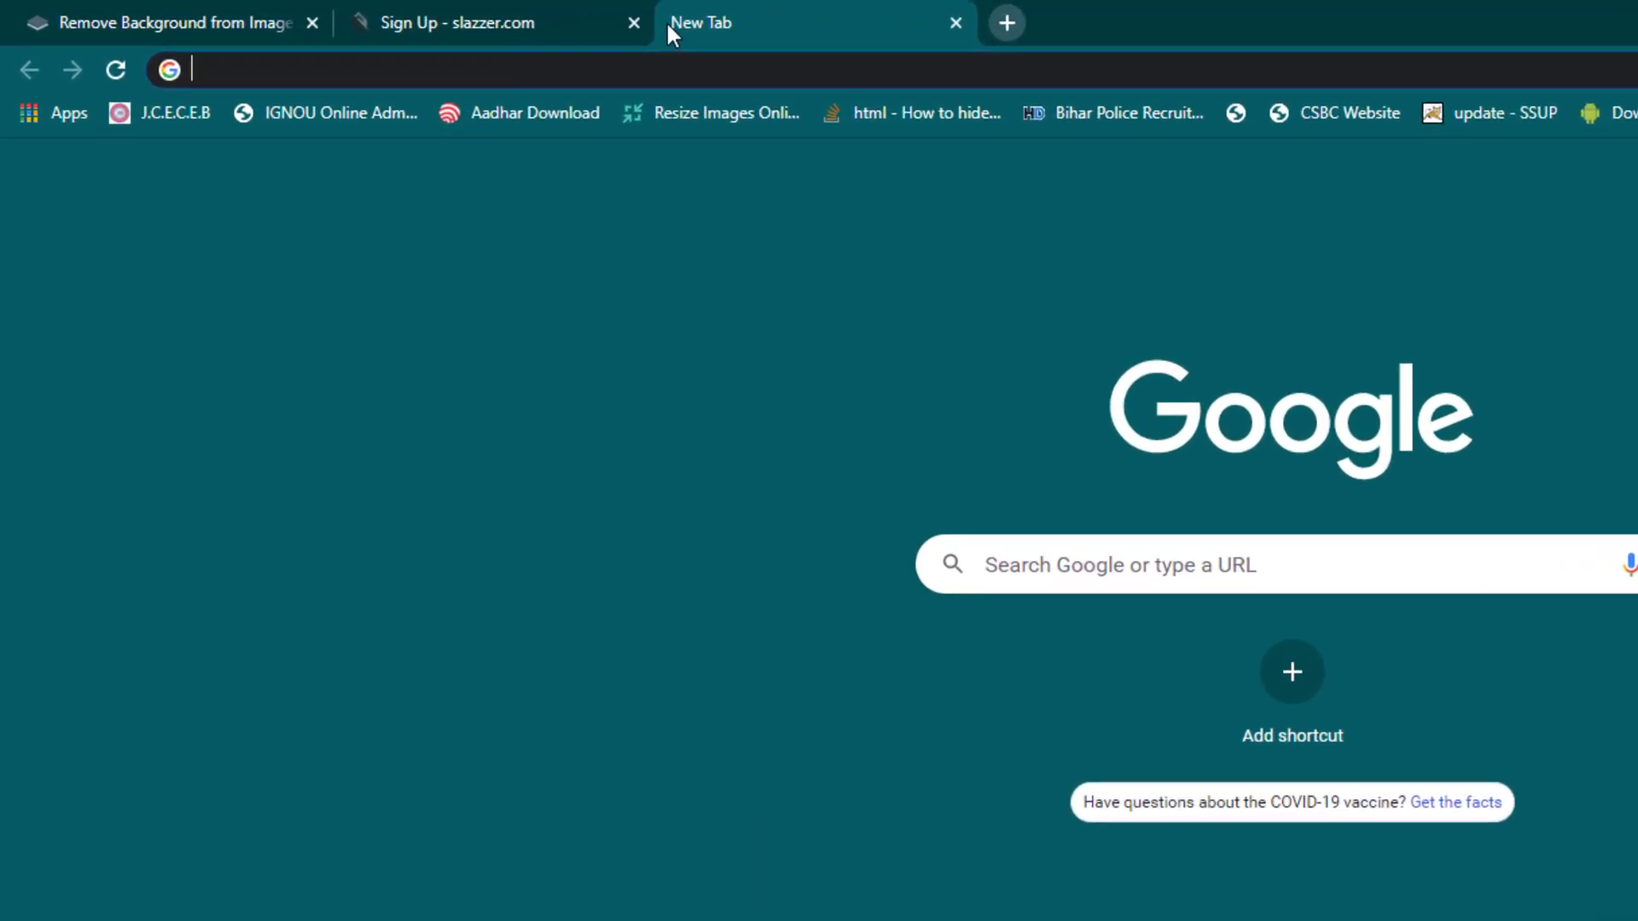
- Search 'email on deck', open EmailOnDeck, pass the captcha and generate a temporary address
text(e)
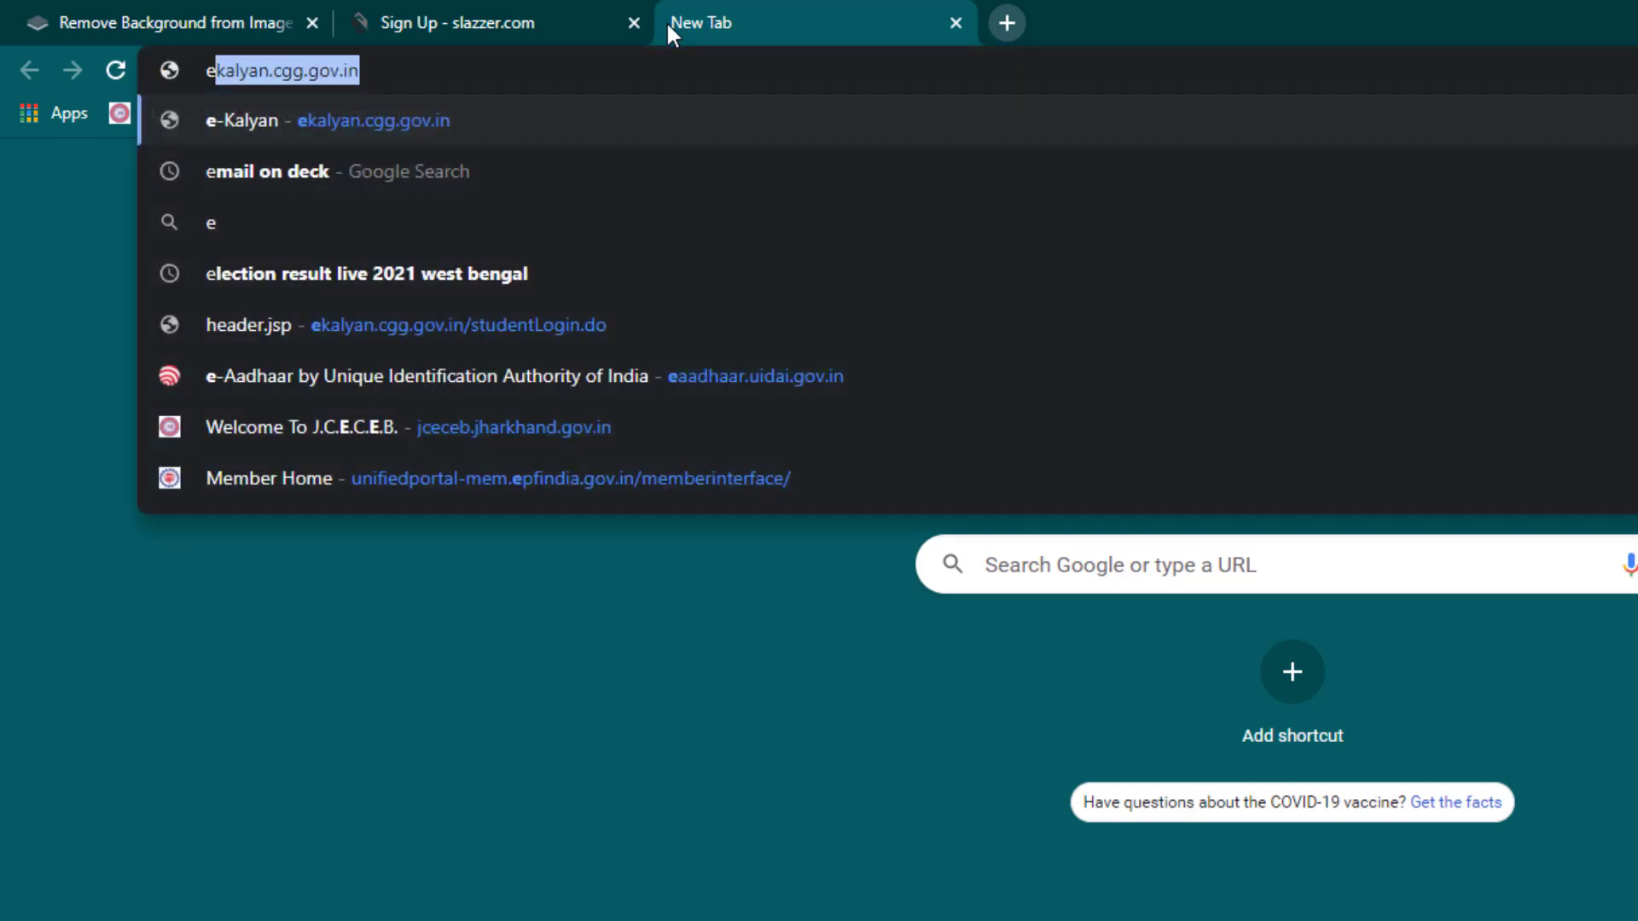
key(Down)
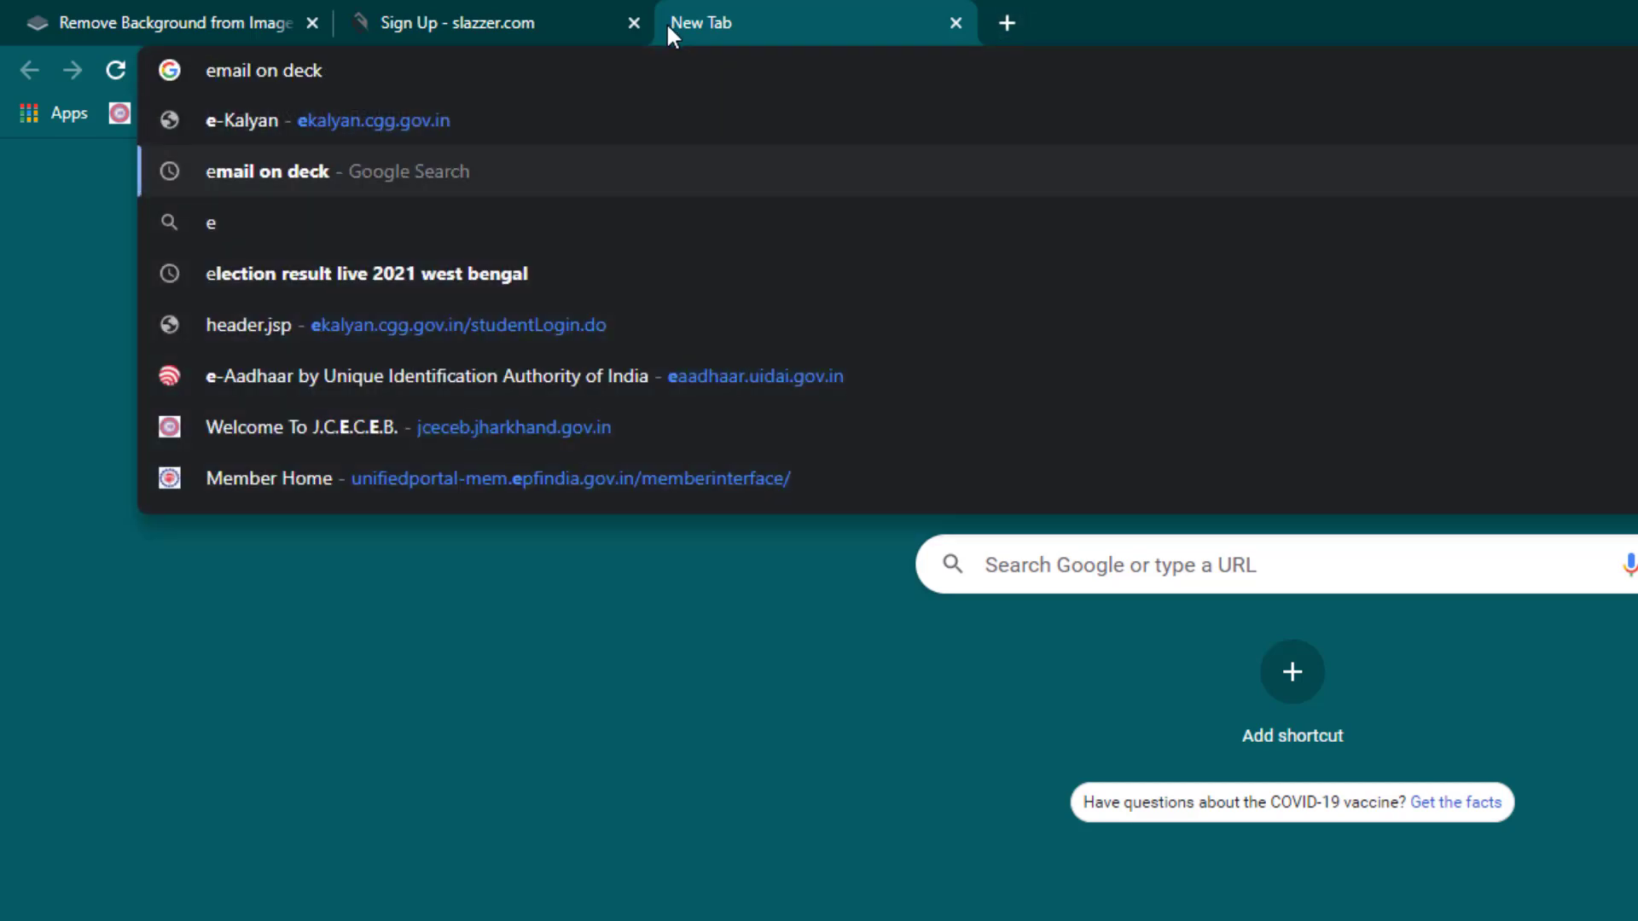
key(Return)
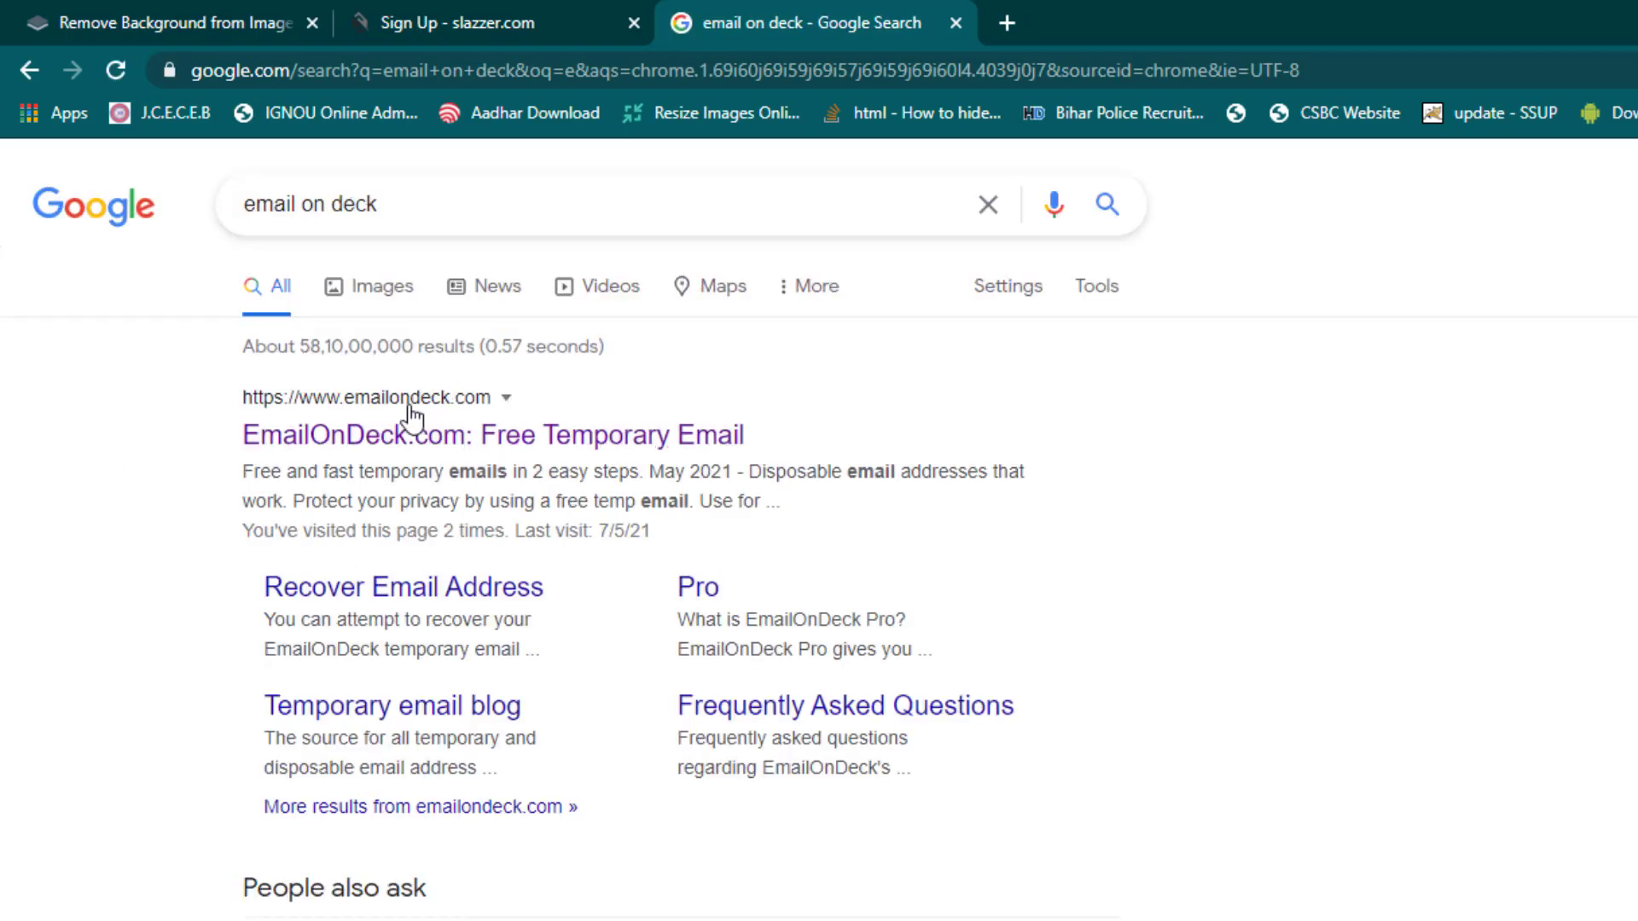
click(623, 456)
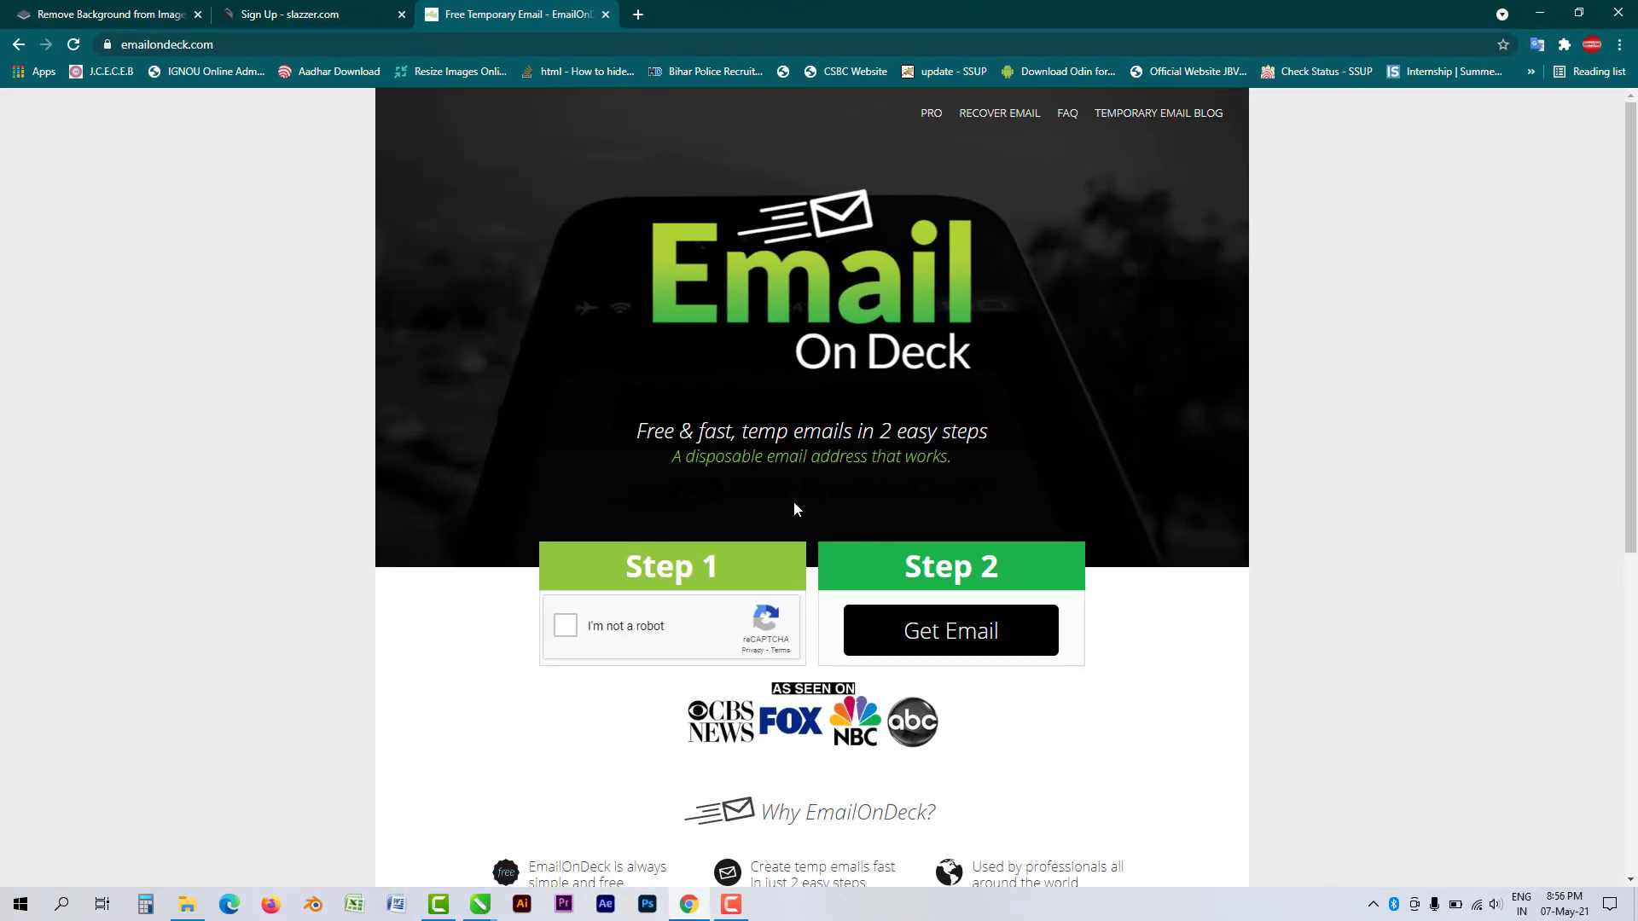
mouse_move(526, 537)
mouse_down()
mouse_move(684, 644)
mouse_move(786, 654)
mouse_up()
mouse_move(814, 536)
mouse_down()
mouse_move(1058, 670)
mouse_move(1118, 668)
mouse_up()
key(Escape)
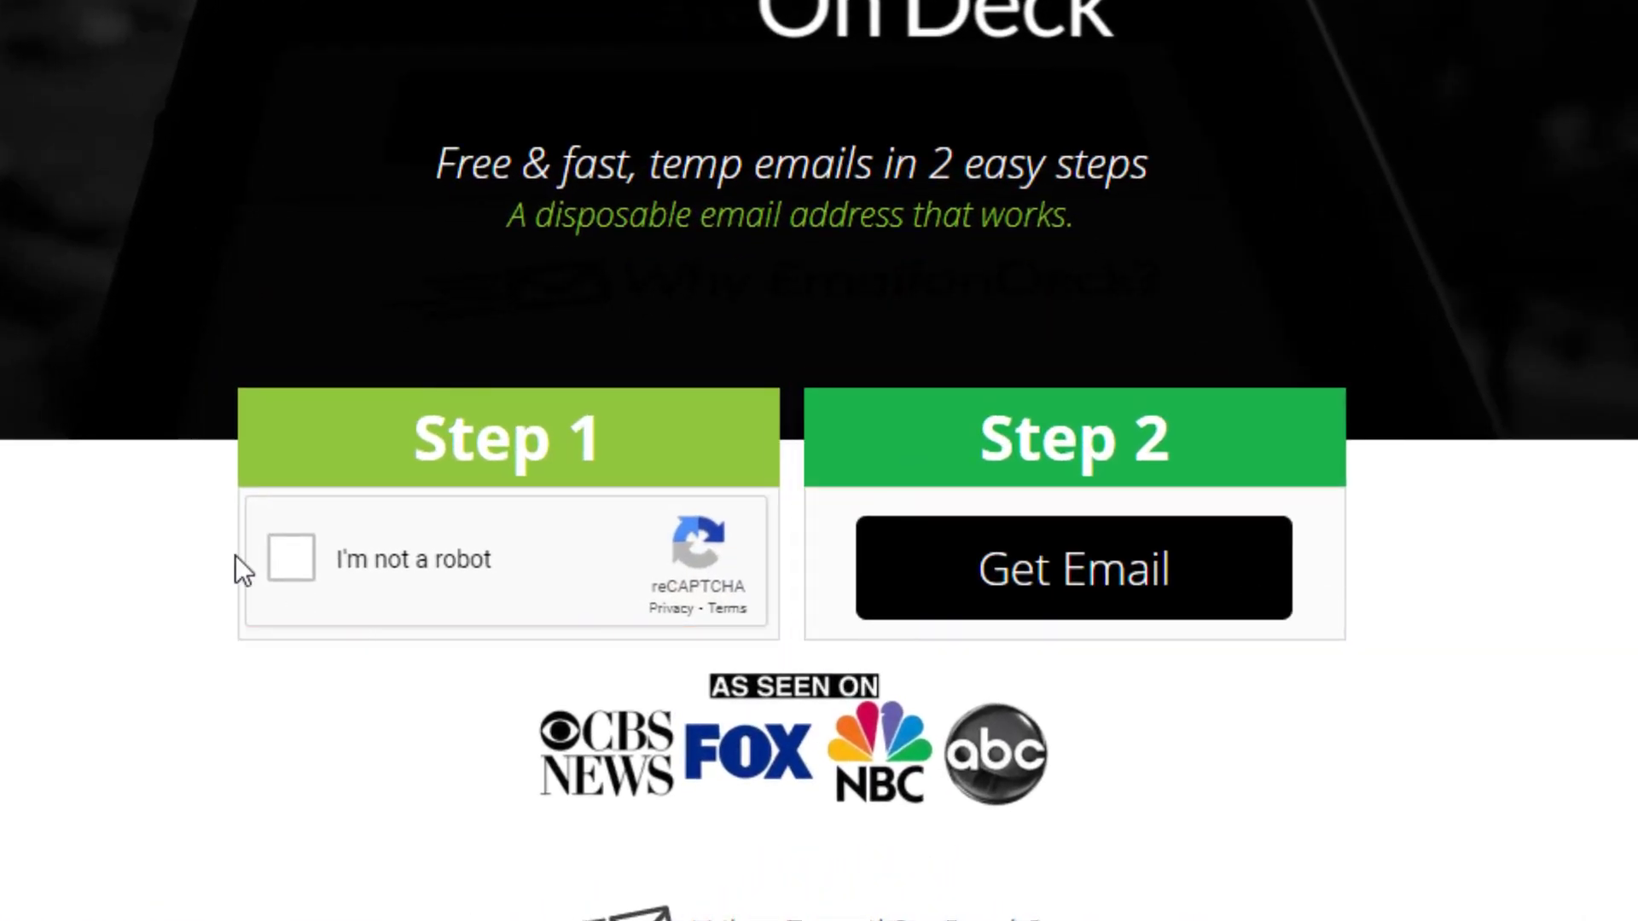
click(290, 558)
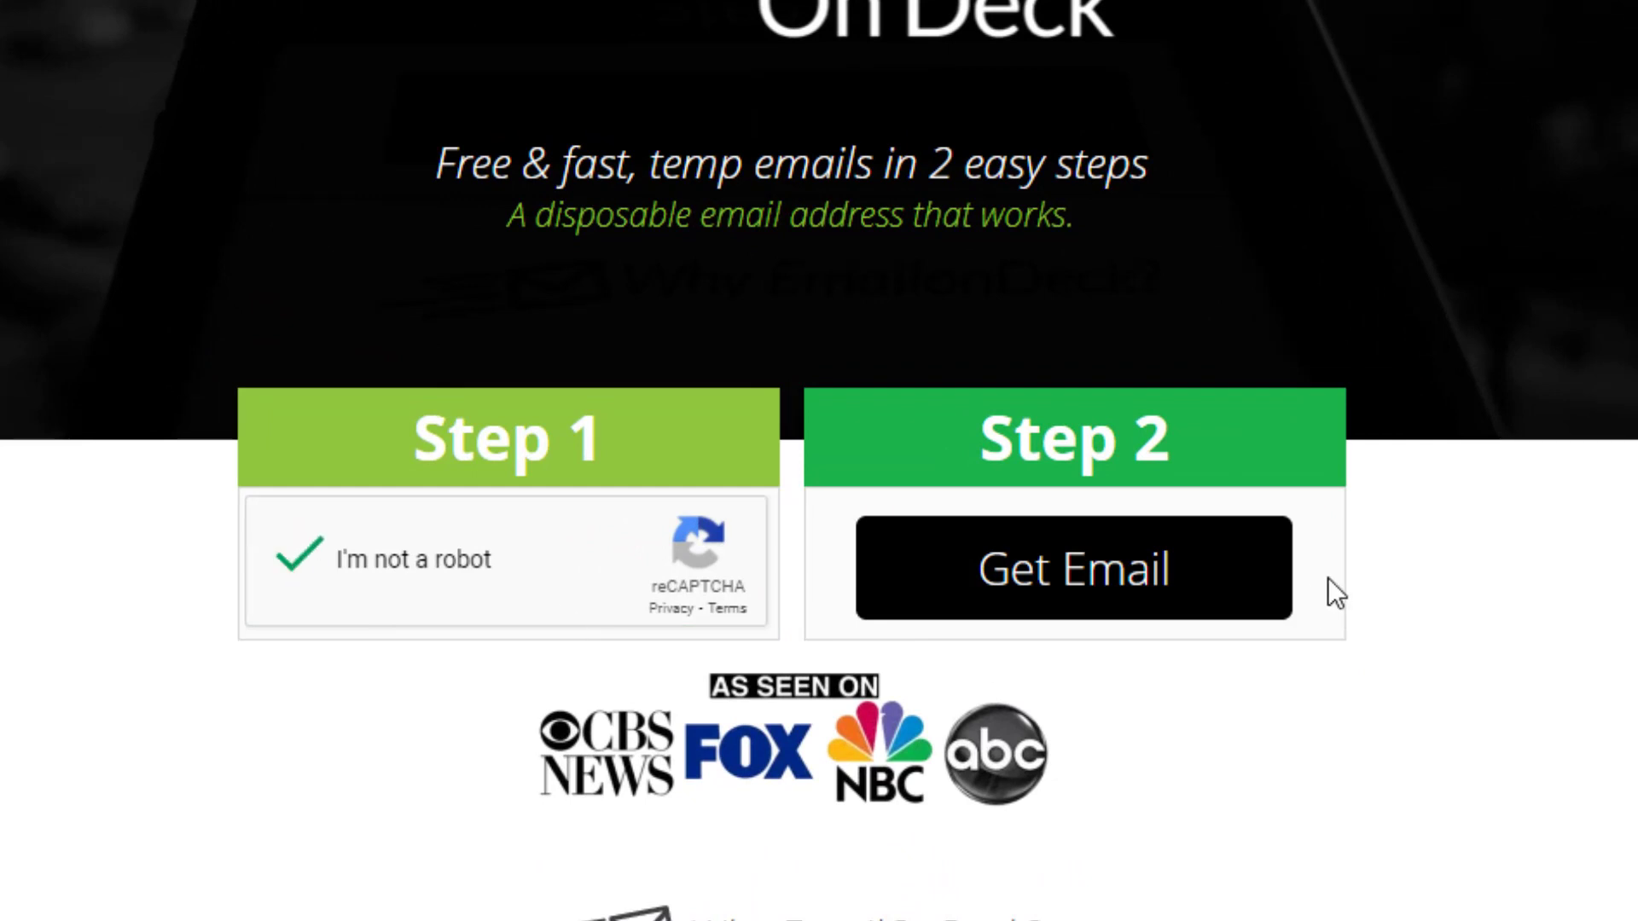
click(1113, 580)
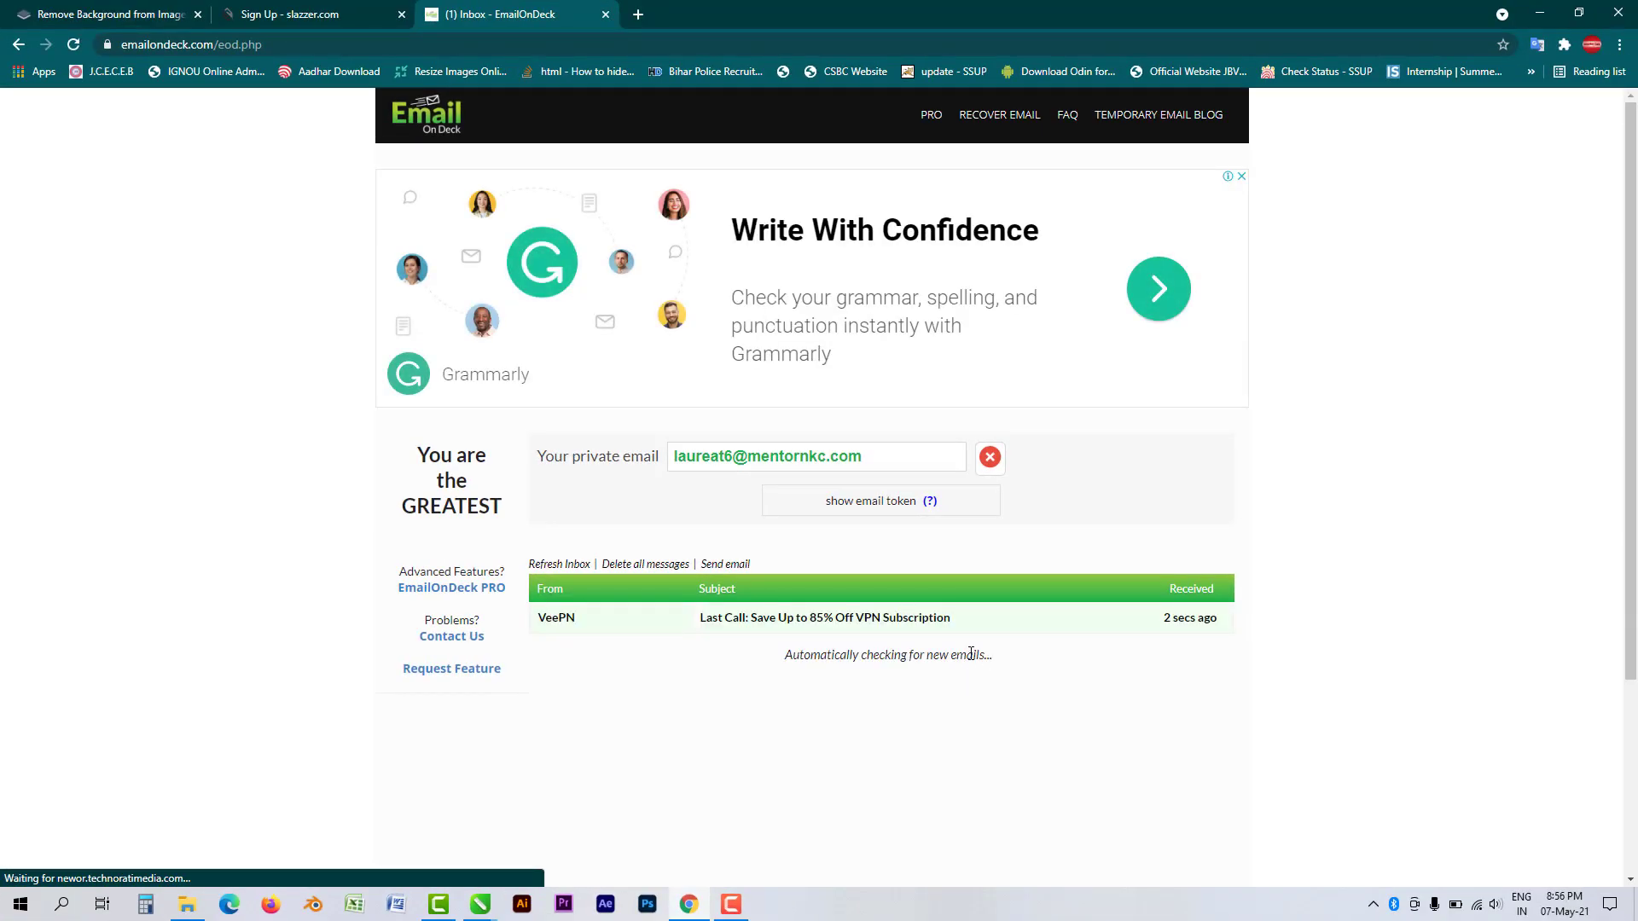
- Copy the temporary address and paste it into the Slazzer sign-up Email field
click(911, 461)
click(911, 462)
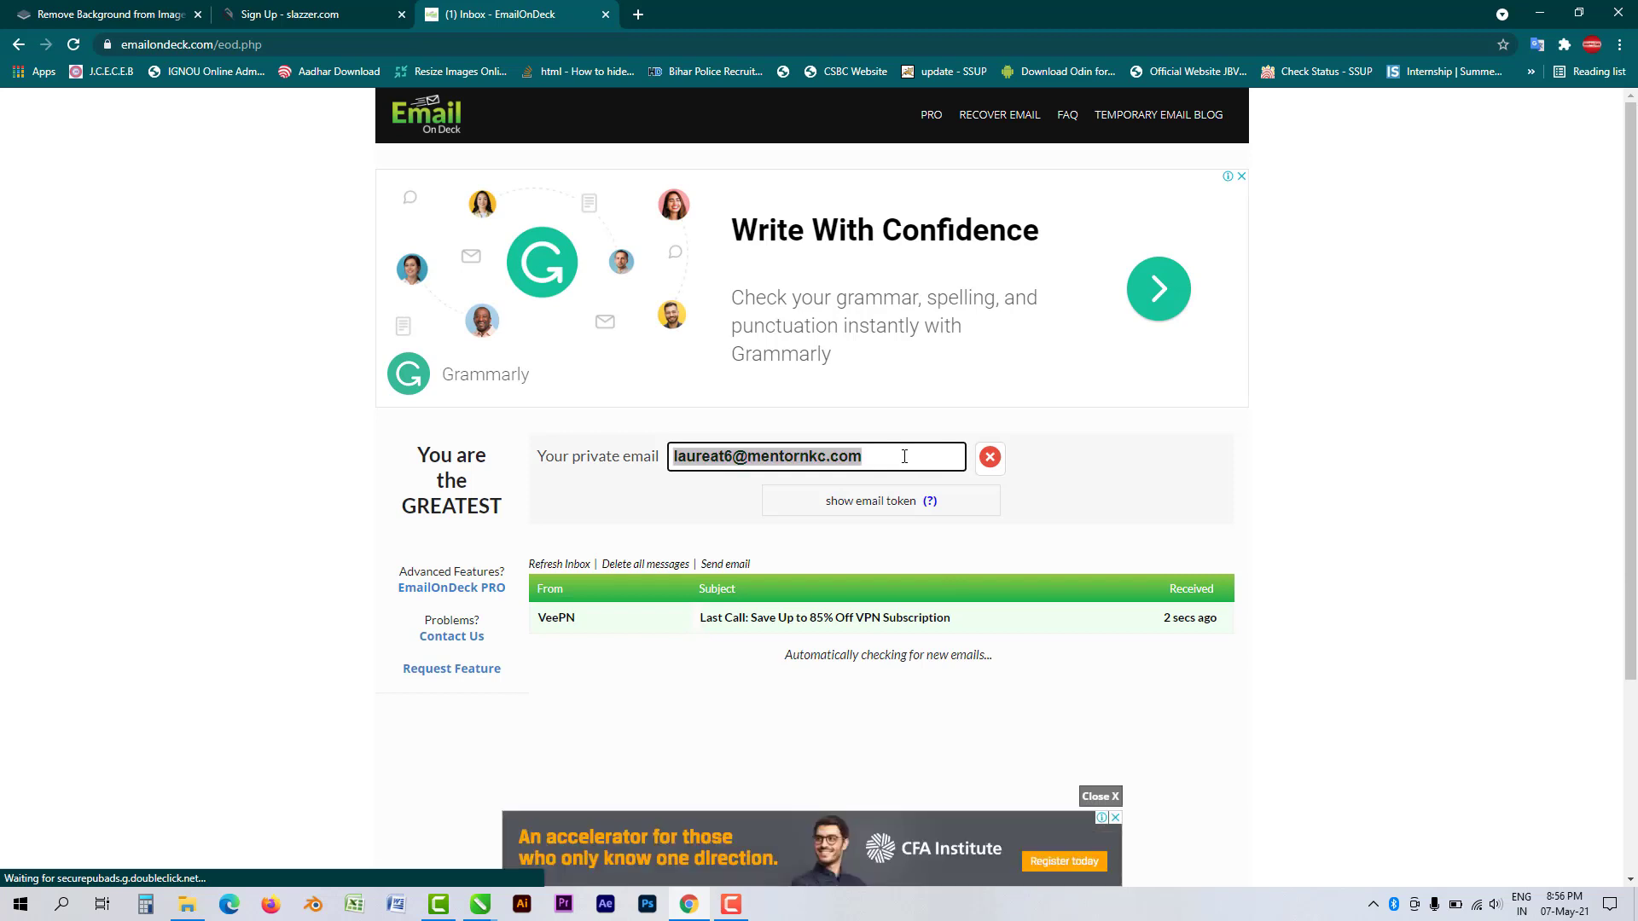
right_click(906, 461)
click(959, 472)
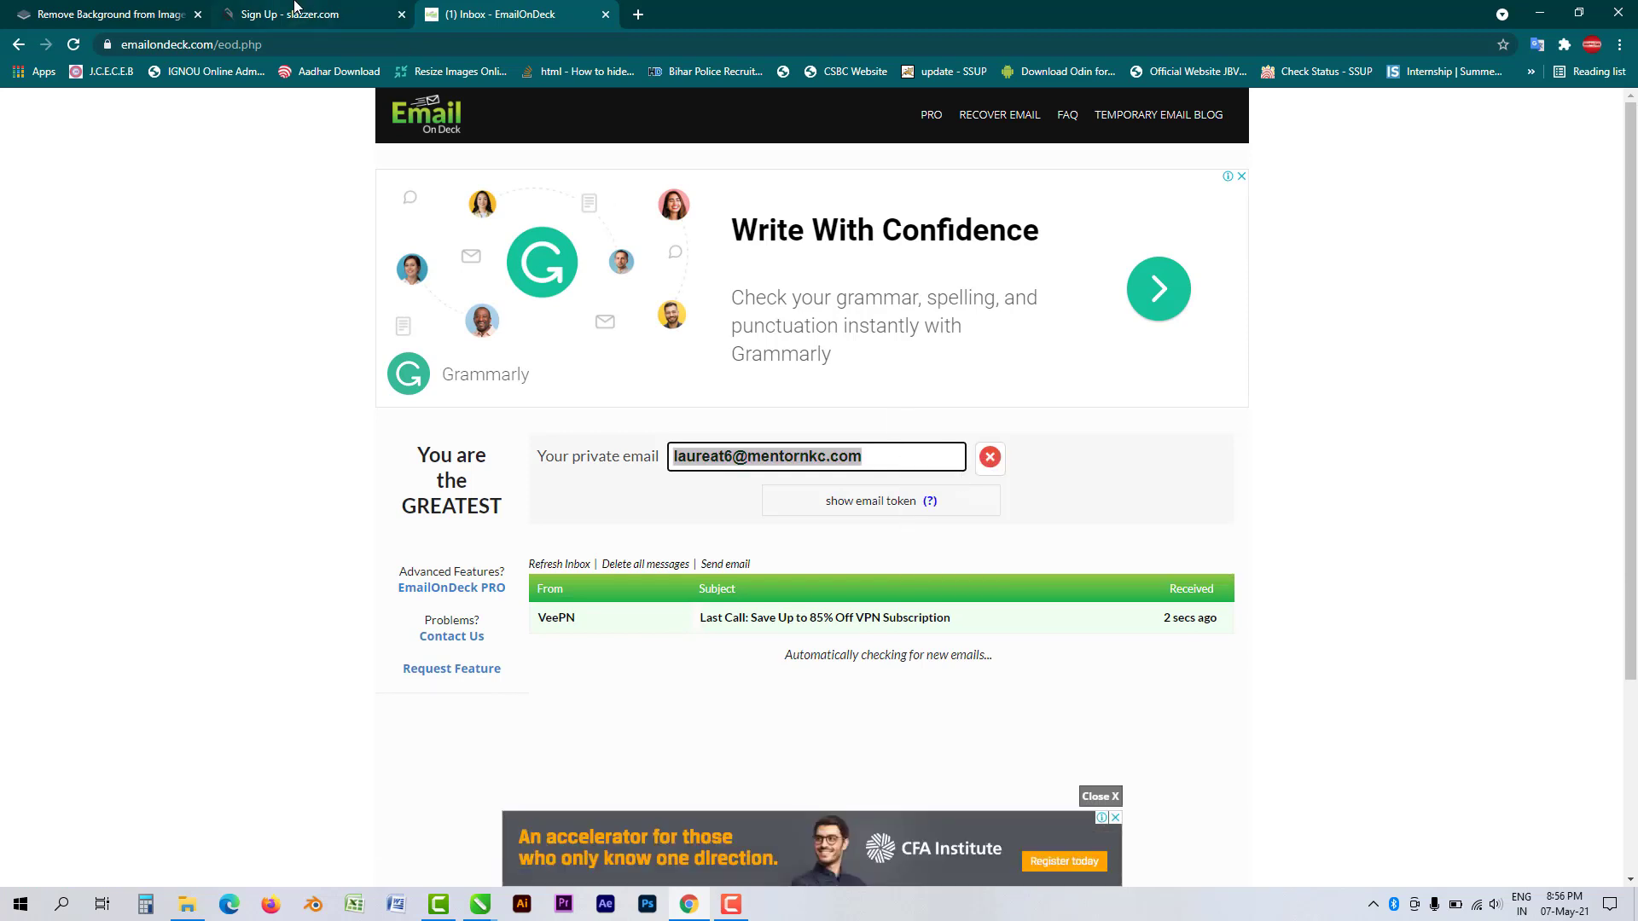
click(303, 12)
click(980, 322)
key(ctrl+v)
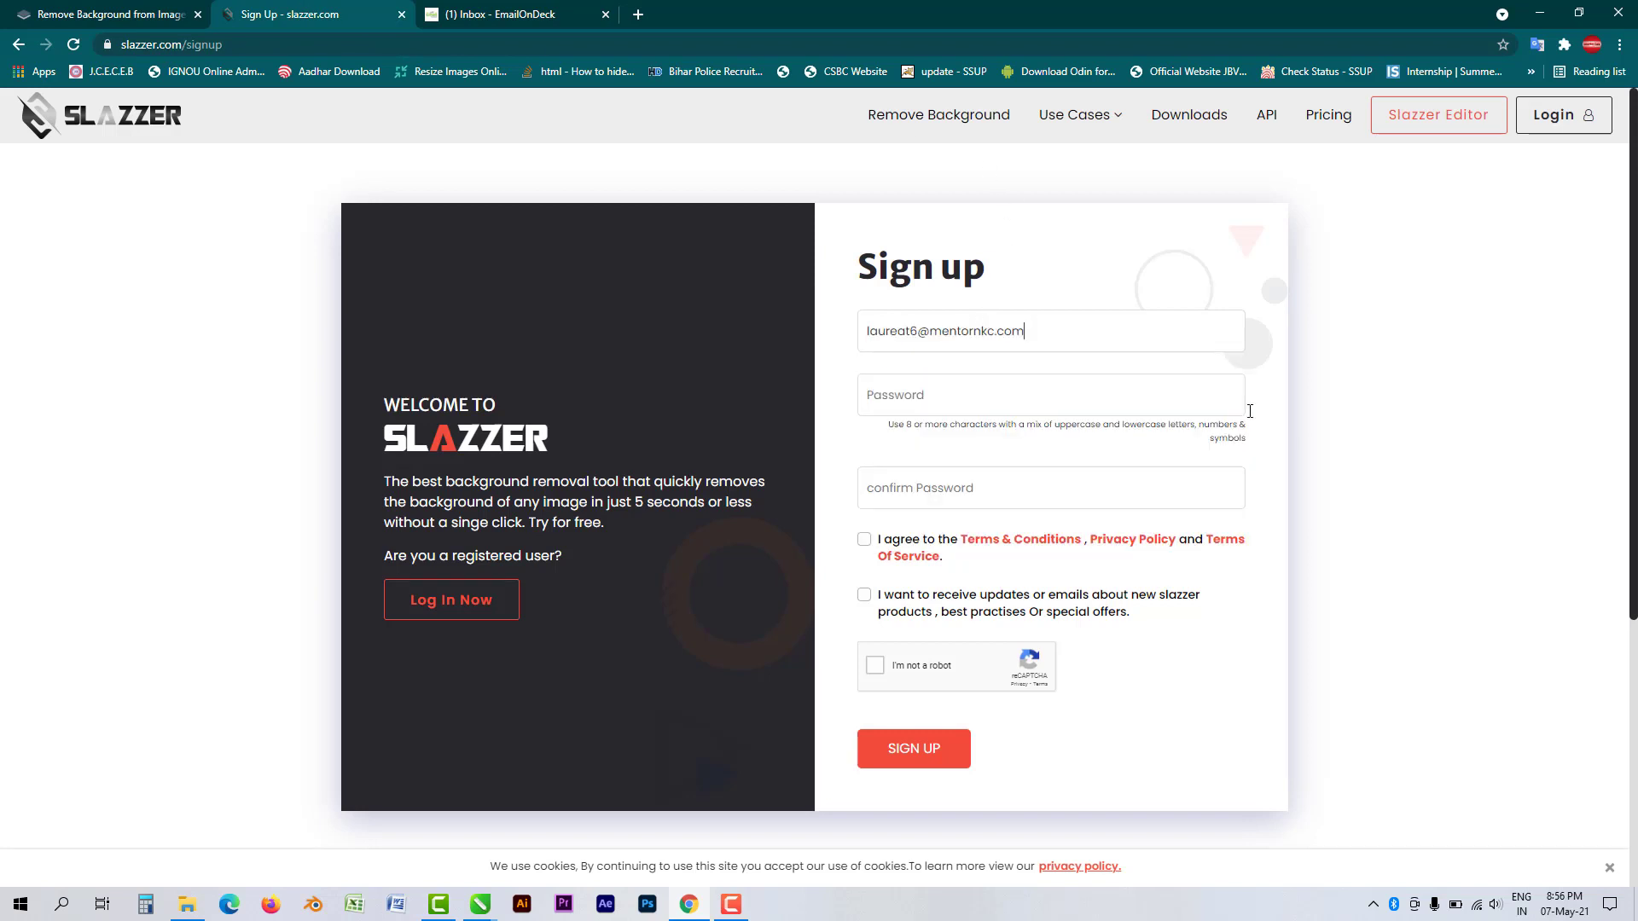
- Enter the account password, accept the terms and complete the captcha on the sign-up form
key(Tab)
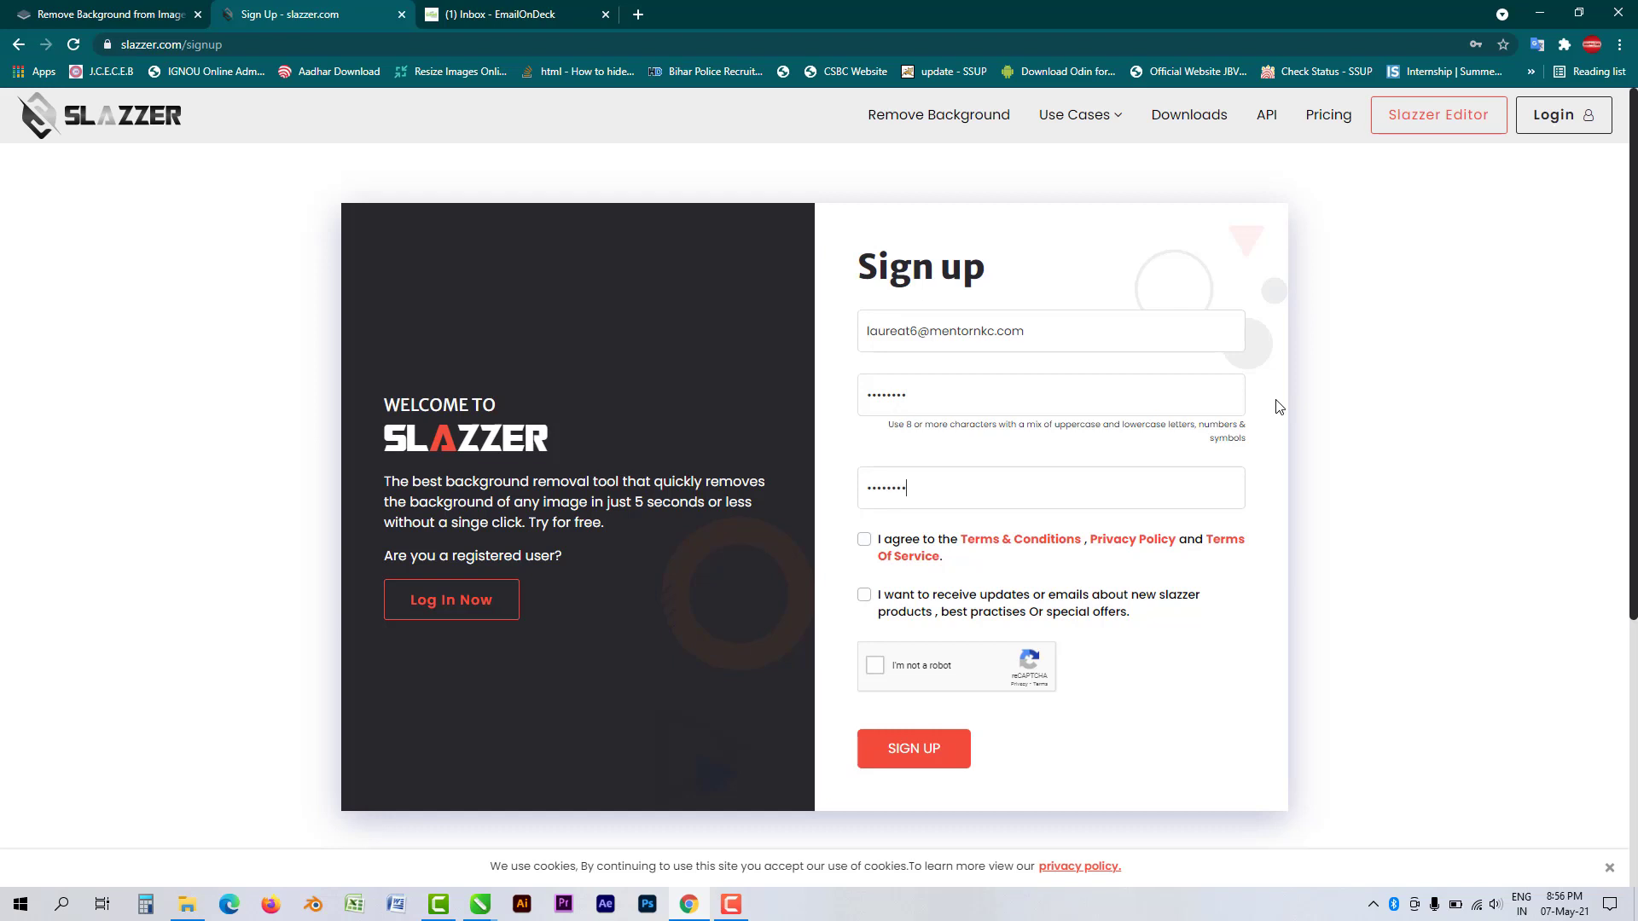
key(Tab)
click(864, 541)
click(877, 673)
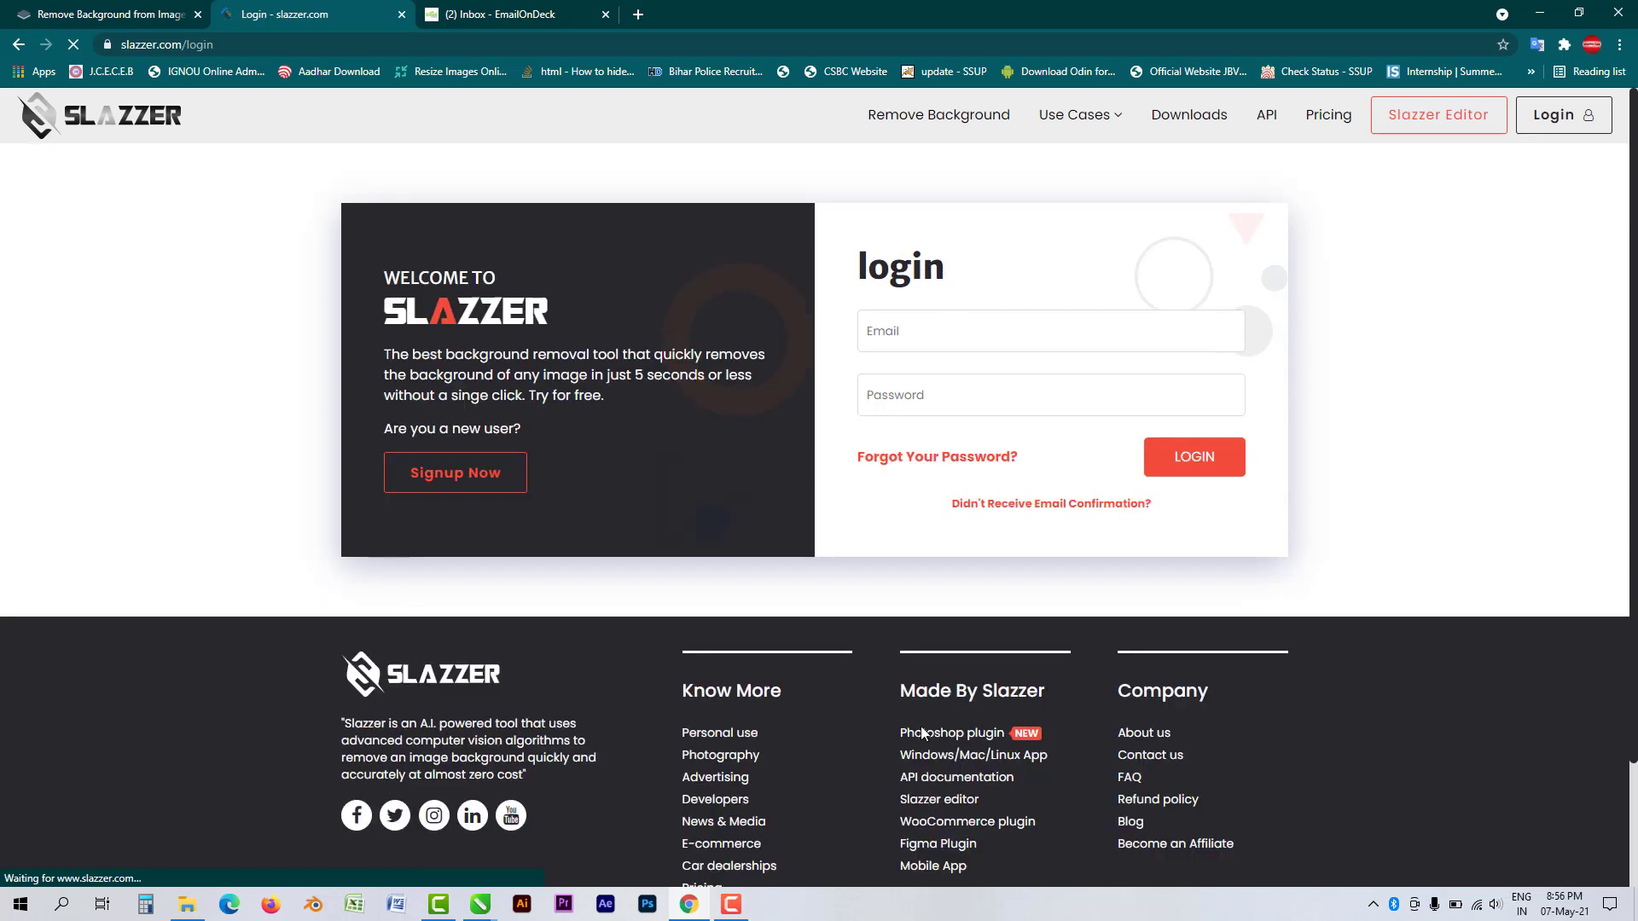
- Open the Slazzer Email Verification message in the EmailOnDeck inbox and verify the account
click(524, 14)
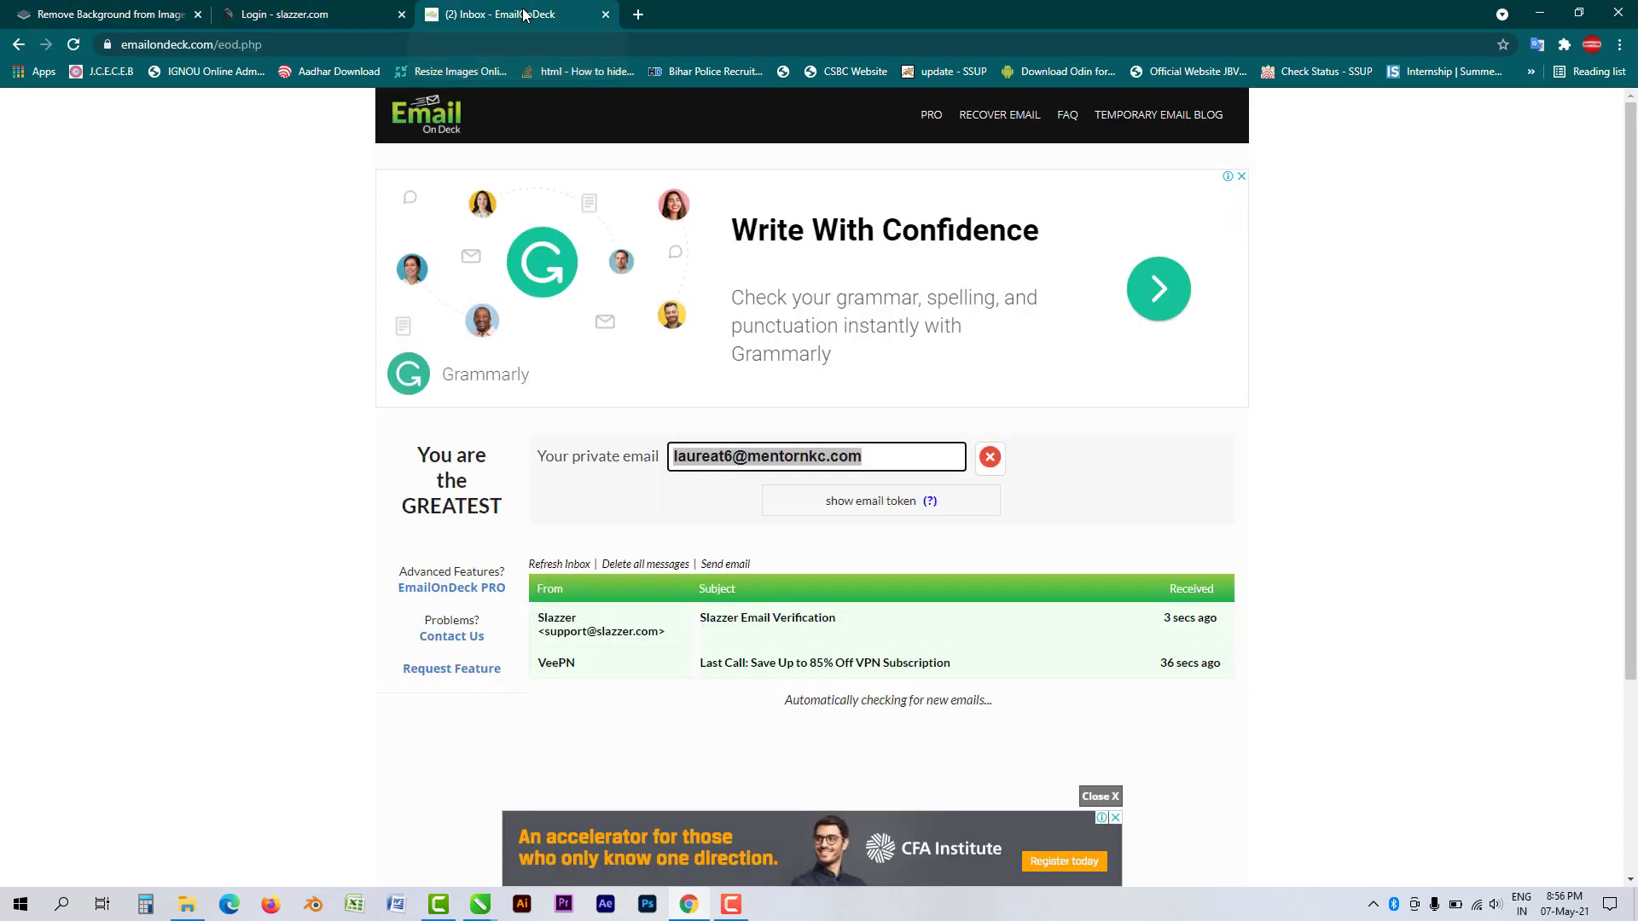
click(793, 622)
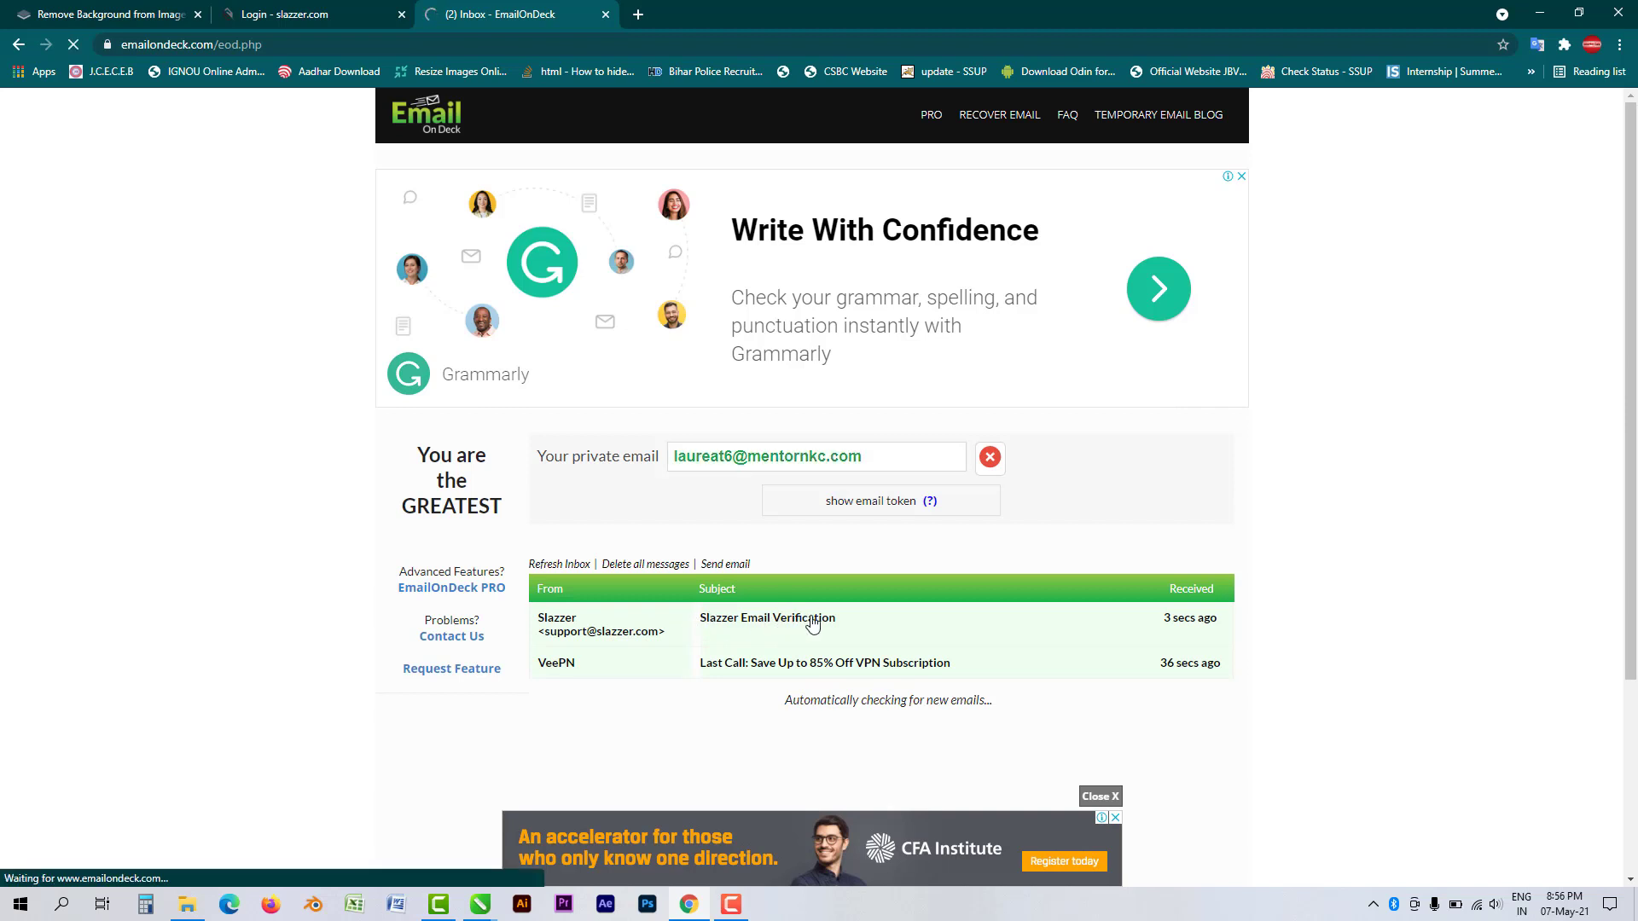
scroll(803, 618, down, 3)
scroll(803, 622, down, 2)
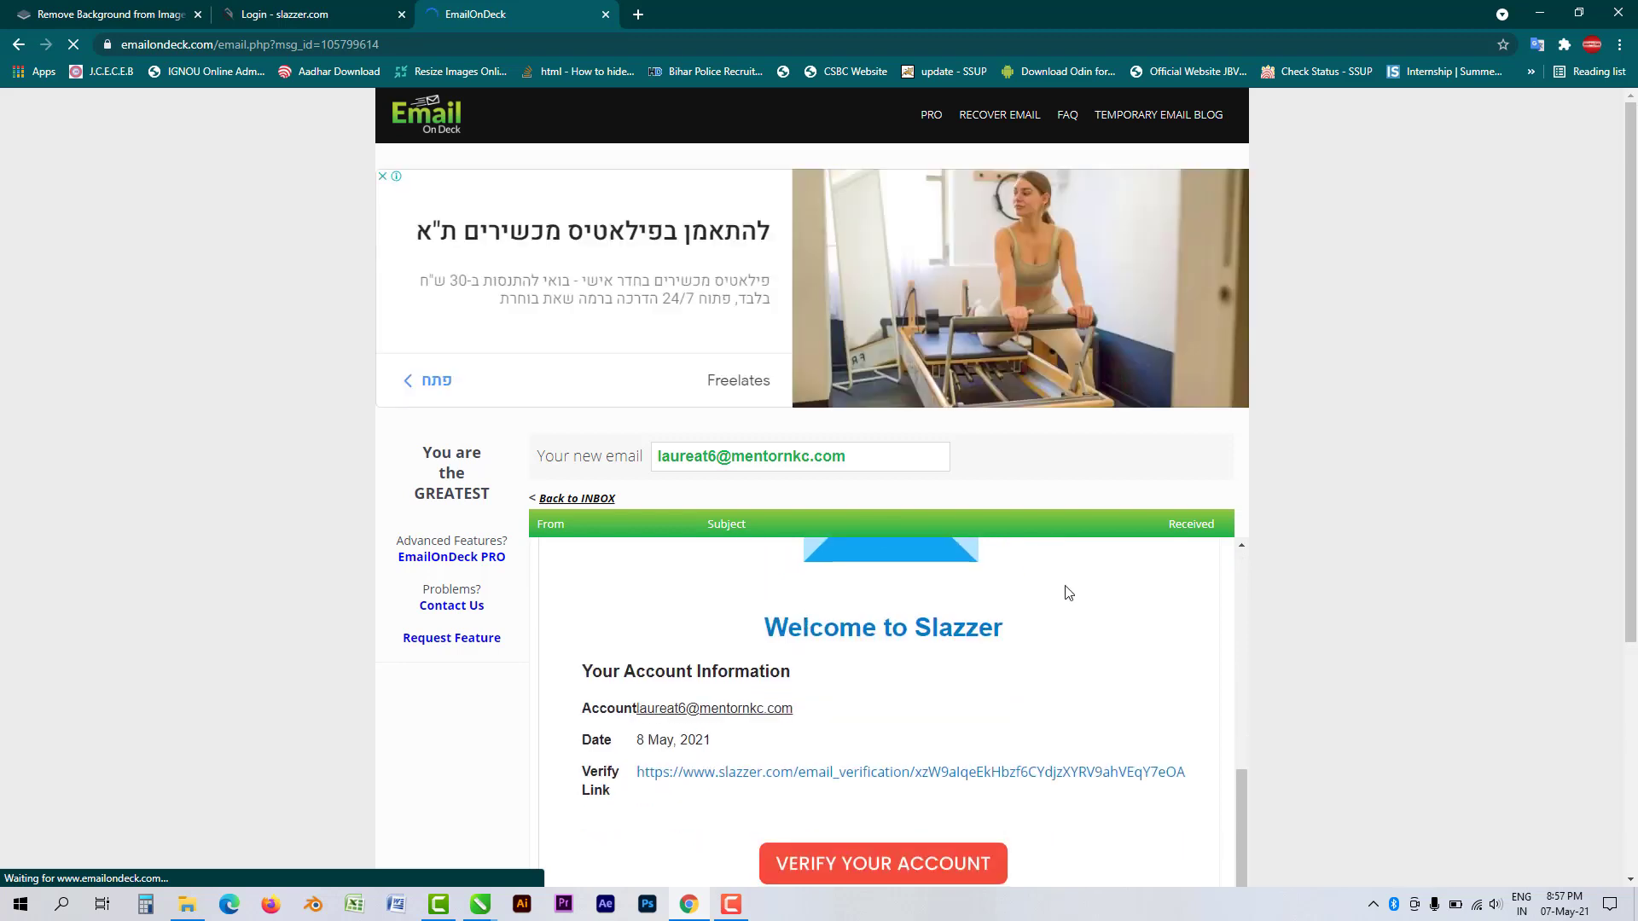
scroll(1109, 571, down, 1)
click(928, 781)
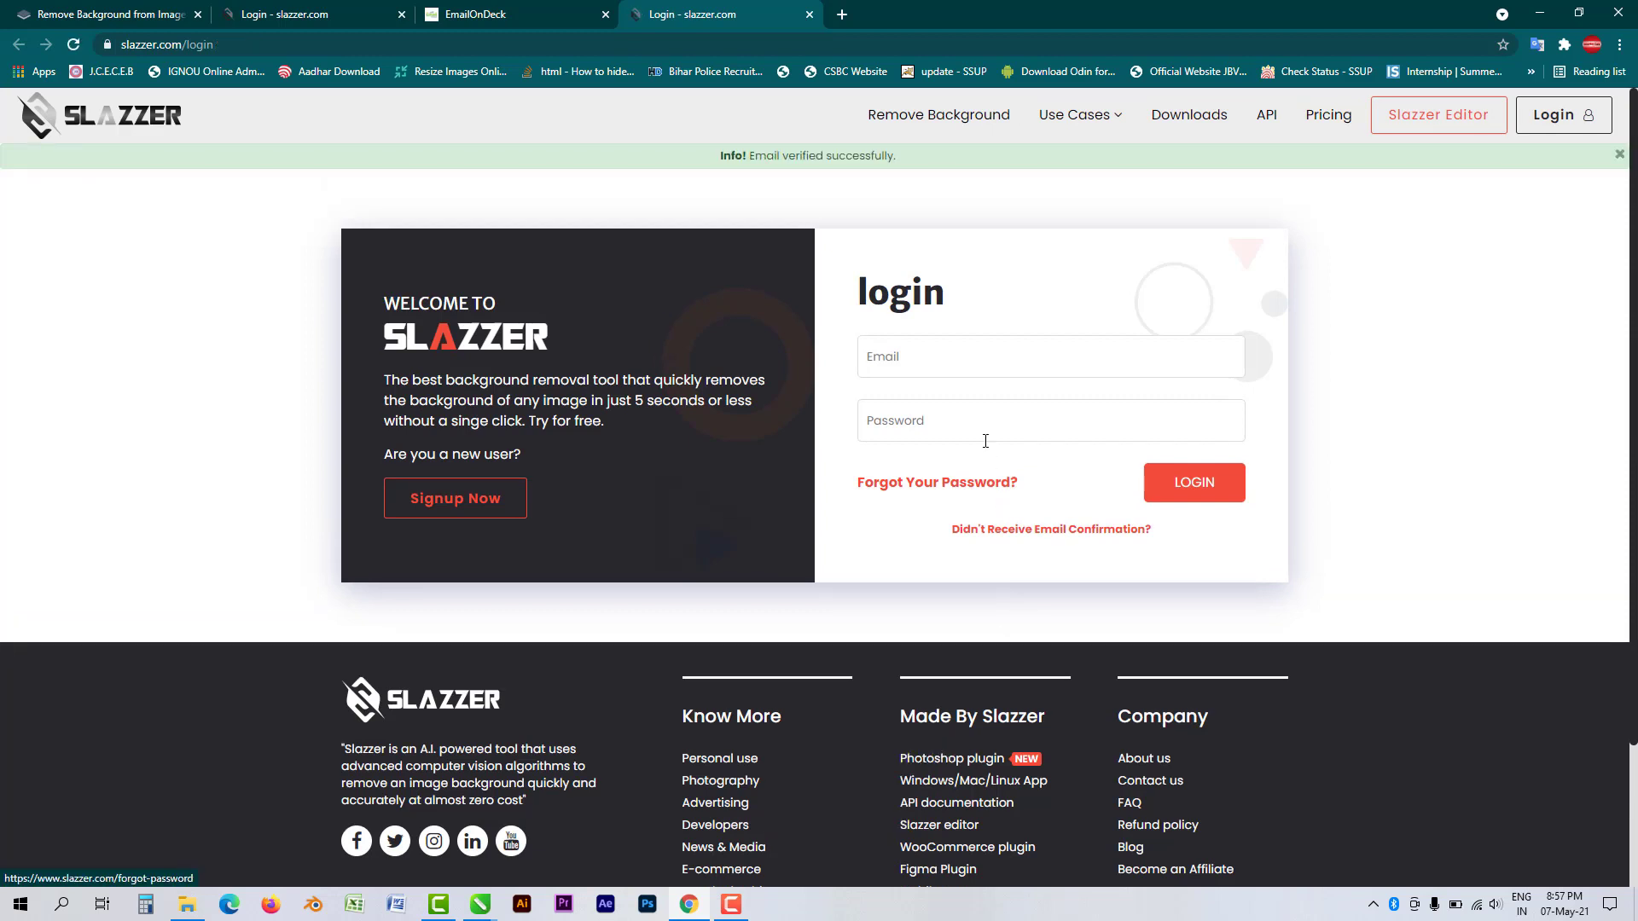
- Log in with the temporary email and the account password, then return to Slazzer's home page
click(974, 356)
key(ctrl+v)
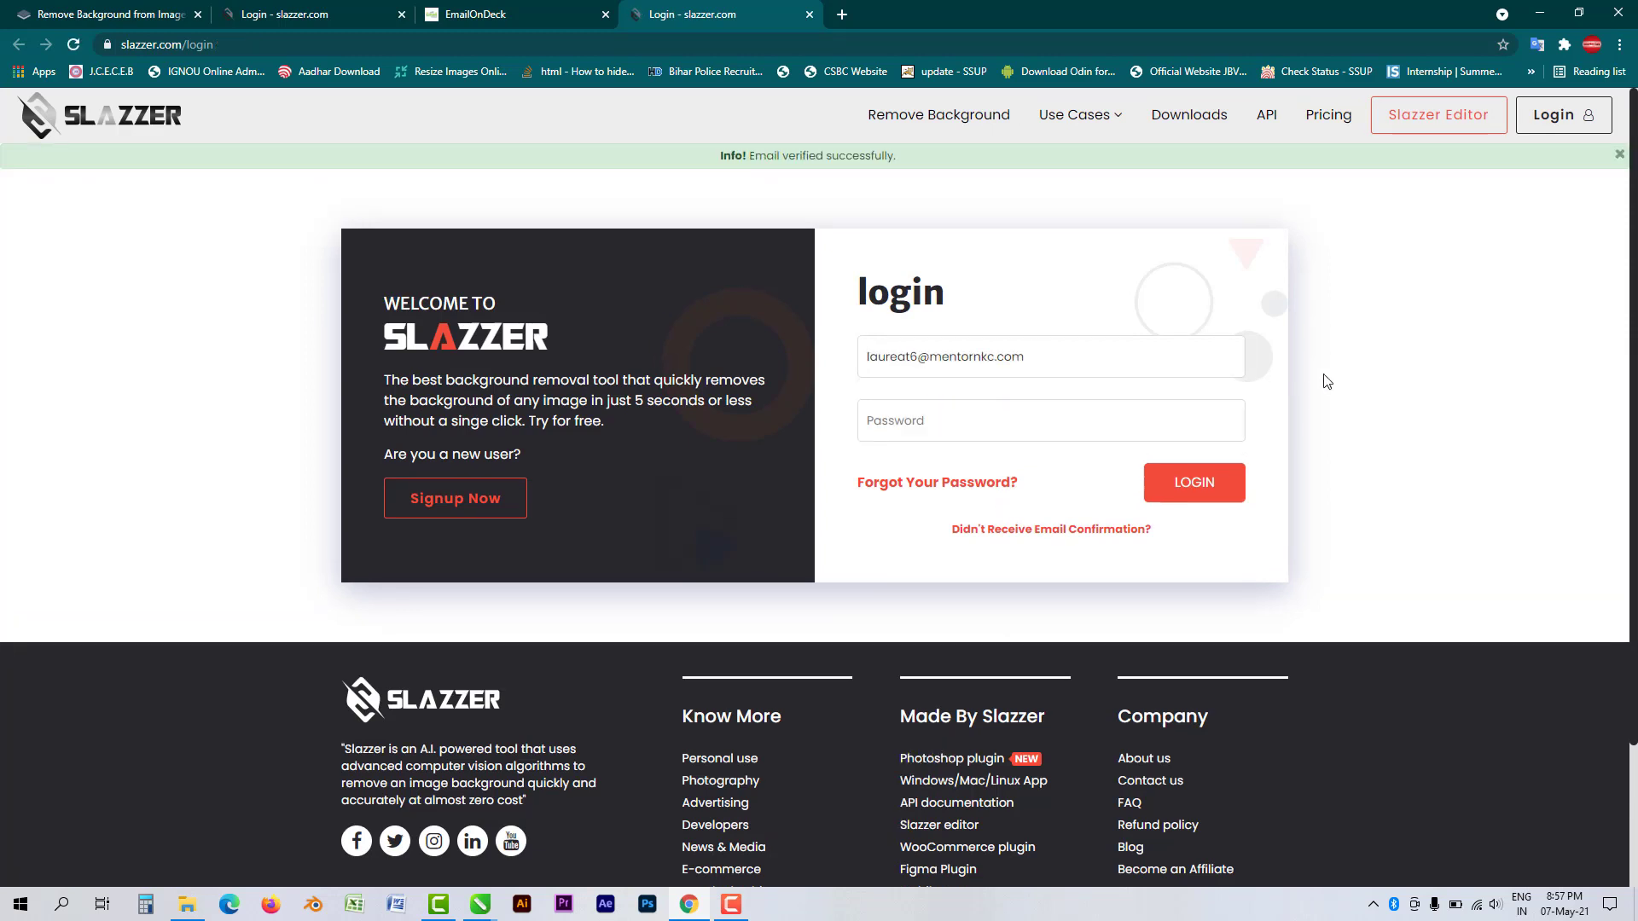
key(Tab)
text(•)
click(1192, 484)
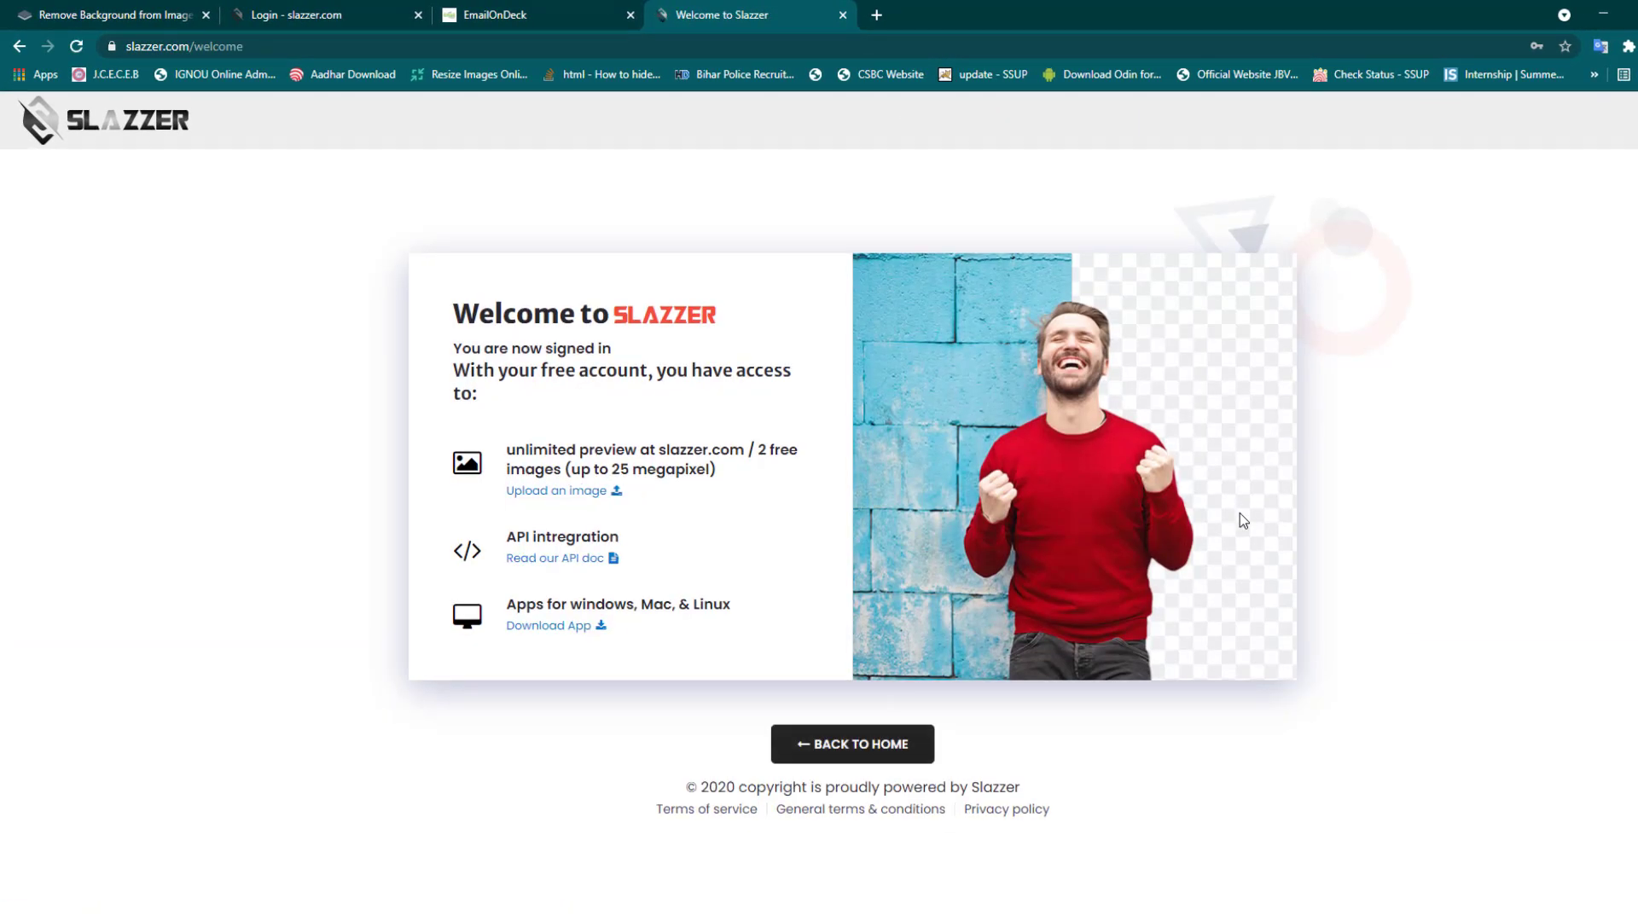
click(862, 750)
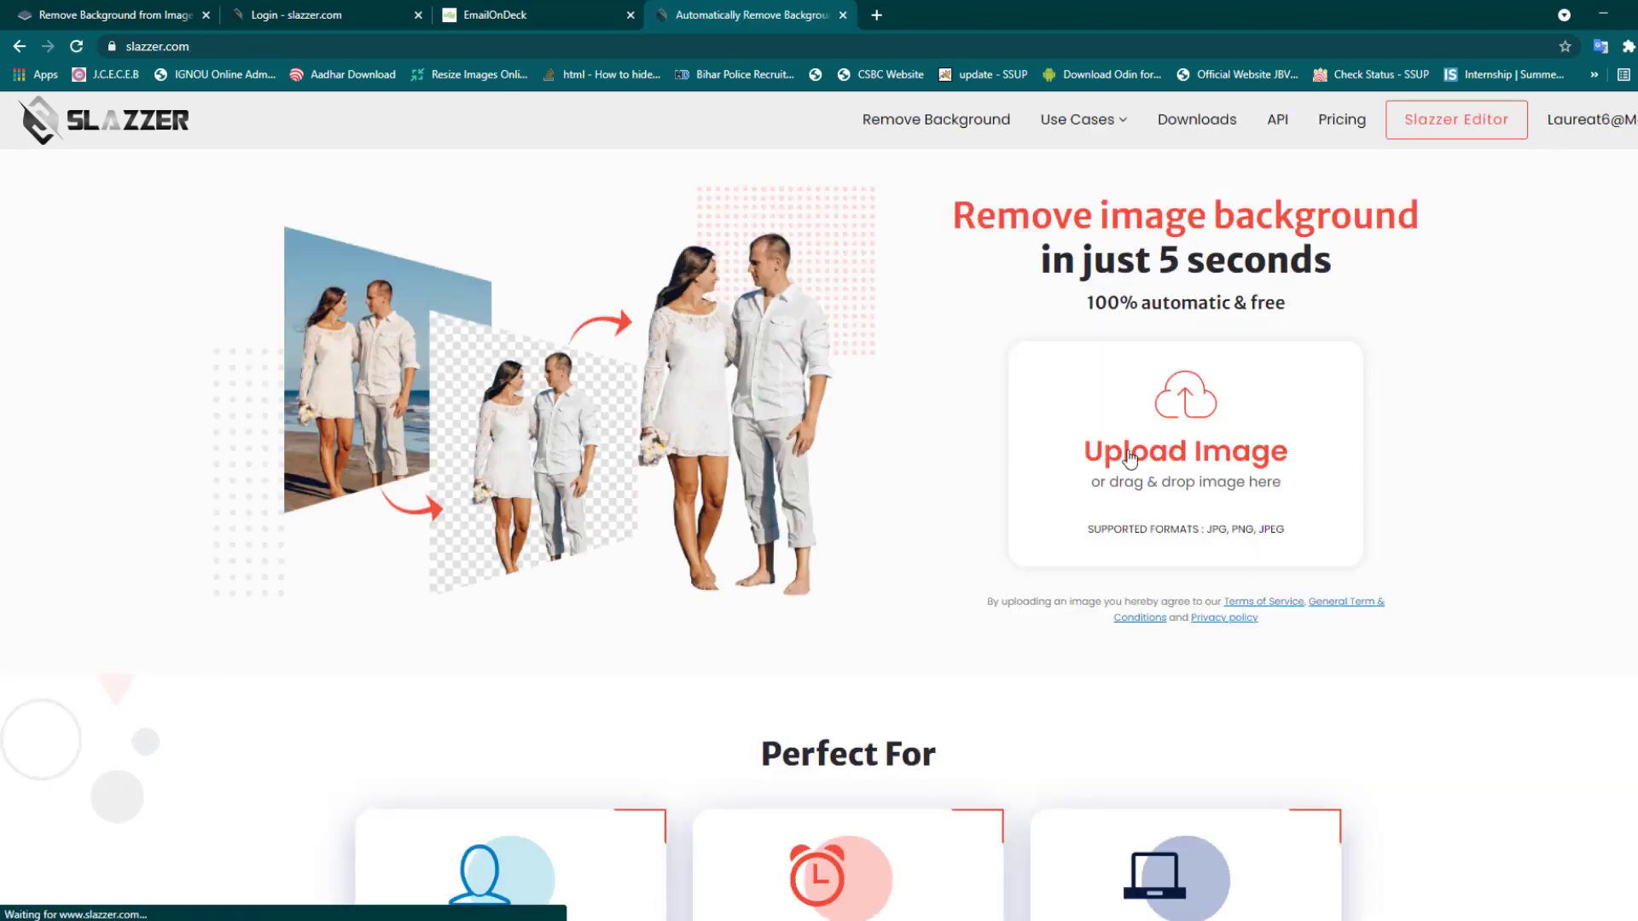
- Cancel the upload, close the portrait and soldier cutout cards, and search 'hd actress wallpaper'
click(1264, 472)
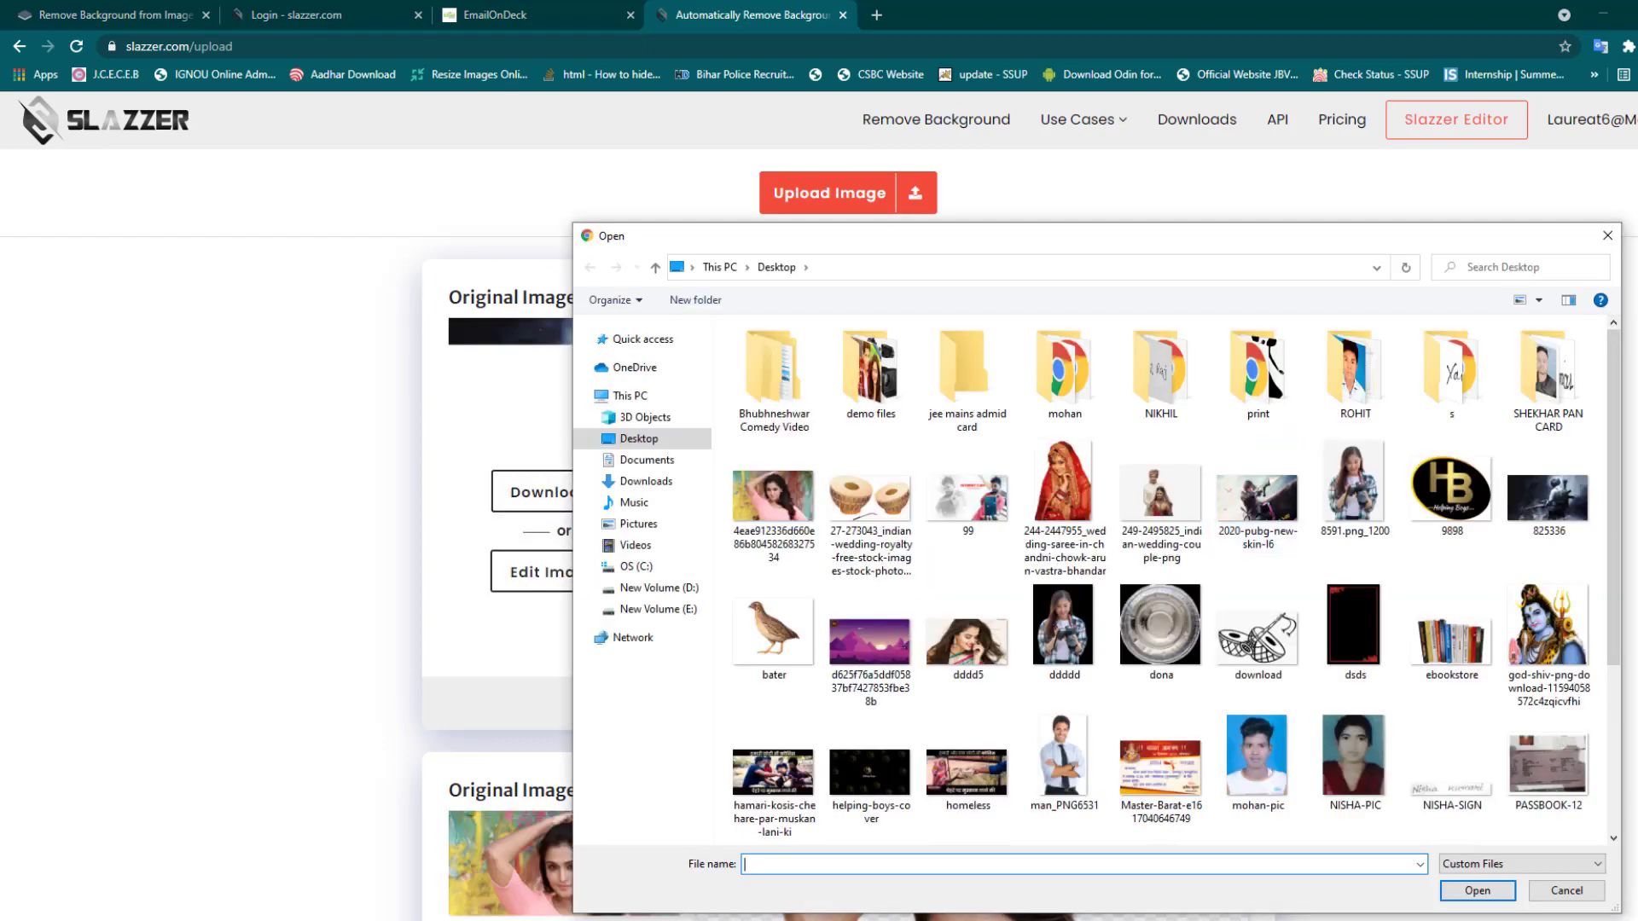
click(1606, 237)
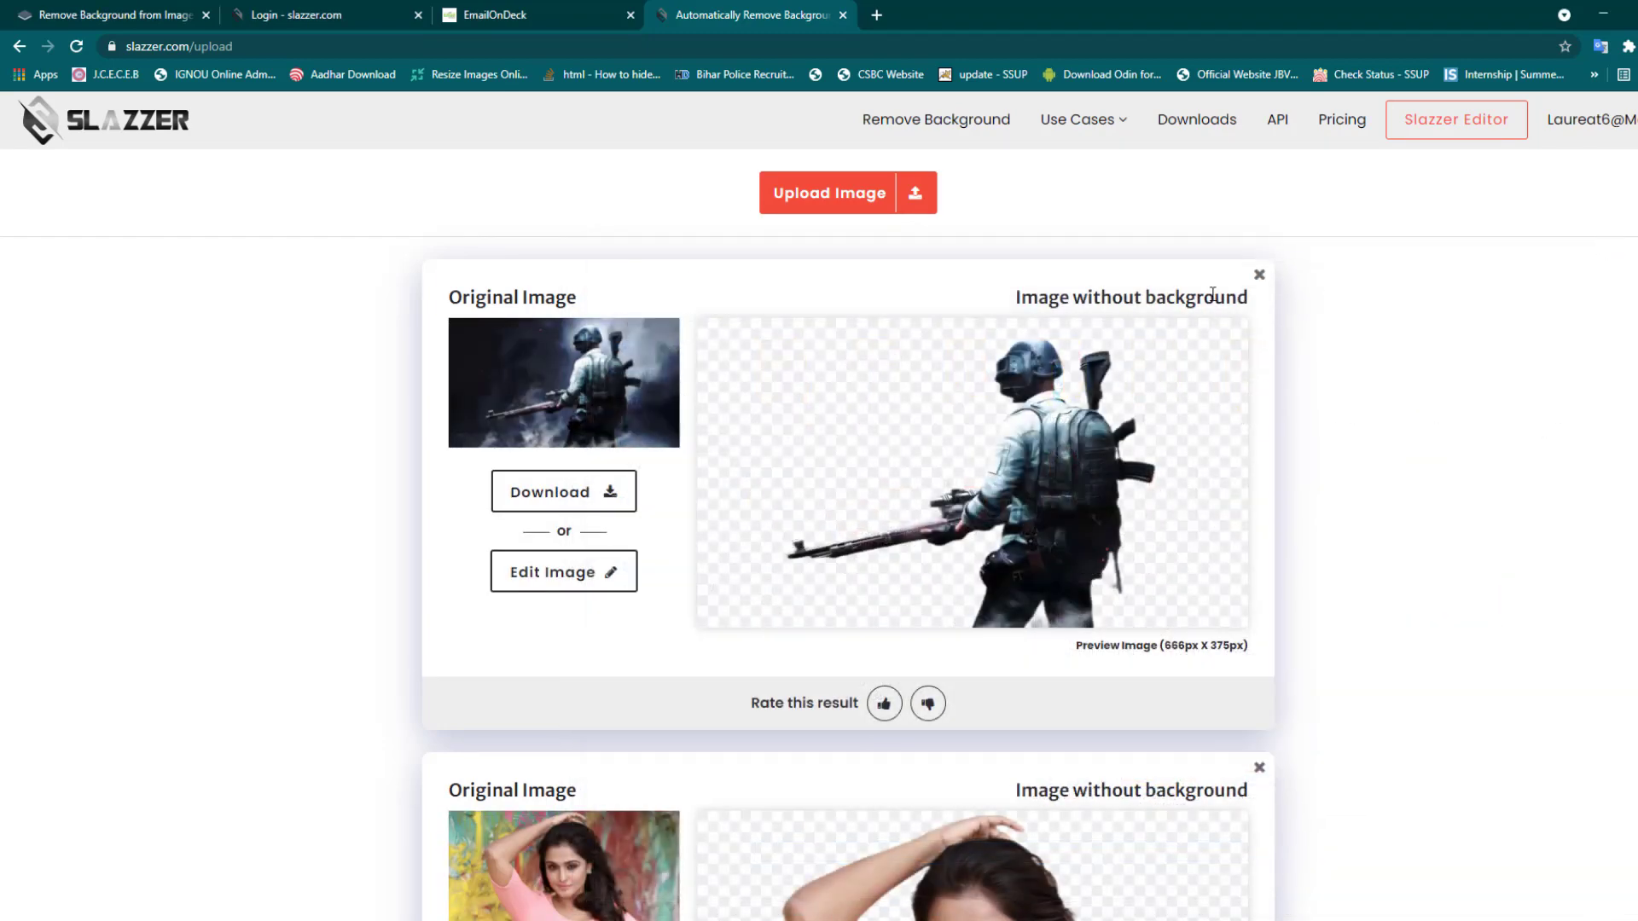
scroll(776, 447, down, 10)
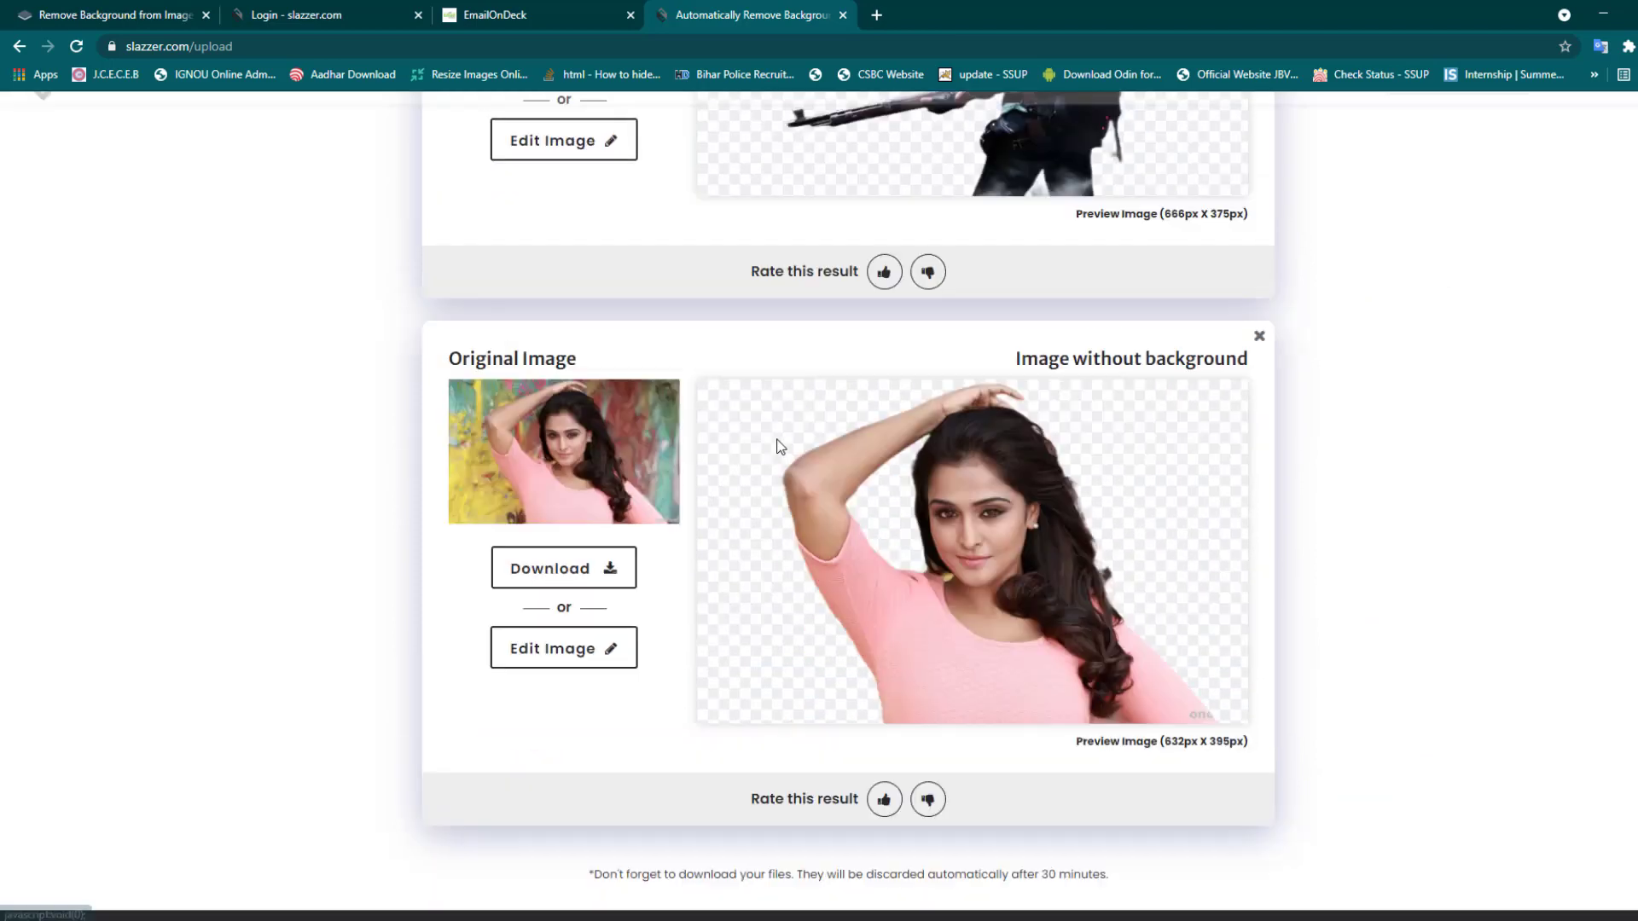
scroll(896, 525, up, 5)
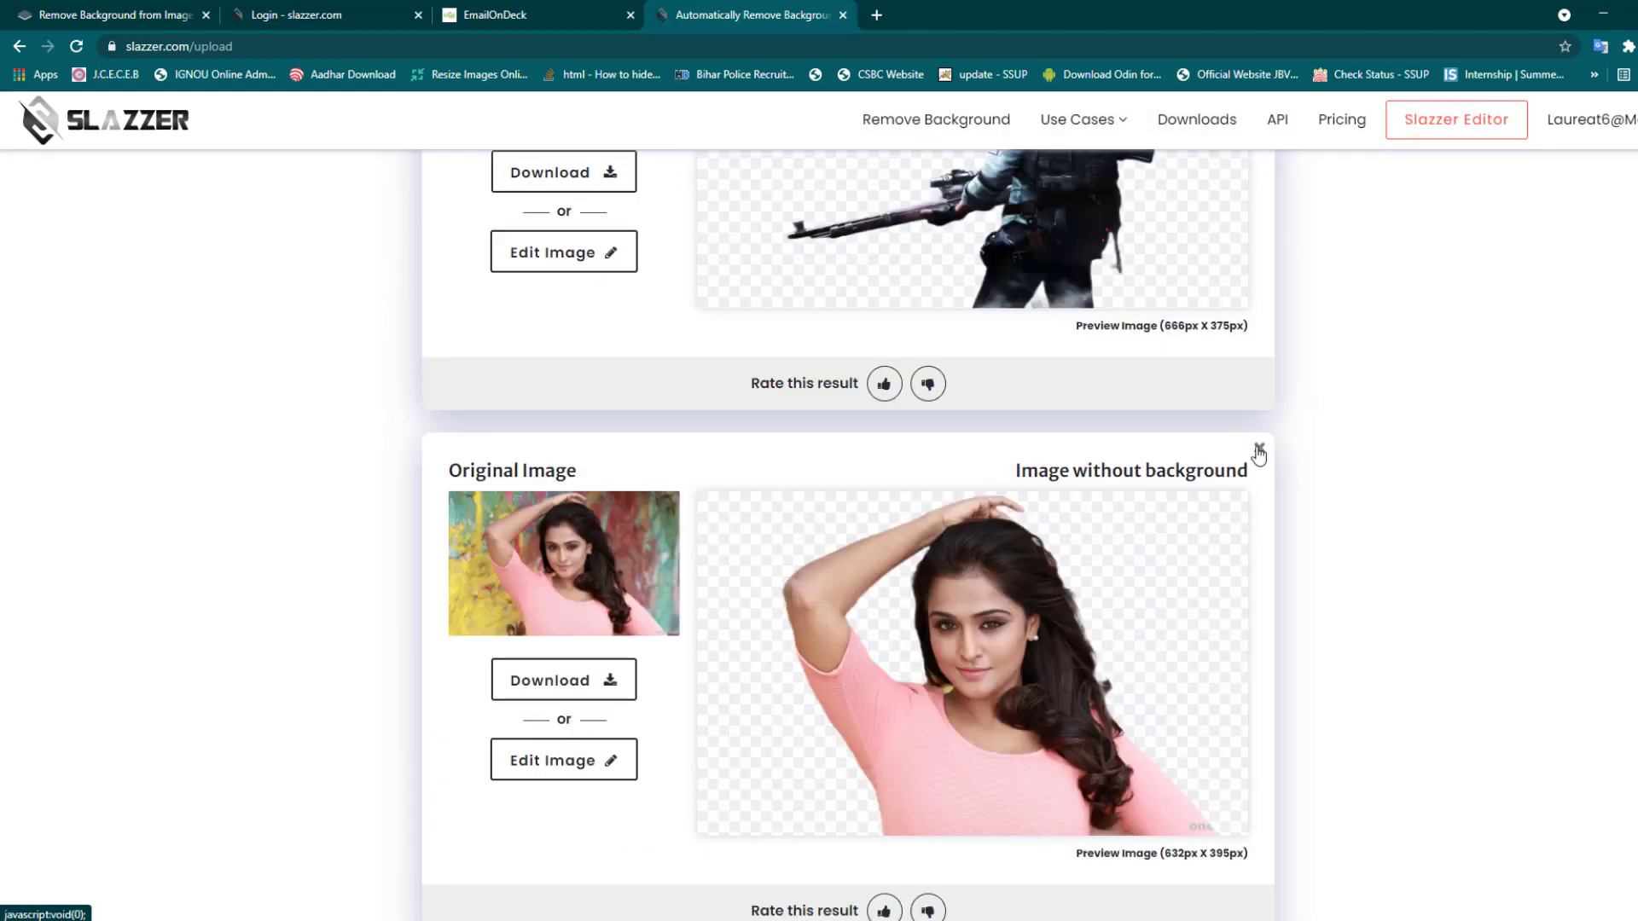
click(1260, 450)
scroll(954, 529, up, 4)
click(1261, 276)
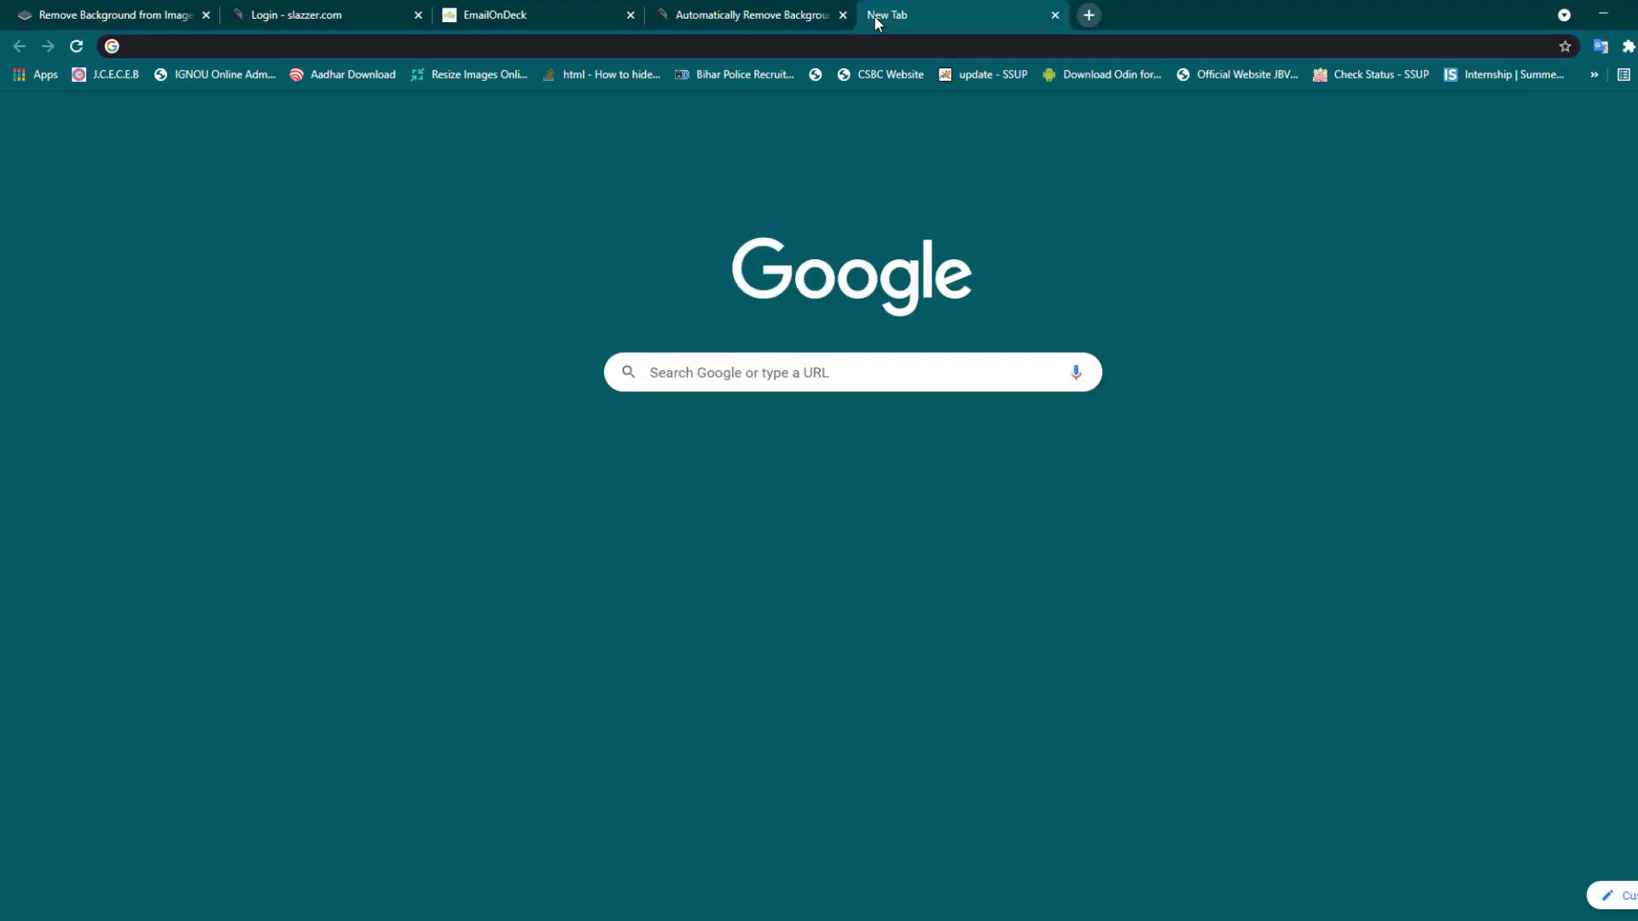
text(hd actress wallpaper)
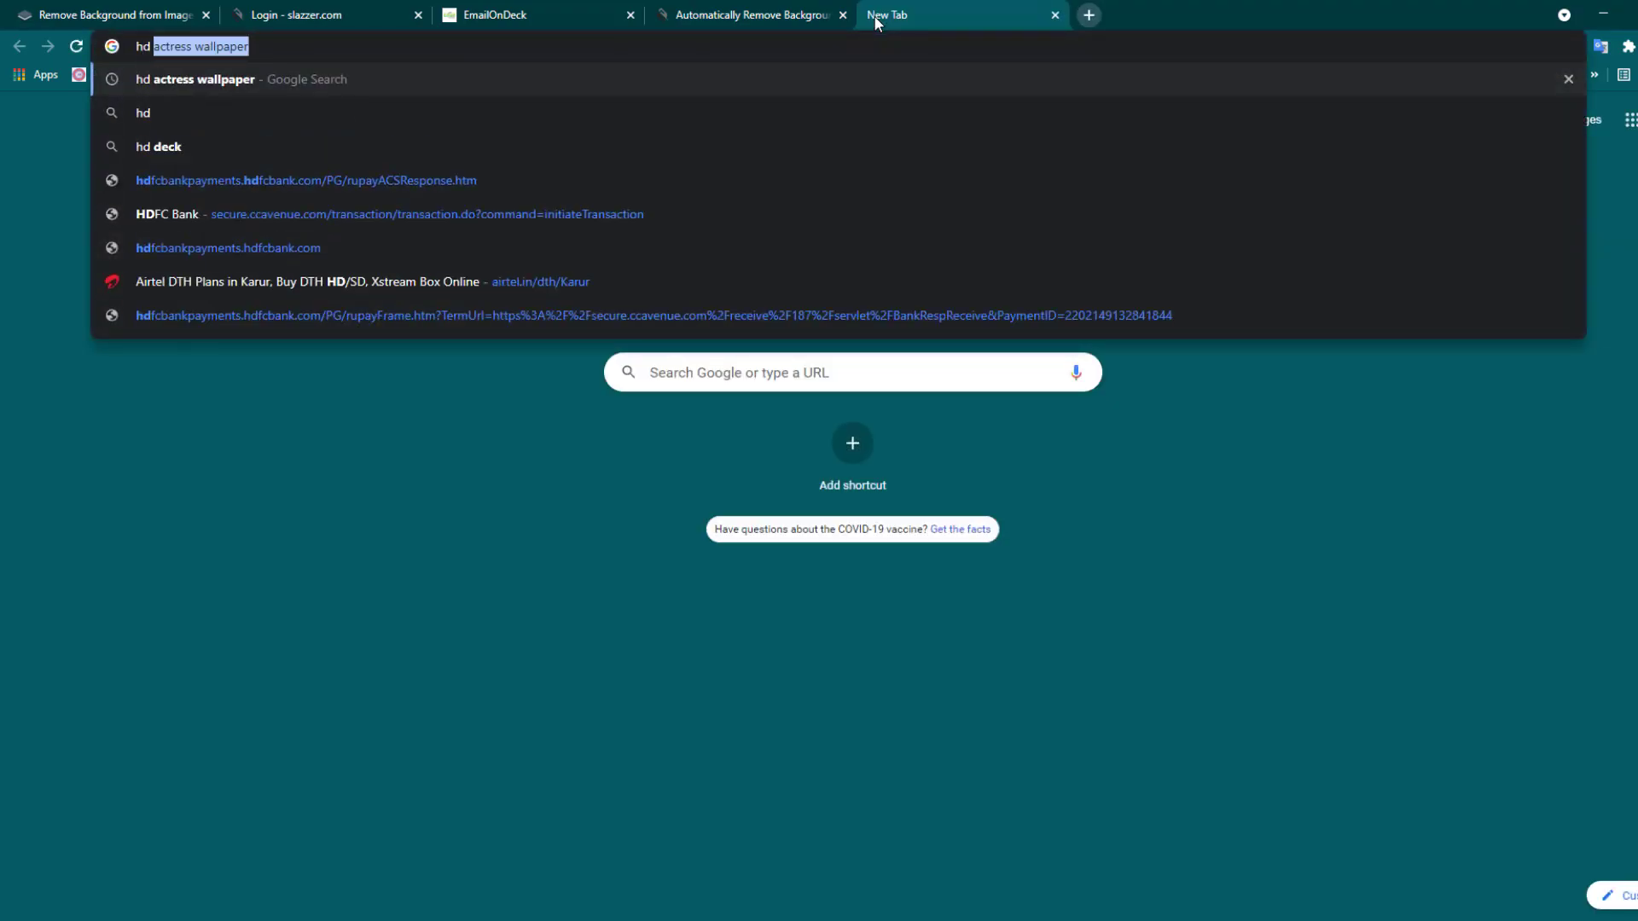
key(Return)
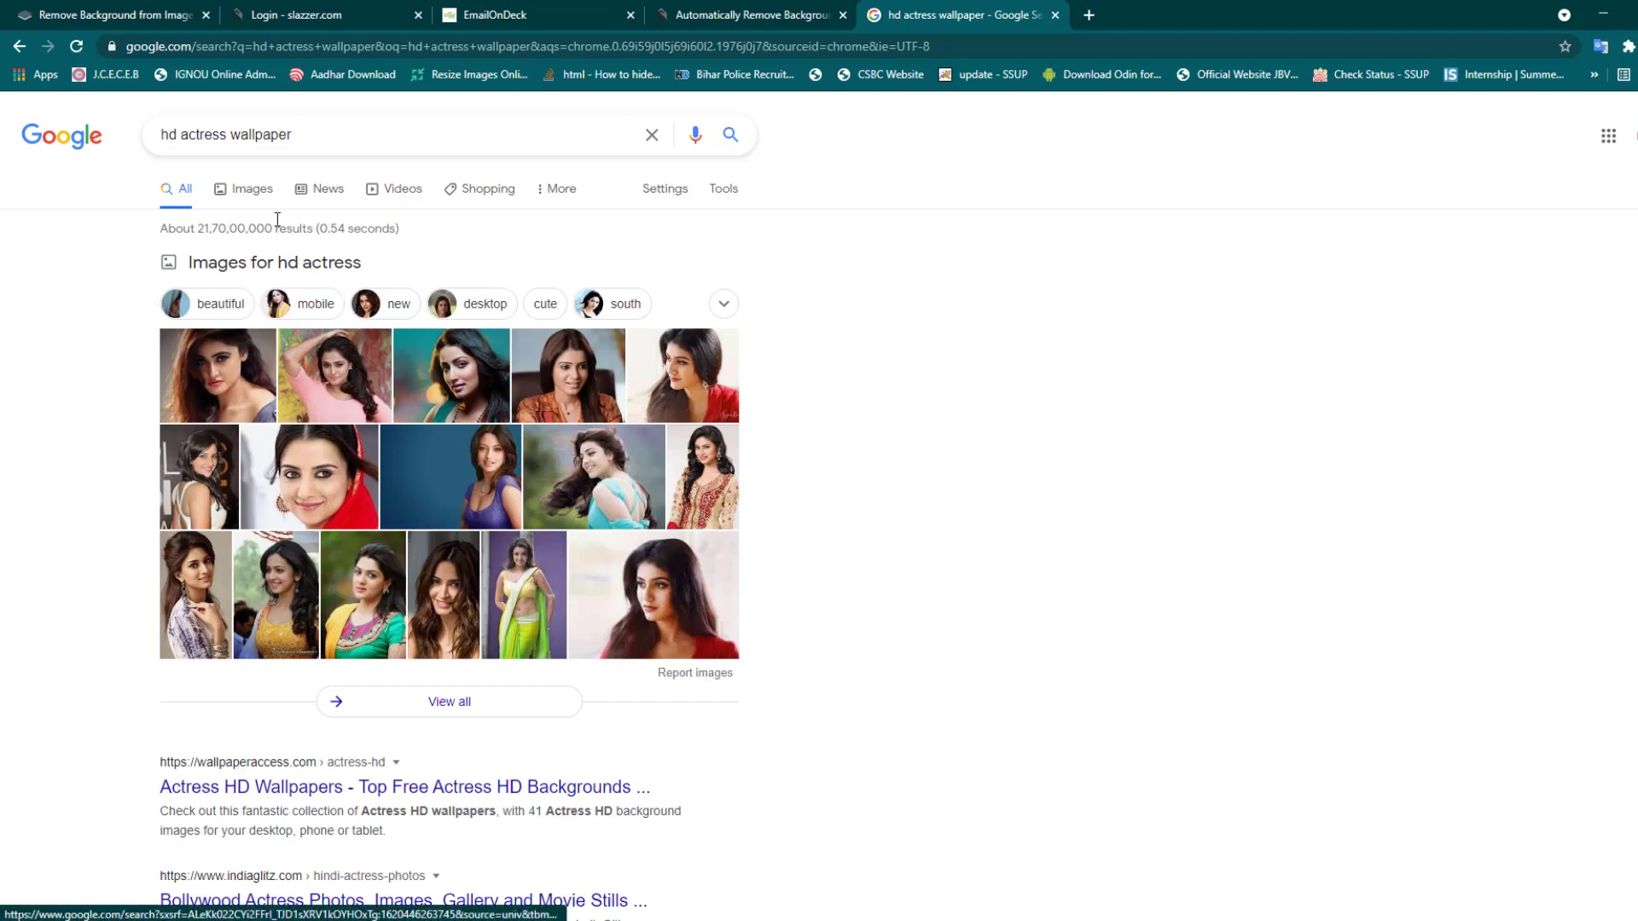
- Switch to Images results and preview the bokeh-lit wallpaper of the woman in yellow
click(256, 193)
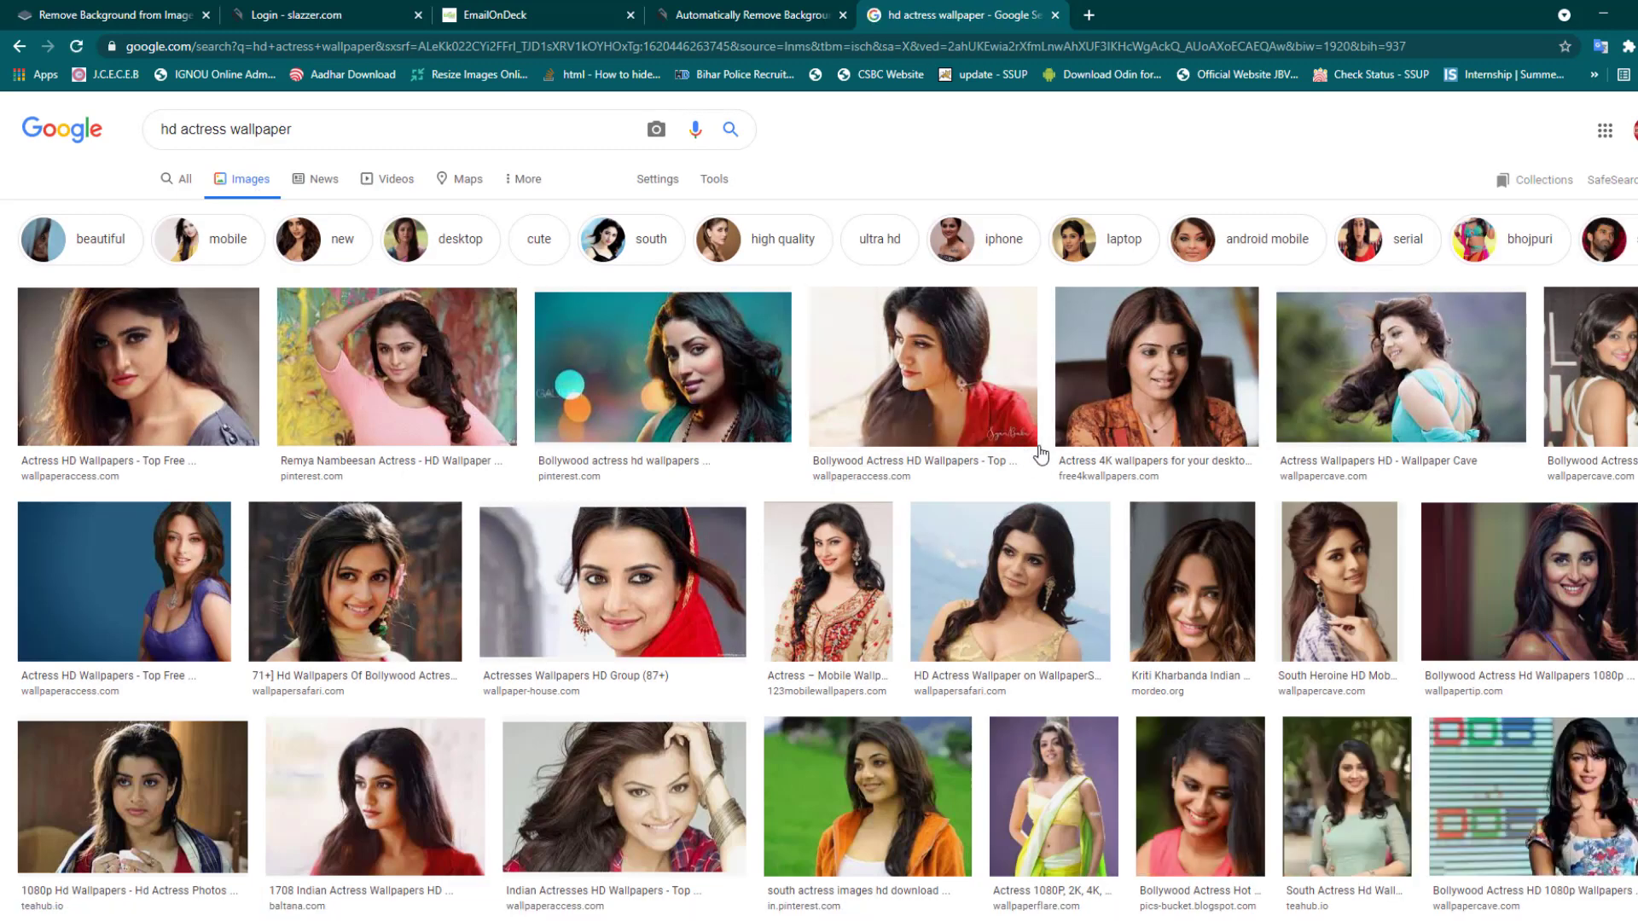
scroll(1041, 456, down, 5)
scroll(1041, 456, down, 4)
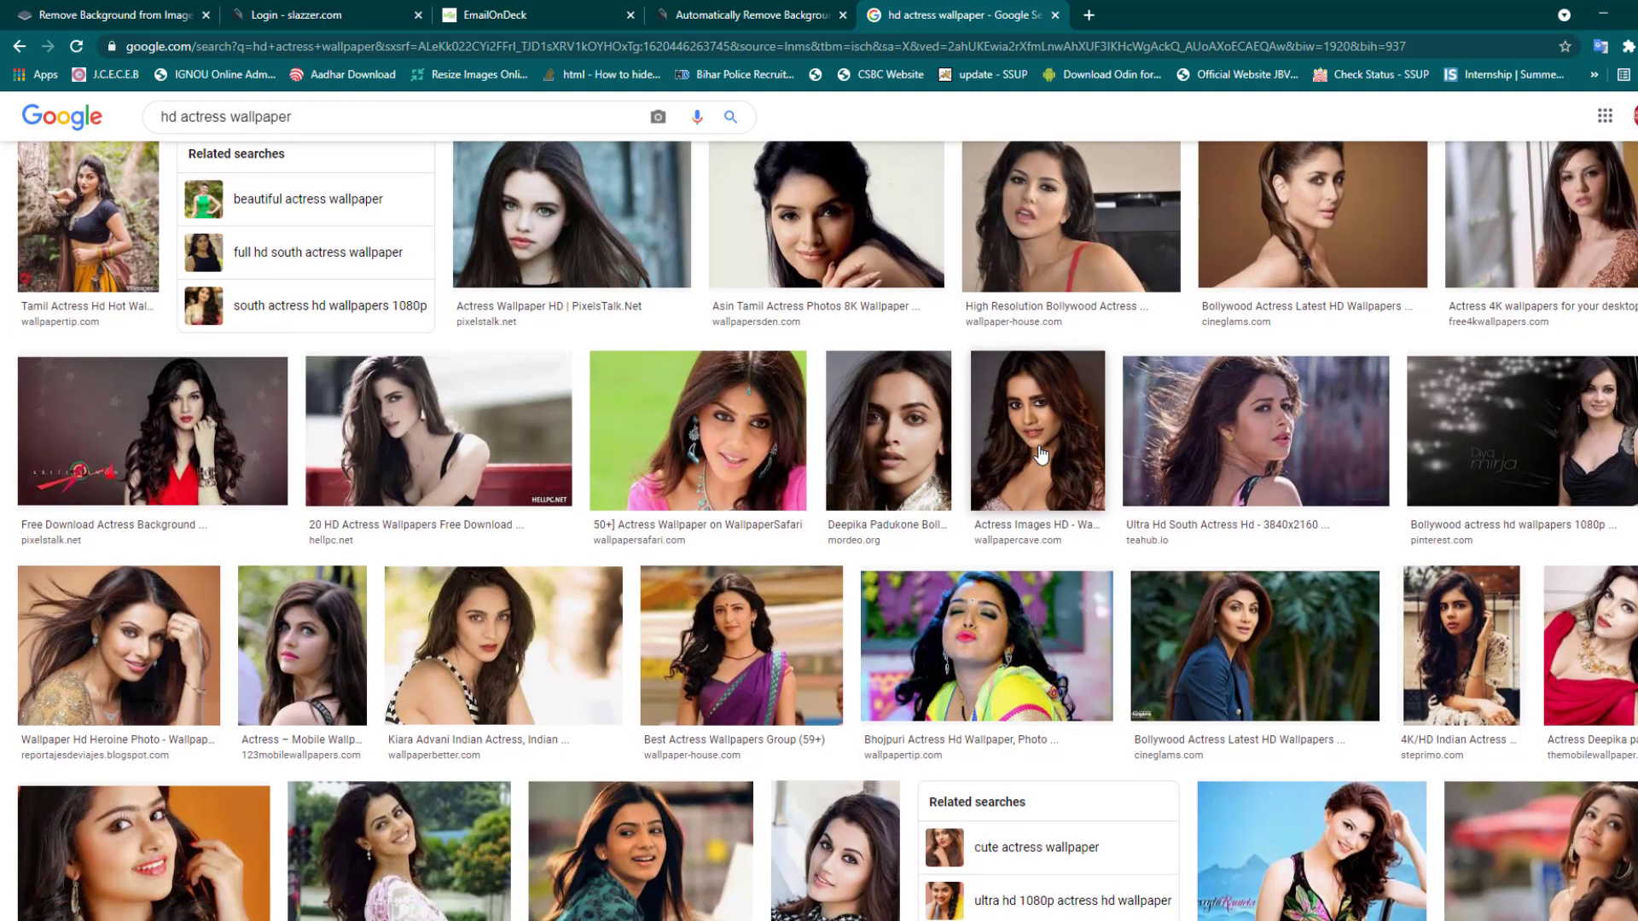
scroll(1041, 457, down, 2)
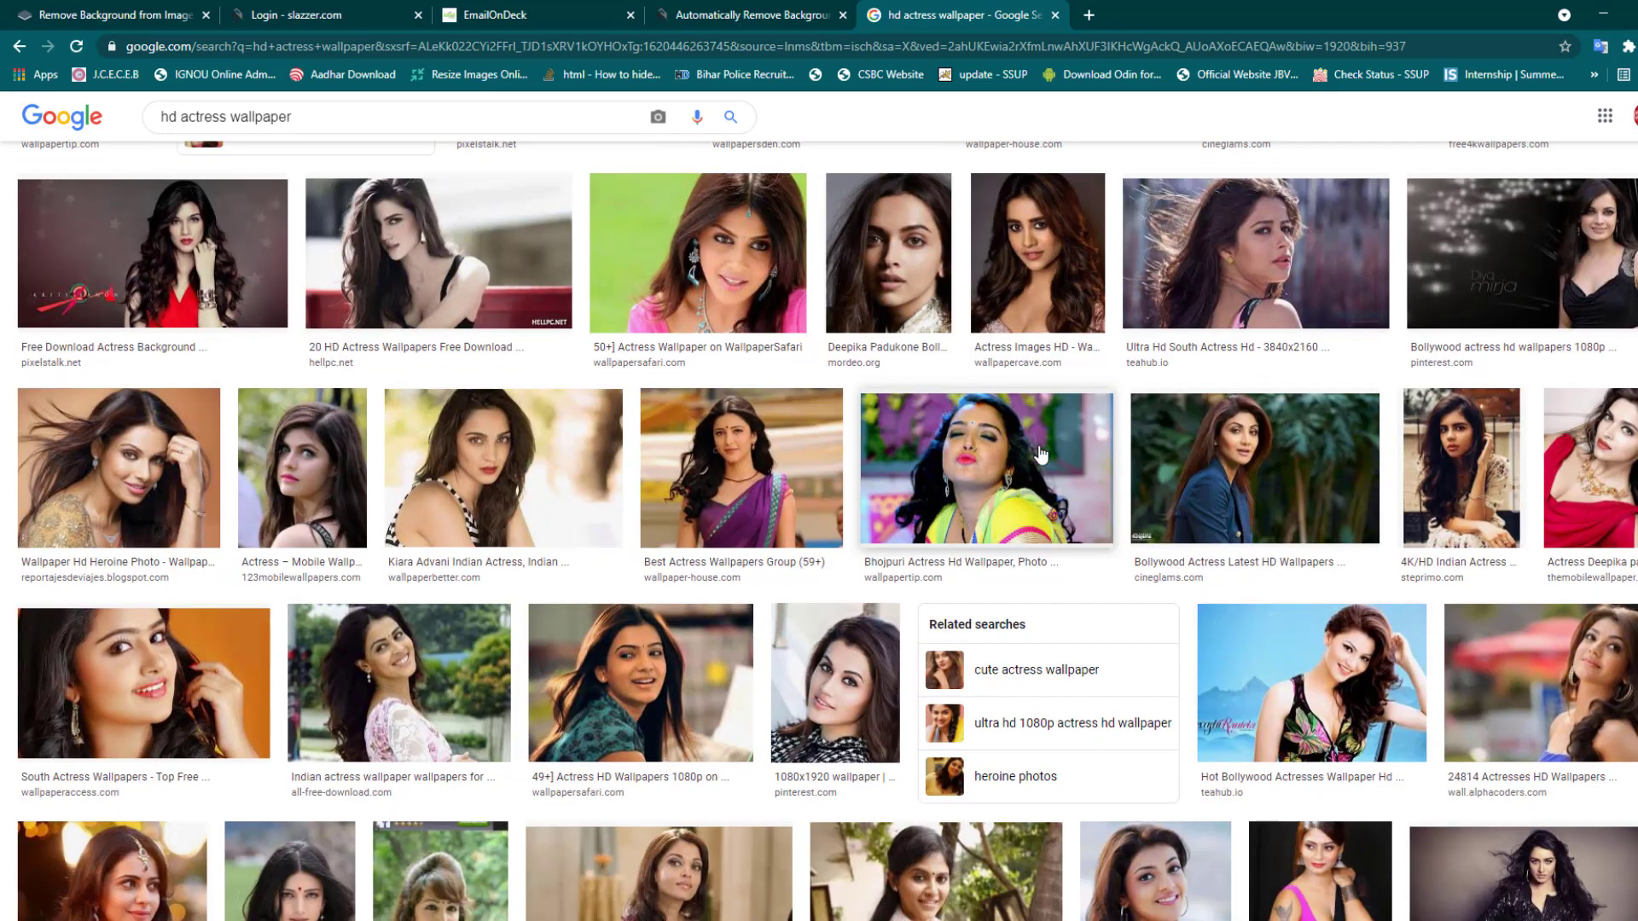
scroll(1041, 455, down, 3)
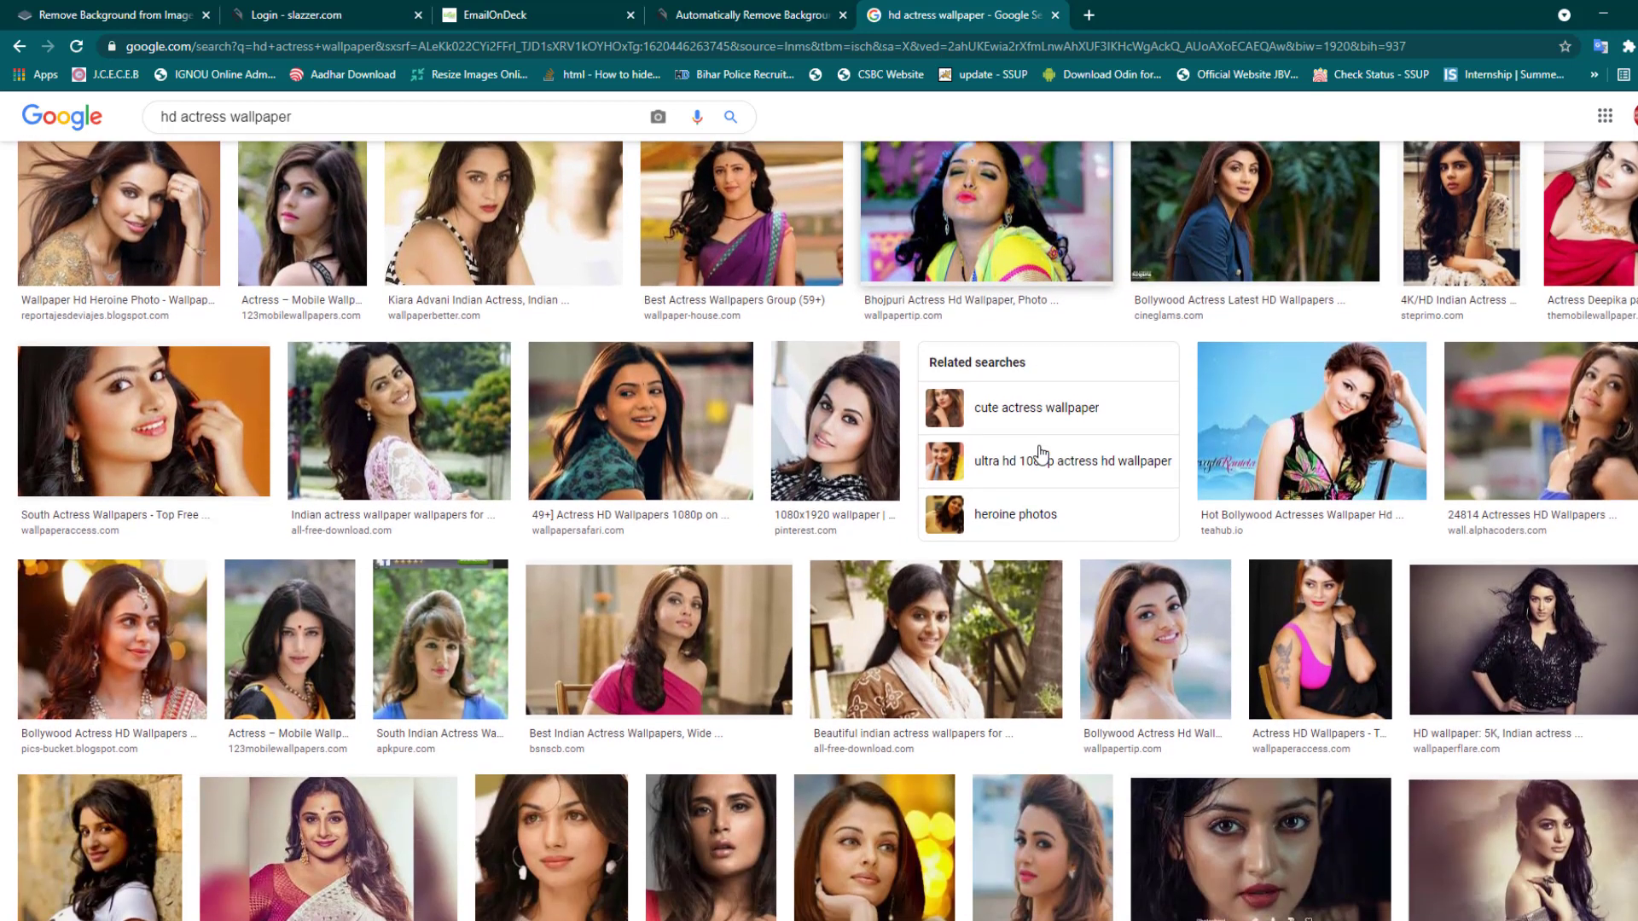
scroll(1321, 565, down, 3)
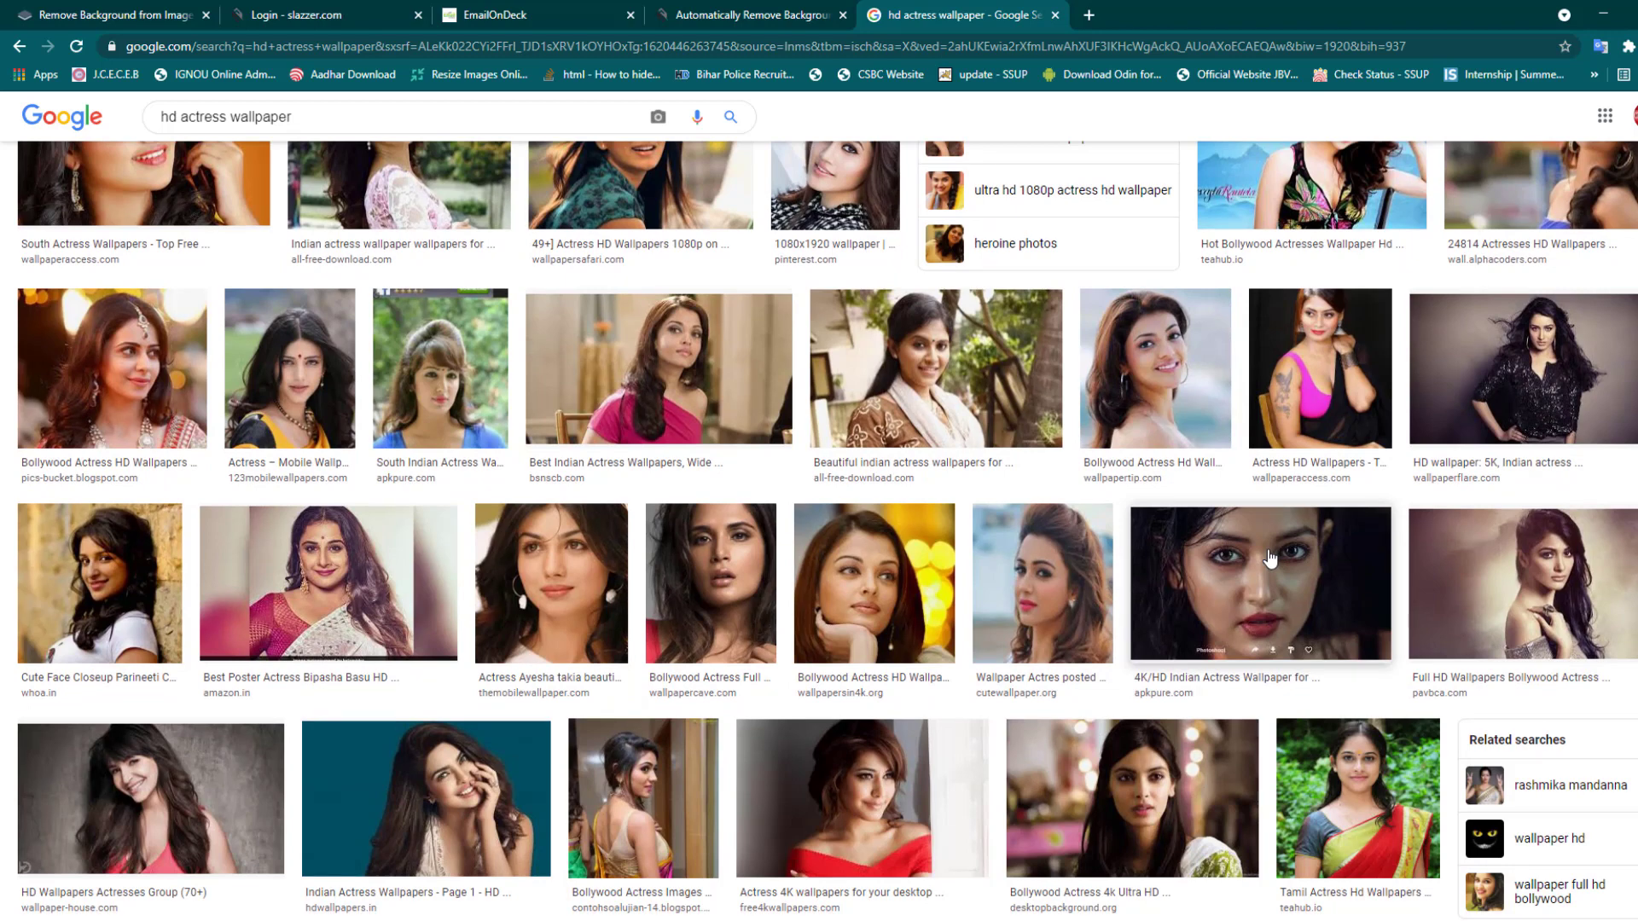
scroll(1270, 559, down, 1)
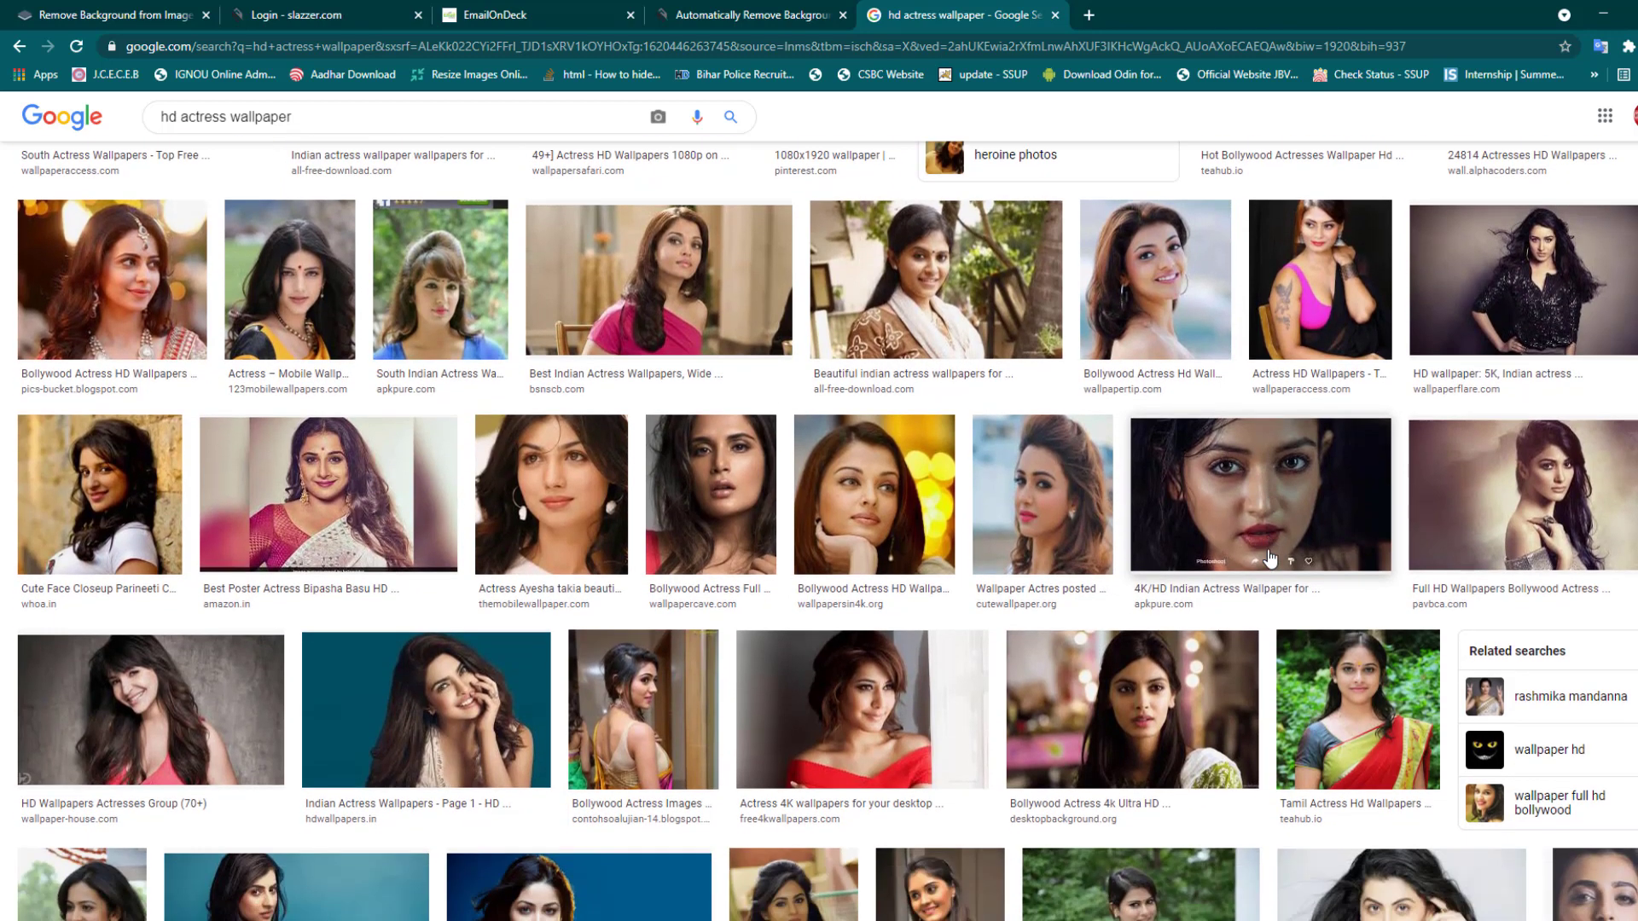
scroll(1270, 559, down, 4)
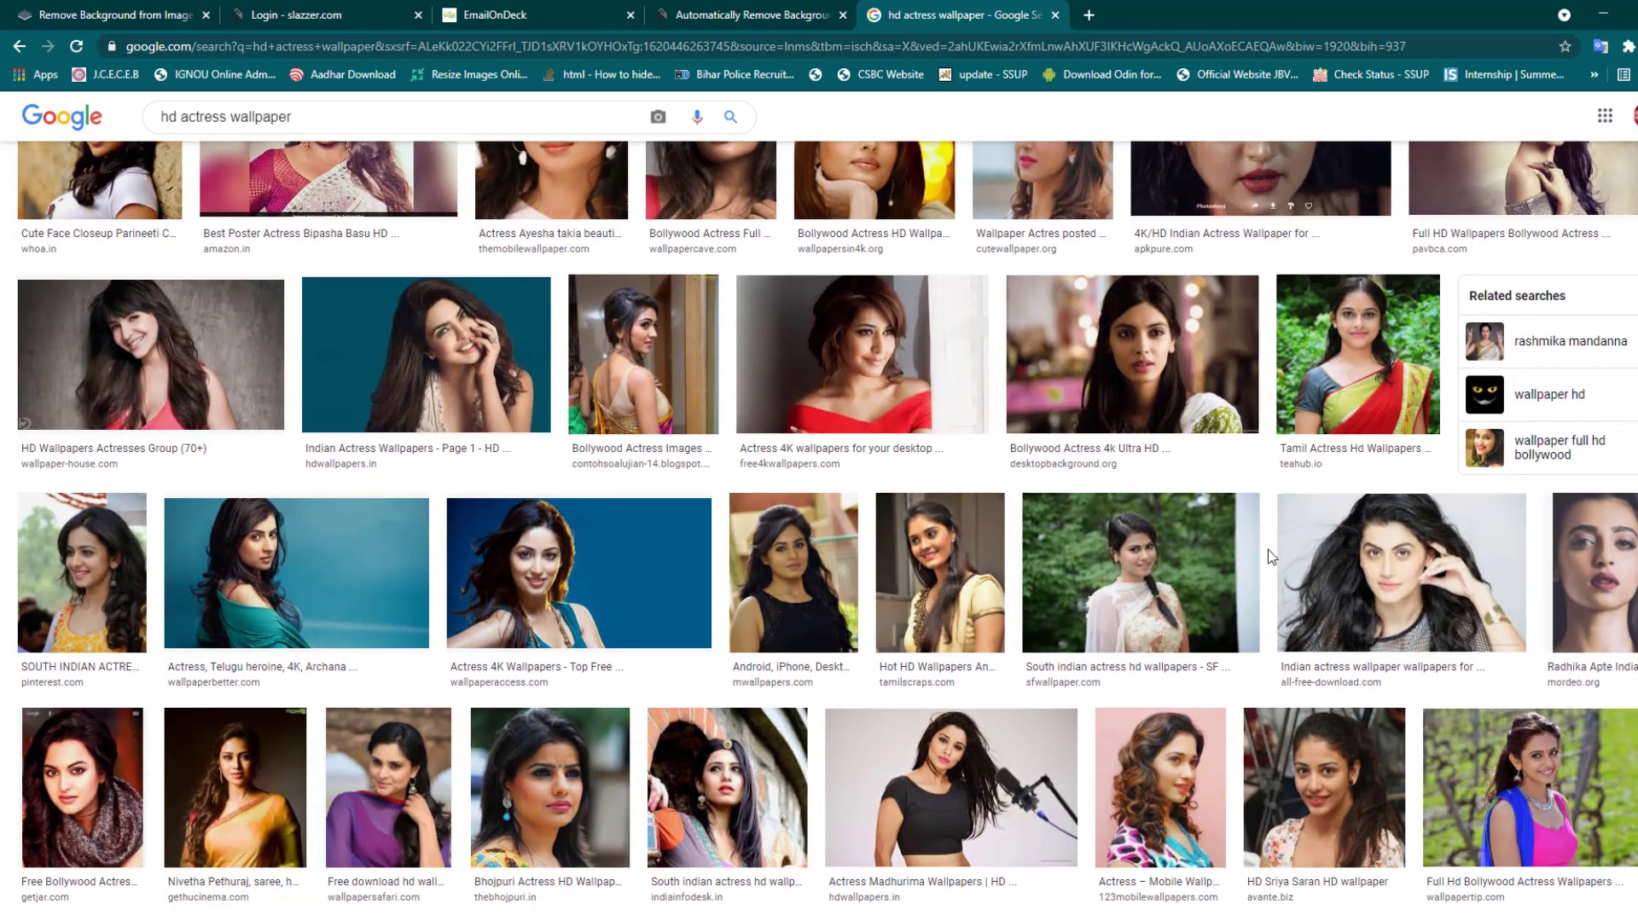
scroll(1271, 557, down, 1)
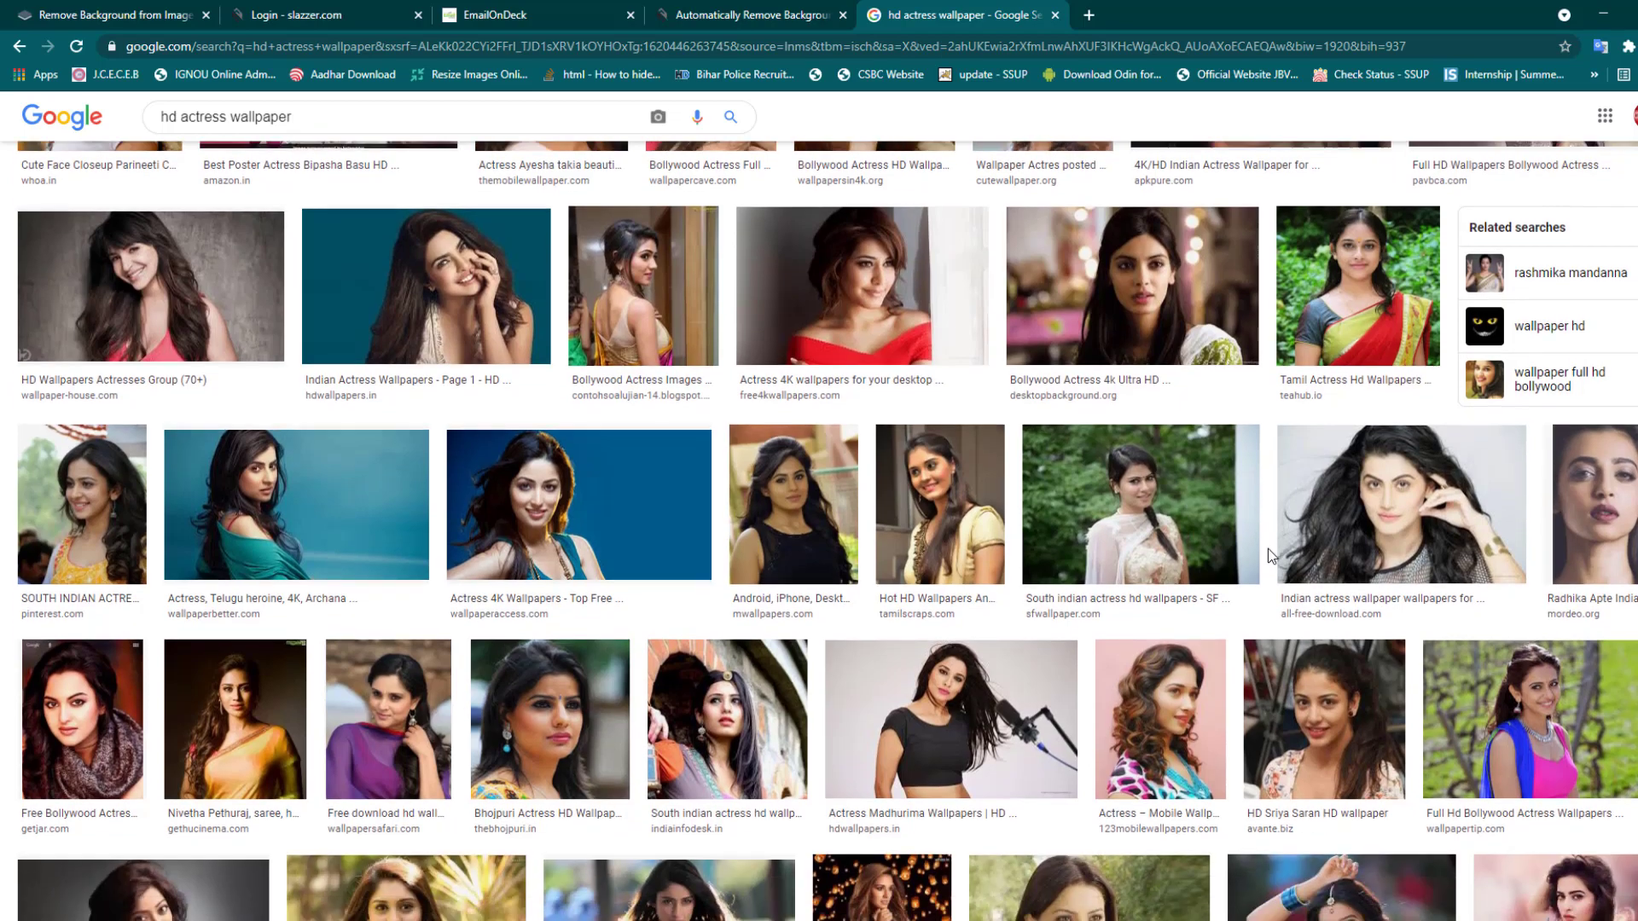
scroll(620, 692, down, 5)
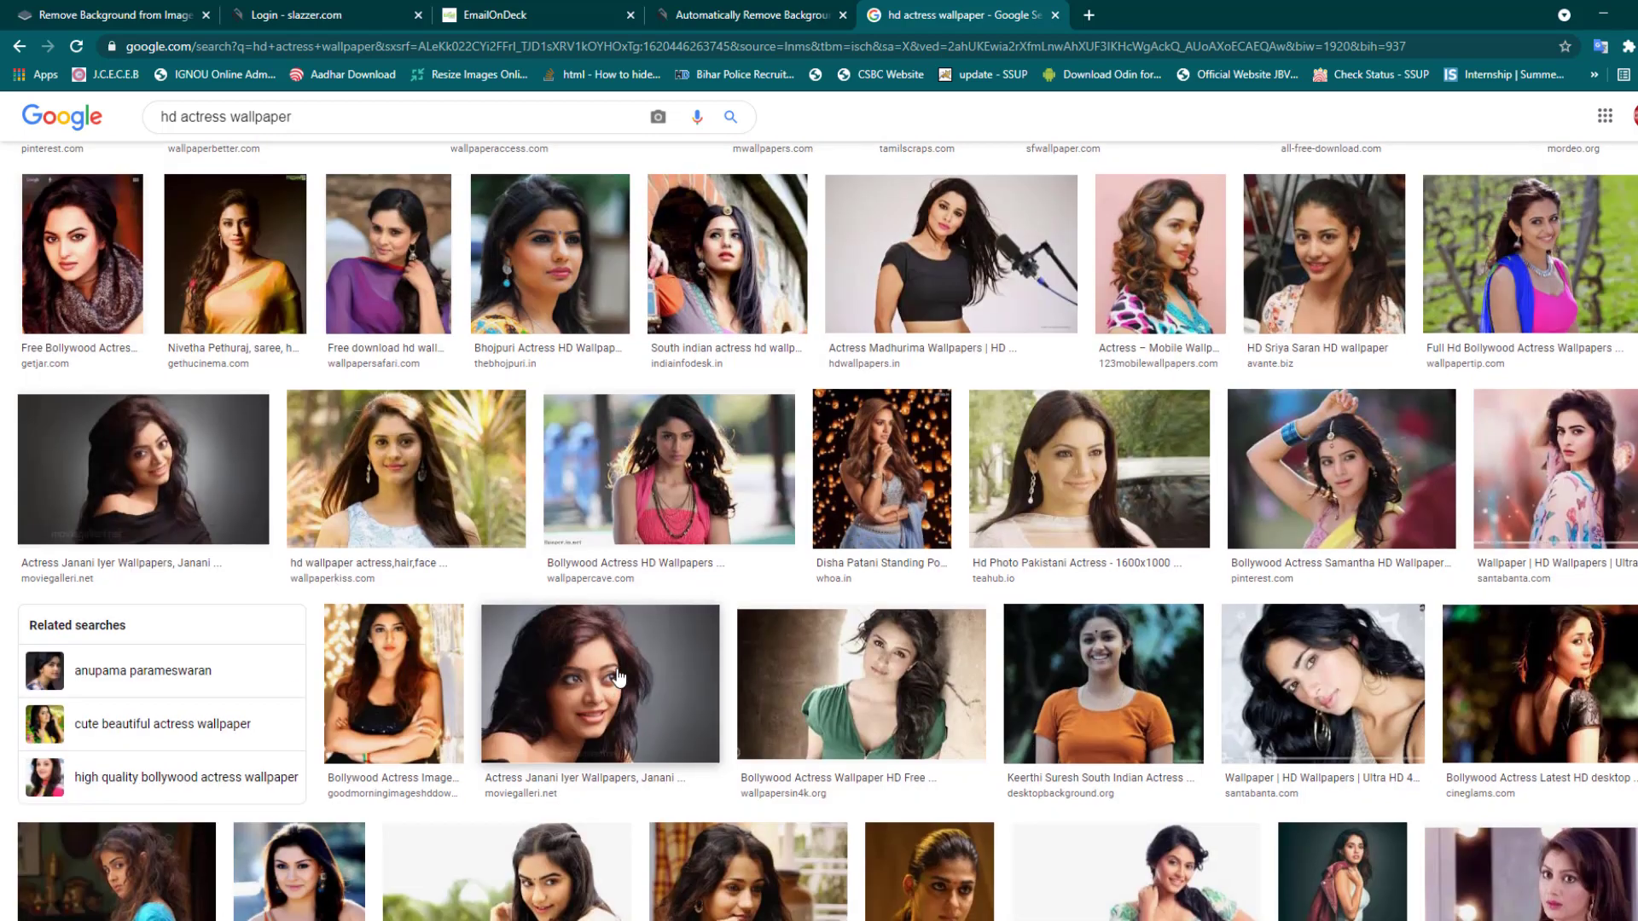
scroll(619, 692, down, 10)
click(555, 625)
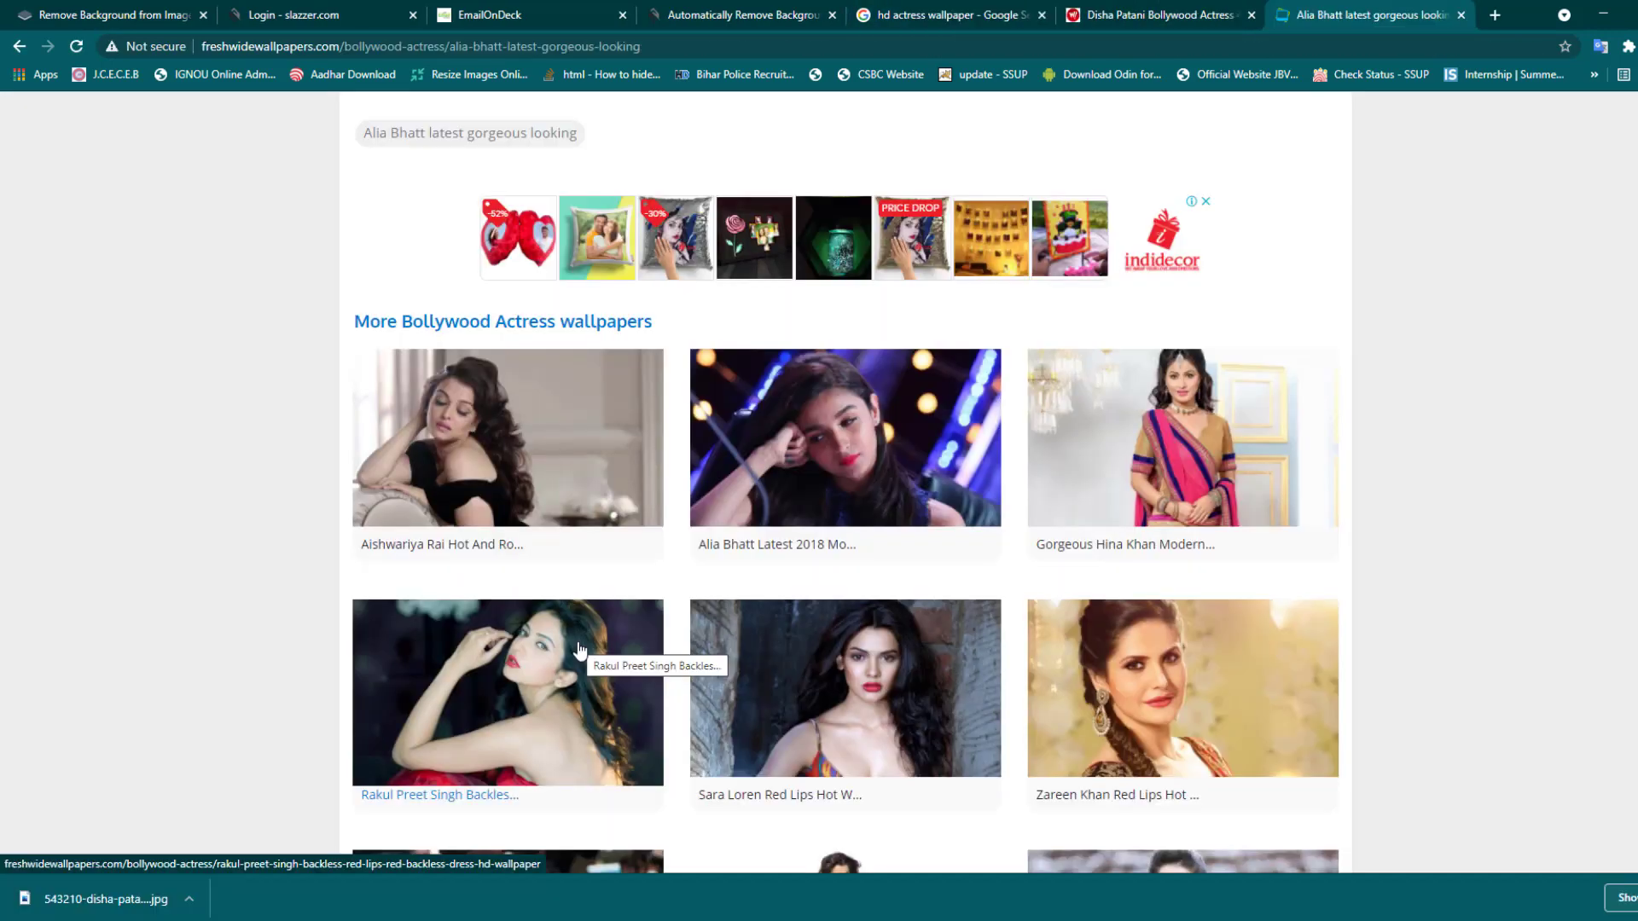
- Download the red-dress wallpaper at 1280x720 from freshwidewallpapers.com and return to the Slazzer tab
click(579, 653)
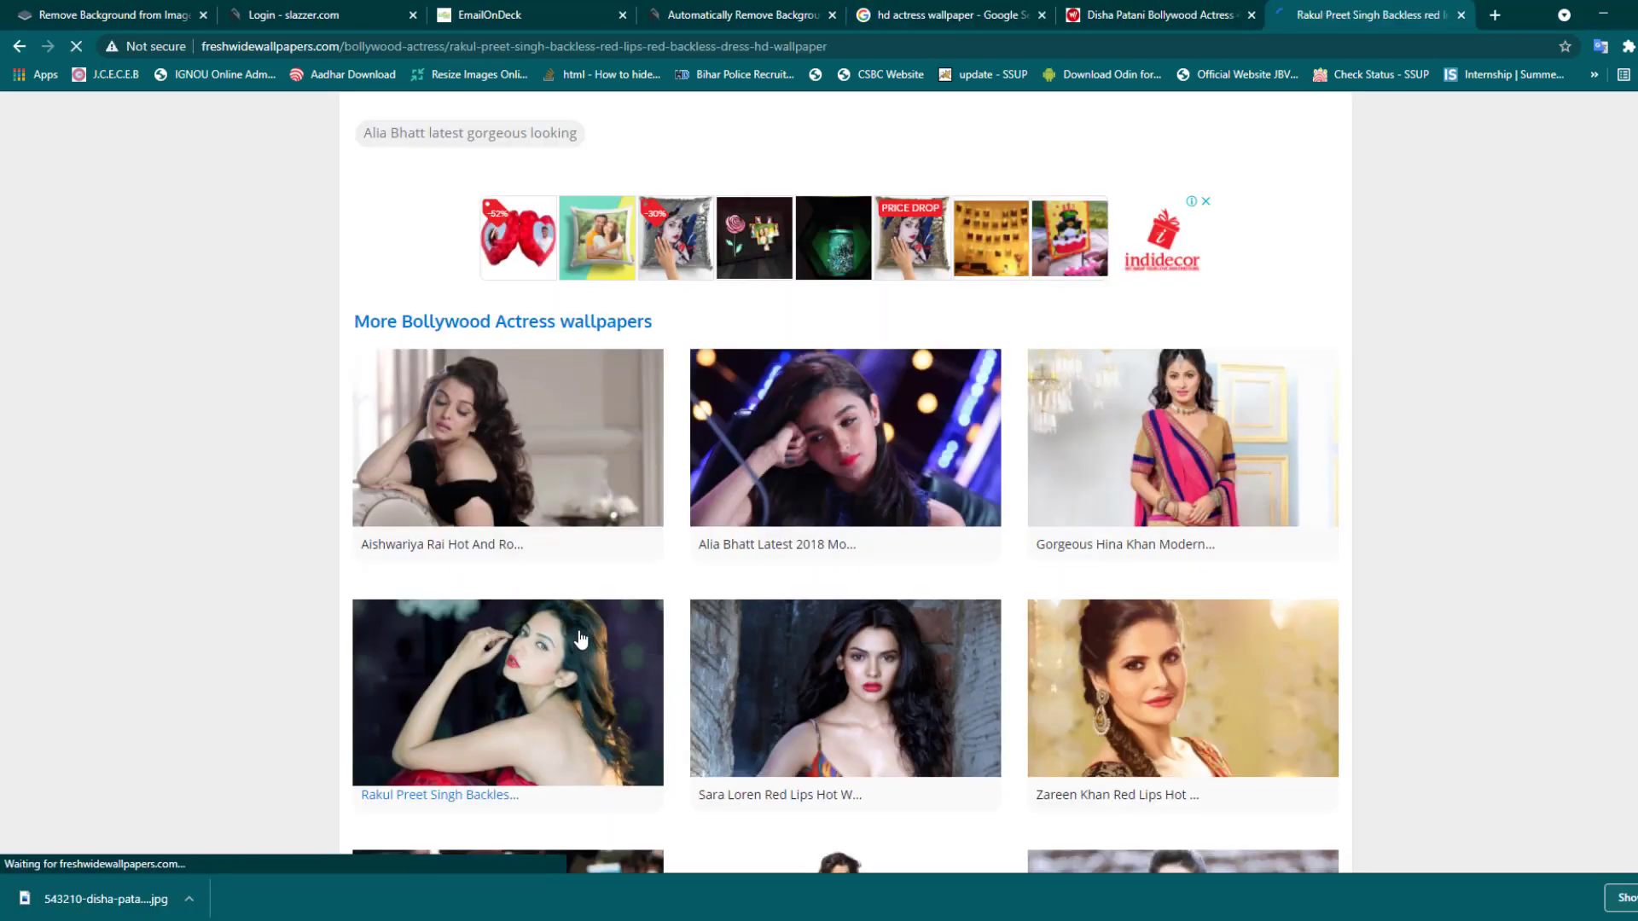
scroll(955, 487, down, 3)
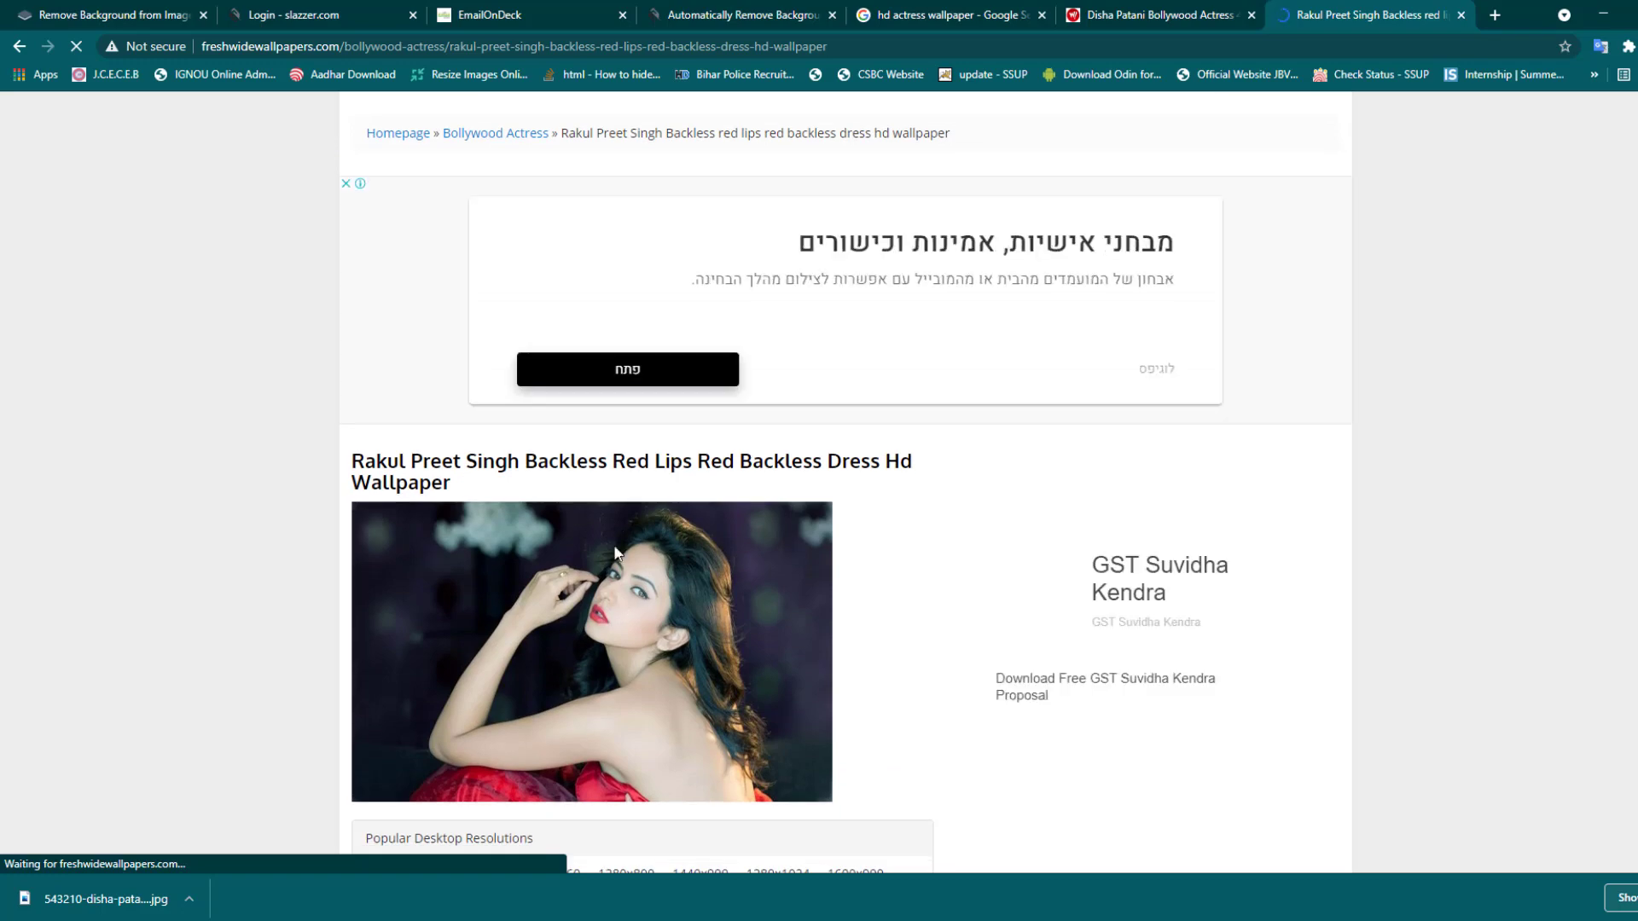
scroll(512, 687, up, 3)
scroll(732, 606, down, 4)
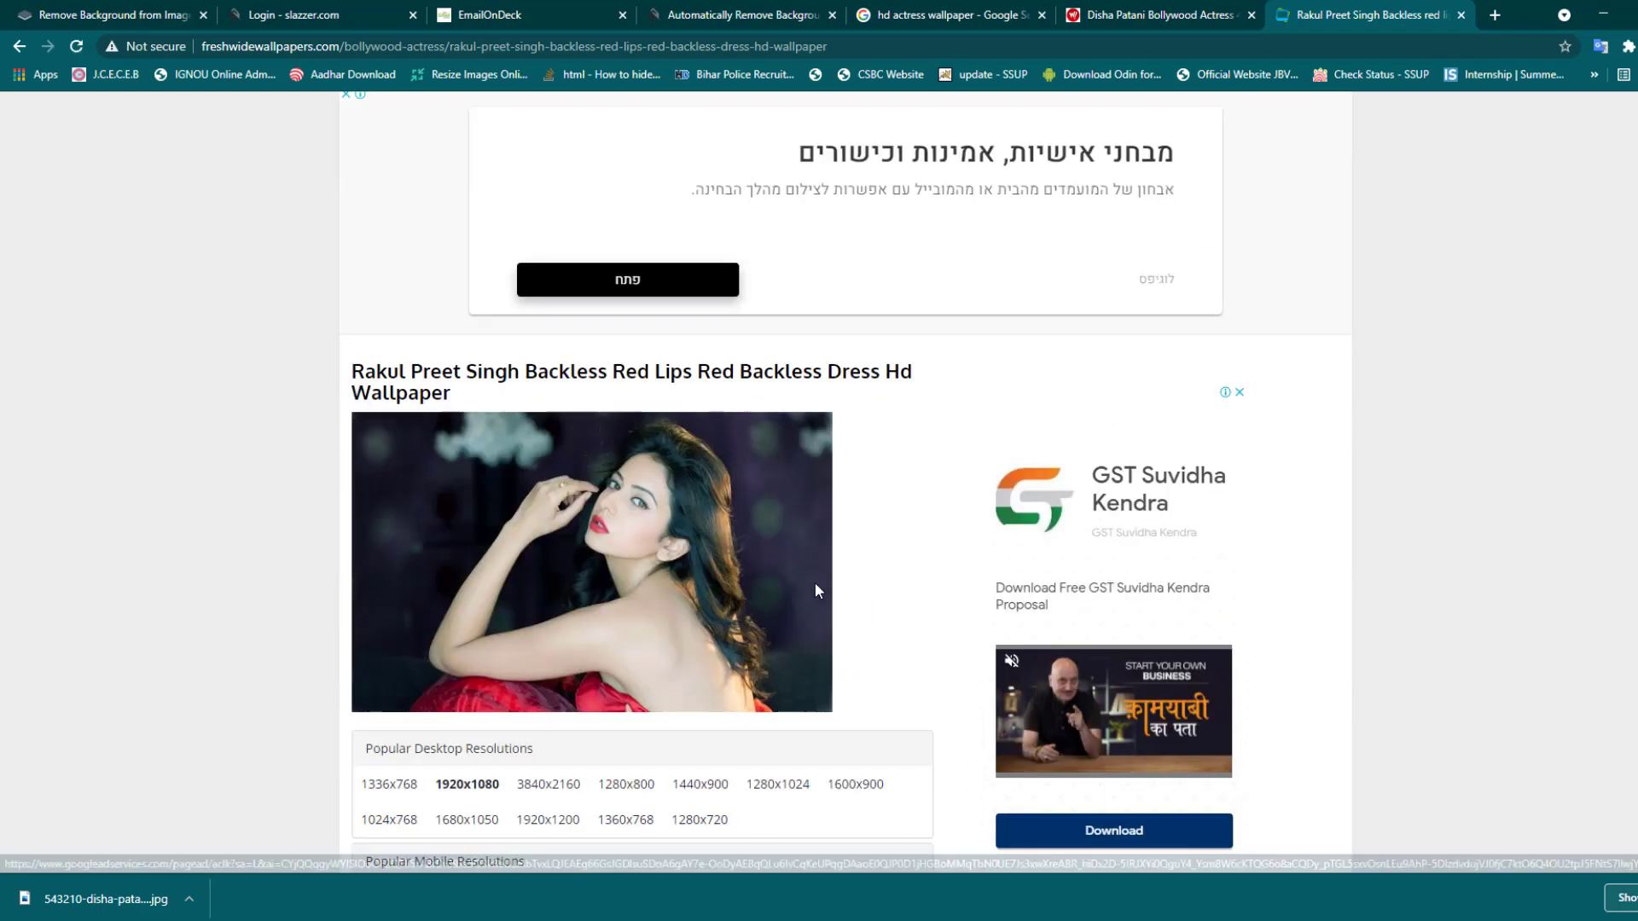
scroll(816, 580, down, 1)
scroll(815, 587, down, 1)
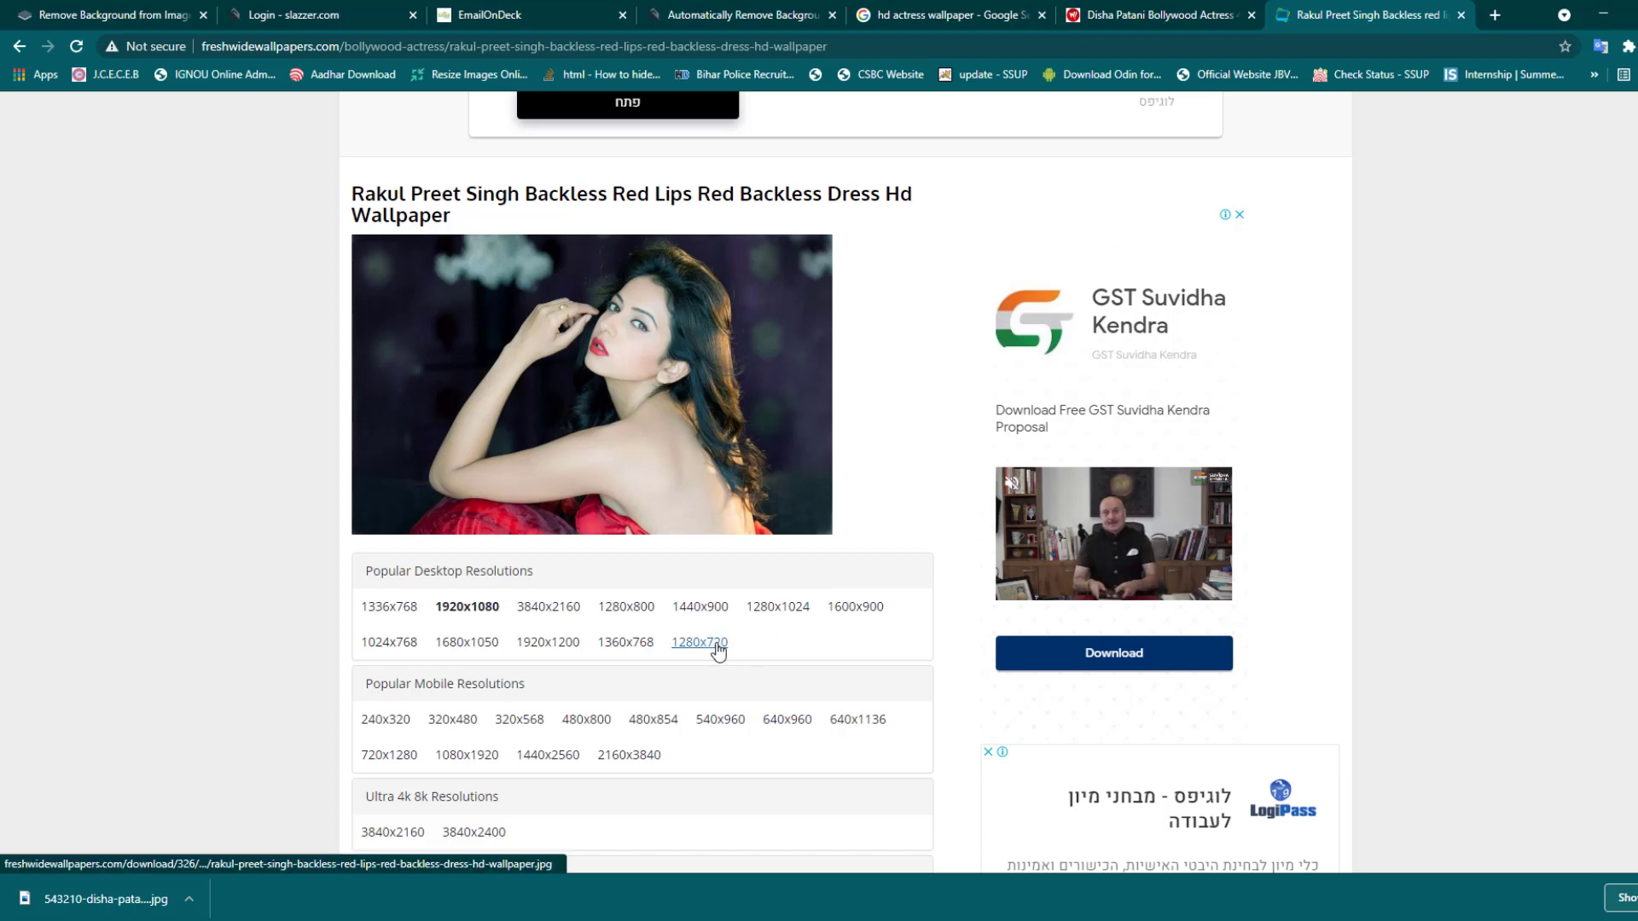
click(718, 646)
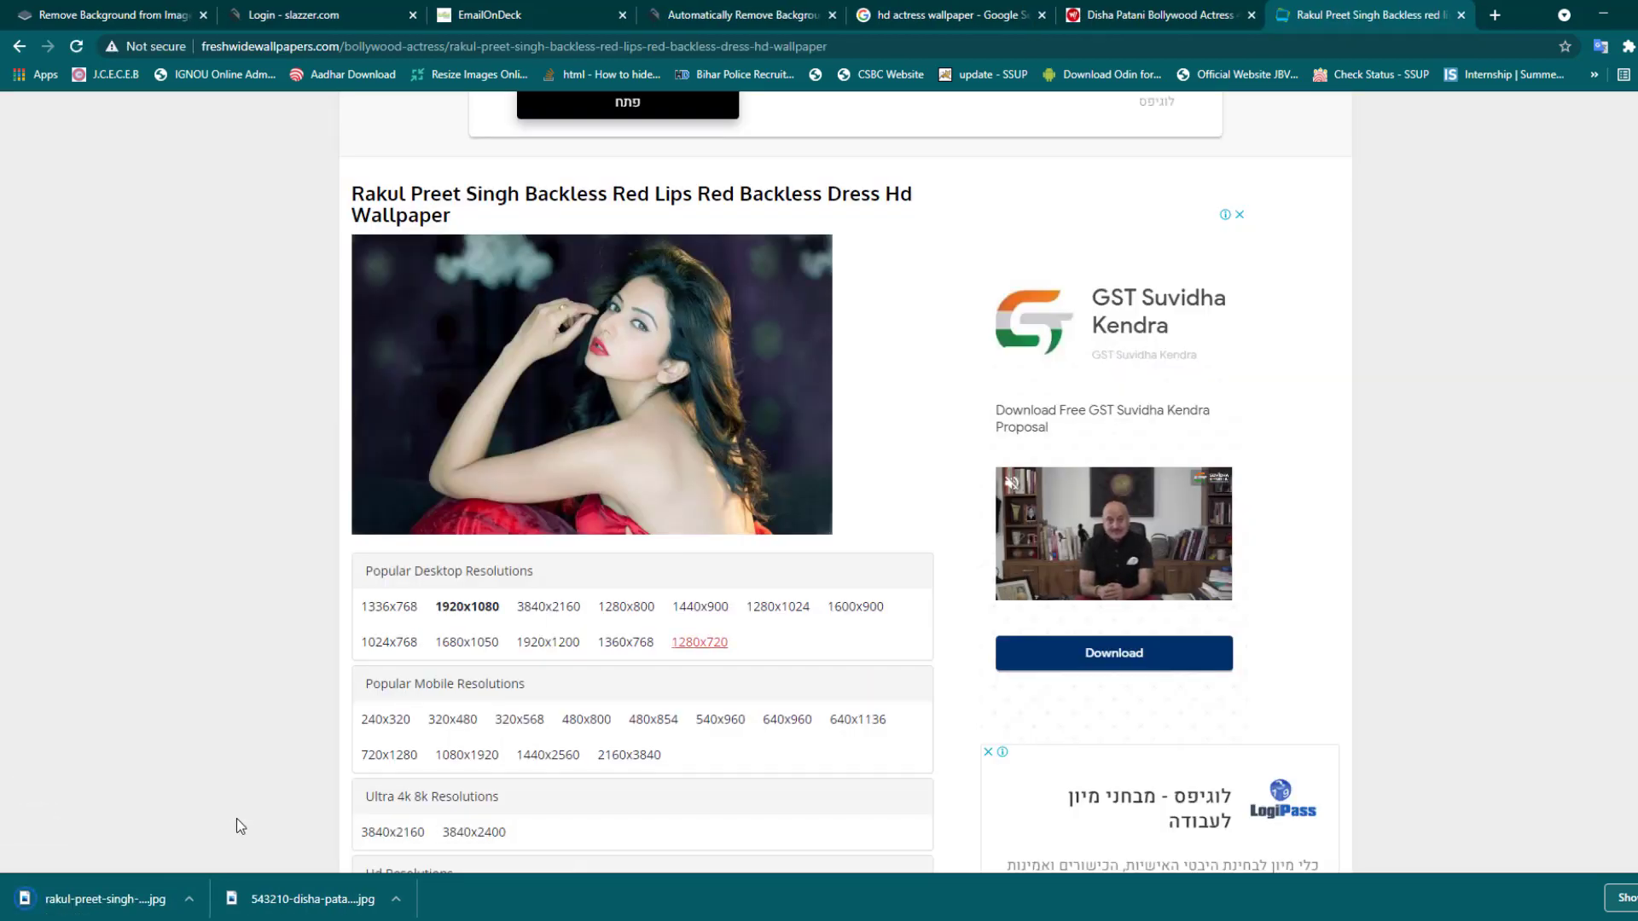
click(695, 12)
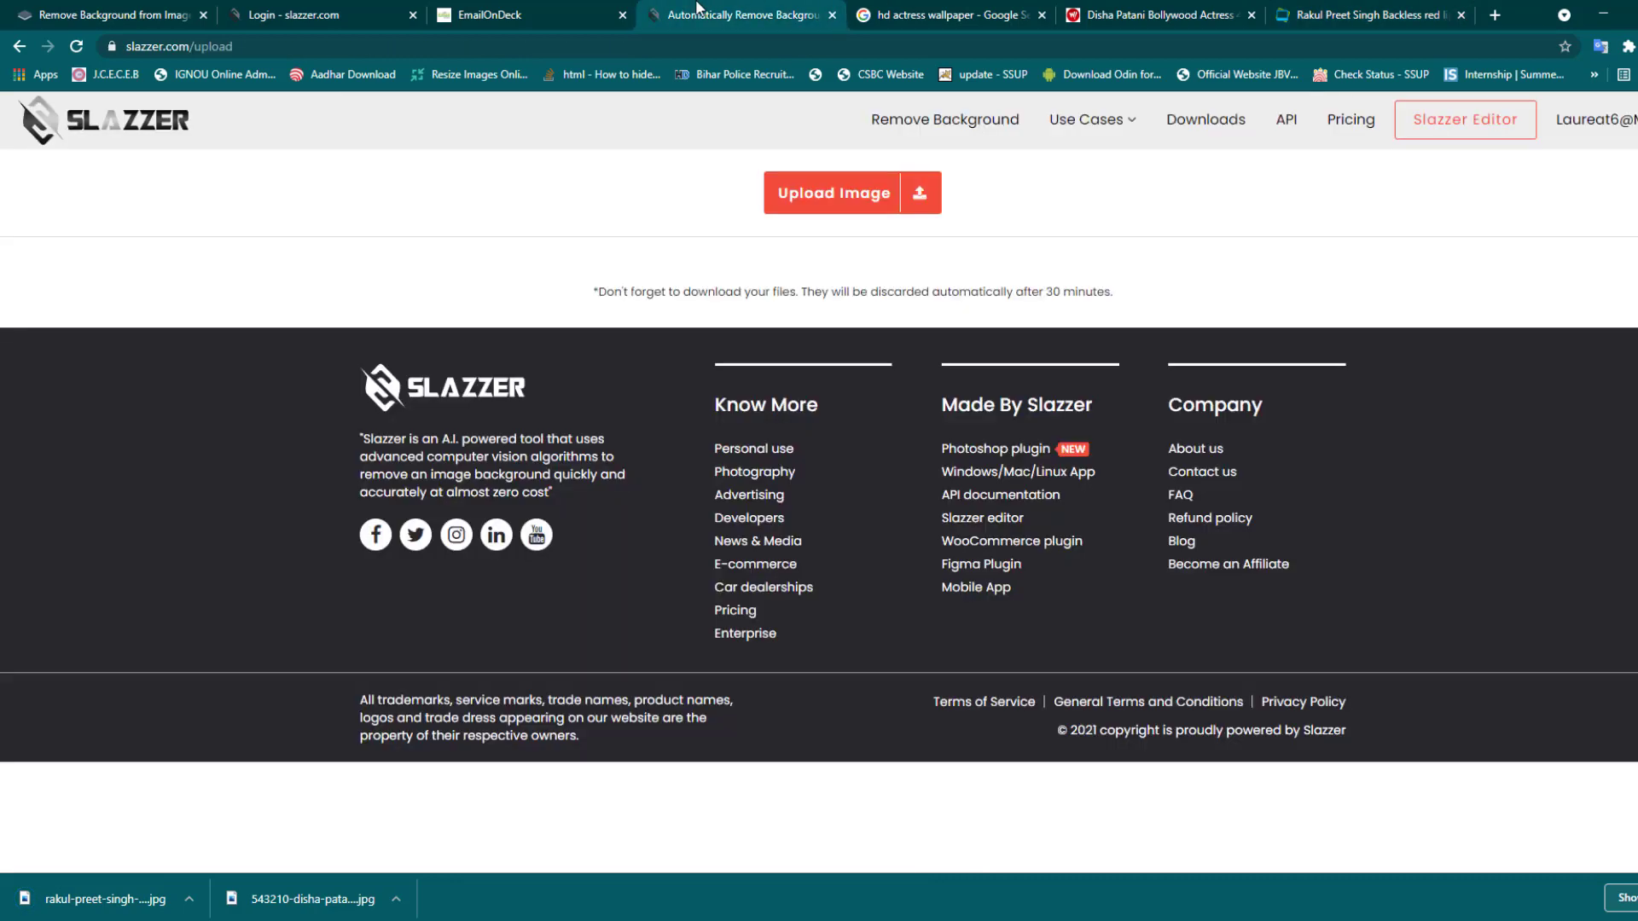
- Reveal the two downloaded wallpapers in File Explorer and cut them
click(396, 898)
click(484, 839)
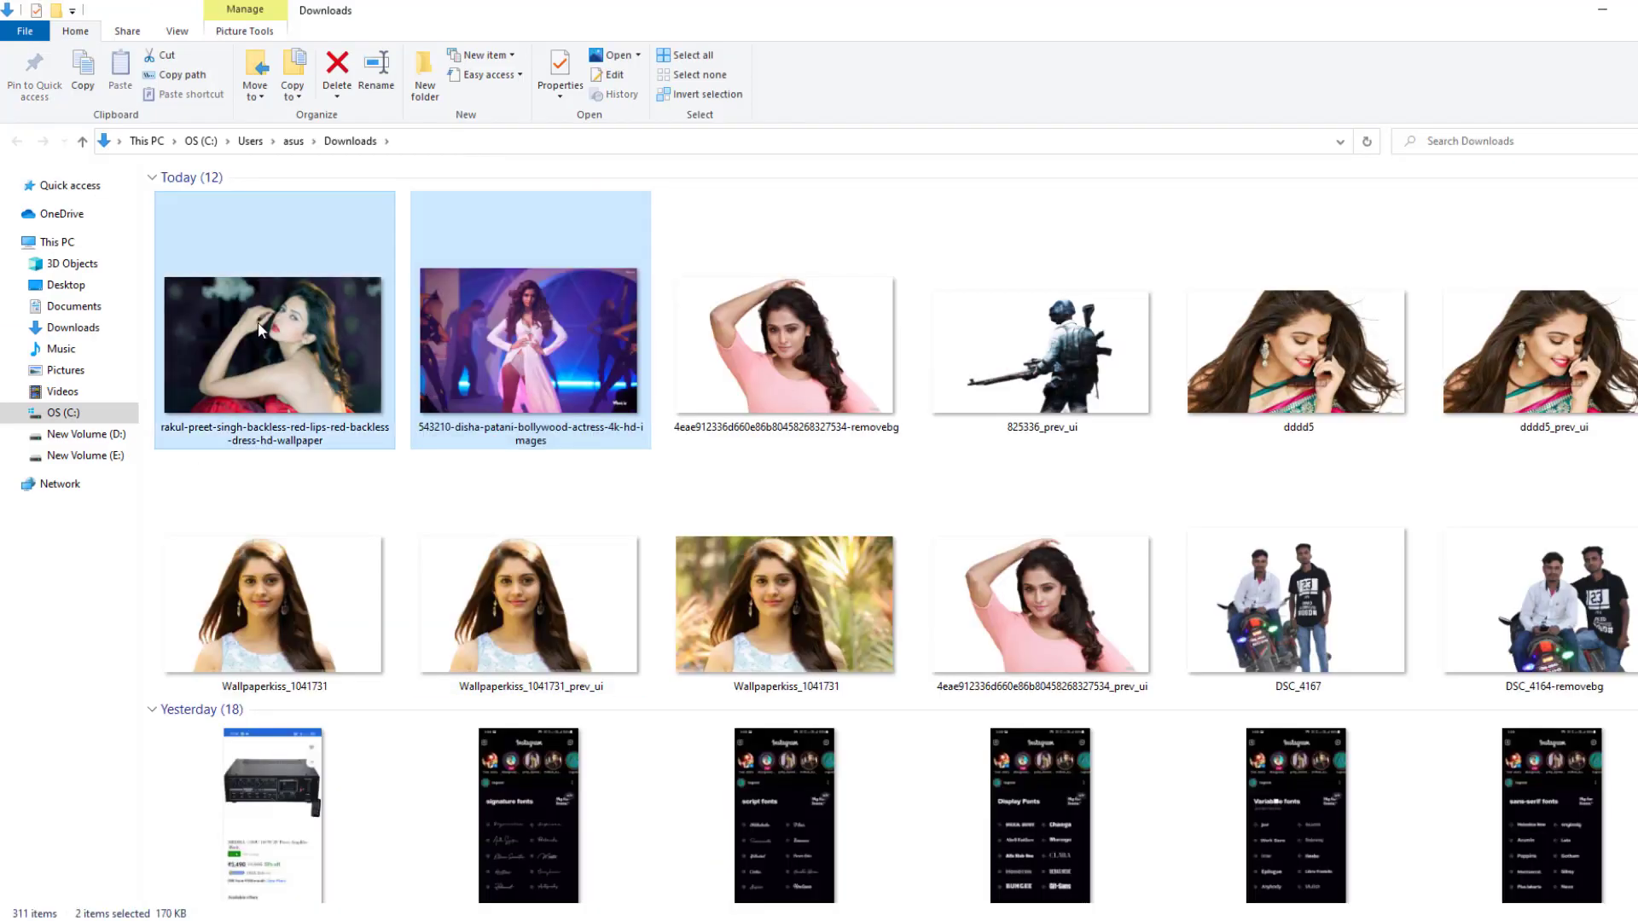
key(ctrl+x)
- Create a Desktop folder named 99, paste both wallpapers into it, and return to Chrome
click(49, 285)
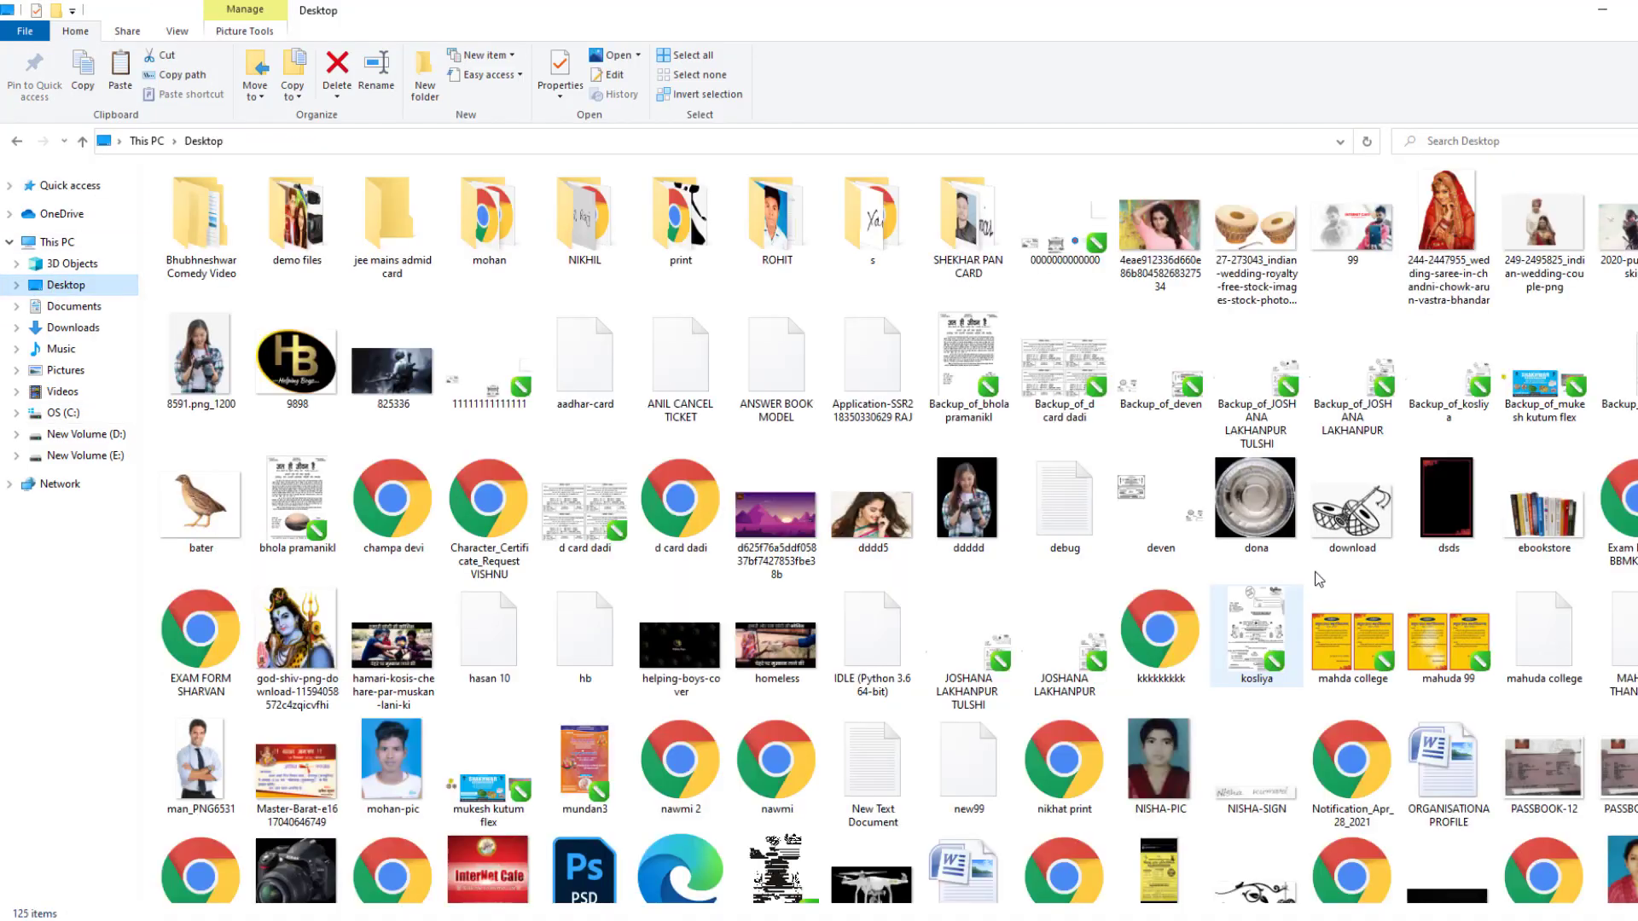
scroll(1413, 586, down, 5)
click(1519, 826)
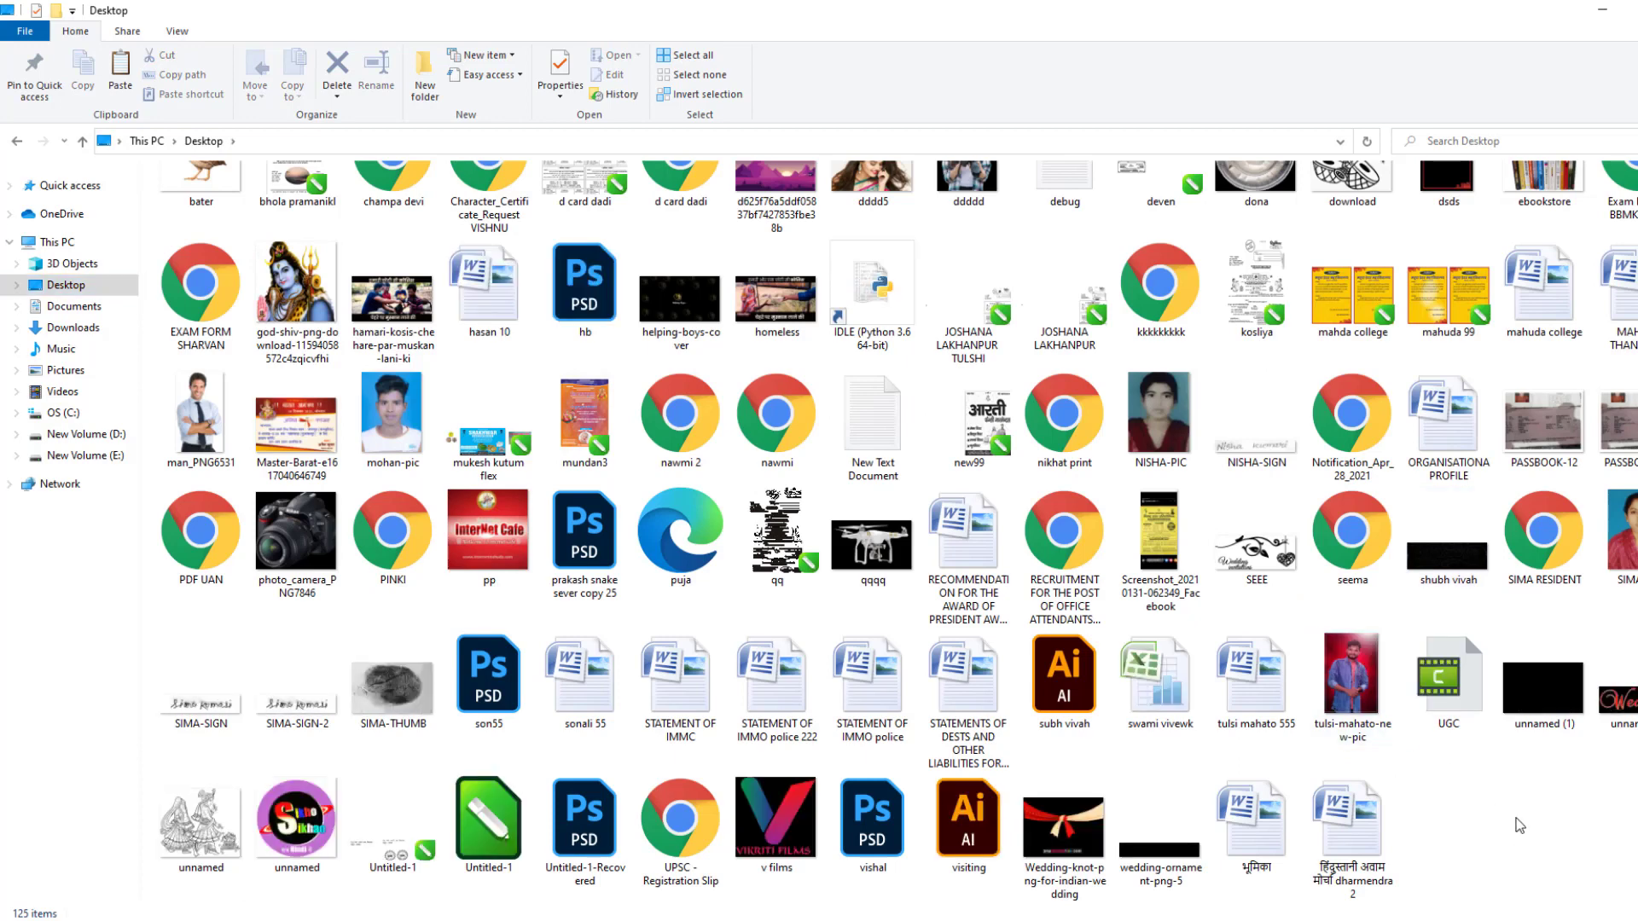
key(ctrl+shift+n)
text(99)
key(Return)
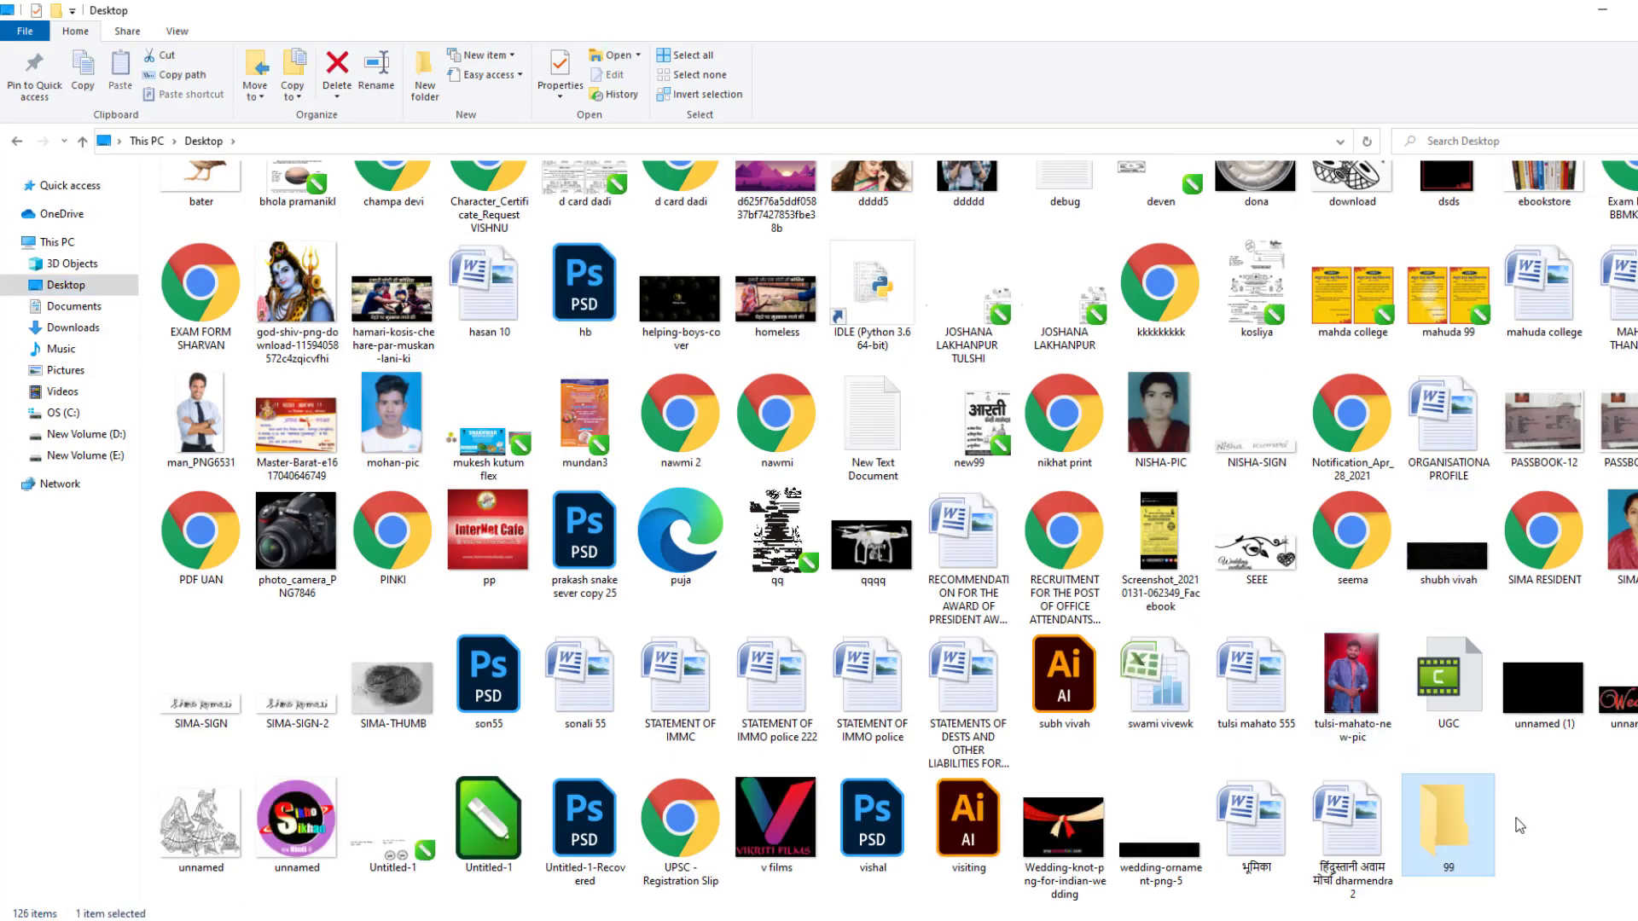
key(Return)
key(ctrl+v)
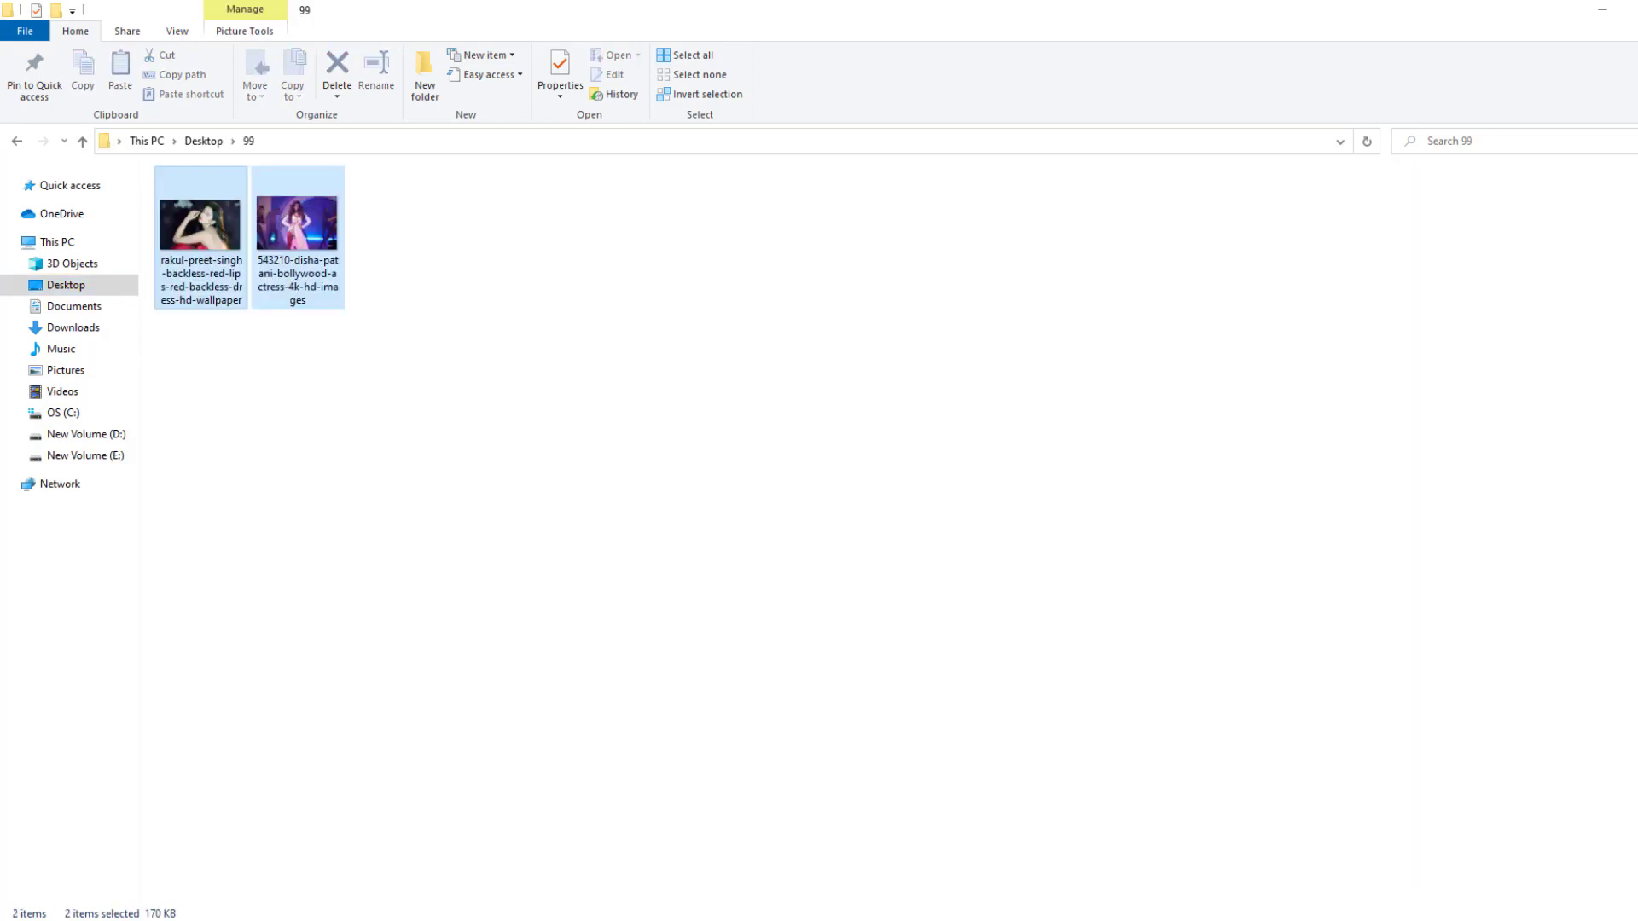
key(alt+Tab)
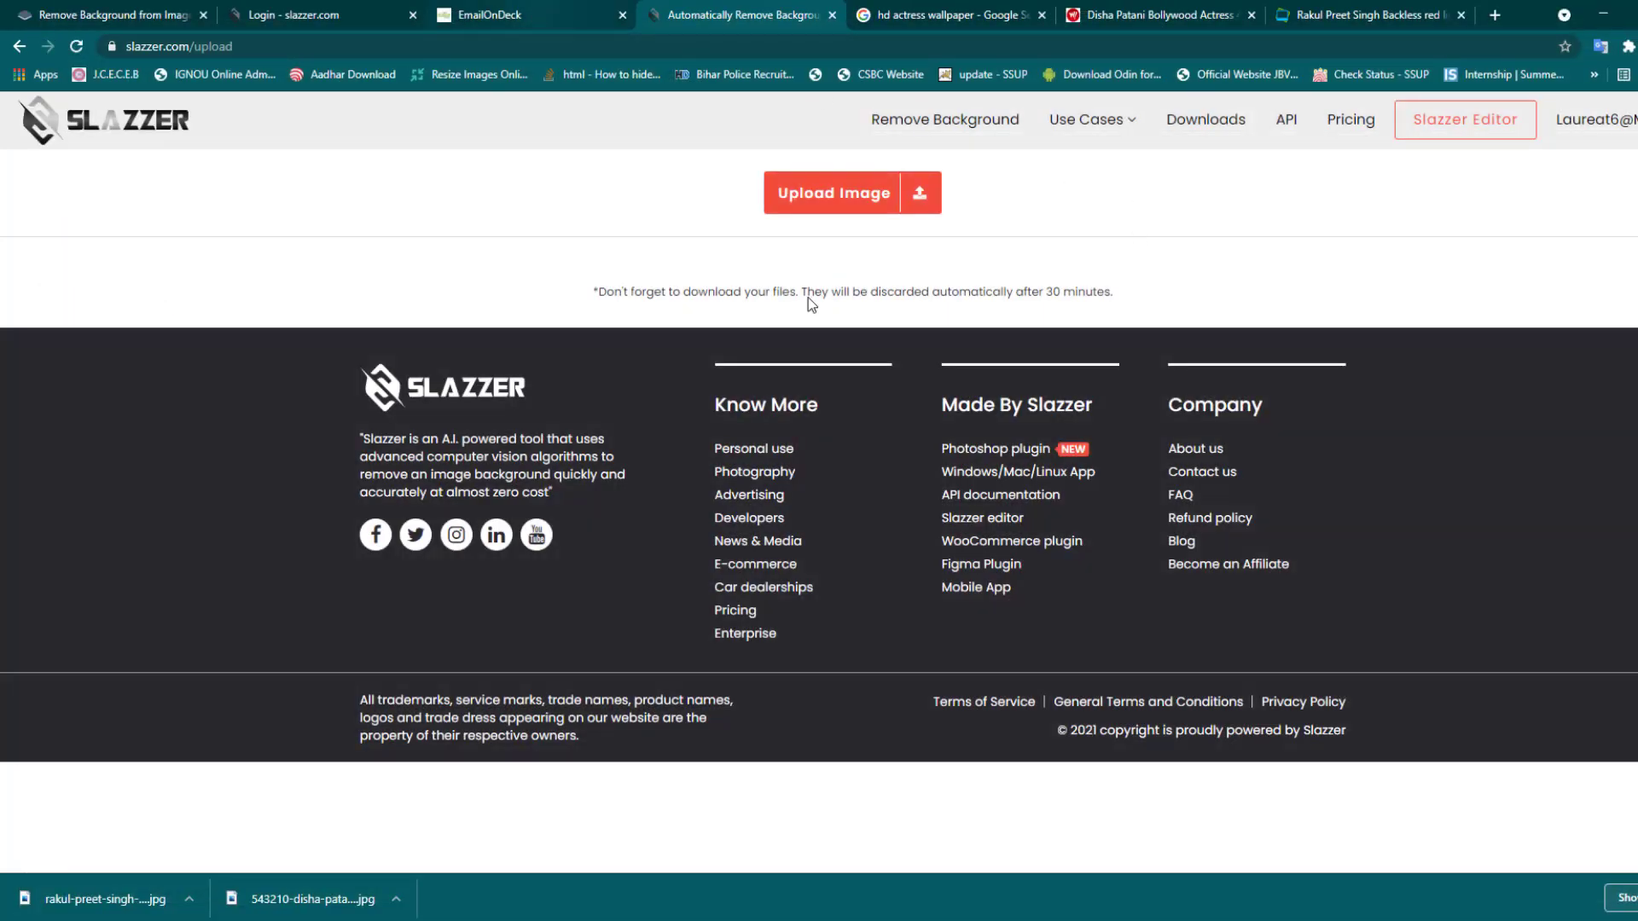
- Upload the first wallpaper image from folder 99 to Slazzer for background removal
click(818, 194)
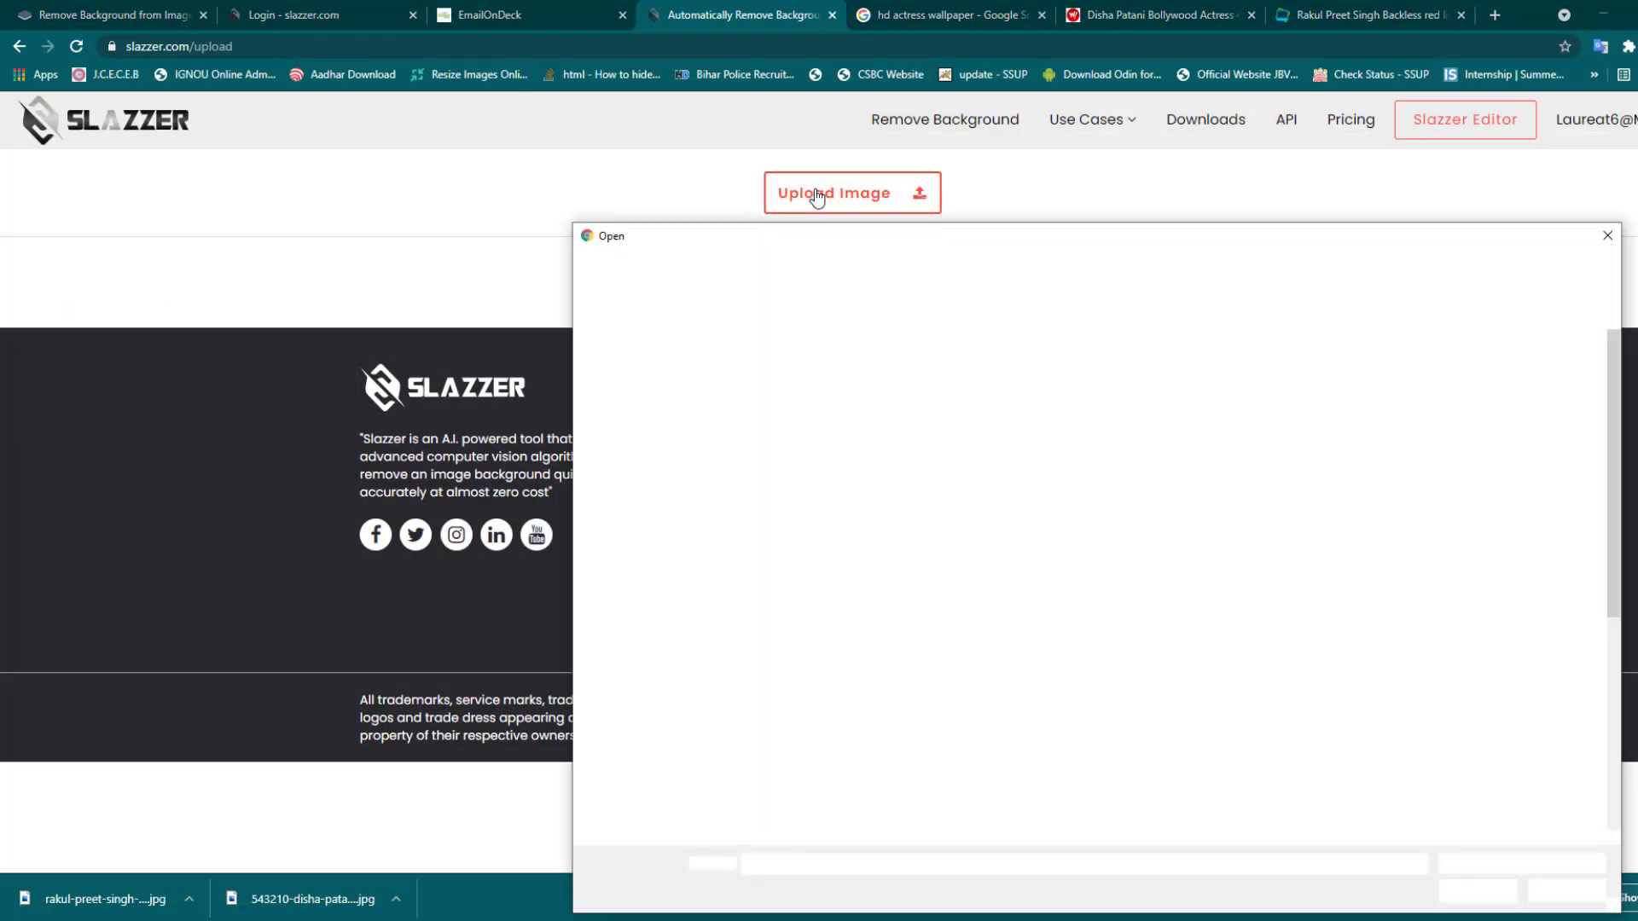
double_click(790, 350)
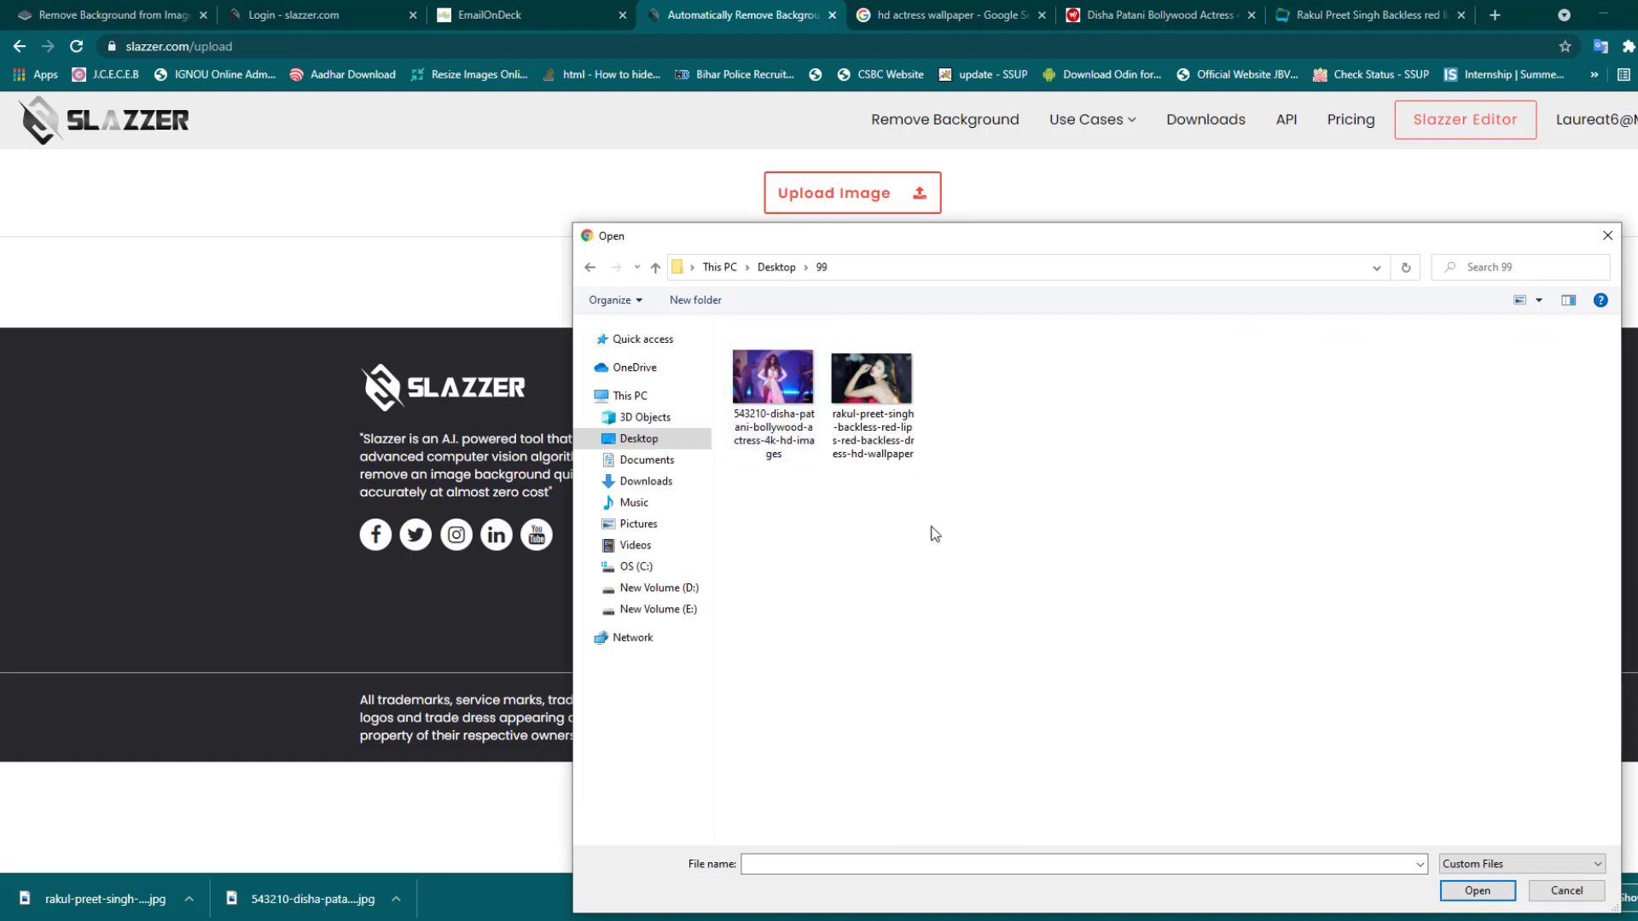
click(772, 374)
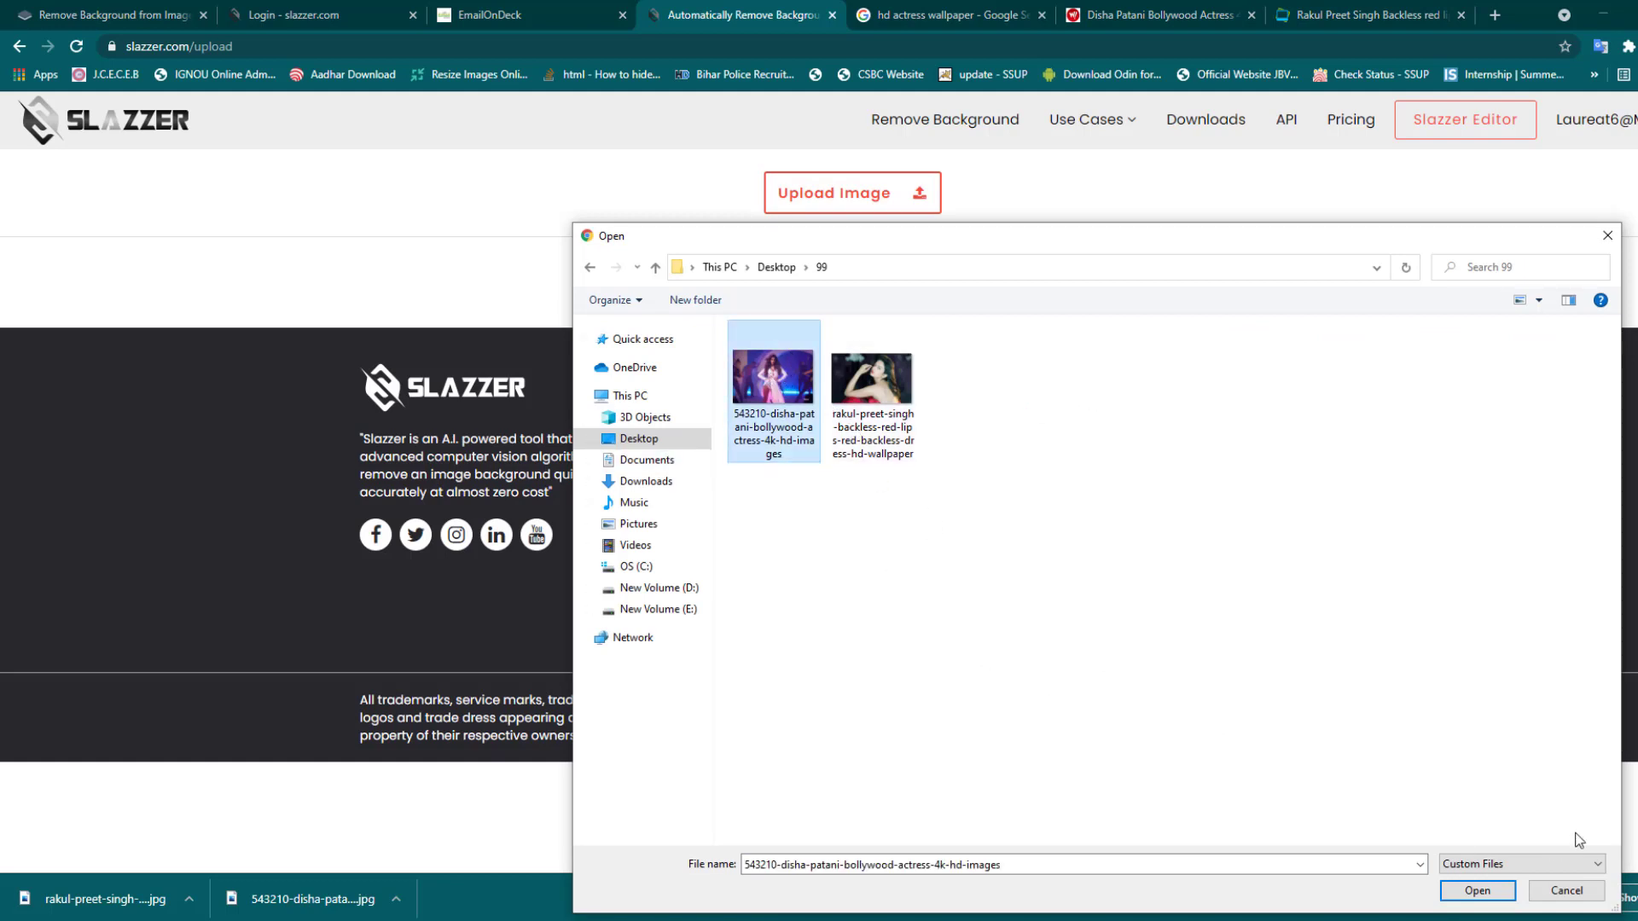
click(1477, 890)
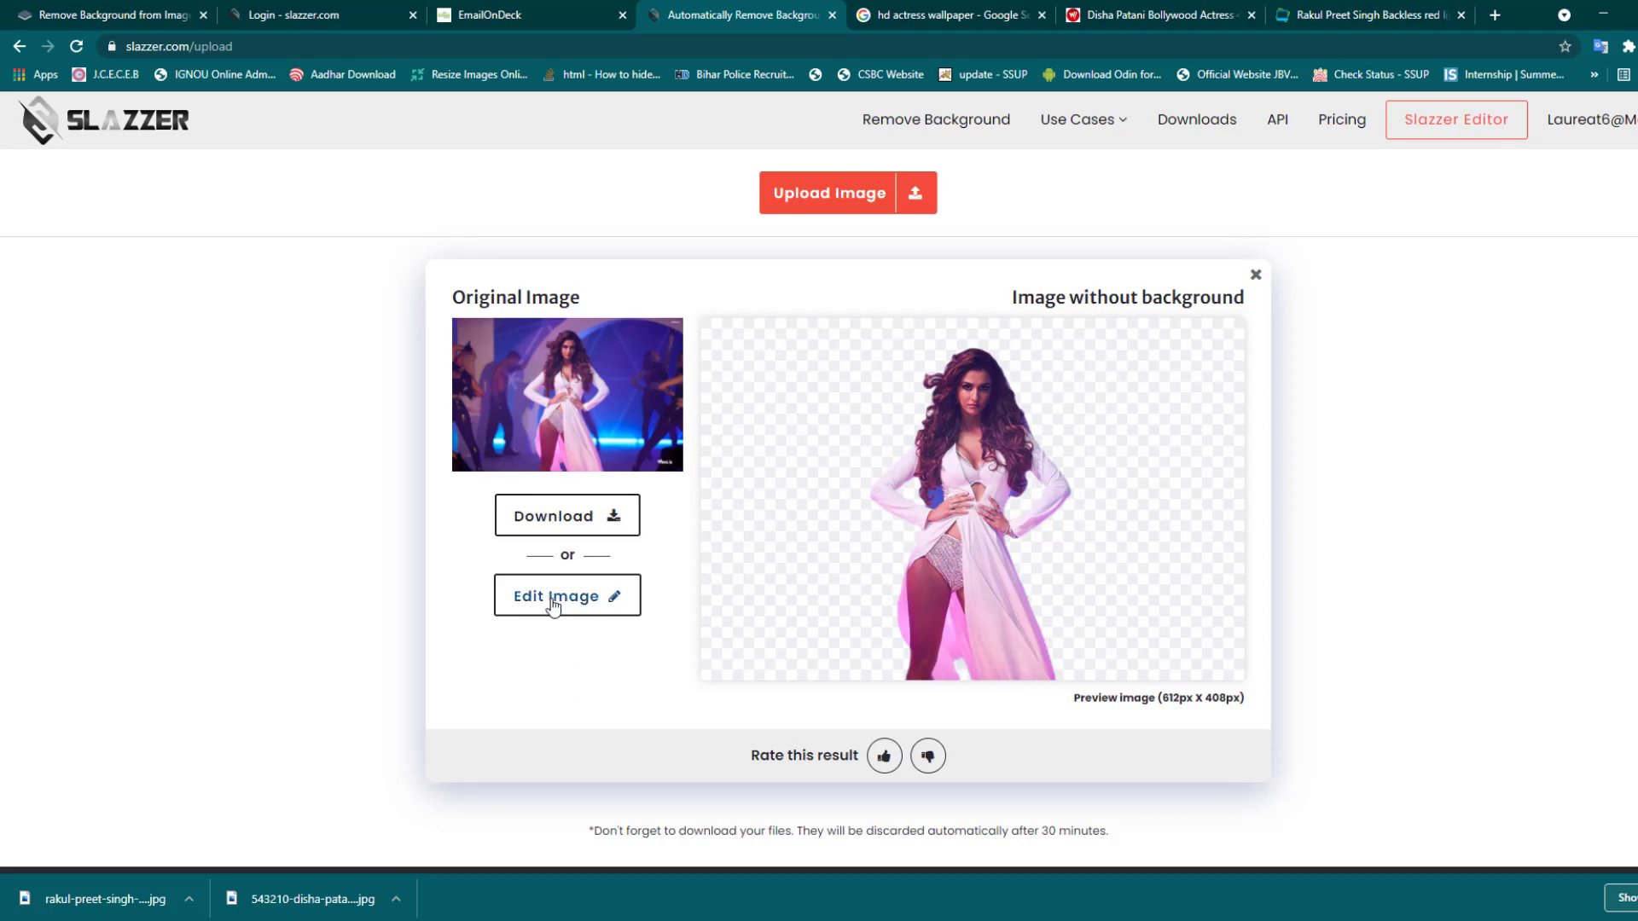
- Download the dancer cutout as both the HD 1024x682 image and the 612x408 preview
click(553, 517)
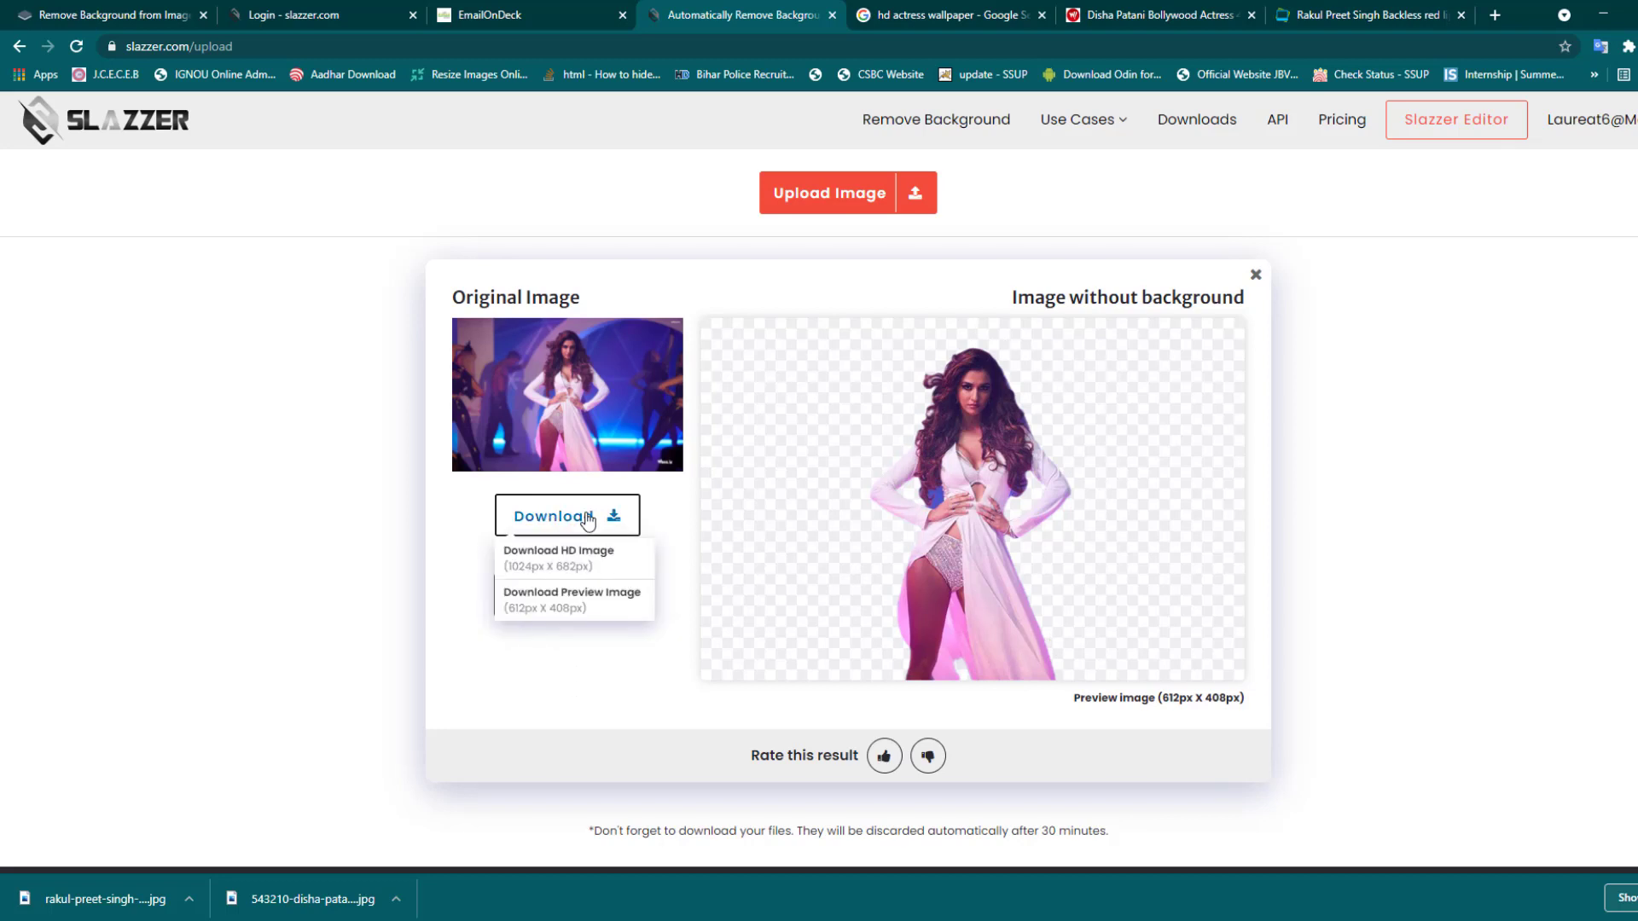
click(580, 559)
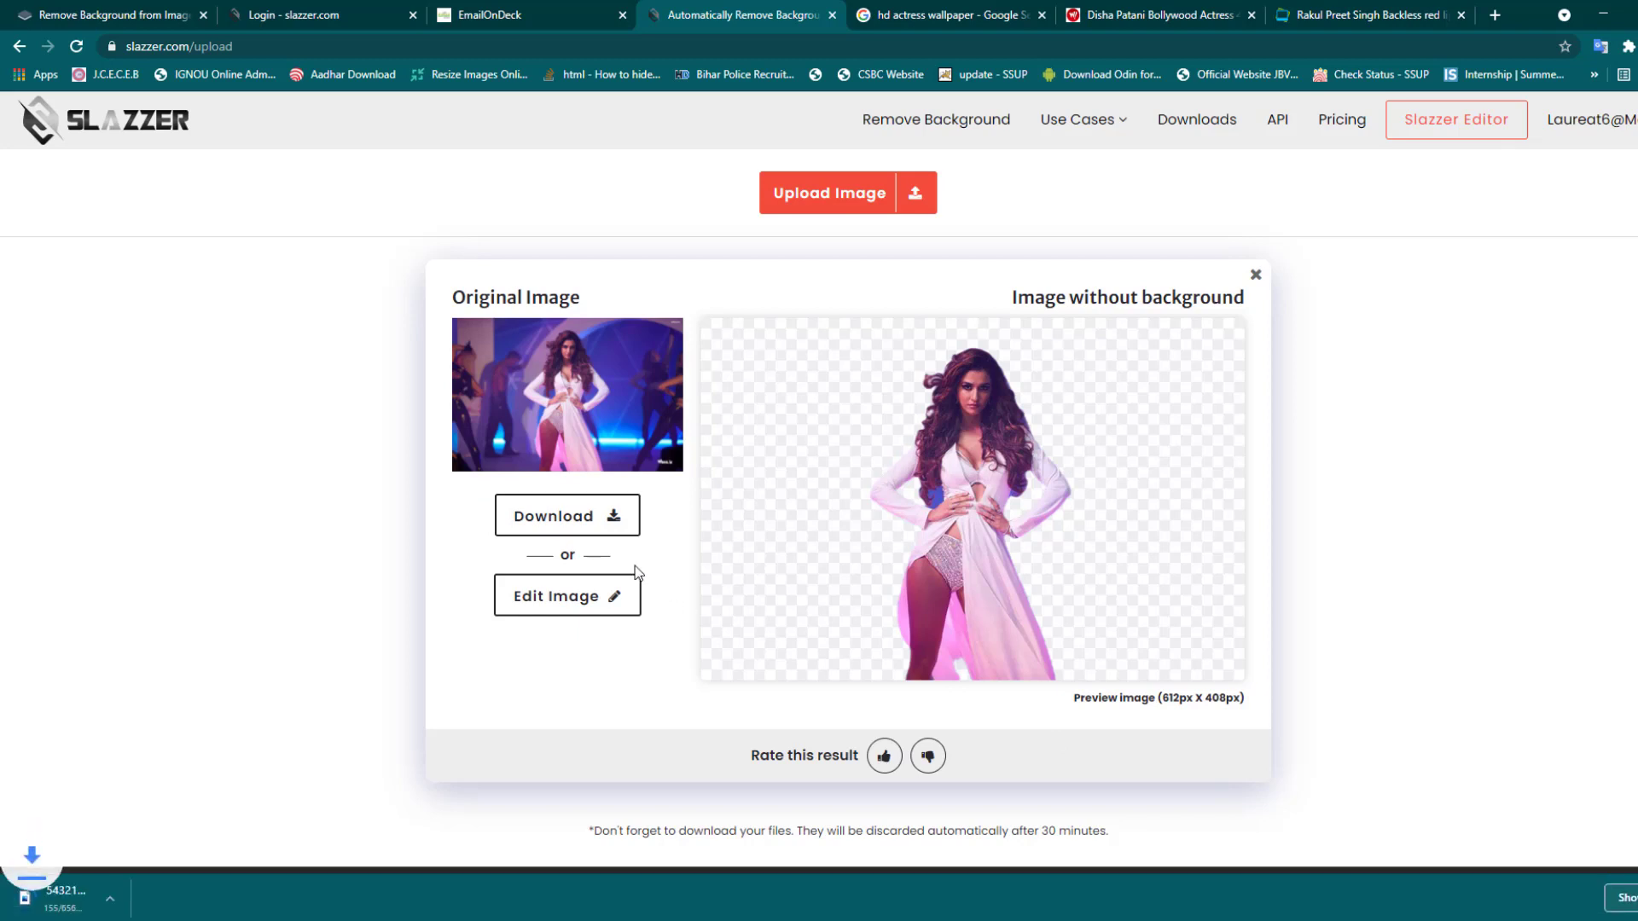
click(556, 526)
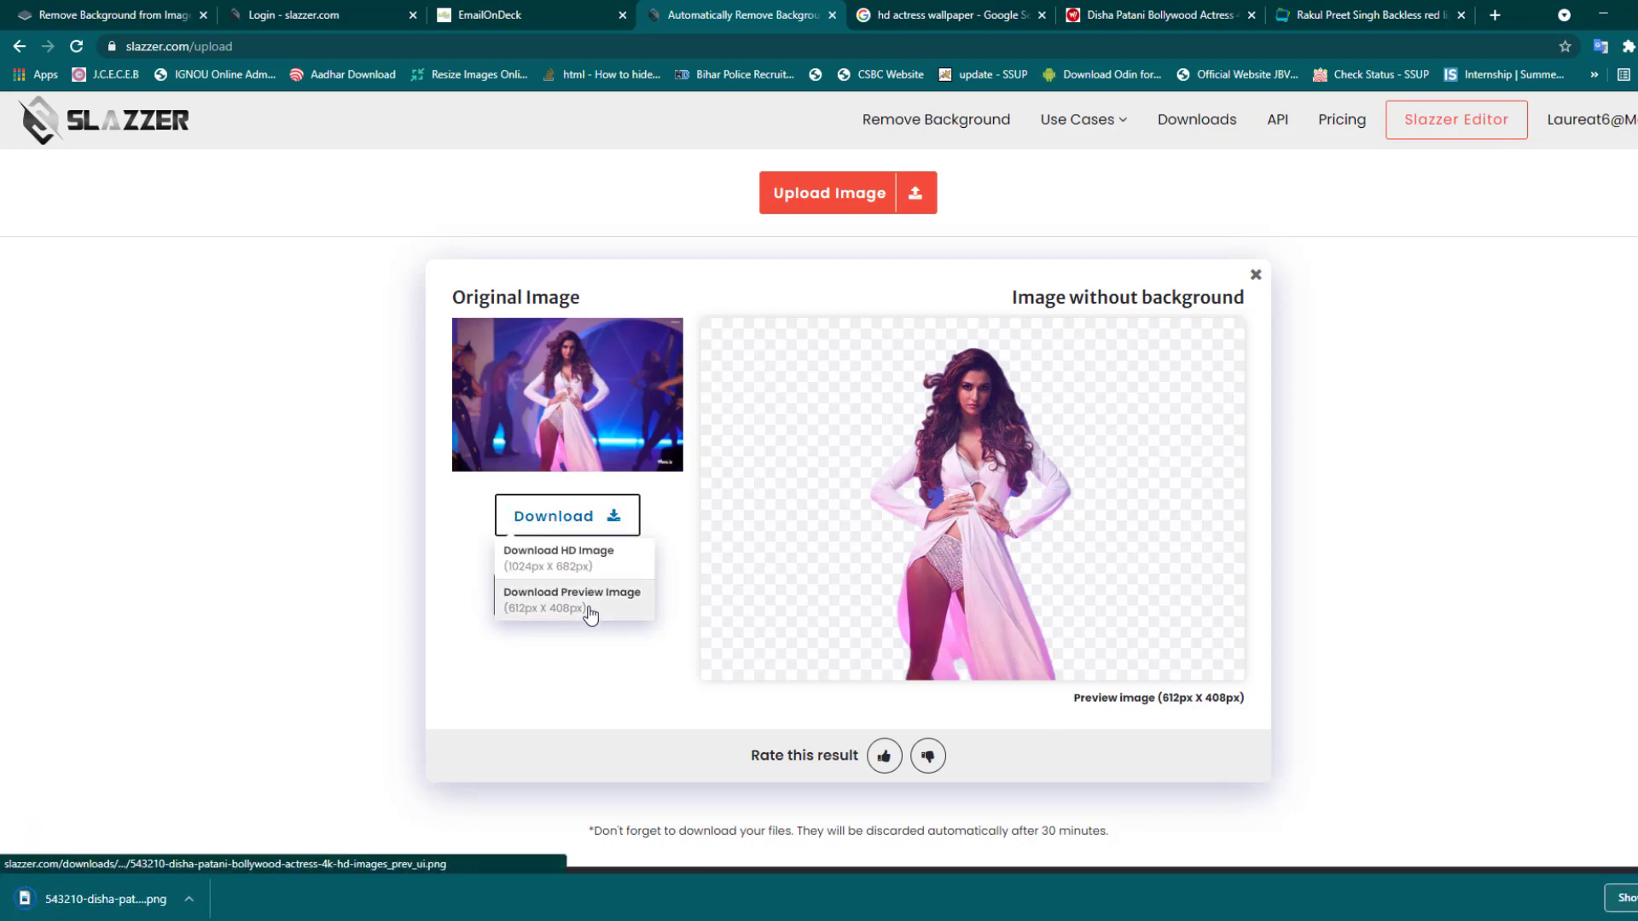
click(589, 608)
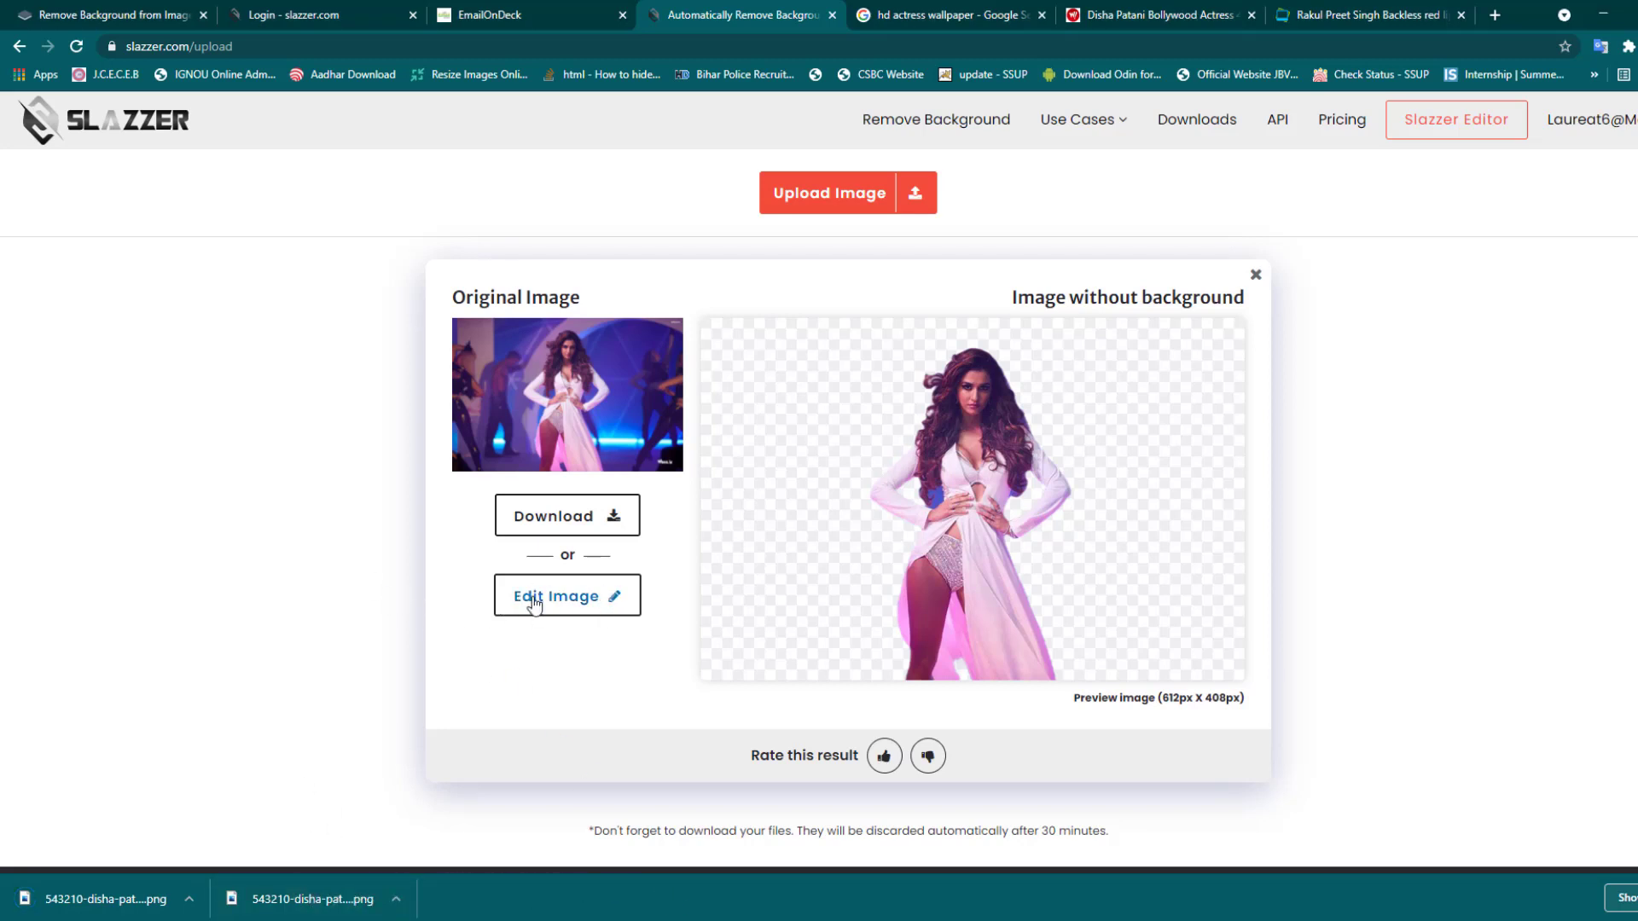
click(589, 604)
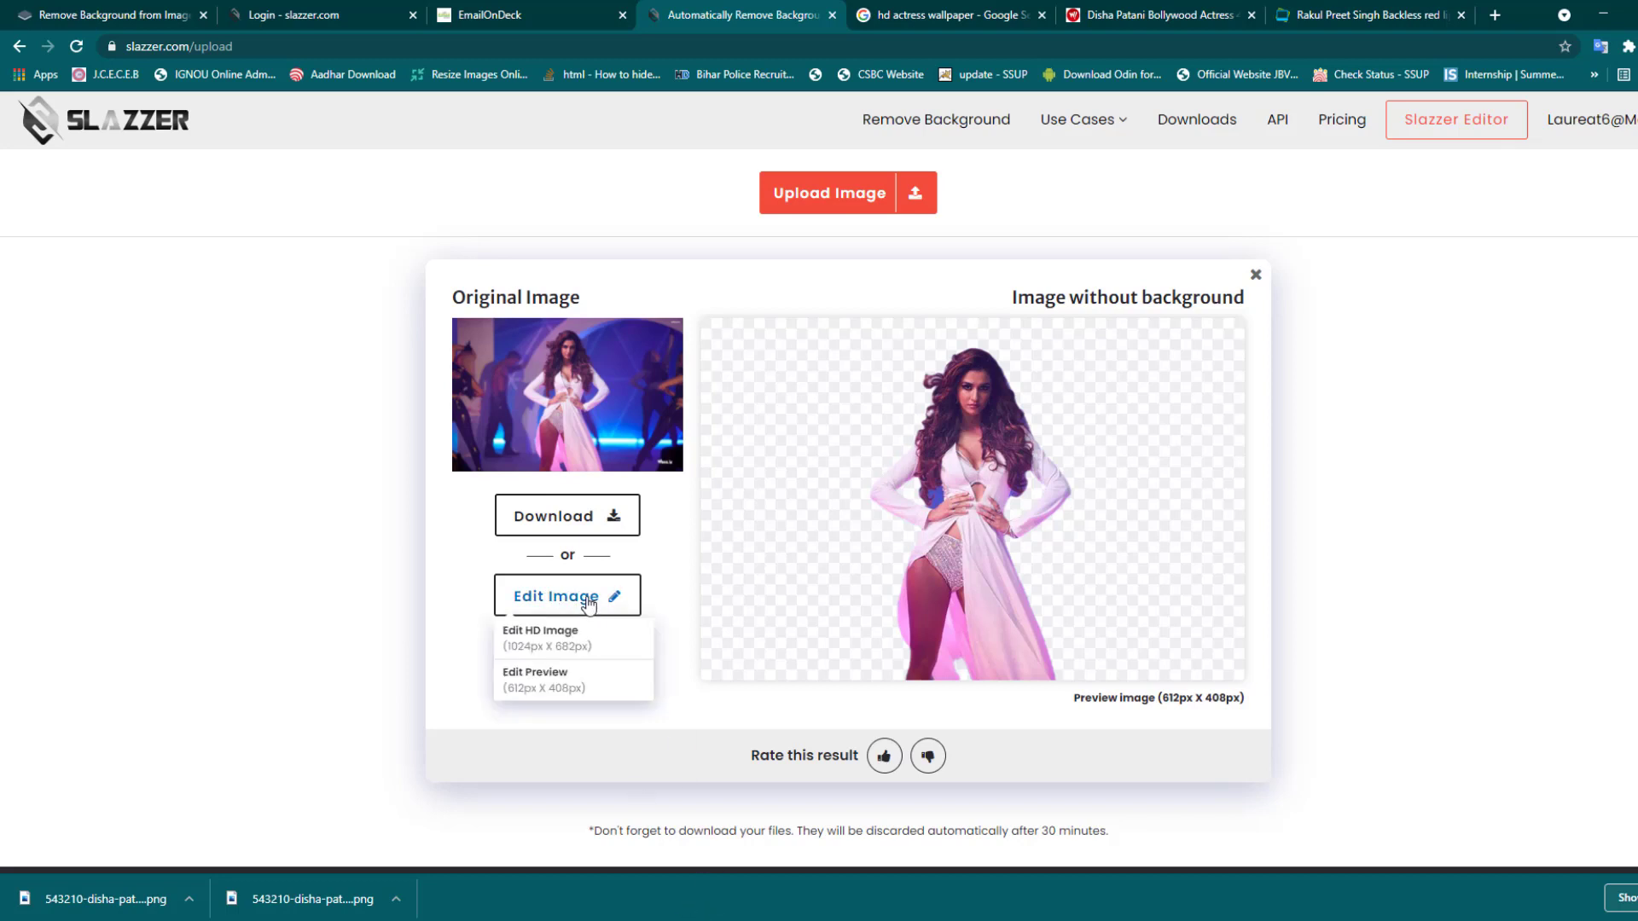
click(583, 641)
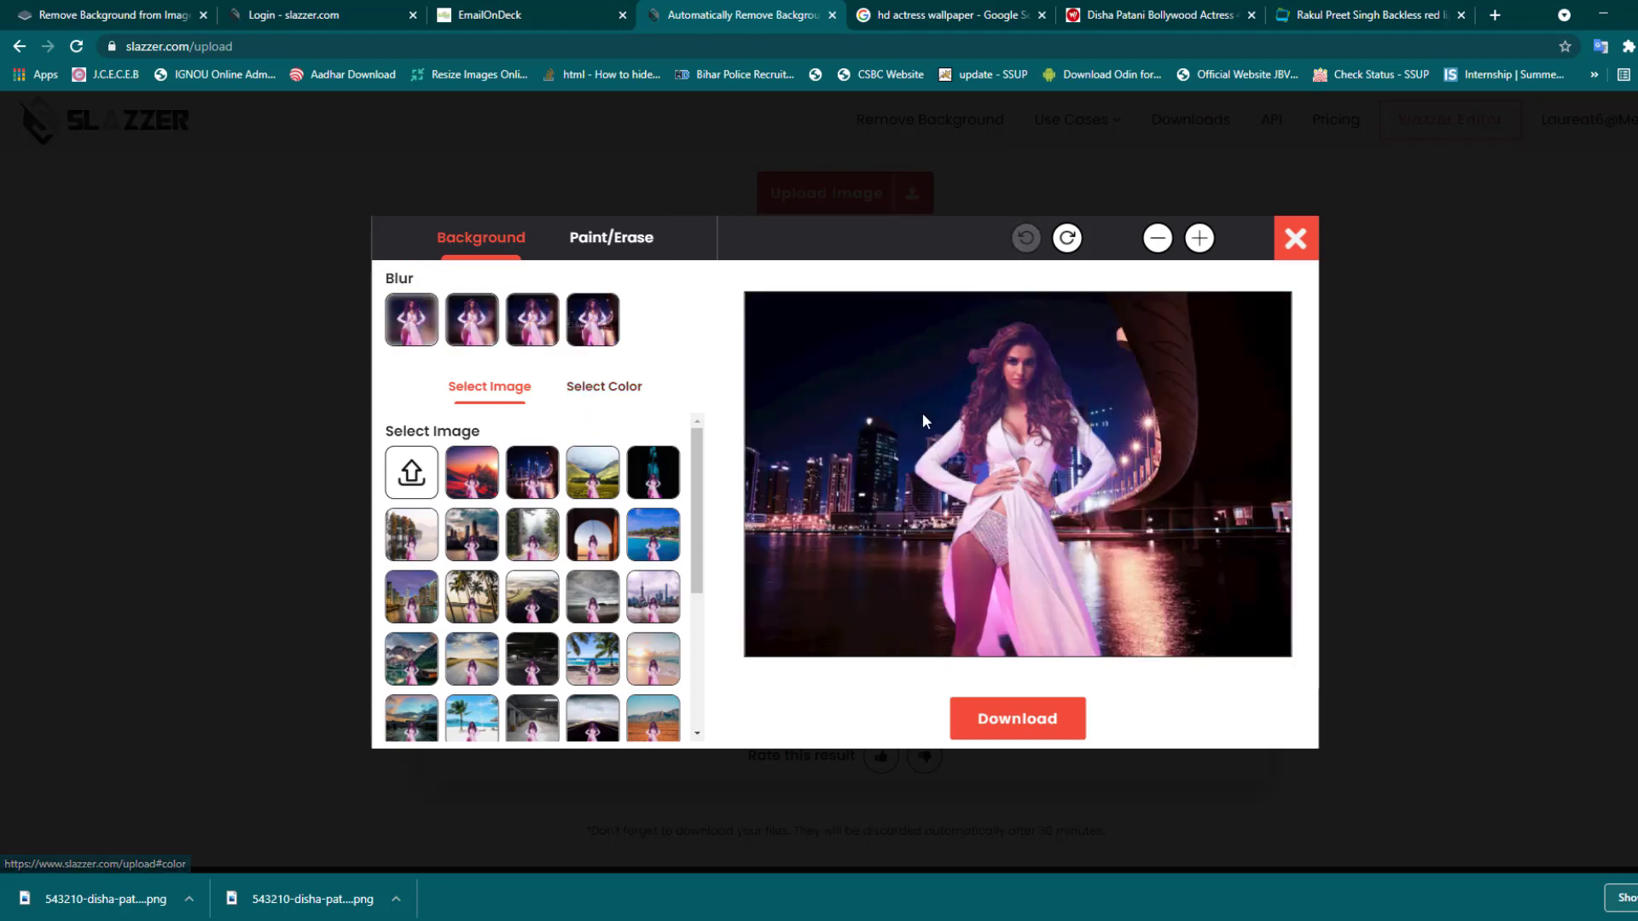
click(653, 660)
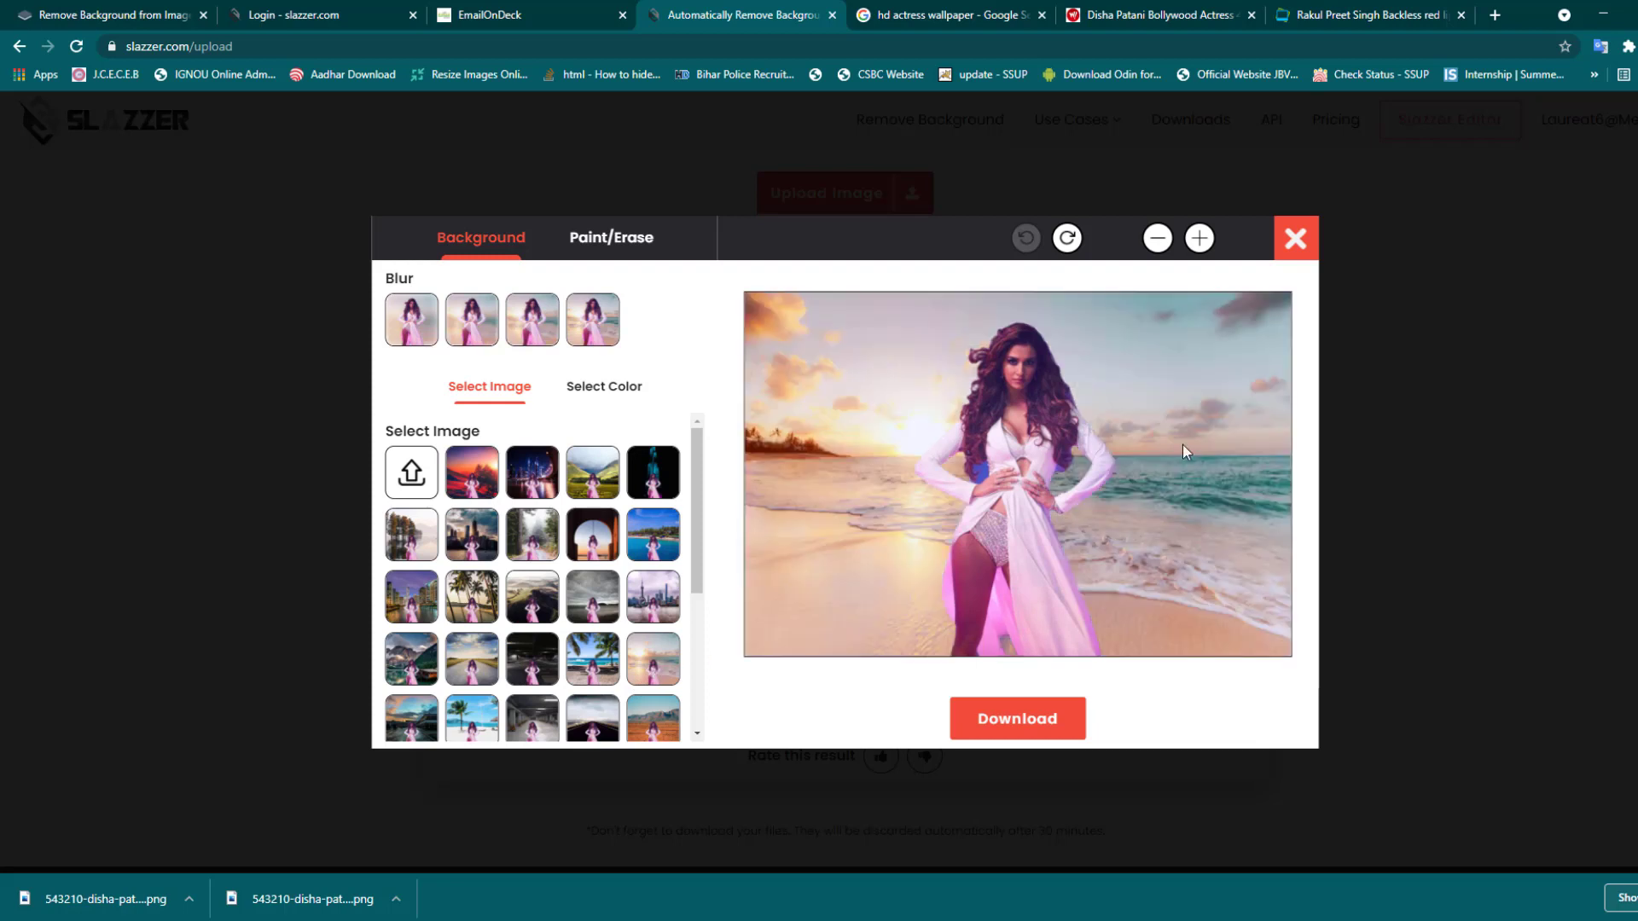
scroll(623, 651, down, 3)
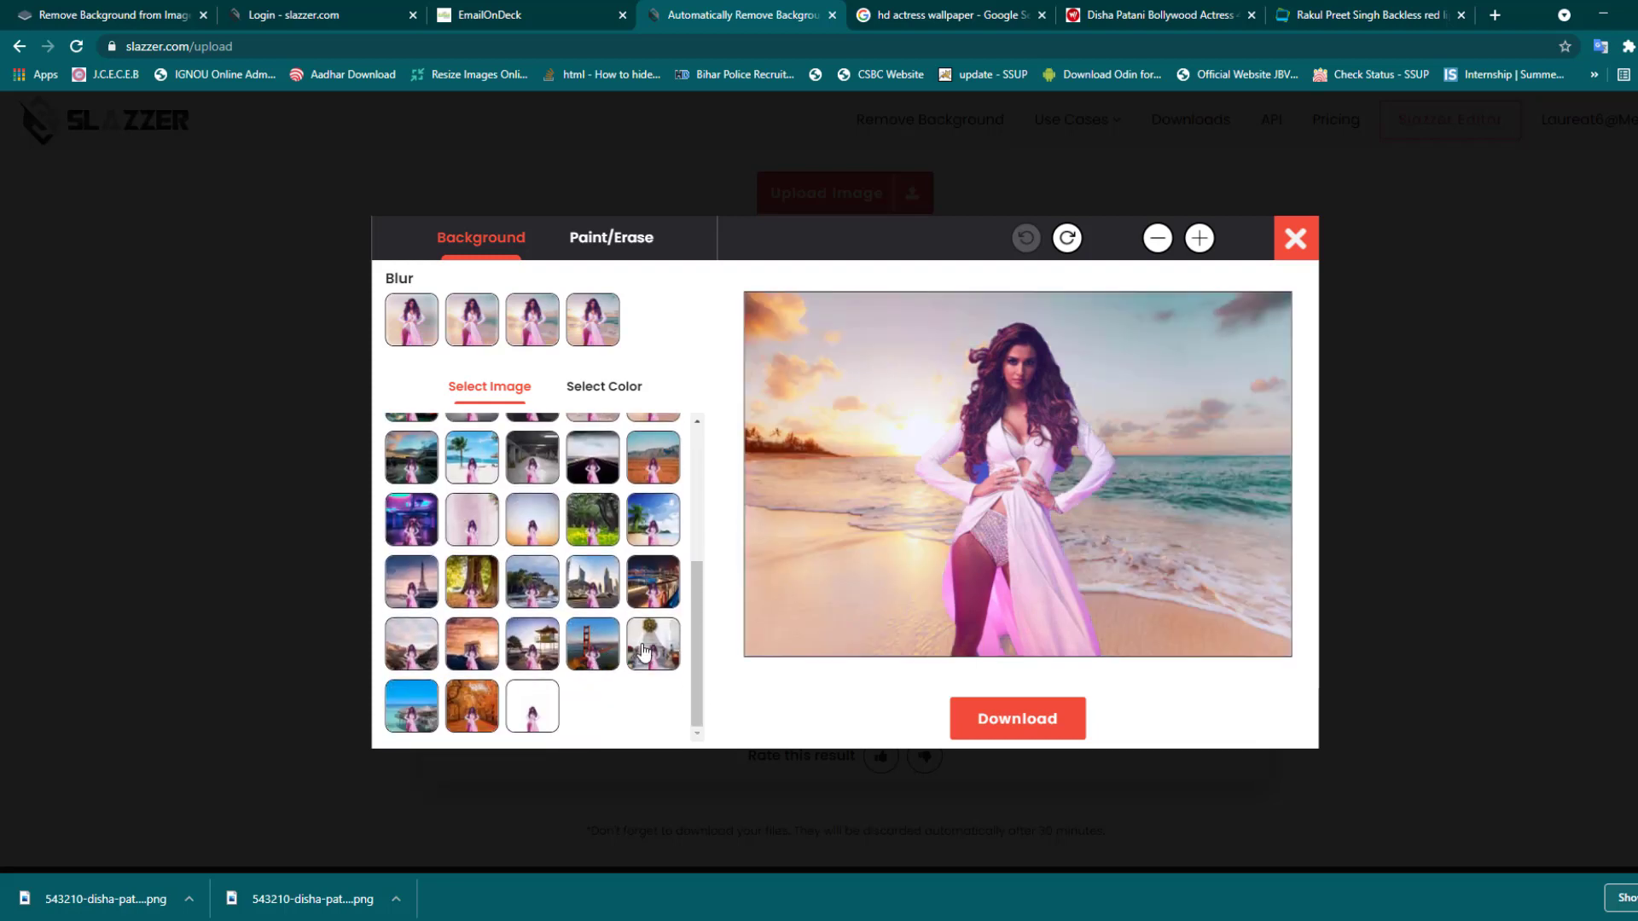
click(645, 653)
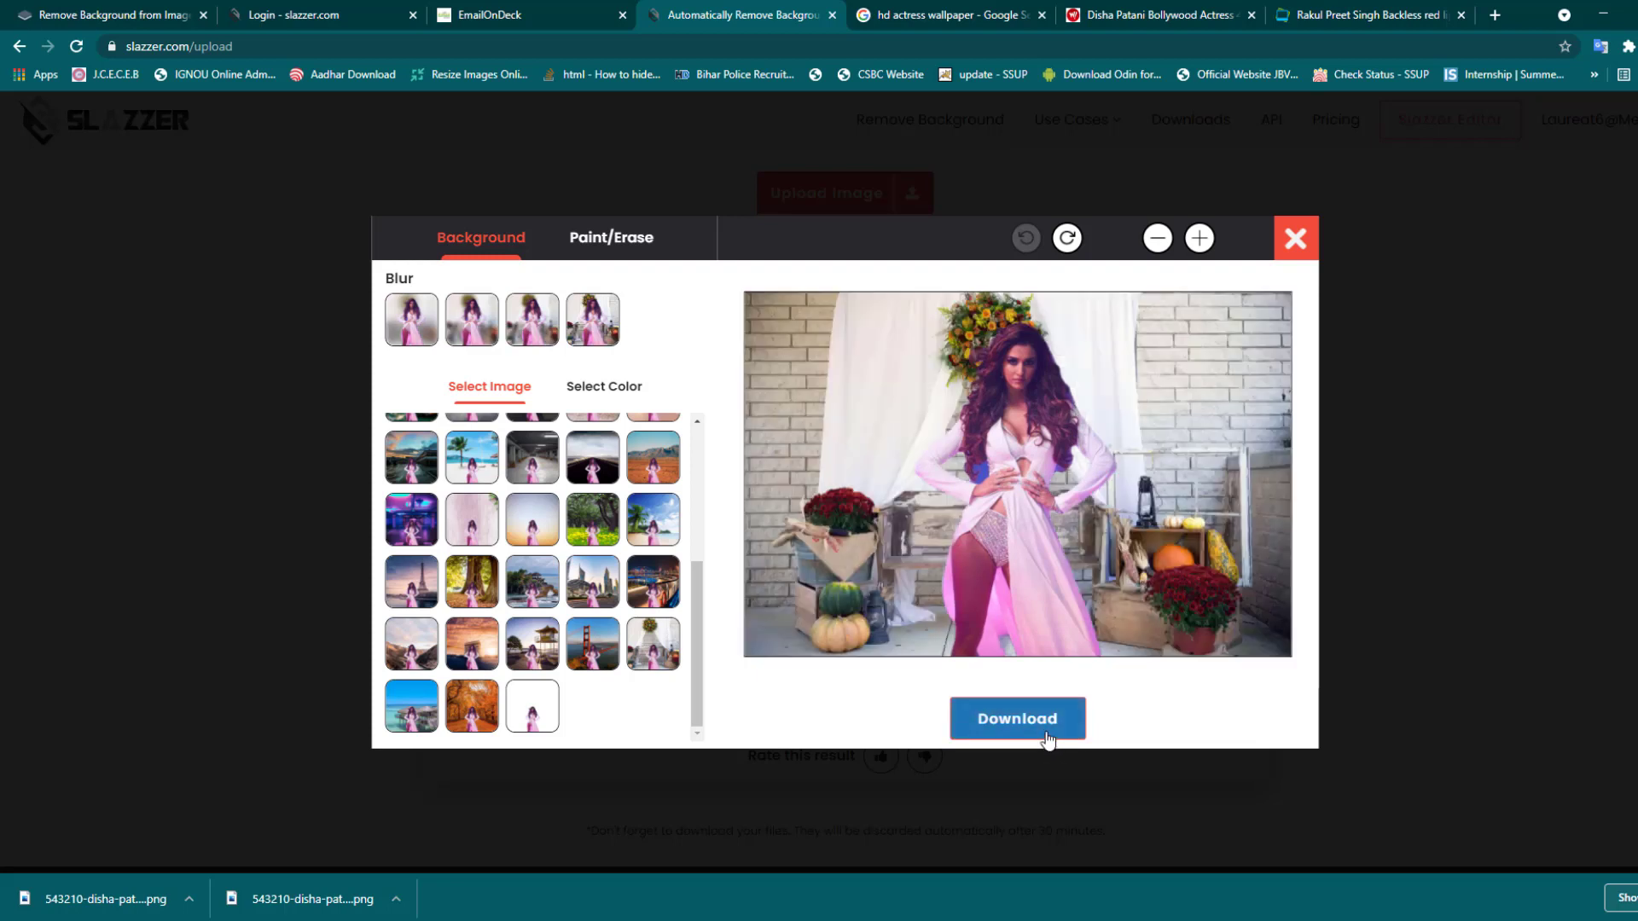
click(610, 247)
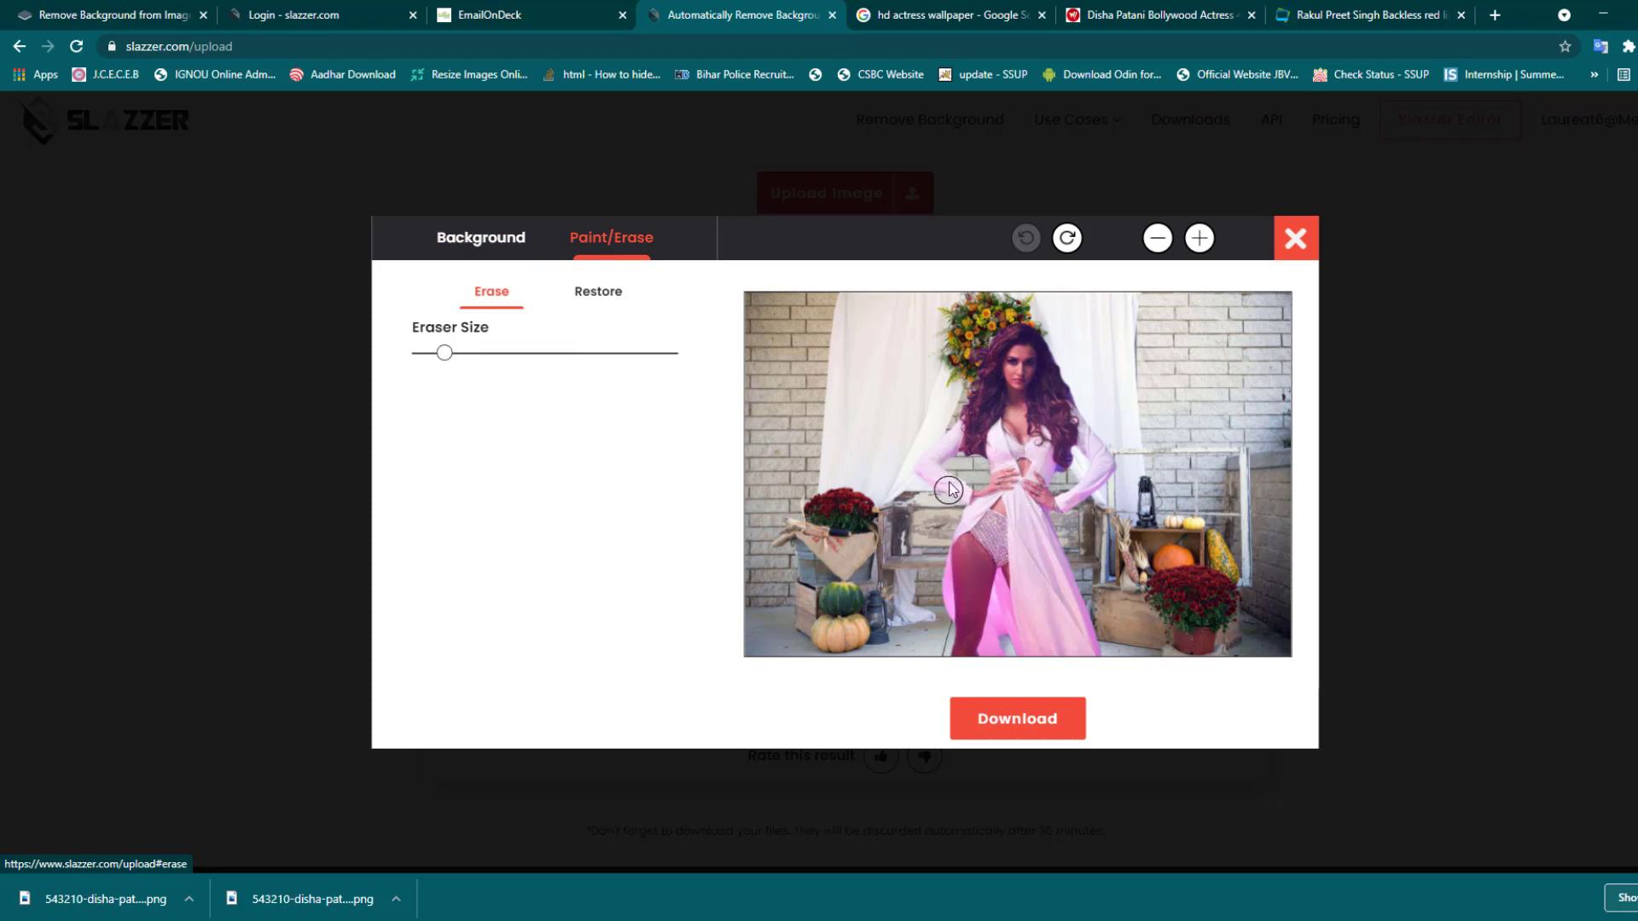
mouse_move(950, 485)
mouse_down()
mouse_move(972, 450)
mouse_move(974, 382)
mouse_move(975, 438)
mouse_move(1038, 331)
mouse_move(1092, 453)
mouse_move(1048, 508)
mouse_up()
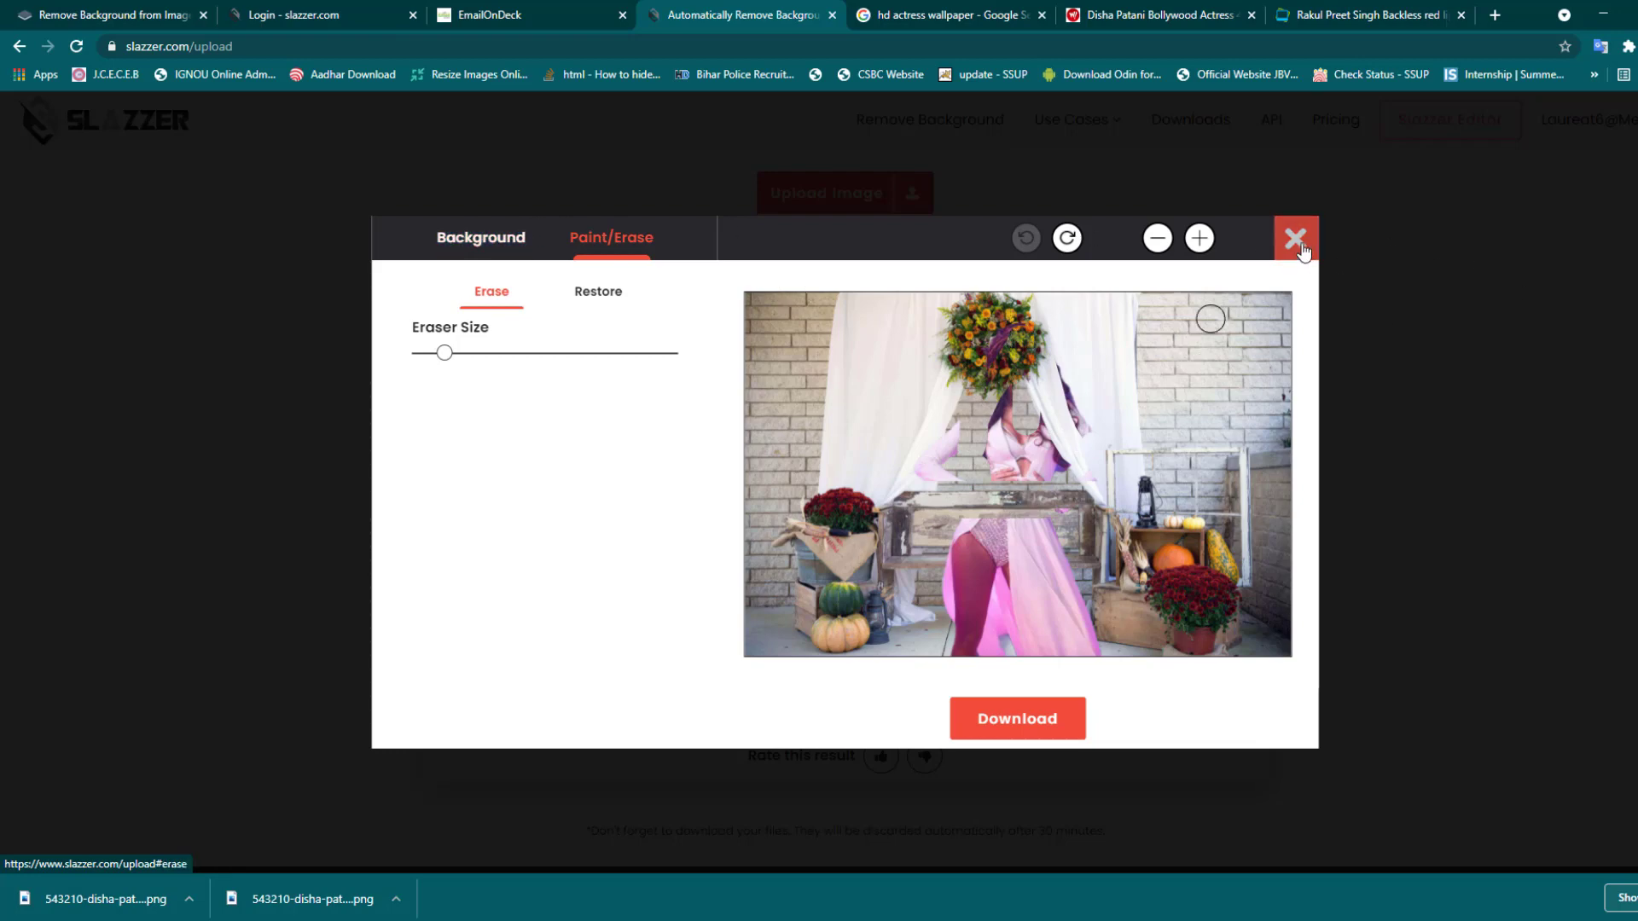
click(1296, 241)
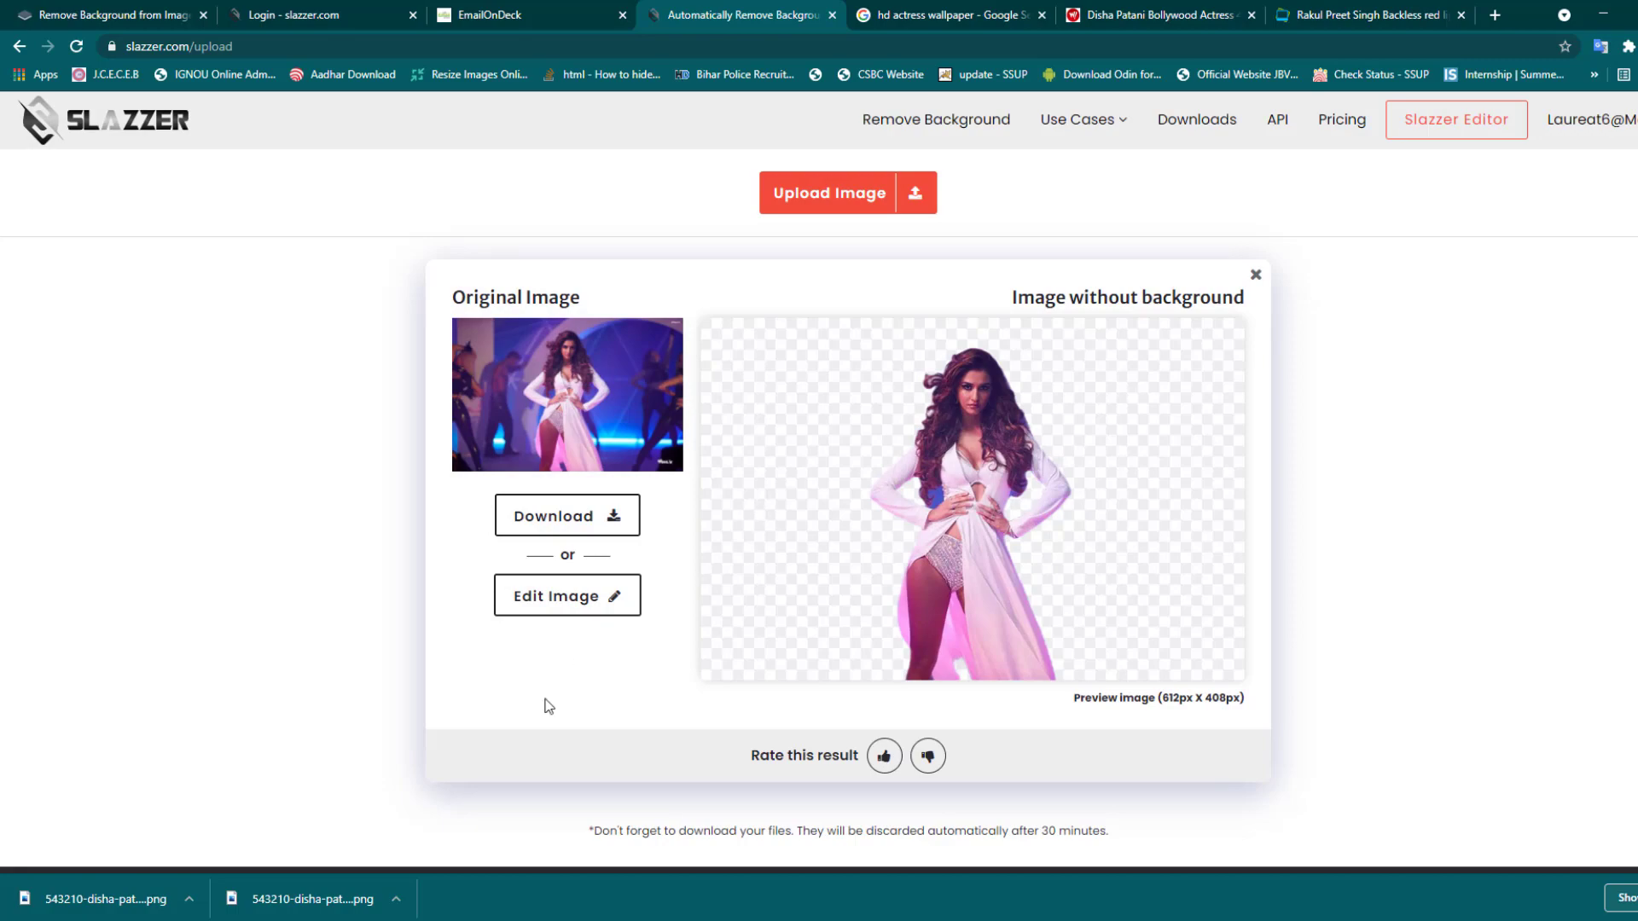
- Create a new A4 document in Photoshop and rotate the canvas 90° clockwise to landscape
key(alt+Tab)
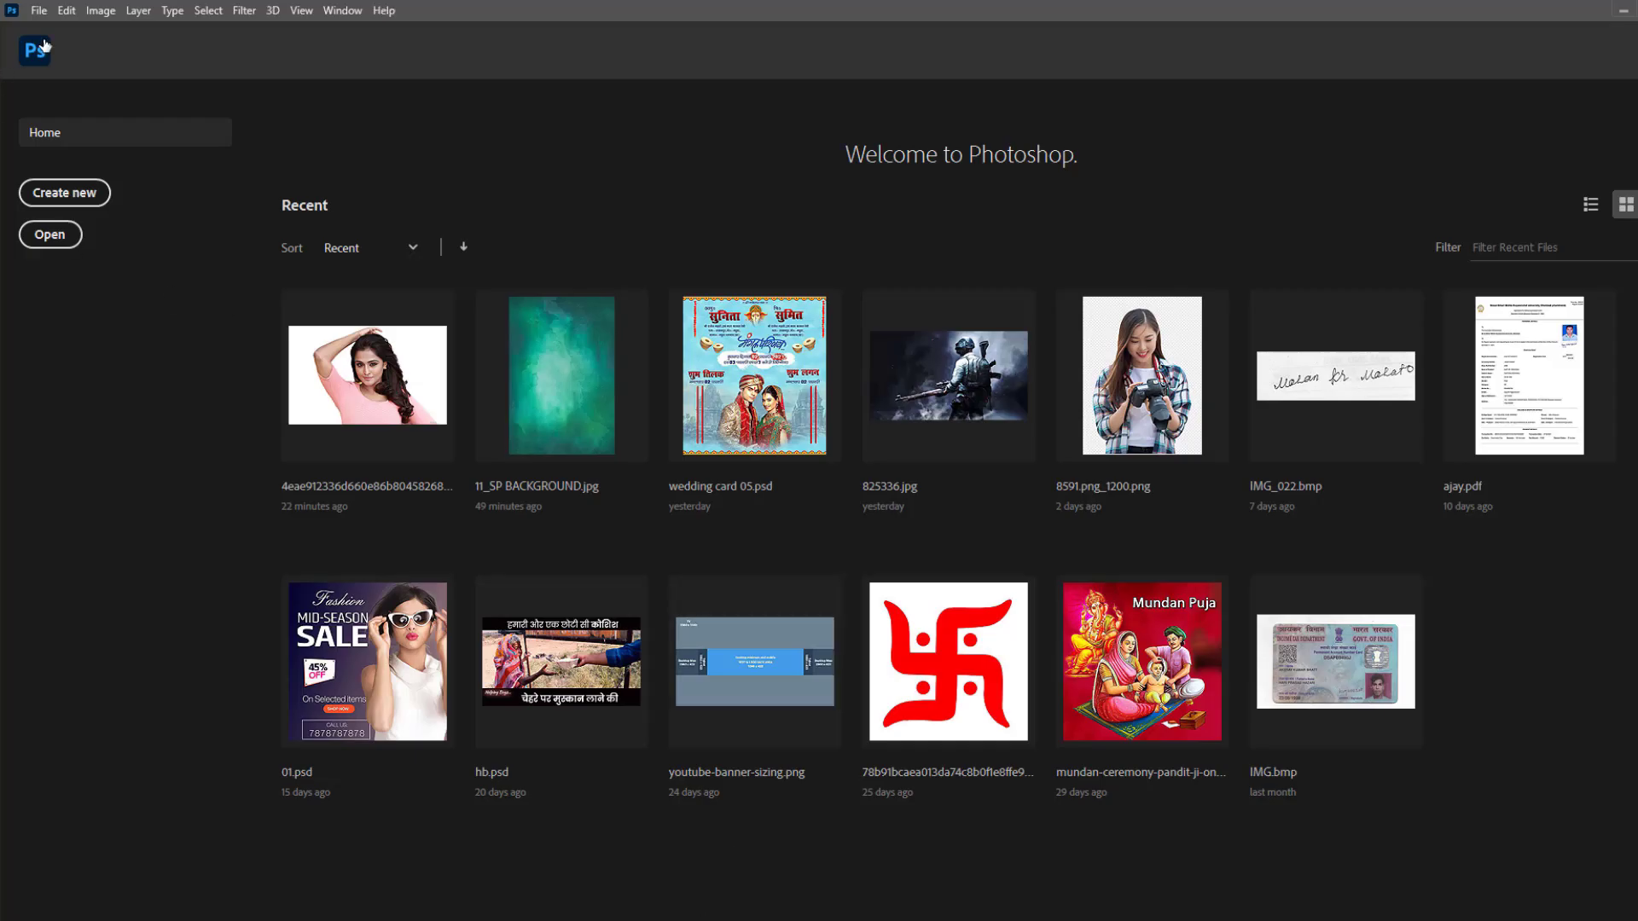
click(38, 11)
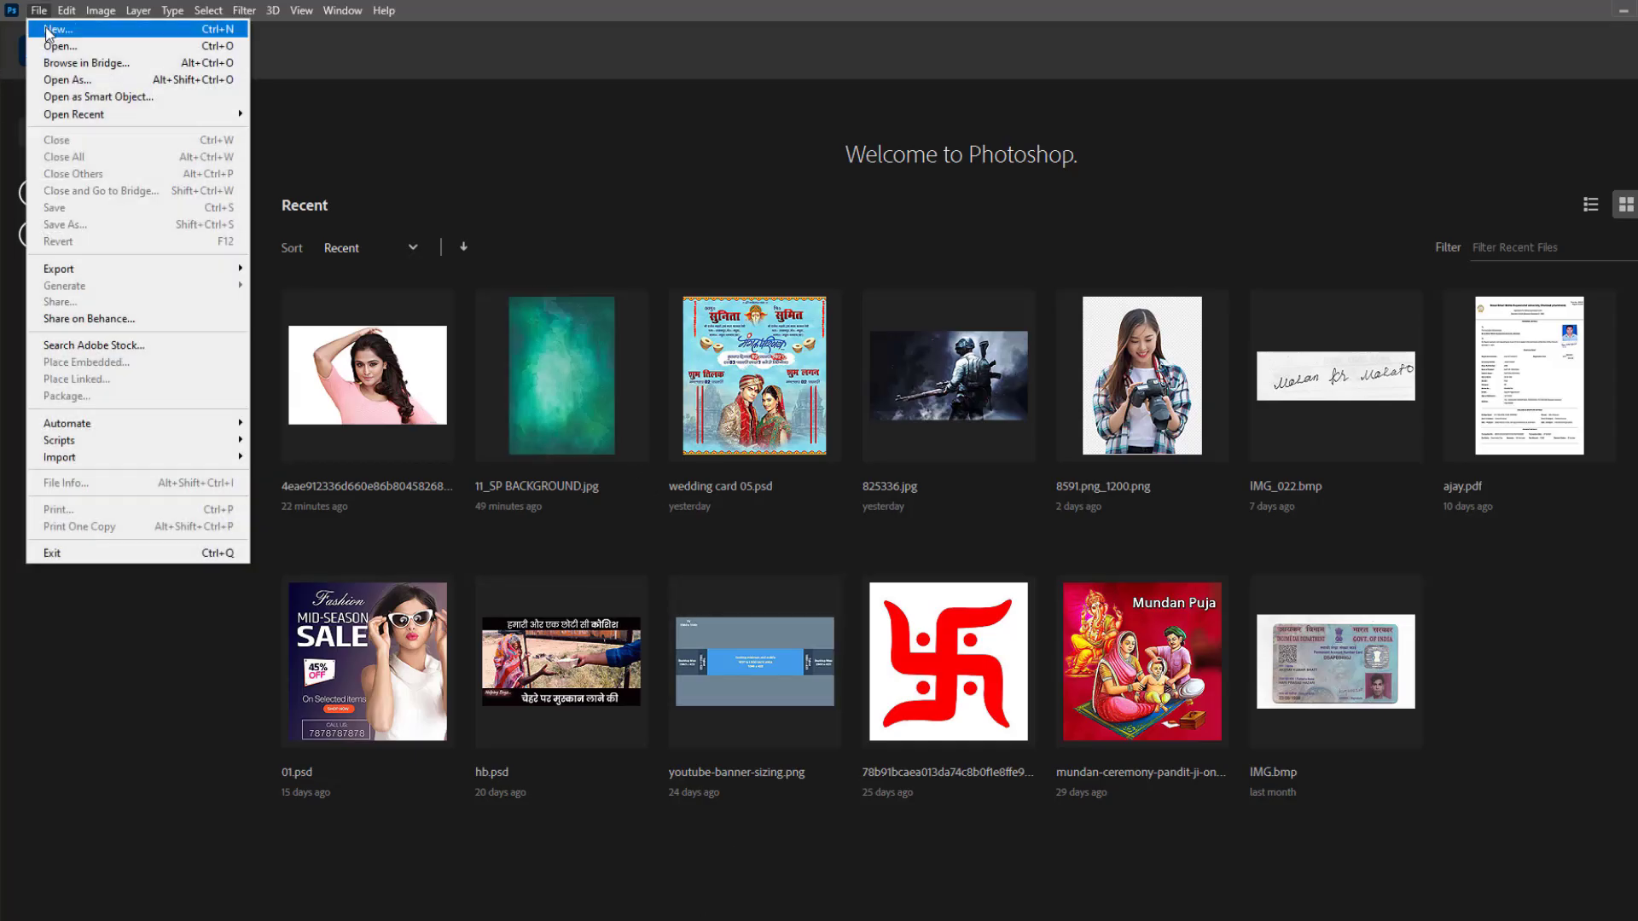
click(58, 29)
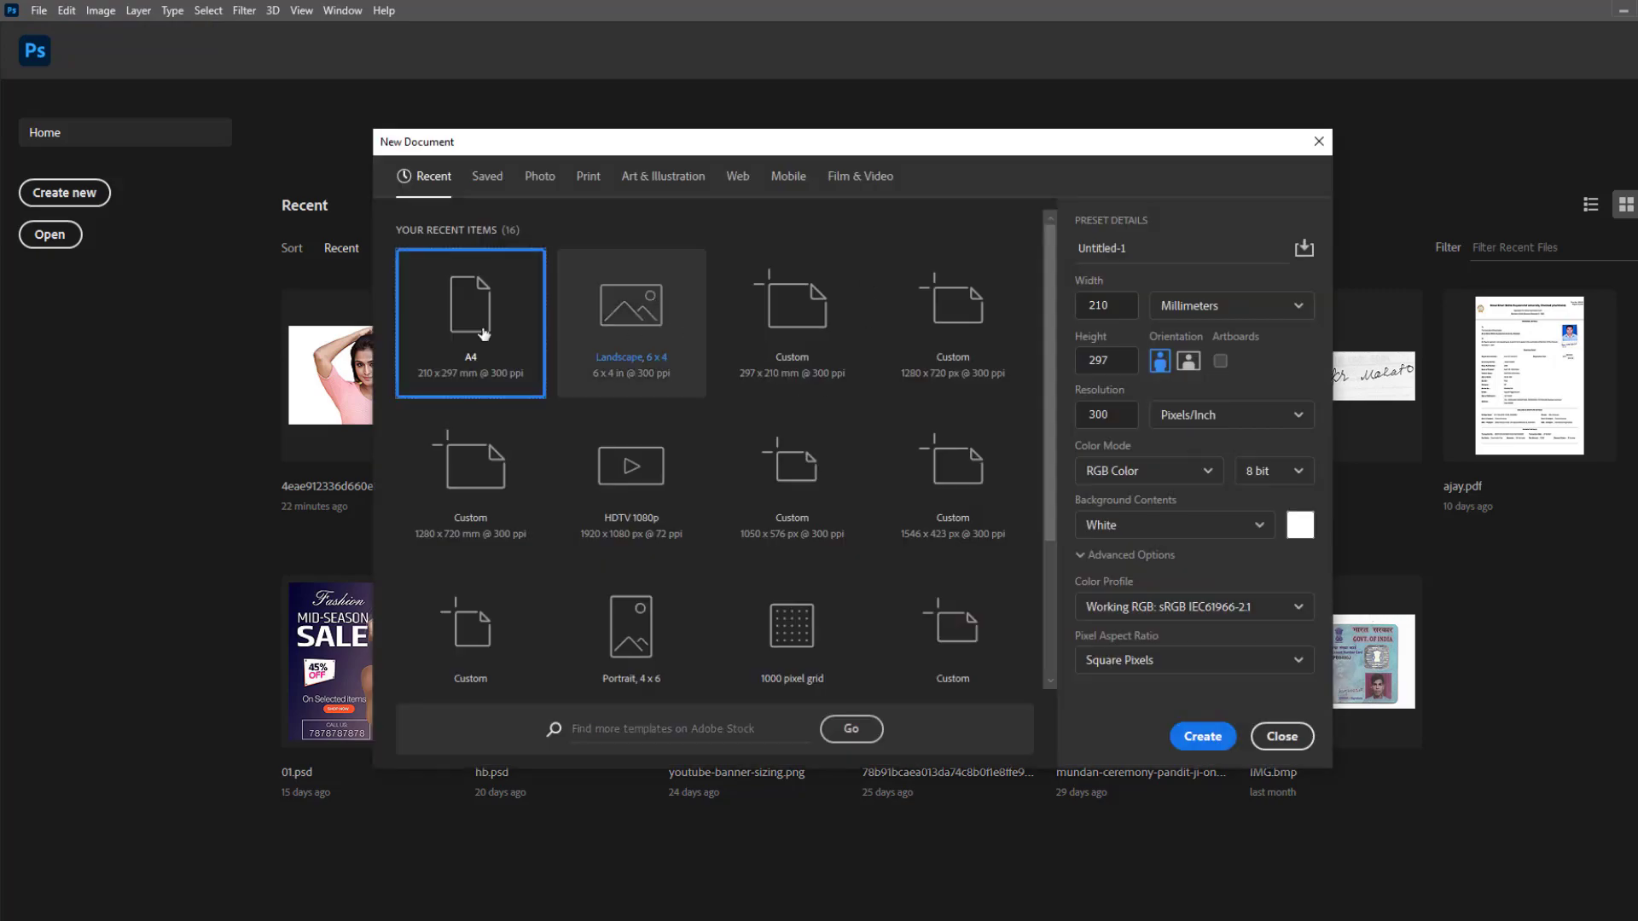
click(1203, 736)
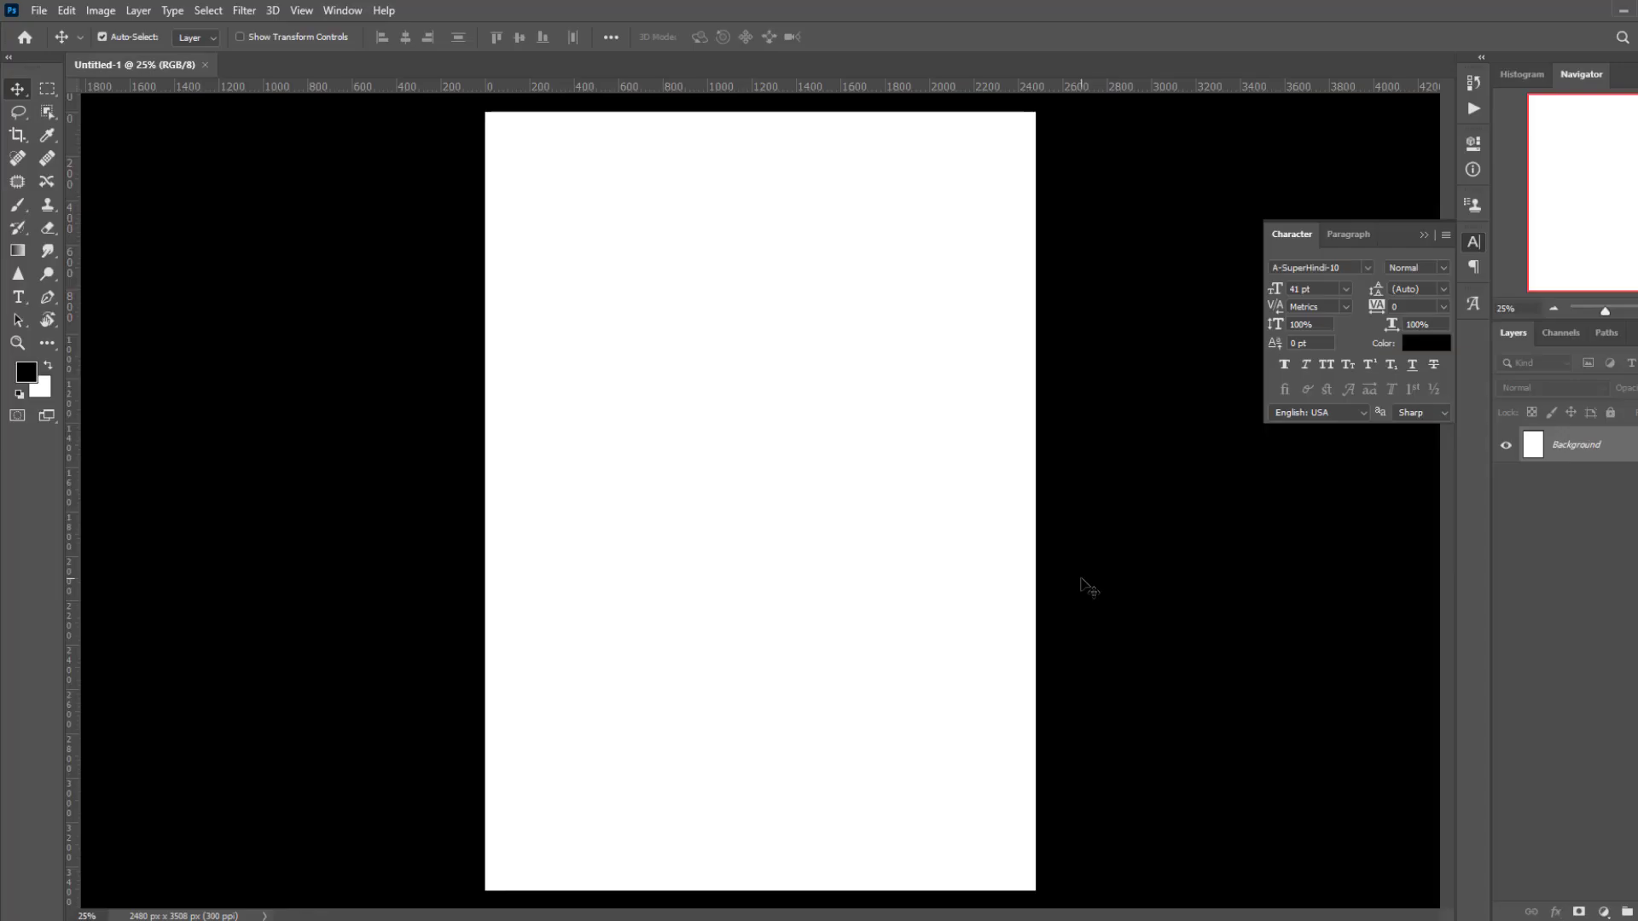
click(100, 11)
mouse_move(235, 177)
click(314, 193)
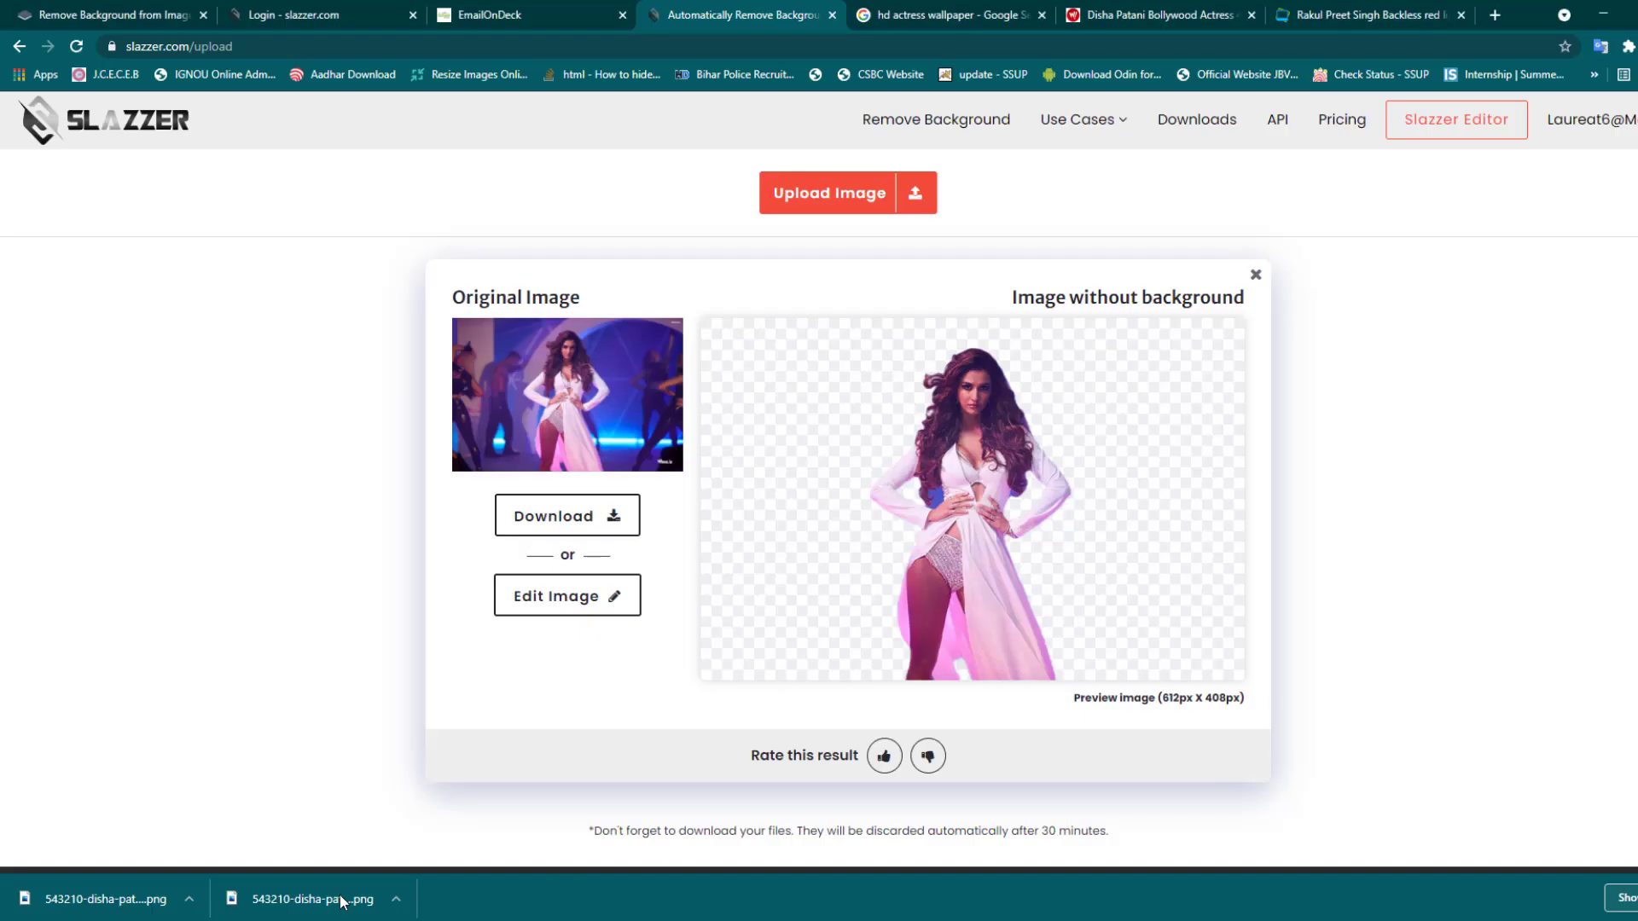
- Place both downloaded cutout PNGs onto the canvas
drag(348, 907, 846, 426)
key(Return)
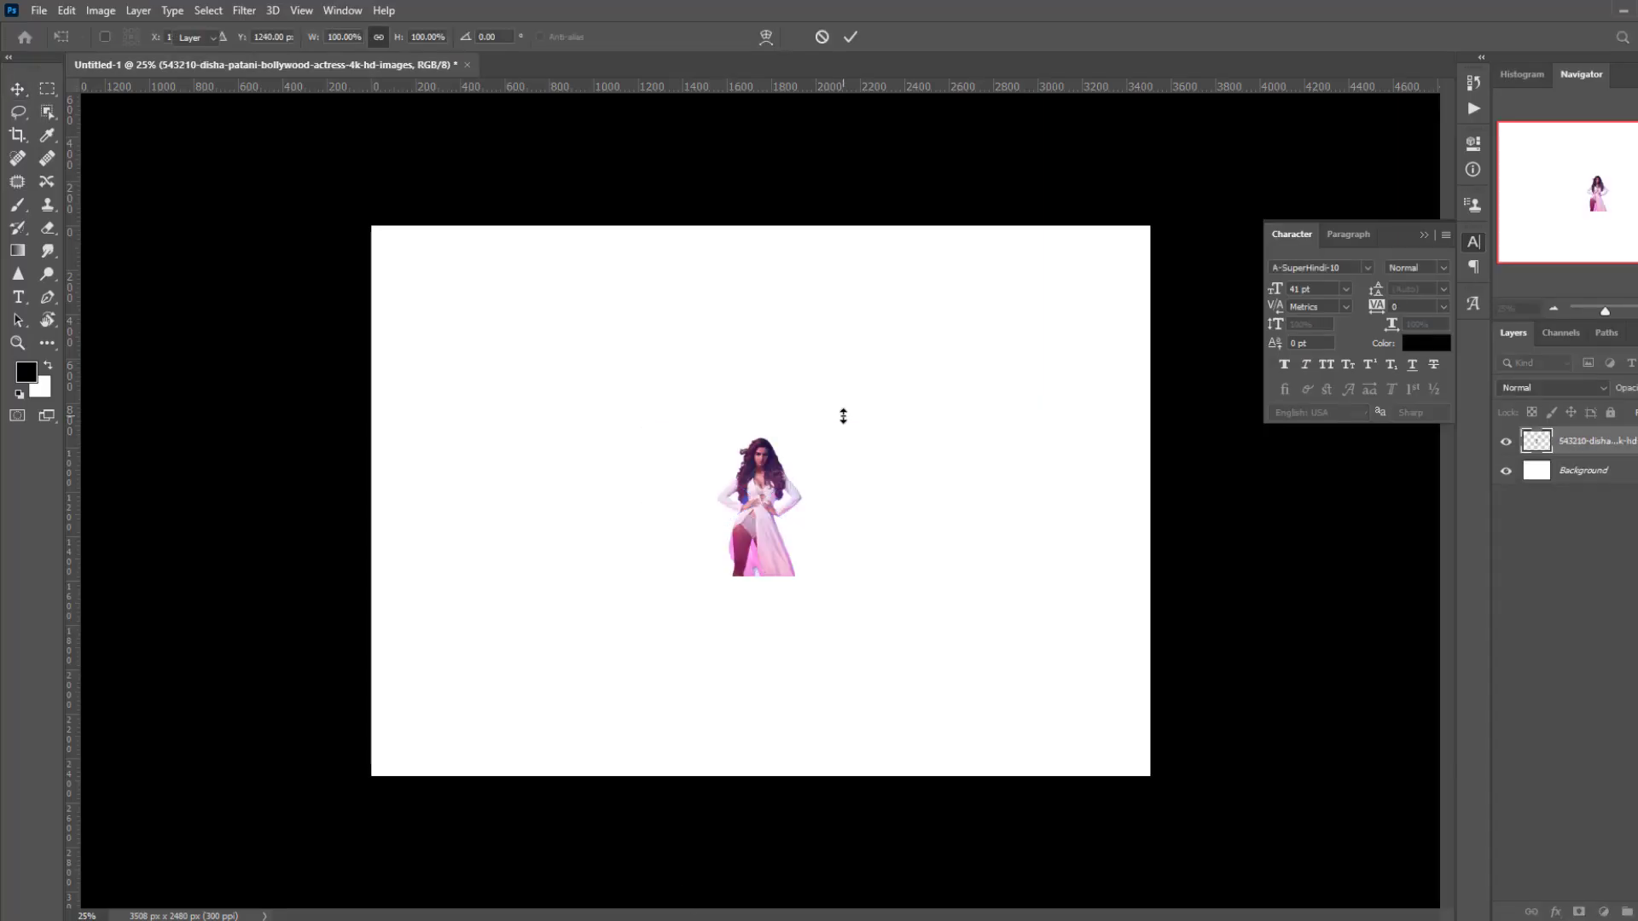
click(722, 893)
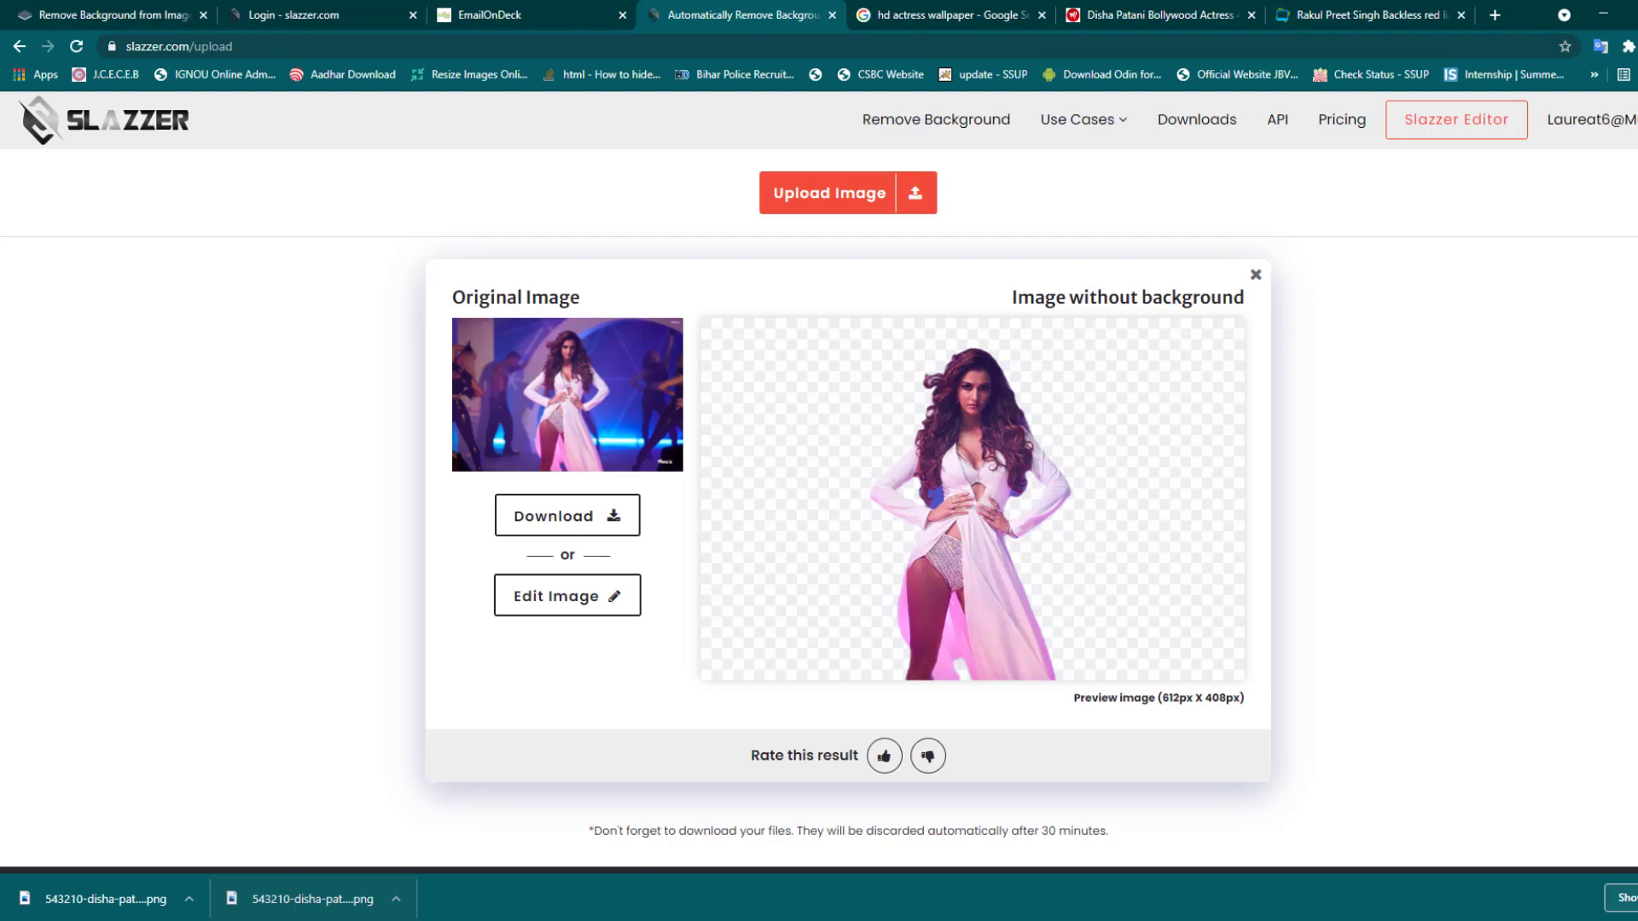
drag(682, 895, 942, 310)
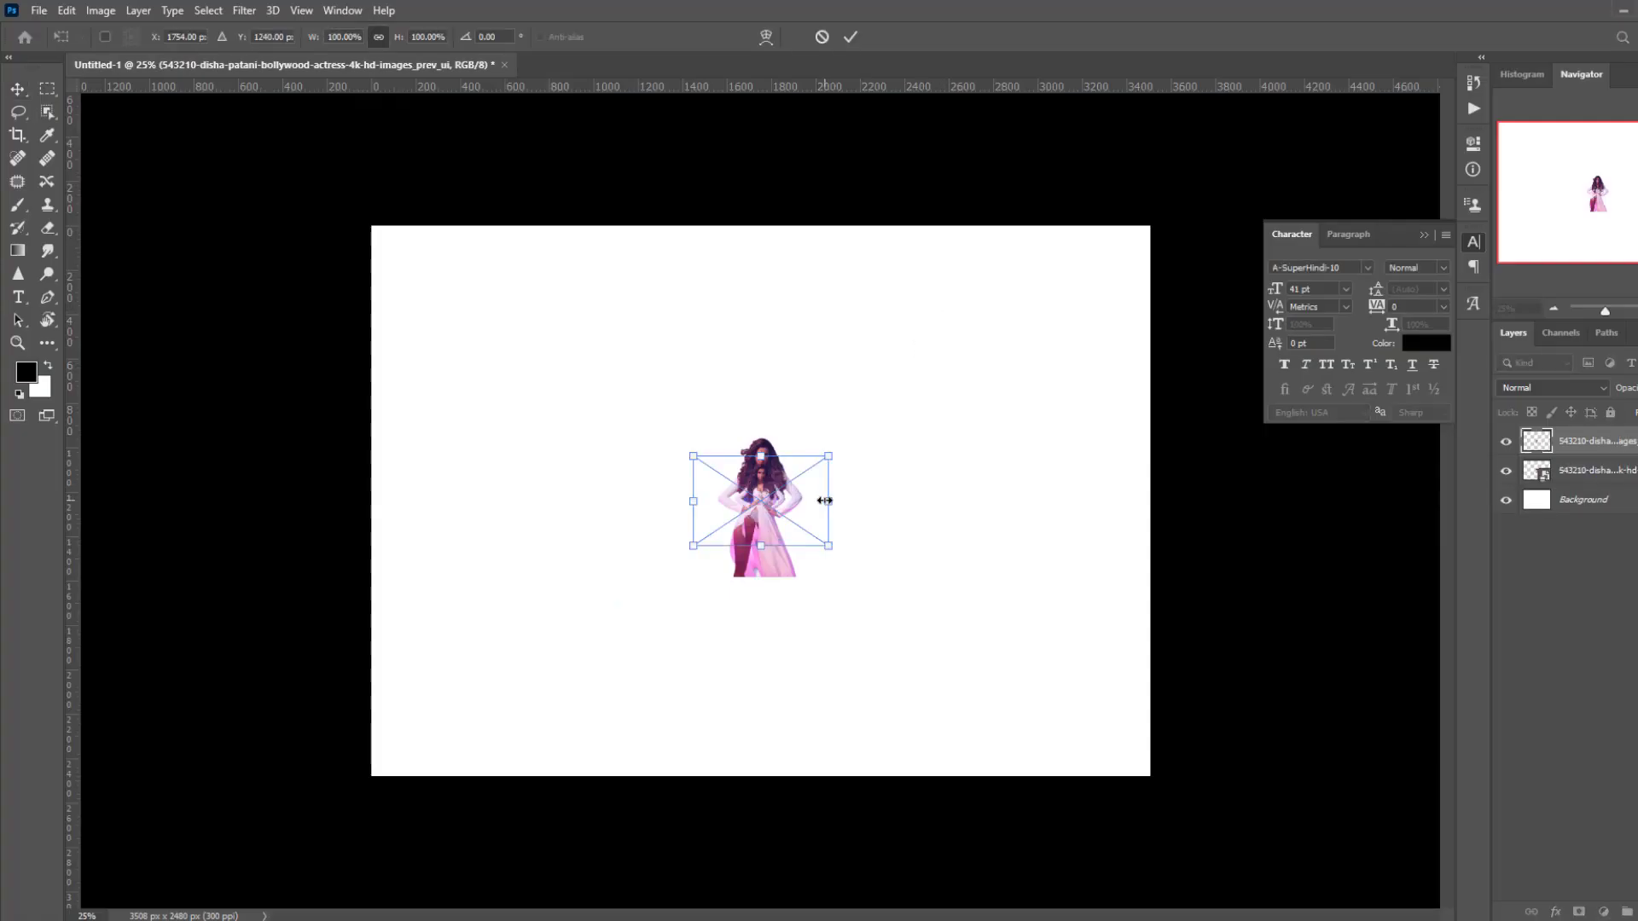
key(Return)
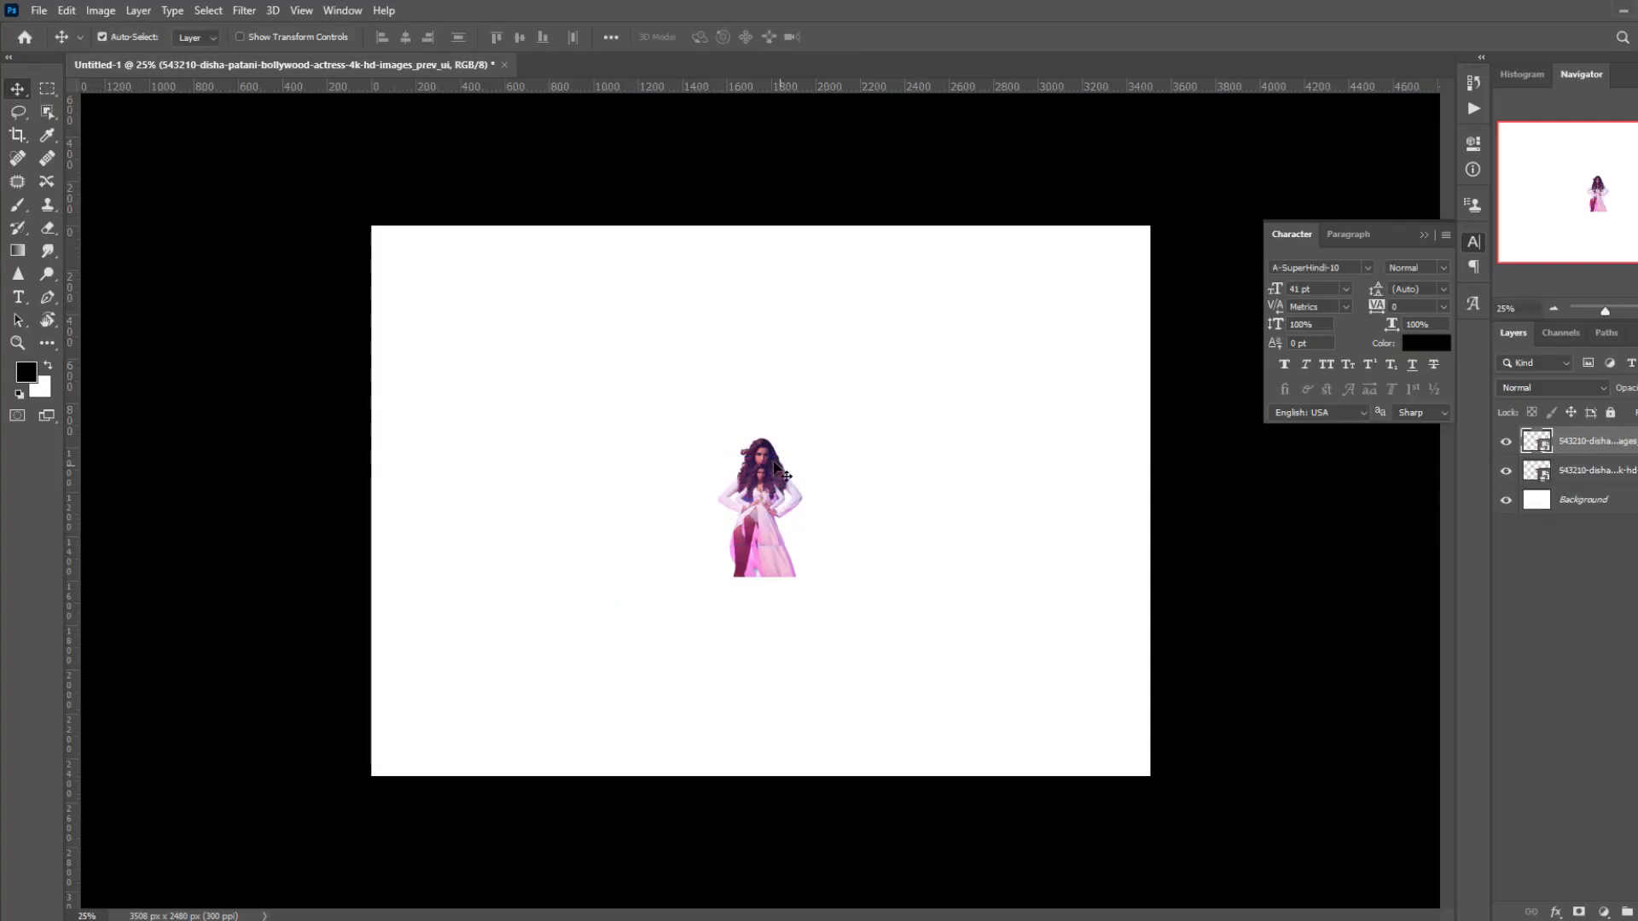
- Move the larger figure right and enlarge both figures, the right one to about 246%
drag(789, 465, 915, 483)
key(ctrl+t)
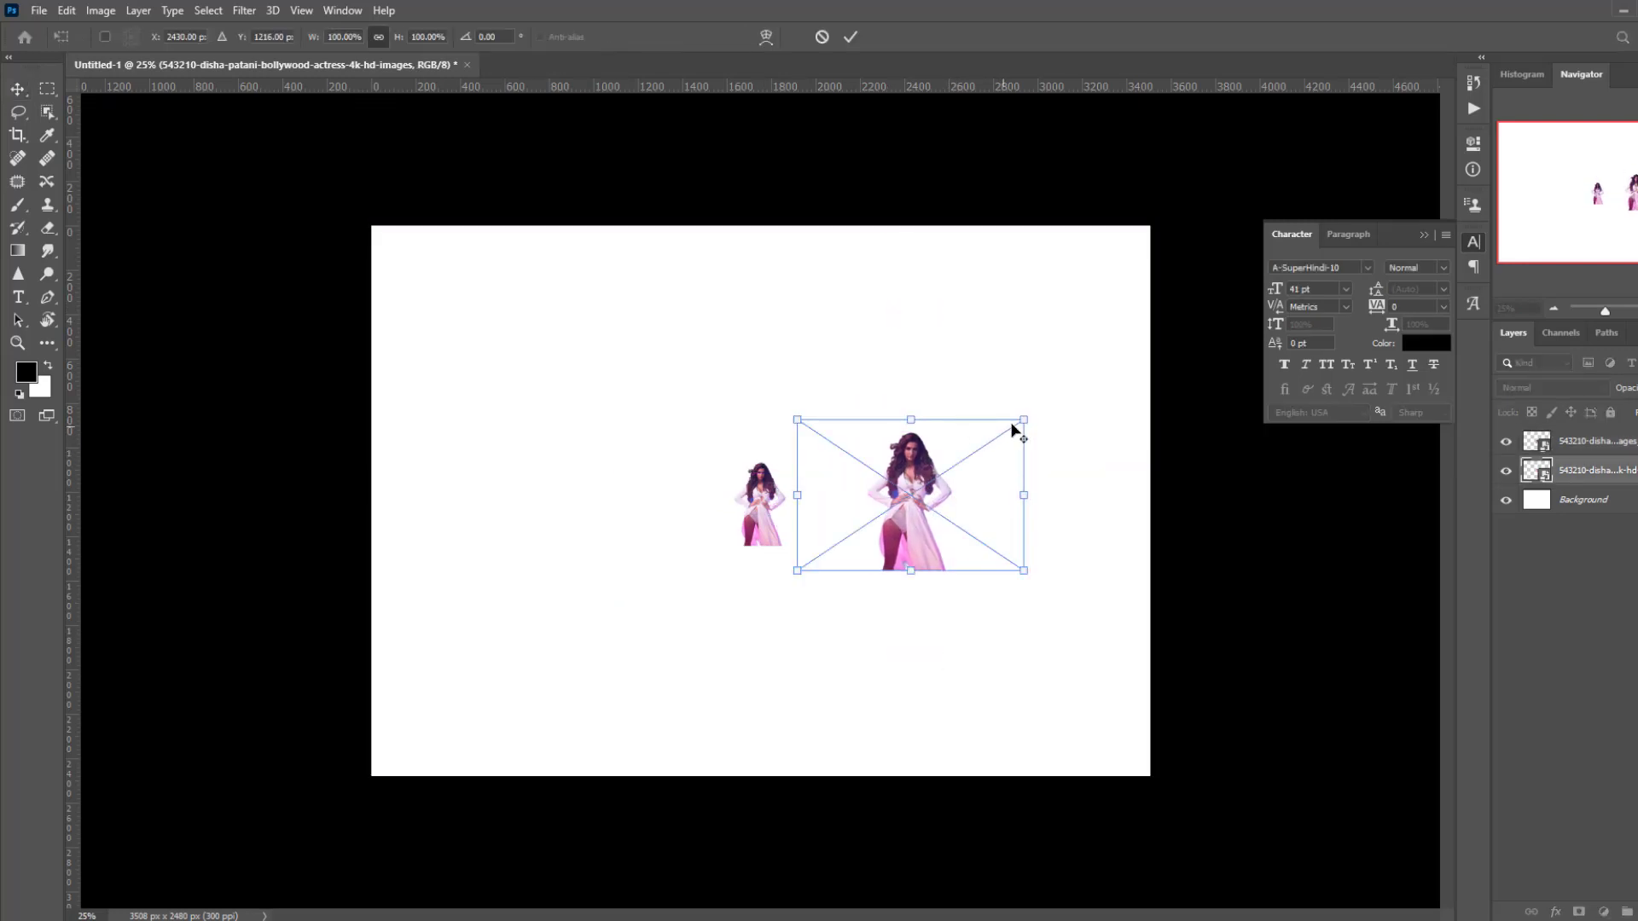
drag(1022, 415, 1277, 136)
key(Return)
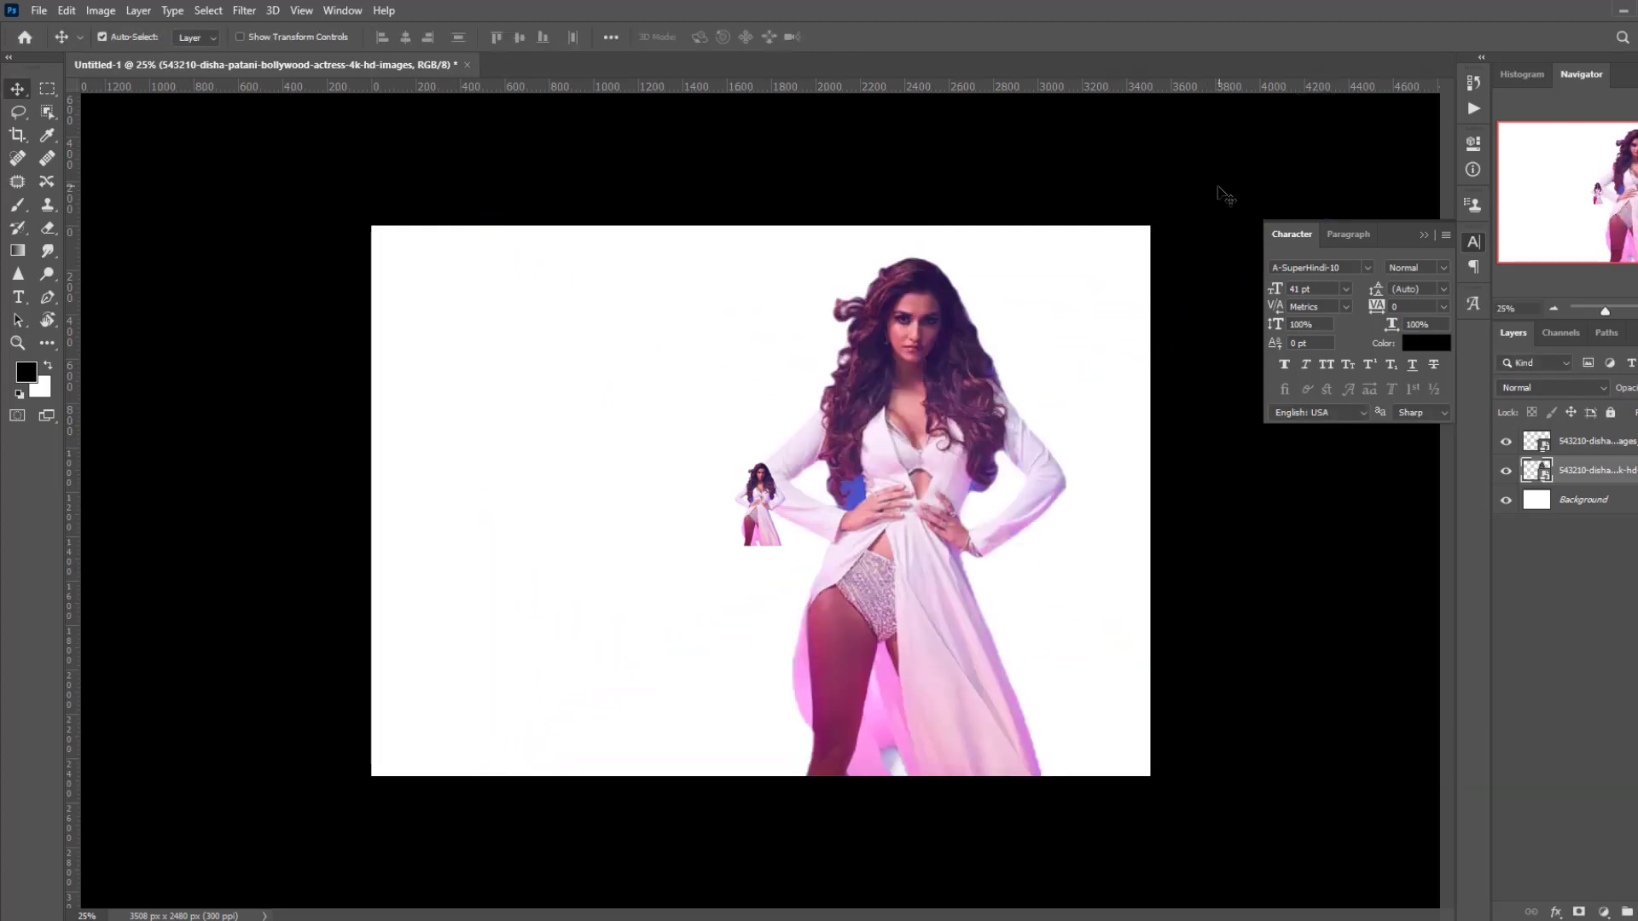
drag(739, 526, 743, 534)
key(ctrl+t)
drag(822, 465, 1110, 141)
key(Return)
- Shift the left figure further left to compare, then delete both figure layers
key(ctrl+plus)
scroll(687, 415, up, 3)
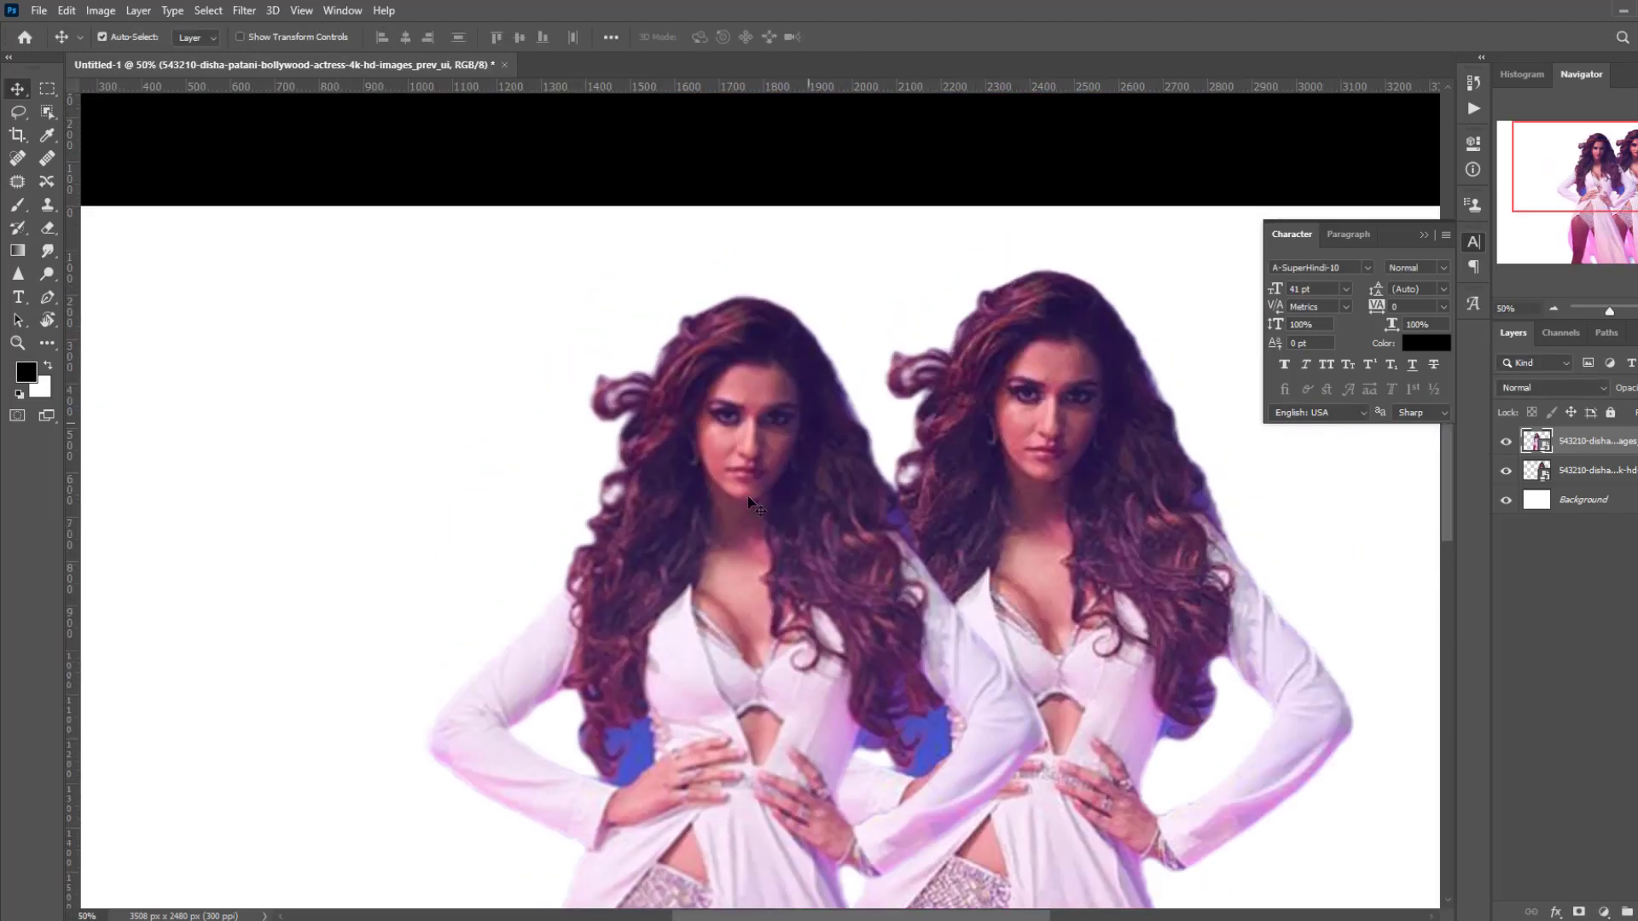
drag(714, 458, 597, 454)
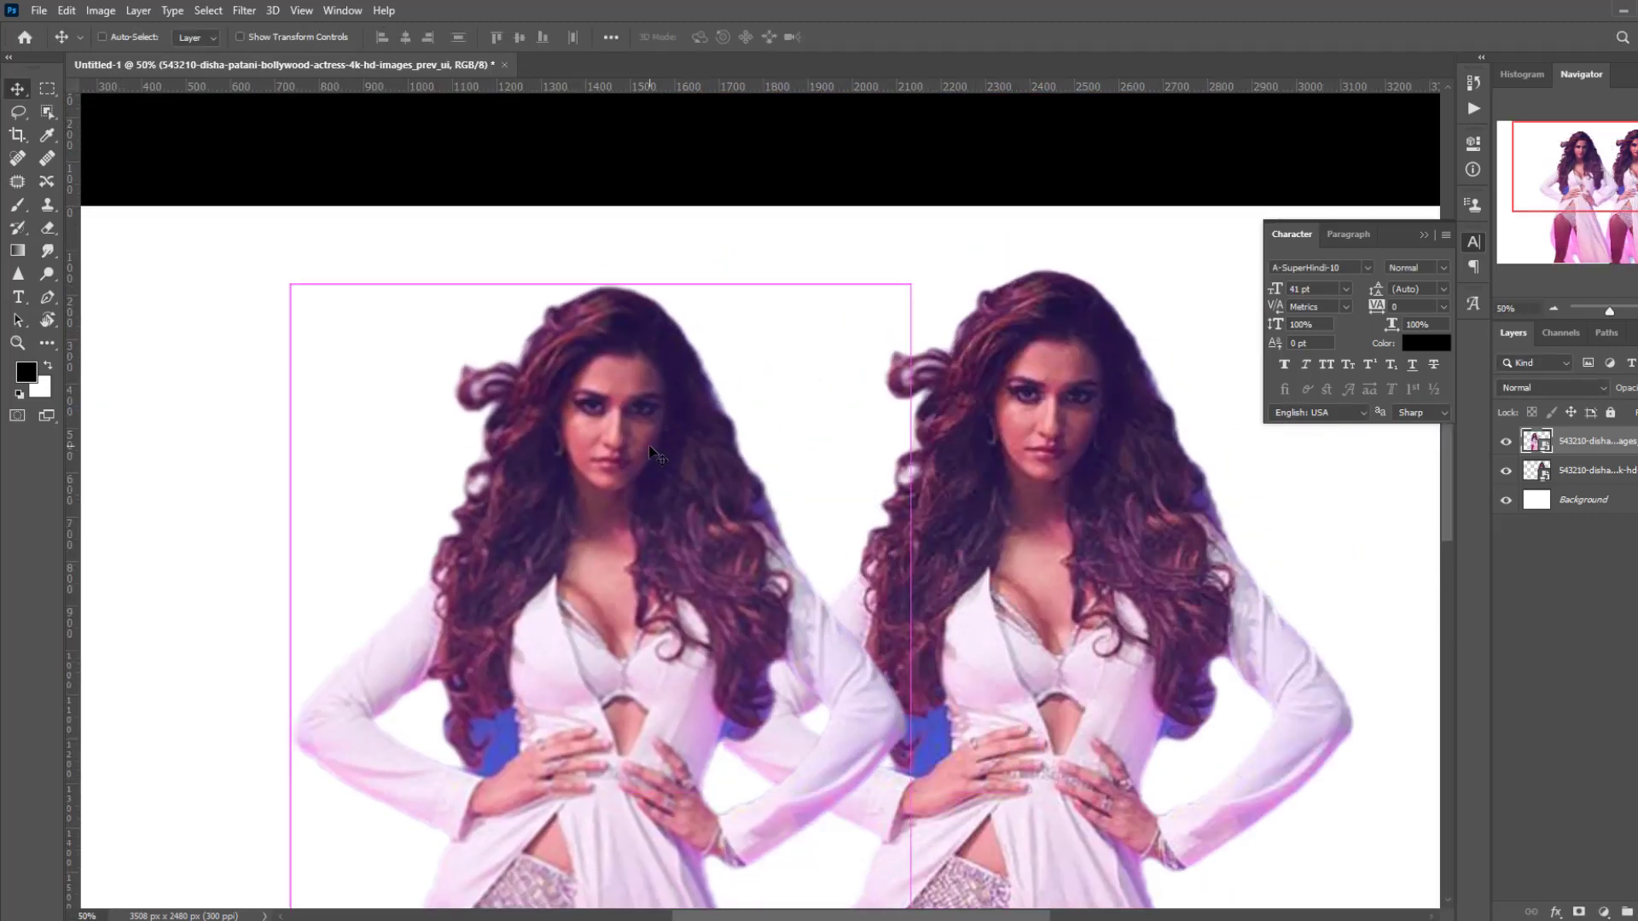
key(ctrl+minus)
key(ctrl+minus)
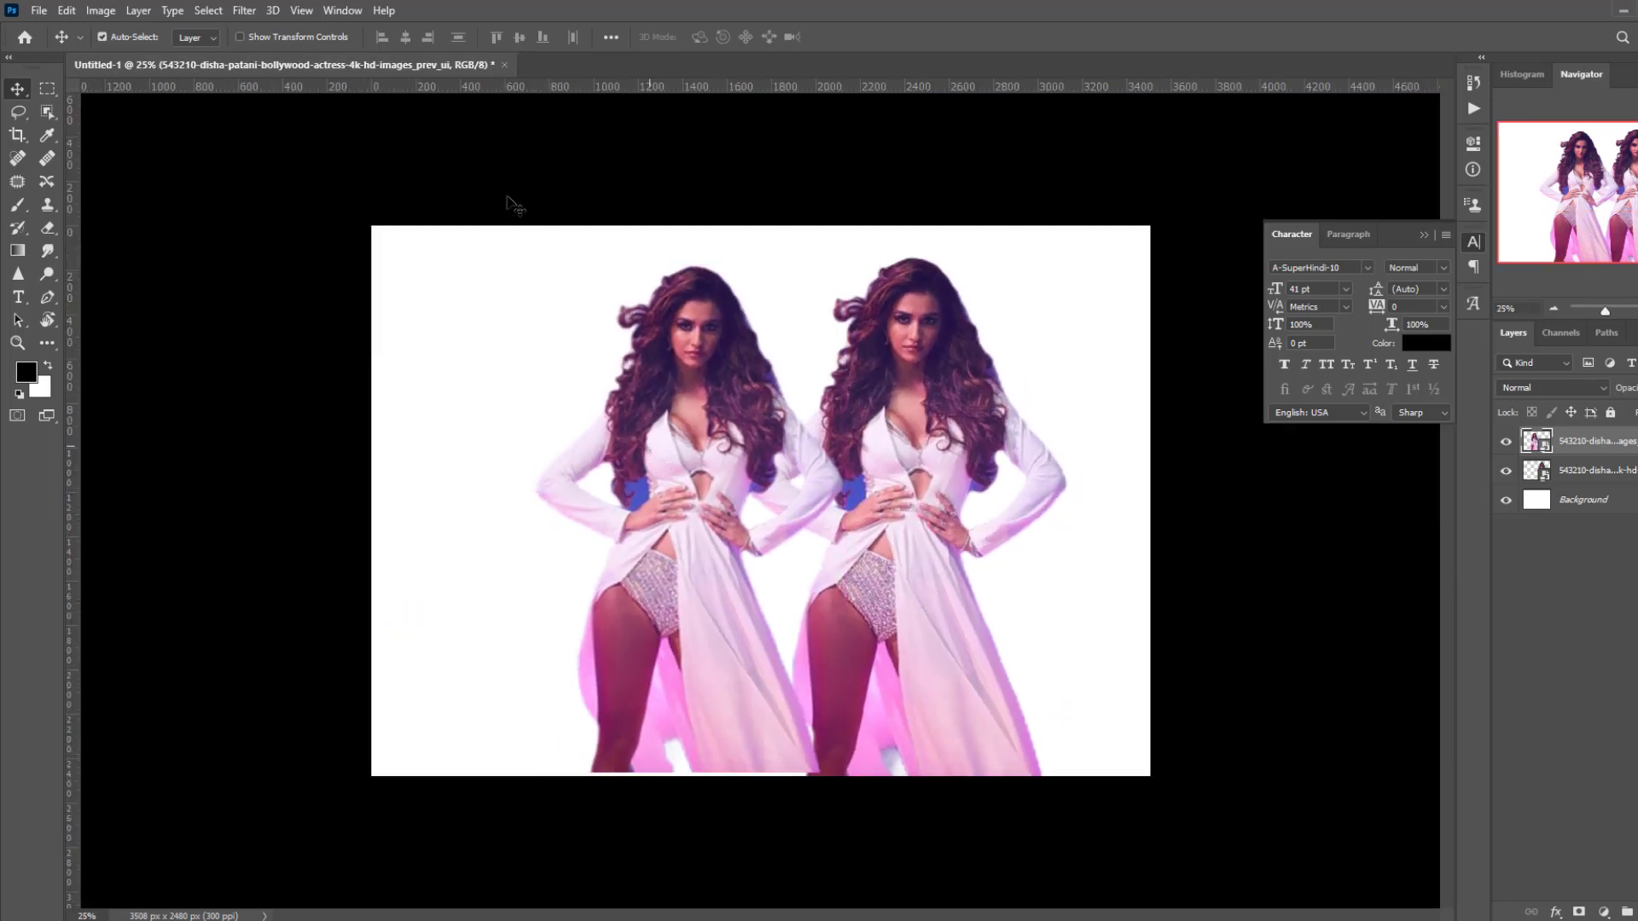
key(Delete)
key(Delete)
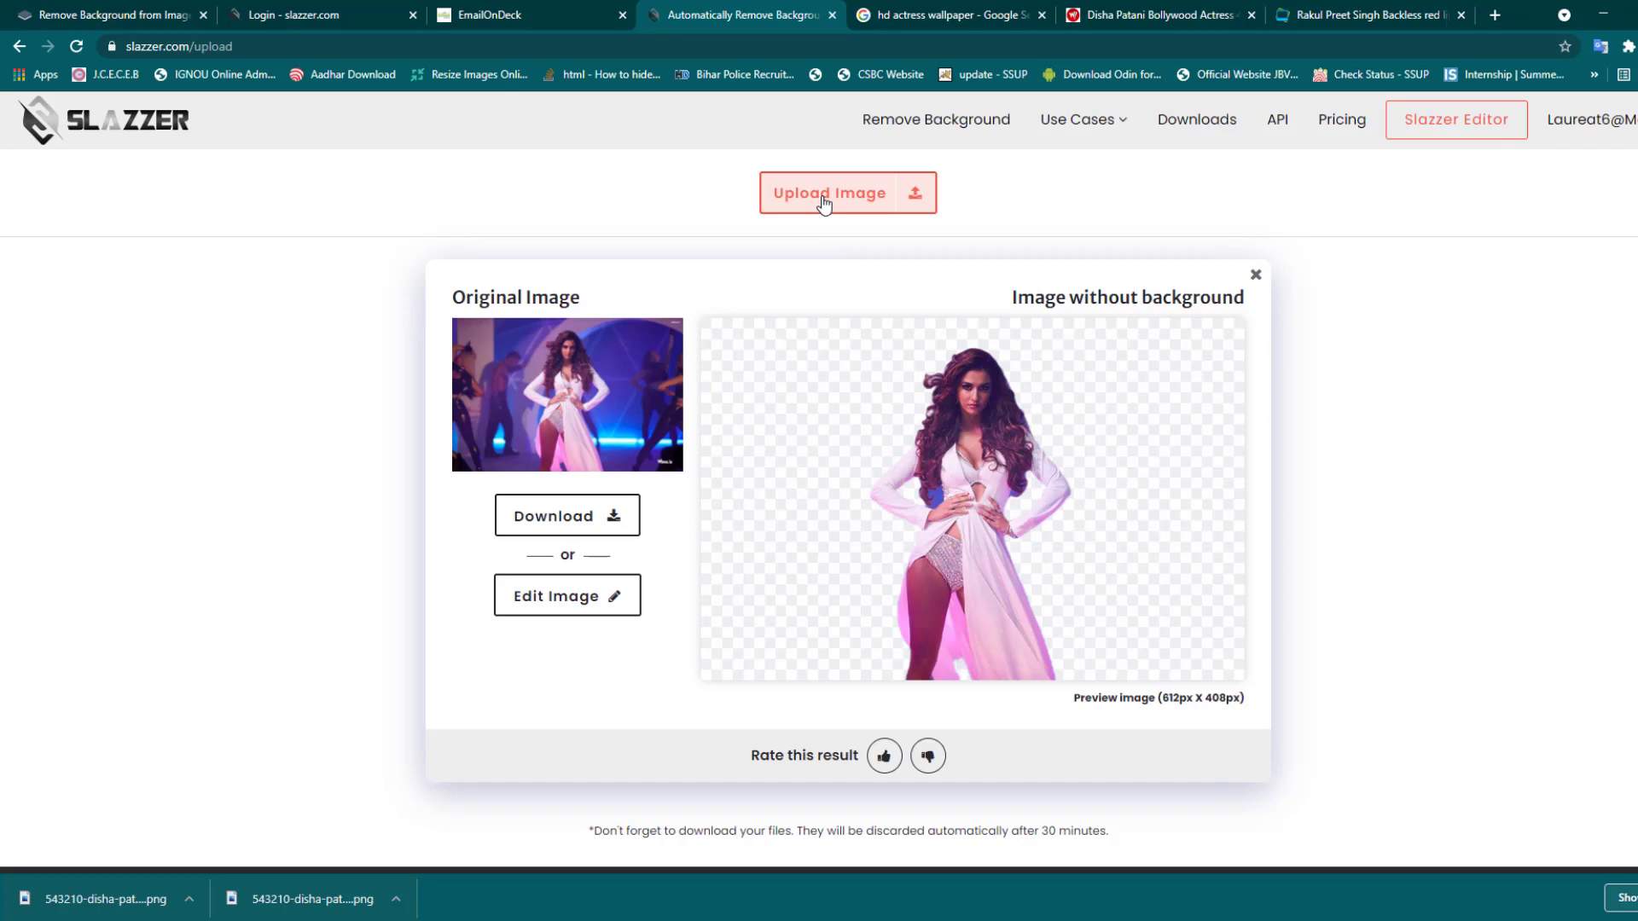
- Upload the red-dress wallpaper to Slazzer for background removal
click(823, 203)
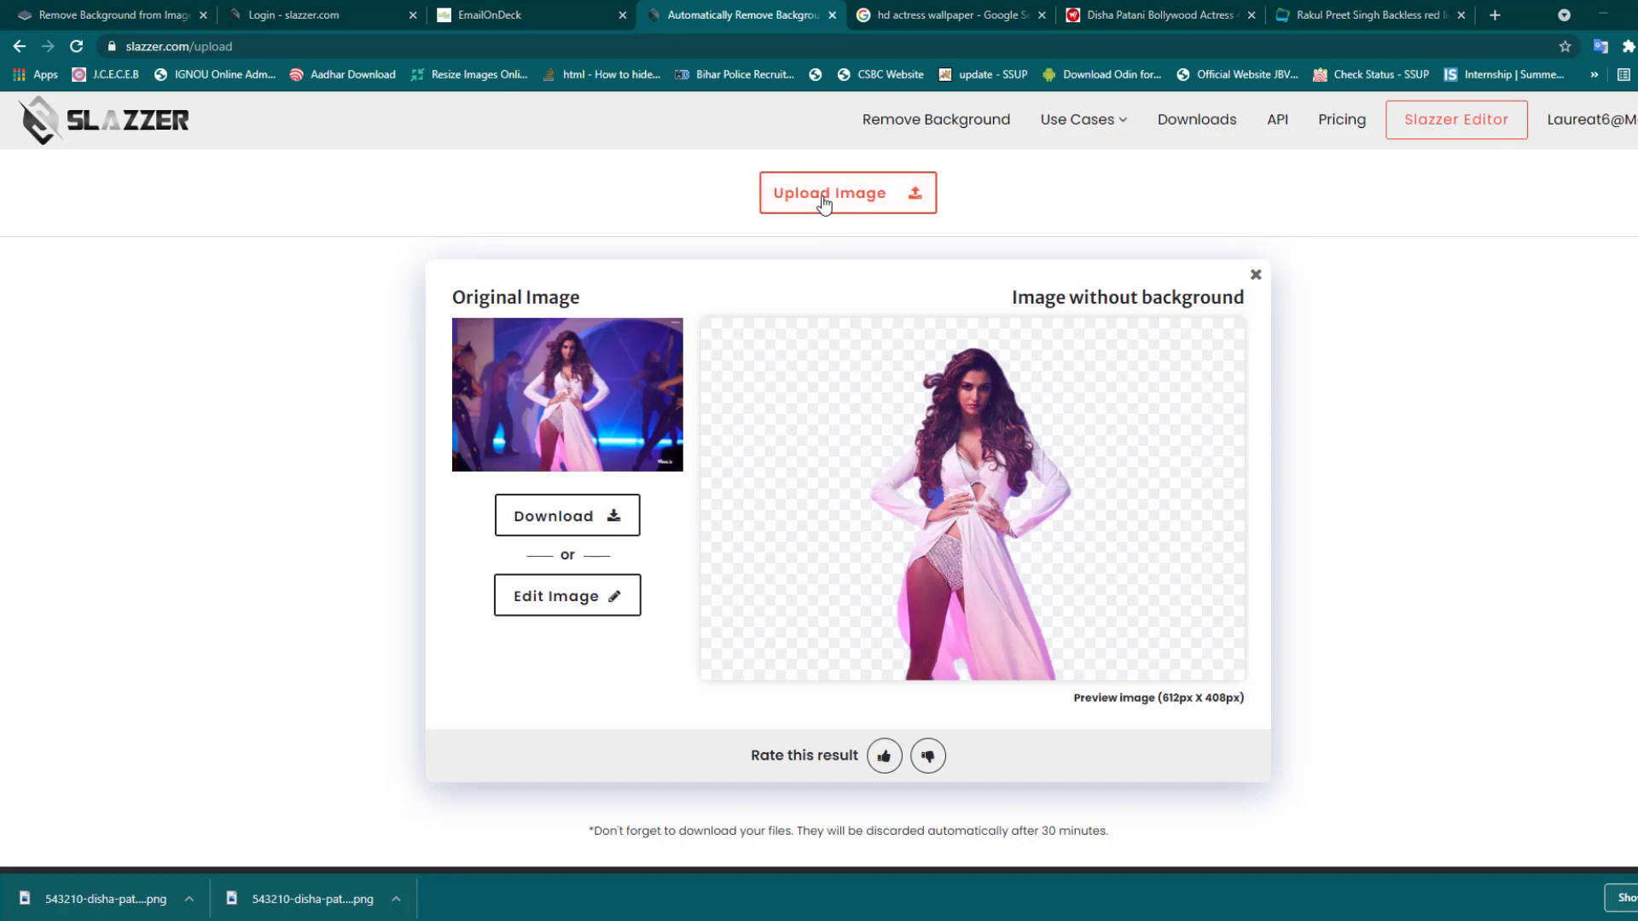
click(898, 394)
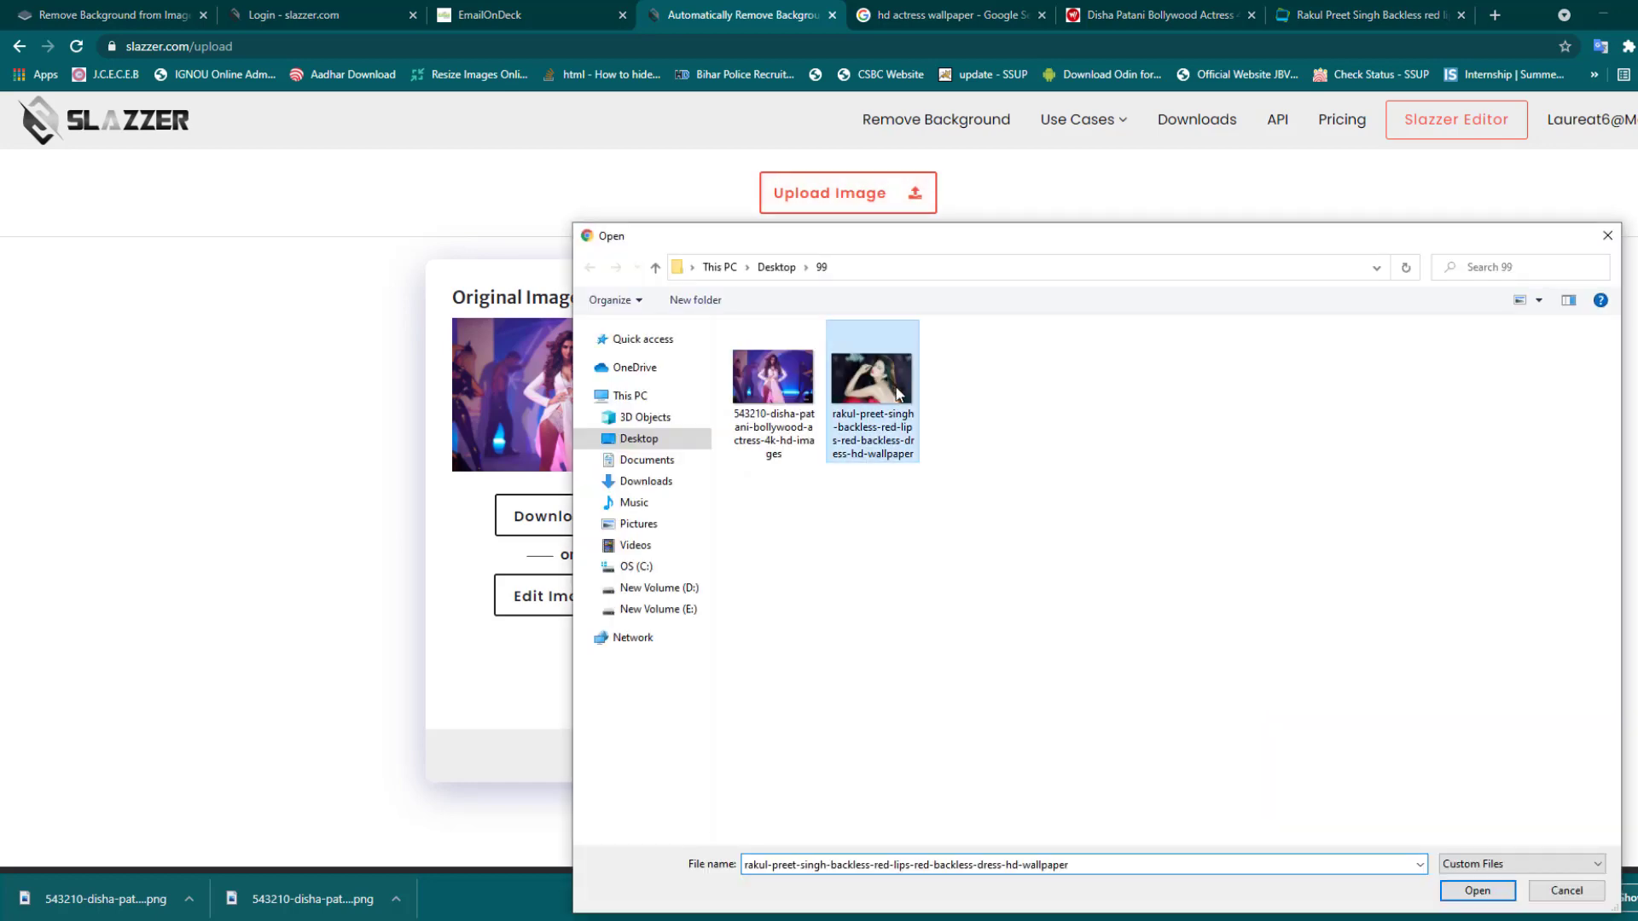
click(1469, 893)
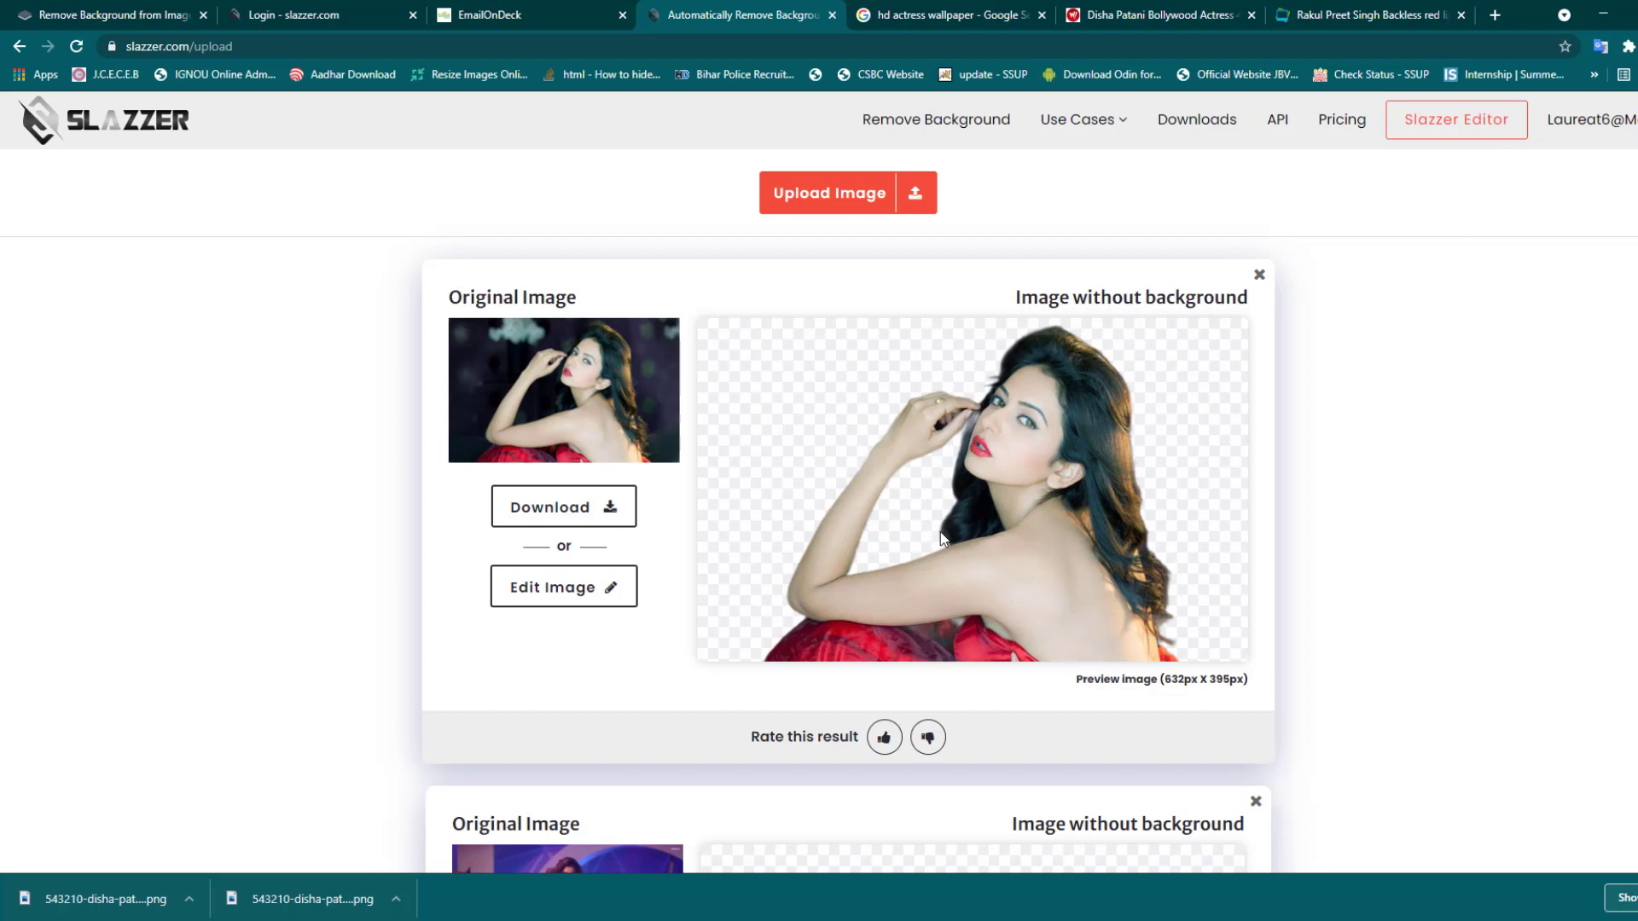
- Download the red-dress cutout and enlarge it to fill the Photoshop canvas
click(567, 517)
click(538, 584)
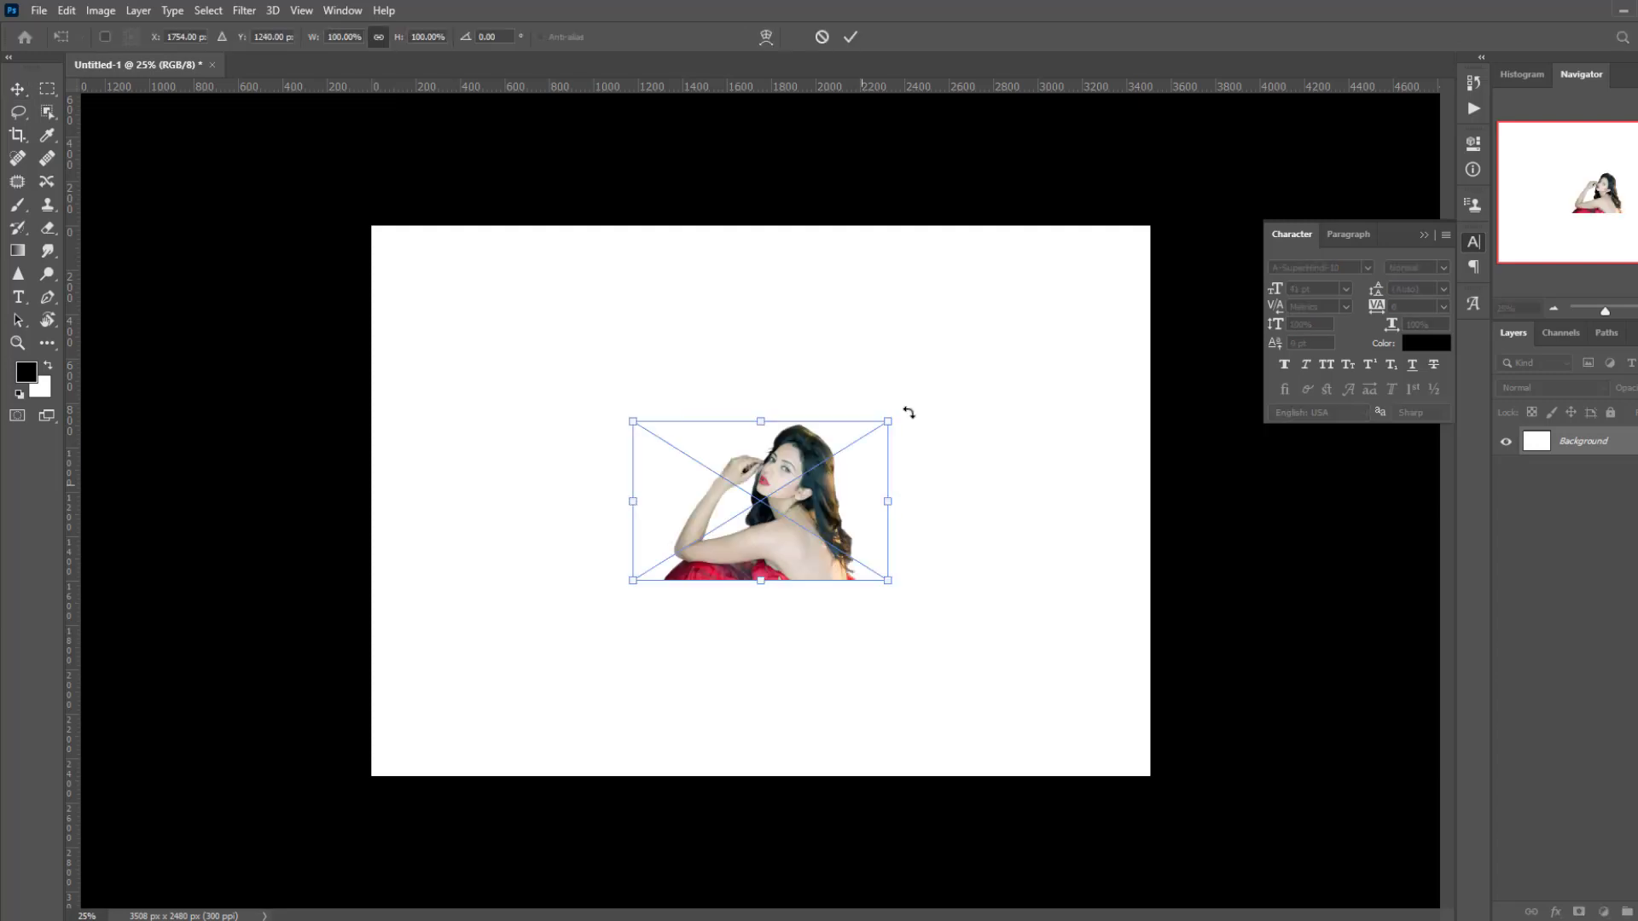
drag(889, 421, 1199, 214)
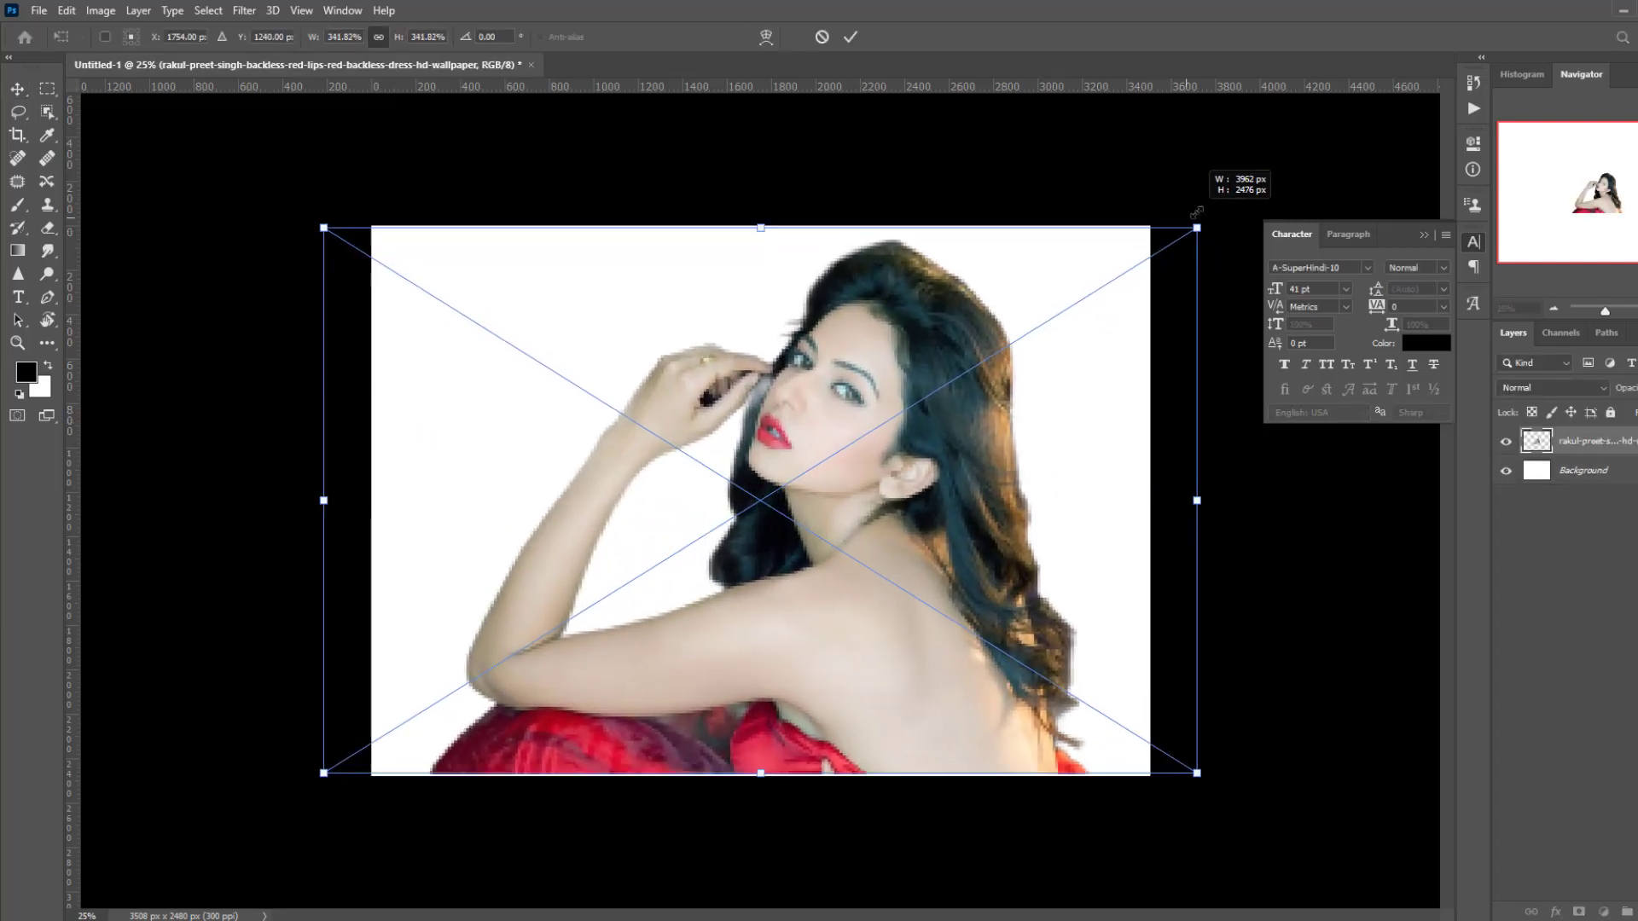
key(Return)
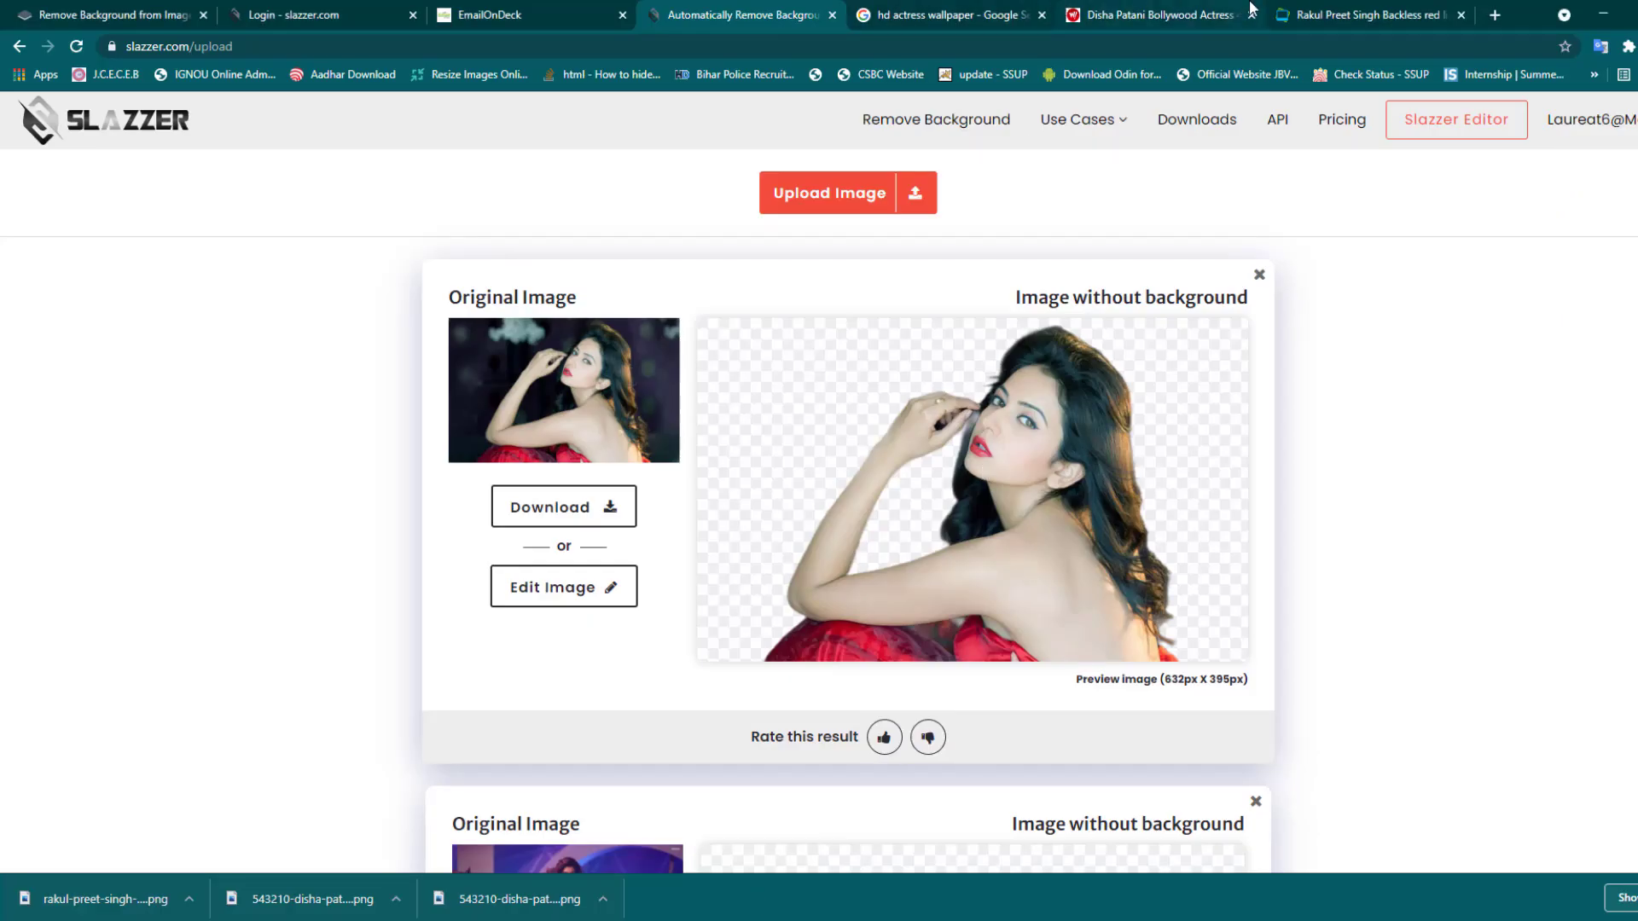
- Close the red-dress and white-dress dancer wallpaper pages
click(1357, 15)
click(1461, 14)
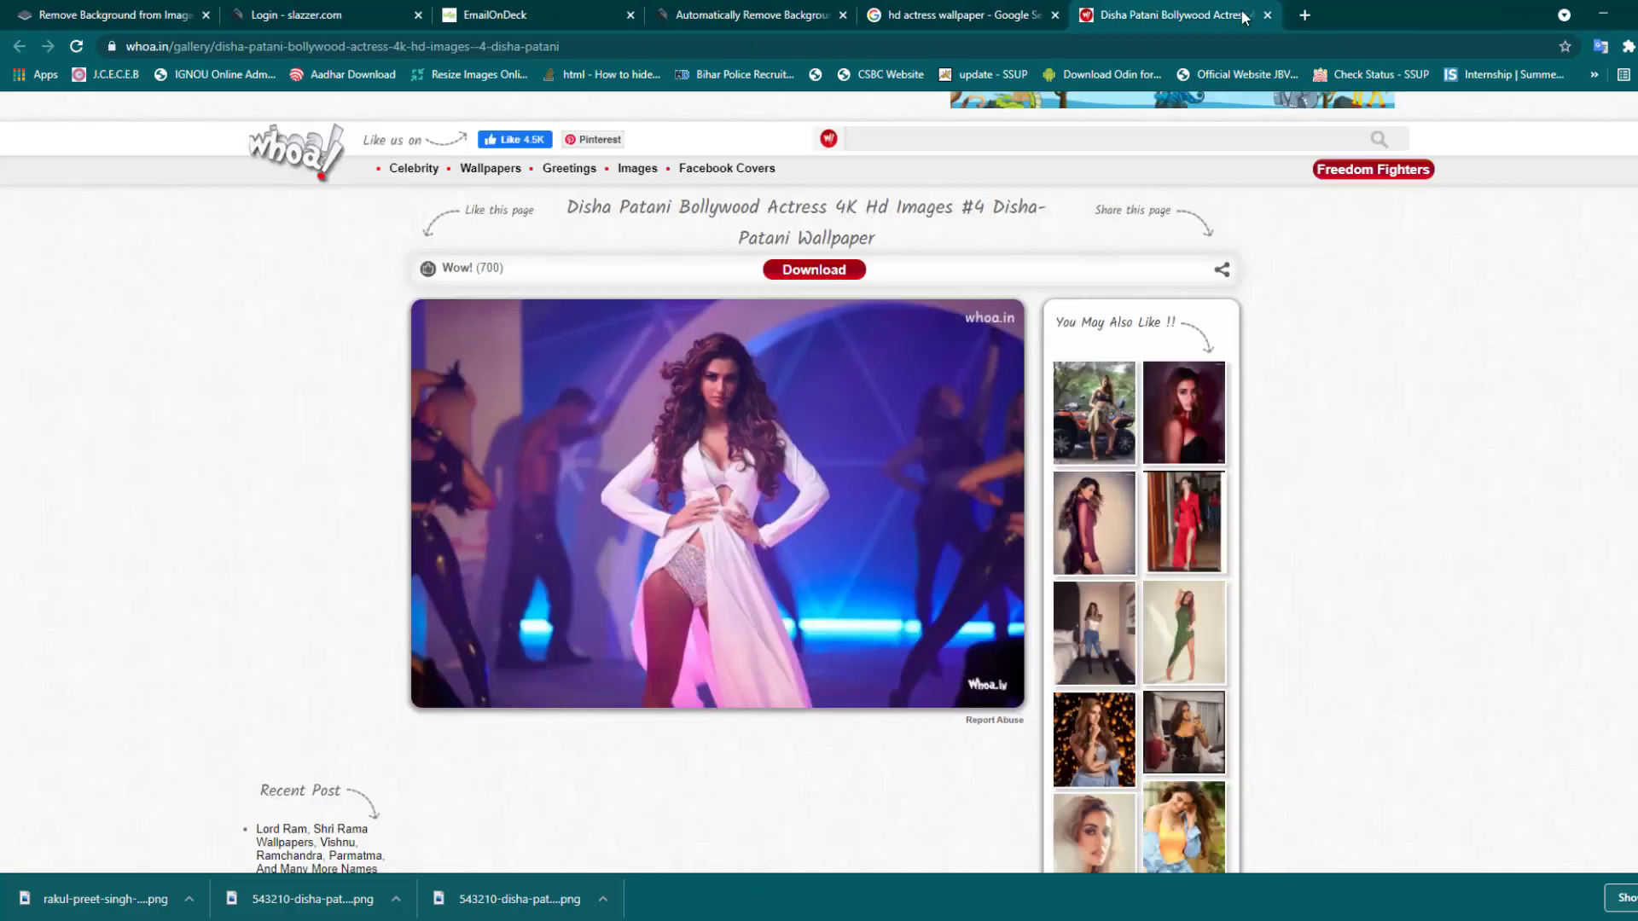
click(1268, 15)
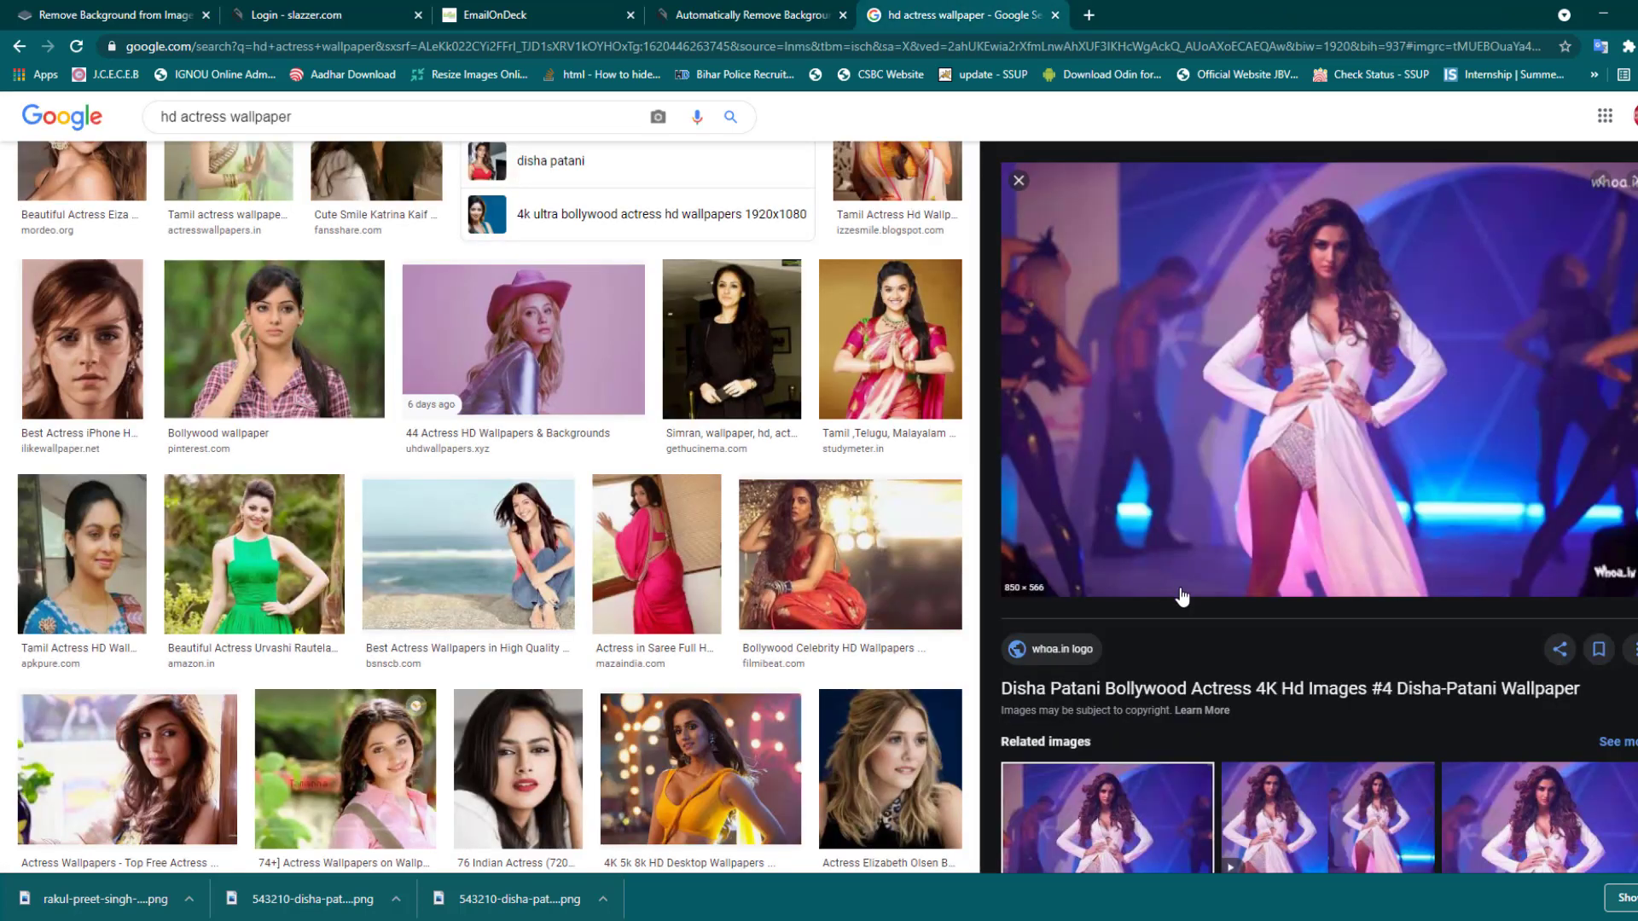
- Browse Google Images results and preview the smiling woman-in-pink wallpaper
scroll(1181, 592, down, 10)
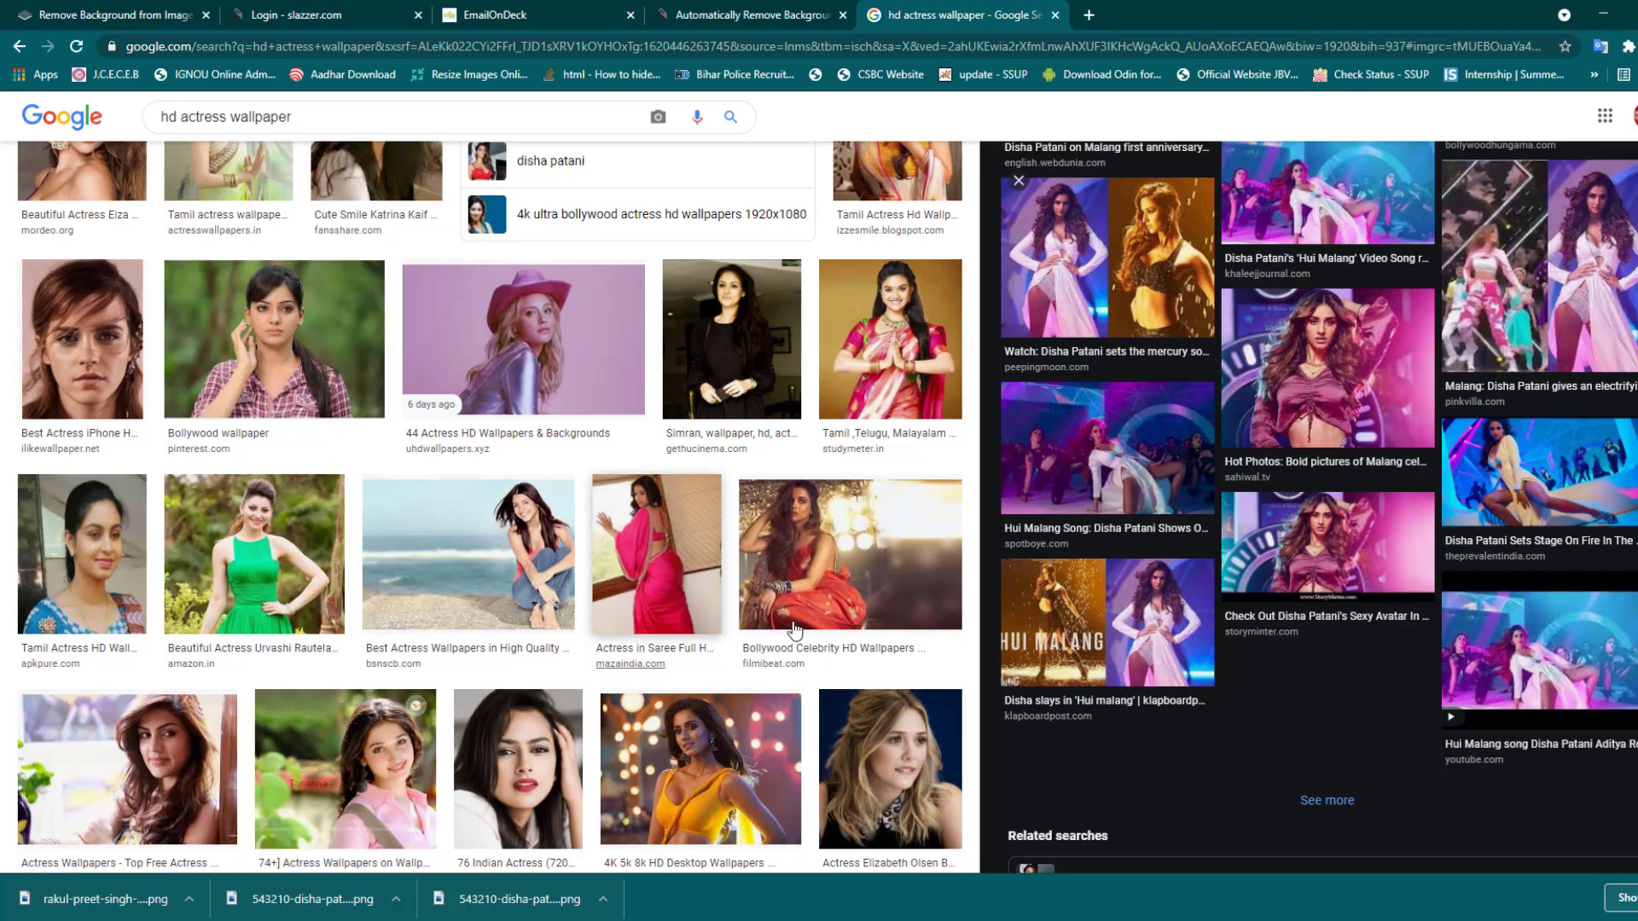
scroll(751, 597, down, 2)
scroll(751, 597, down, 4)
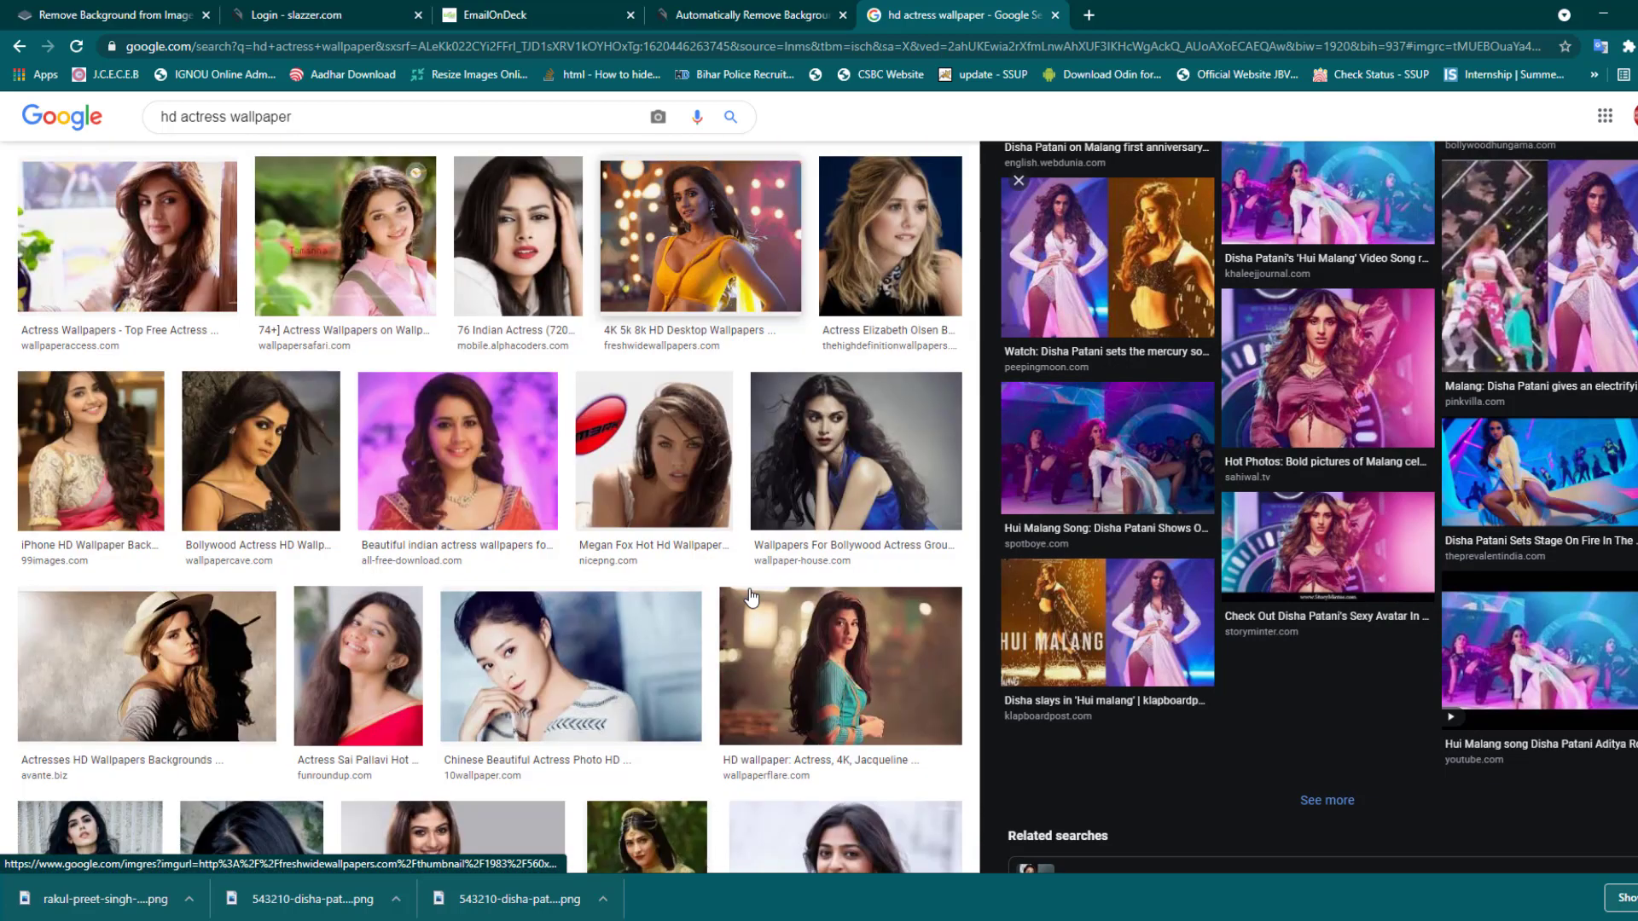
scroll(750, 597, down, 2)
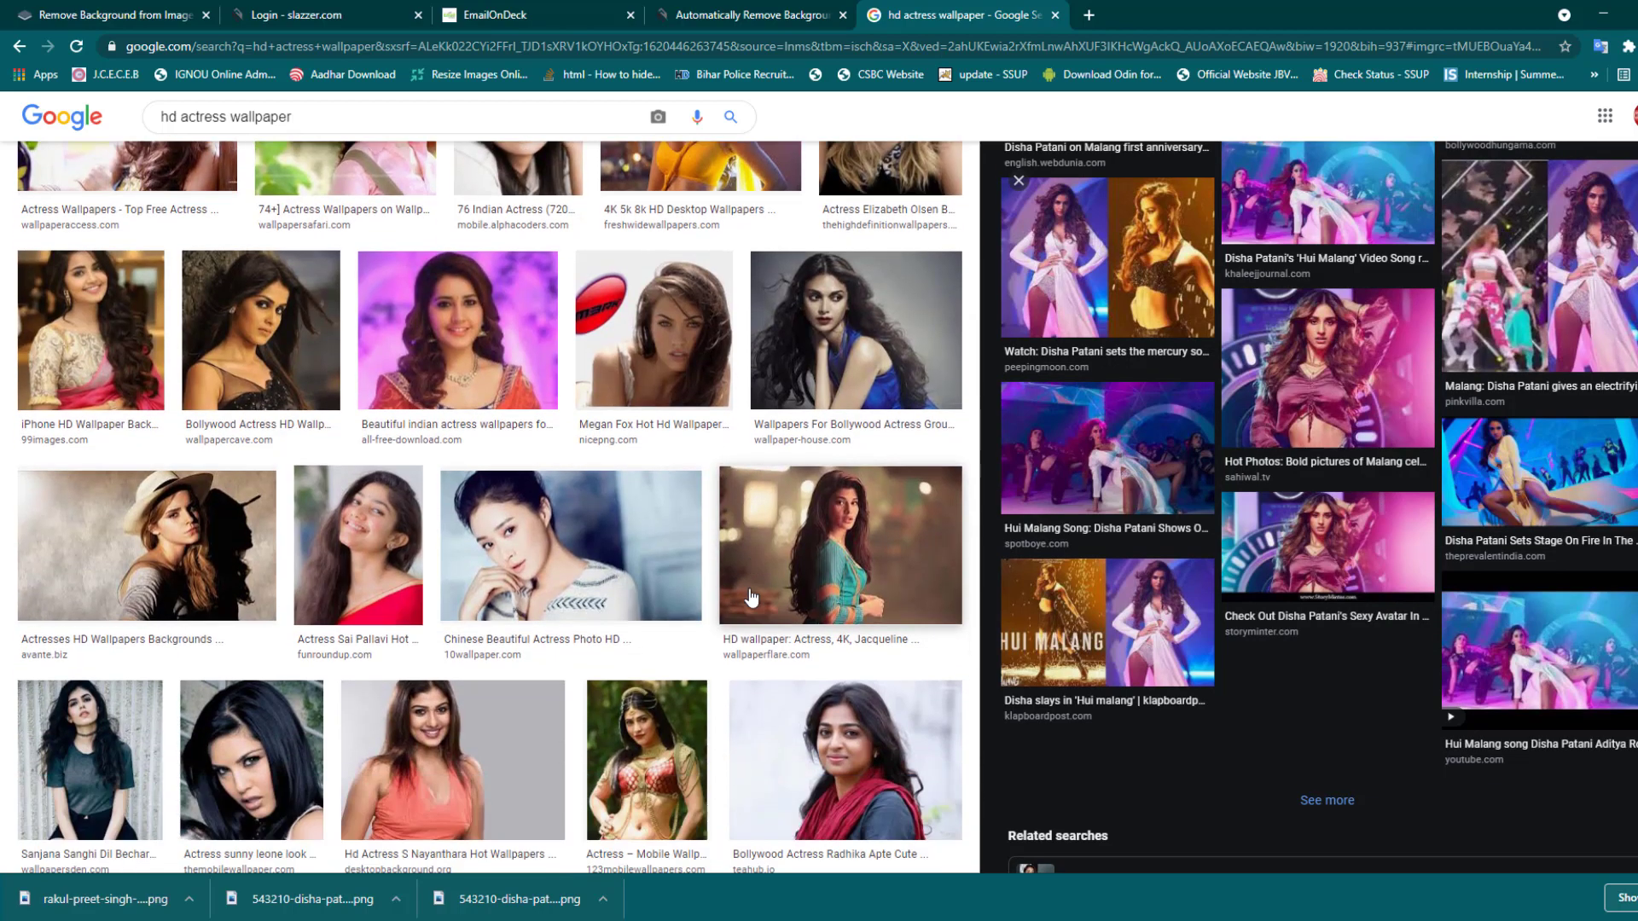
click(751, 597)
scroll(734, 580, down, 5)
click(724, 561)
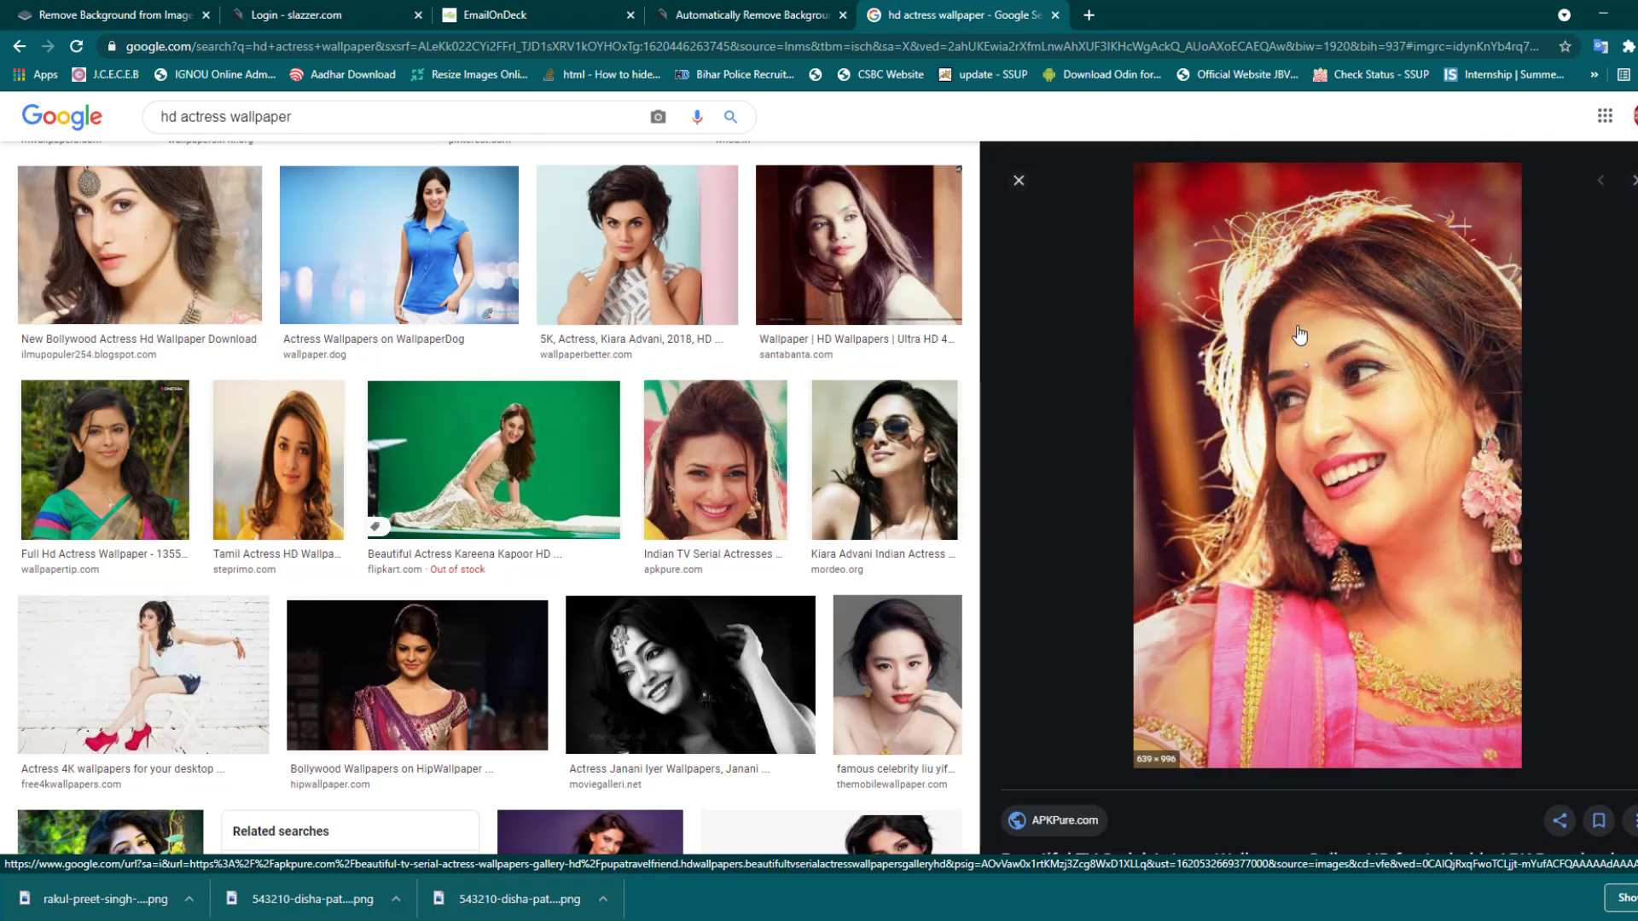
scroll(1334, 479, down, 5)
scroll(1333, 479, up, 5)
scroll(1275, 481, down, 2)
- Save the woman-in-pink image into folder 99 as screen-0.jpg and return to Slazzer
right_click(1360, 326)
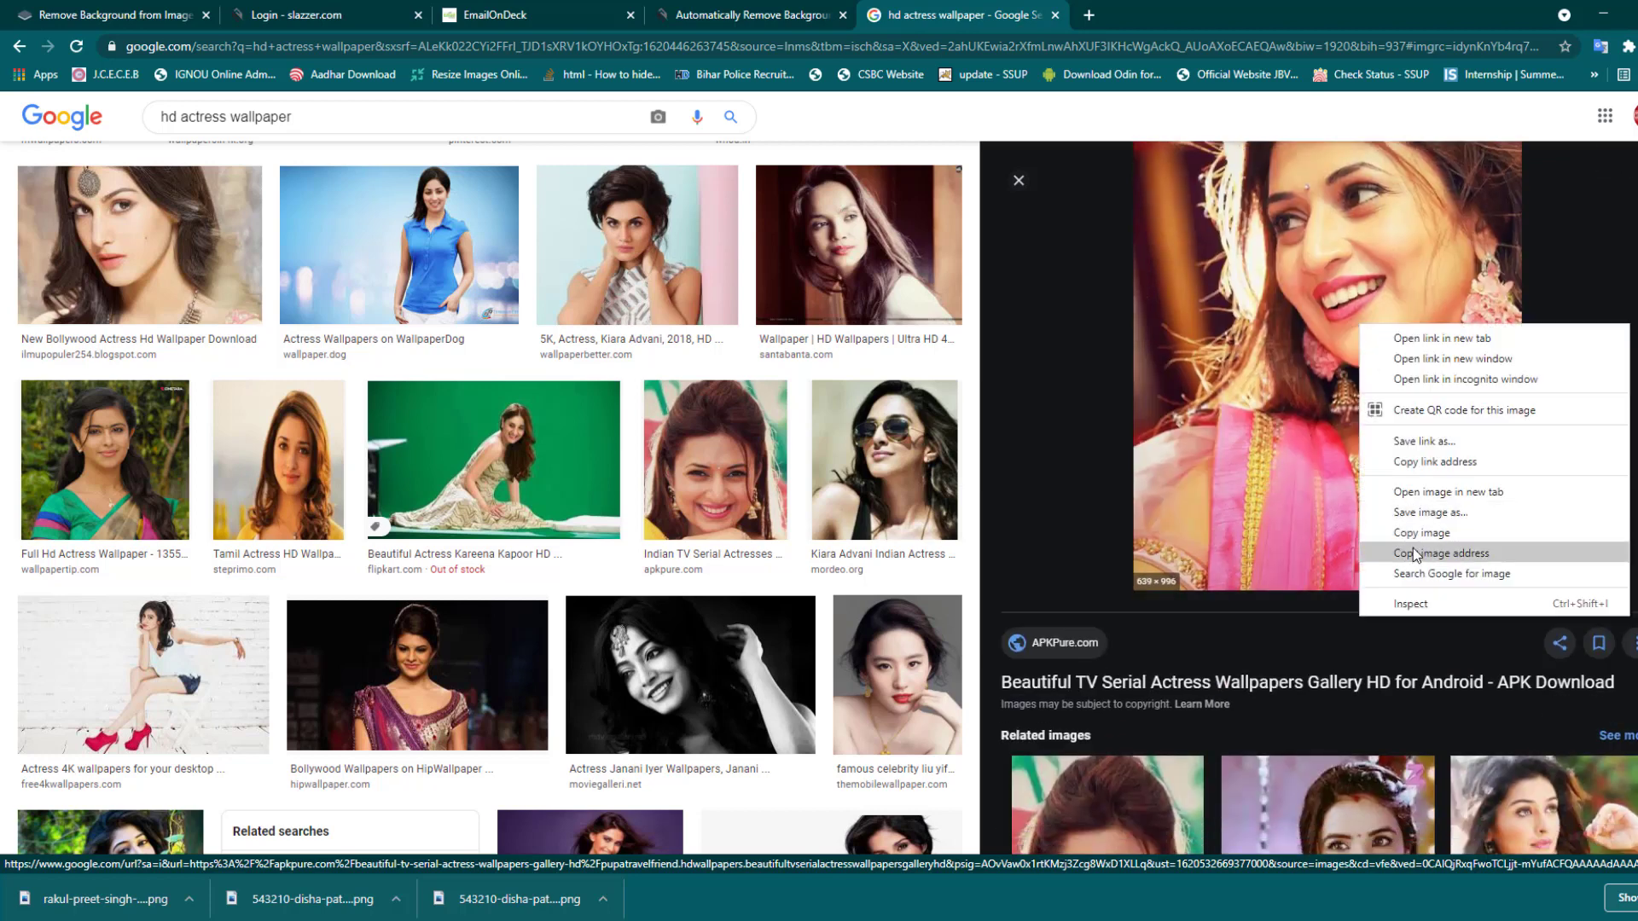
click(1418, 534)
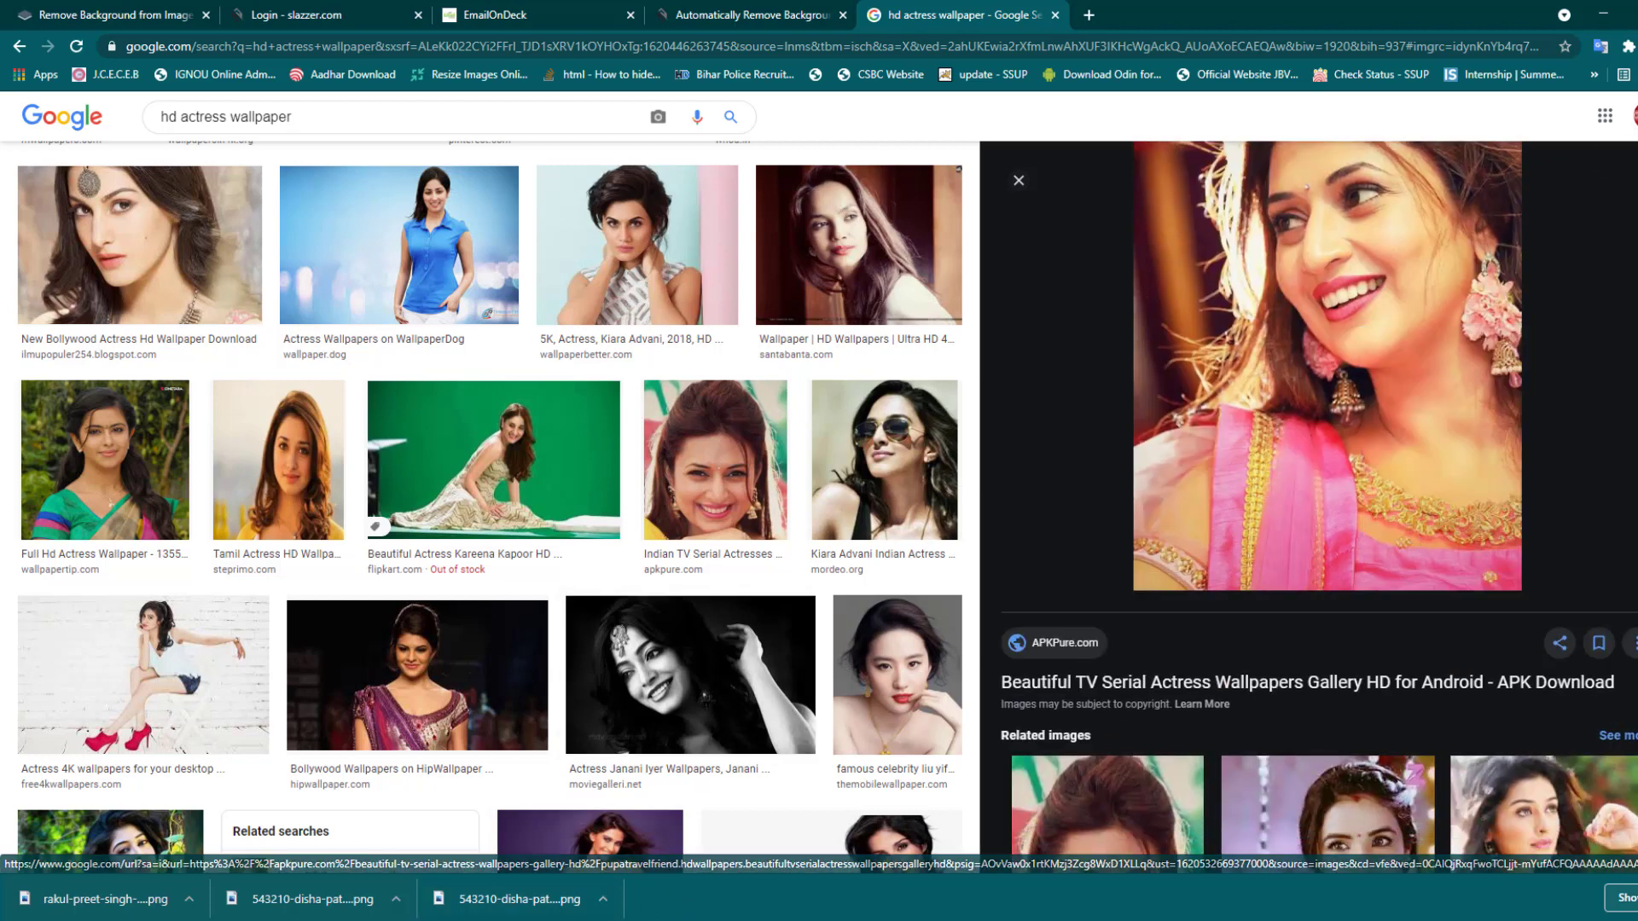
right_click(1350, 381)
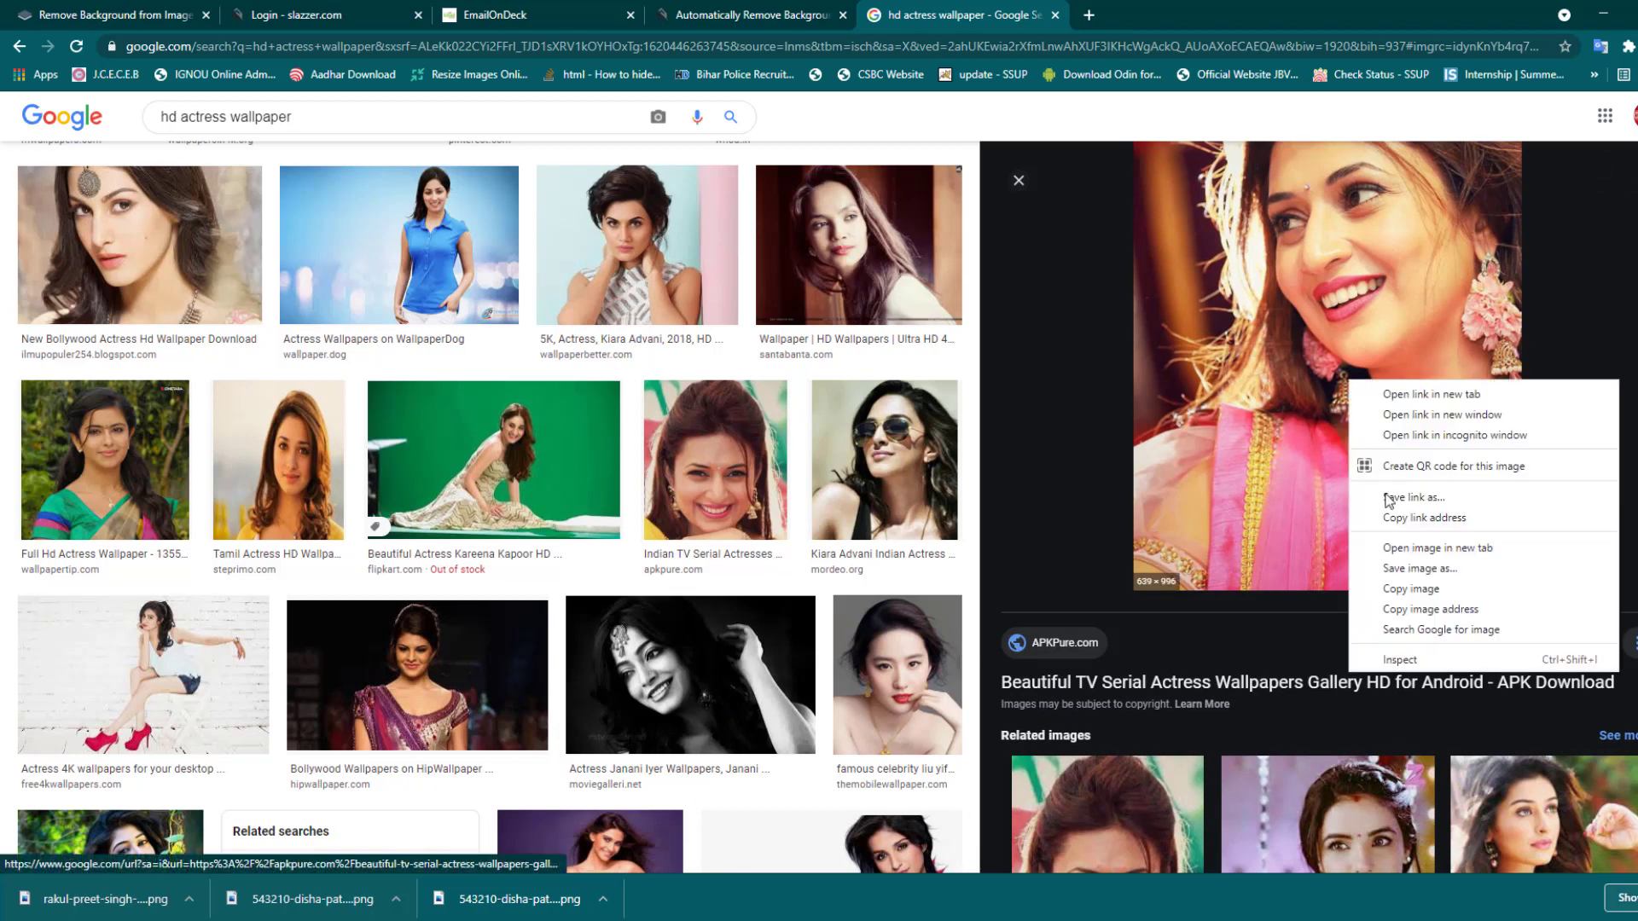
click(1412, 568)
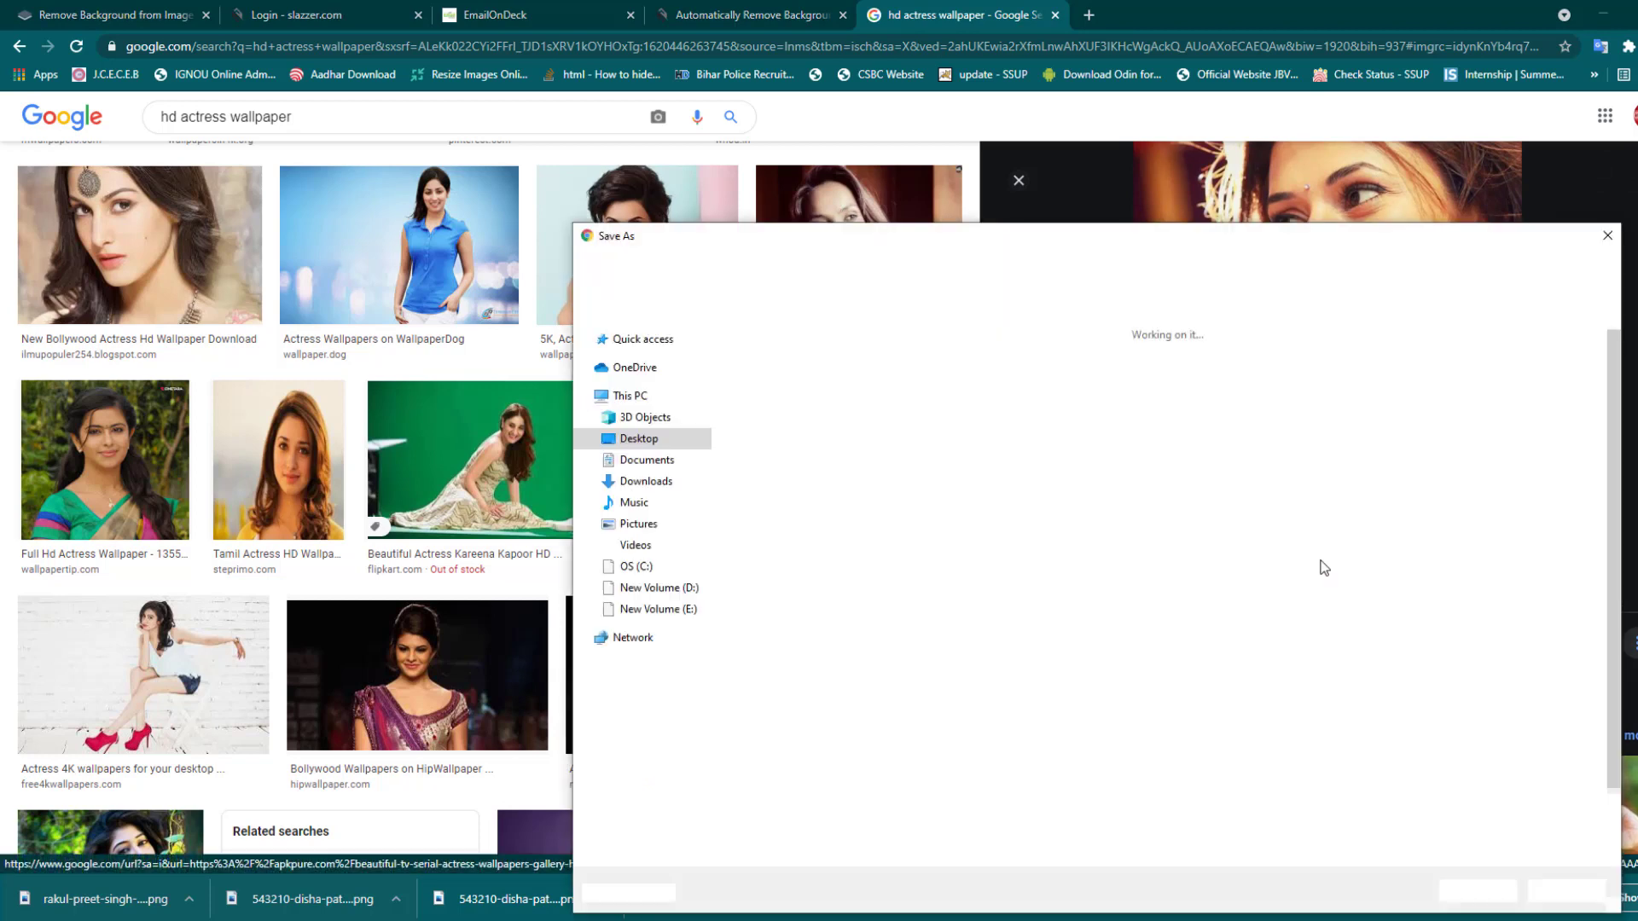
double_click(786, 380)
key(Return)
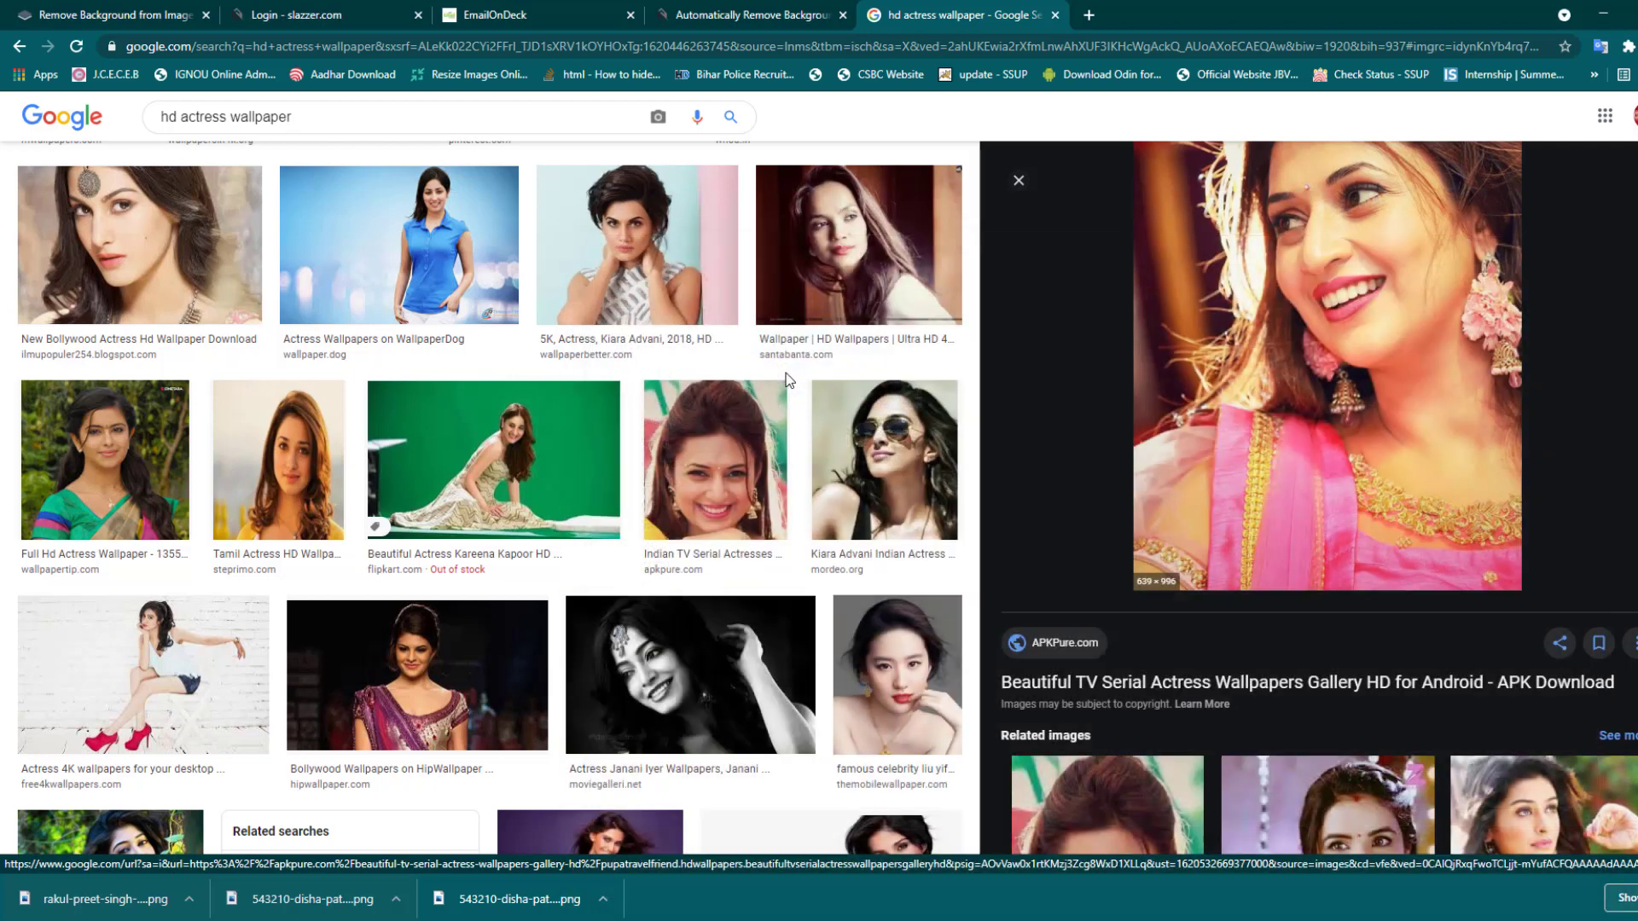
key(ctrl+shift+Tab)
click(836, 190)
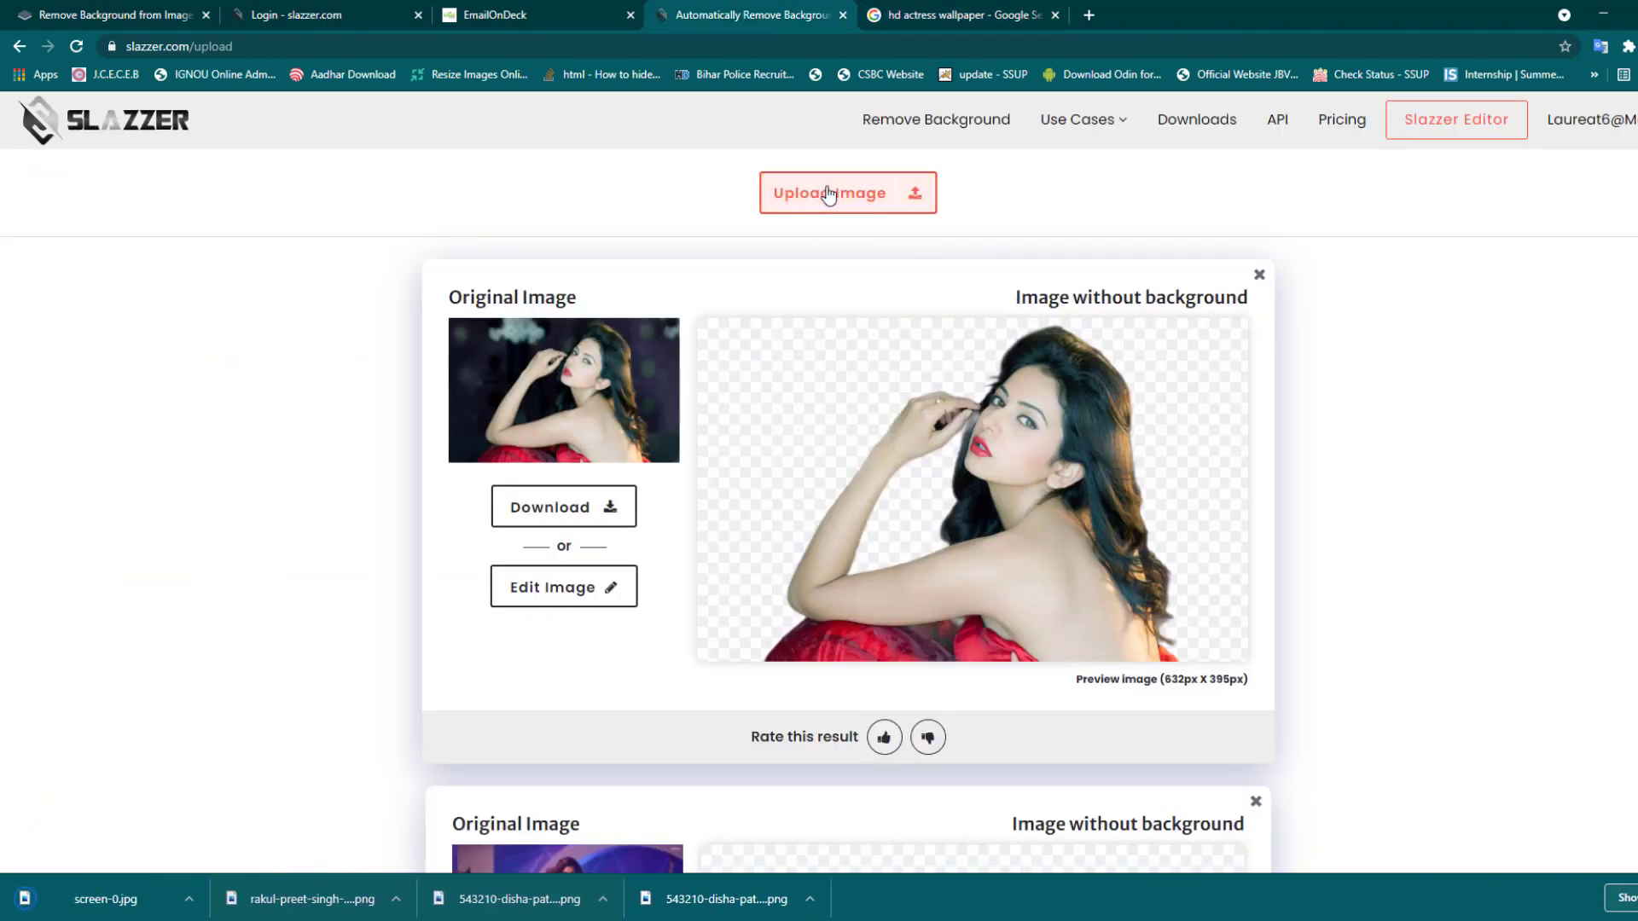
- Upload screen-0 to Slazzer, attempt the HD download, and dismiss the no-credit notice
double_click(985, 386)
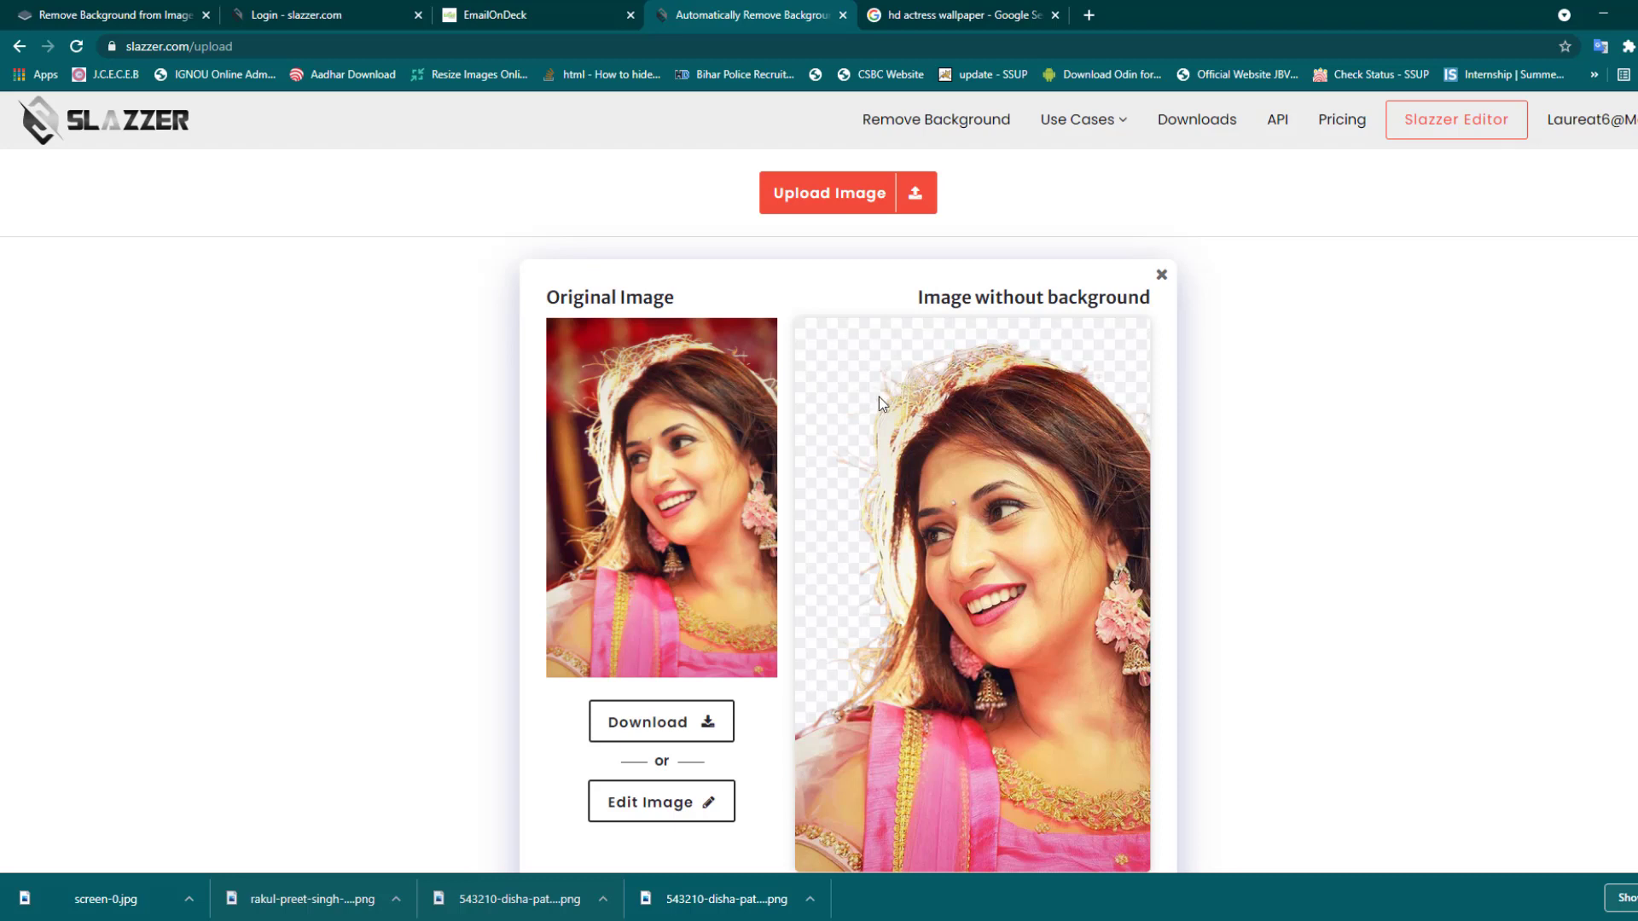
scroll(938, 657, down, 5)
scroll(980, 629, up, 5)
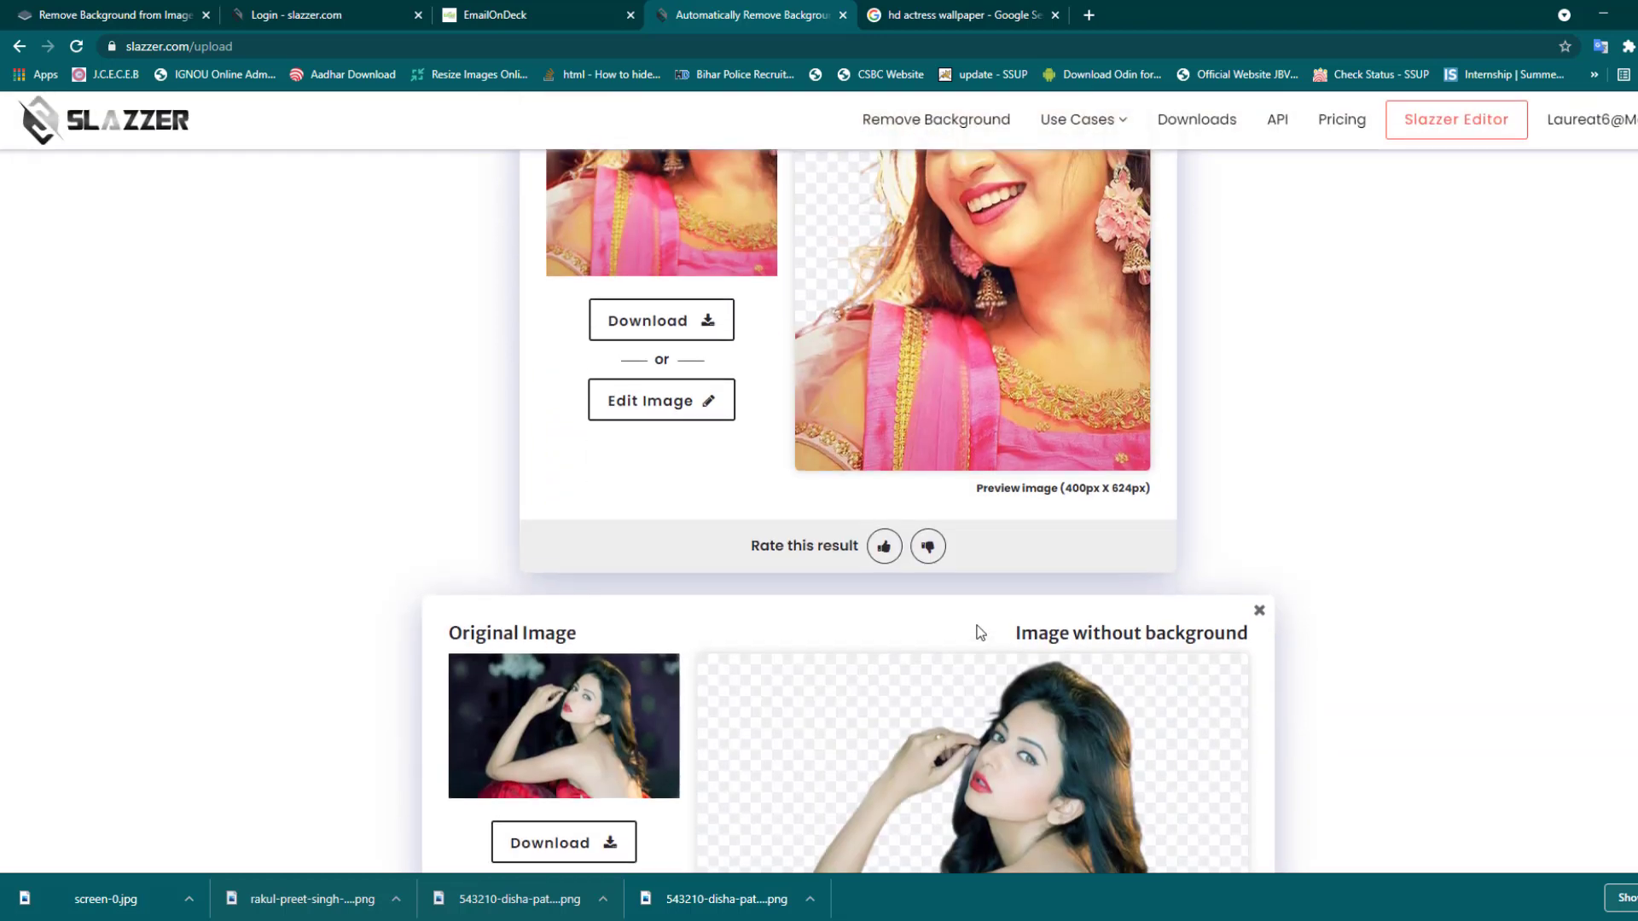
scroll(802, 582, down, 1)
scroll(802, 582, down, 2)
click(713, 486)
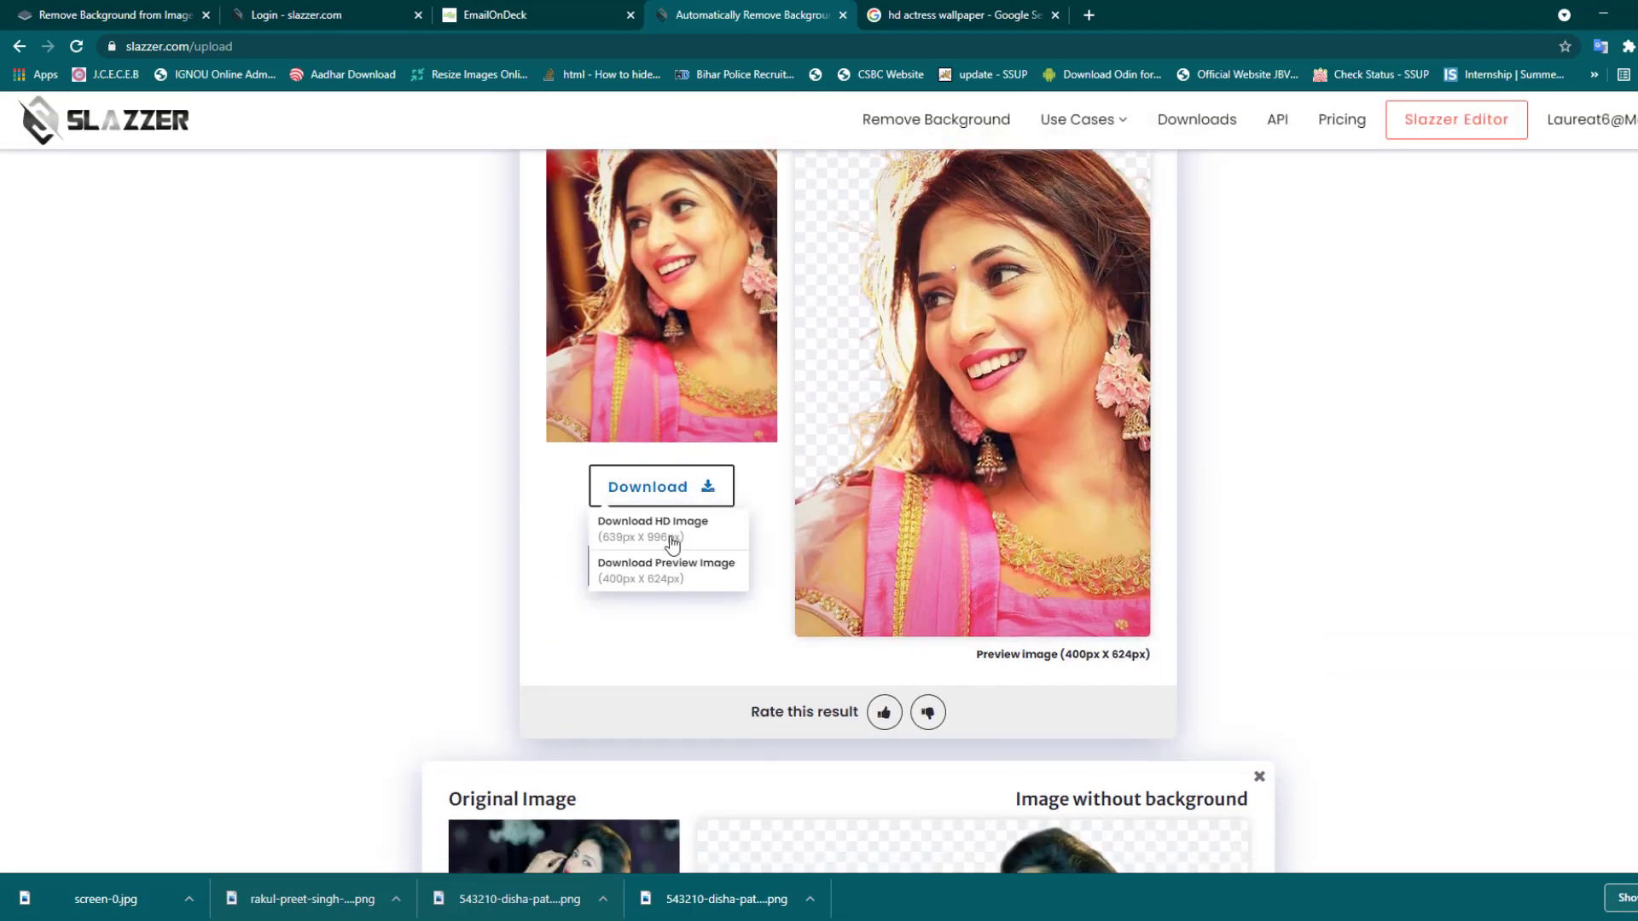
click(632, 522)
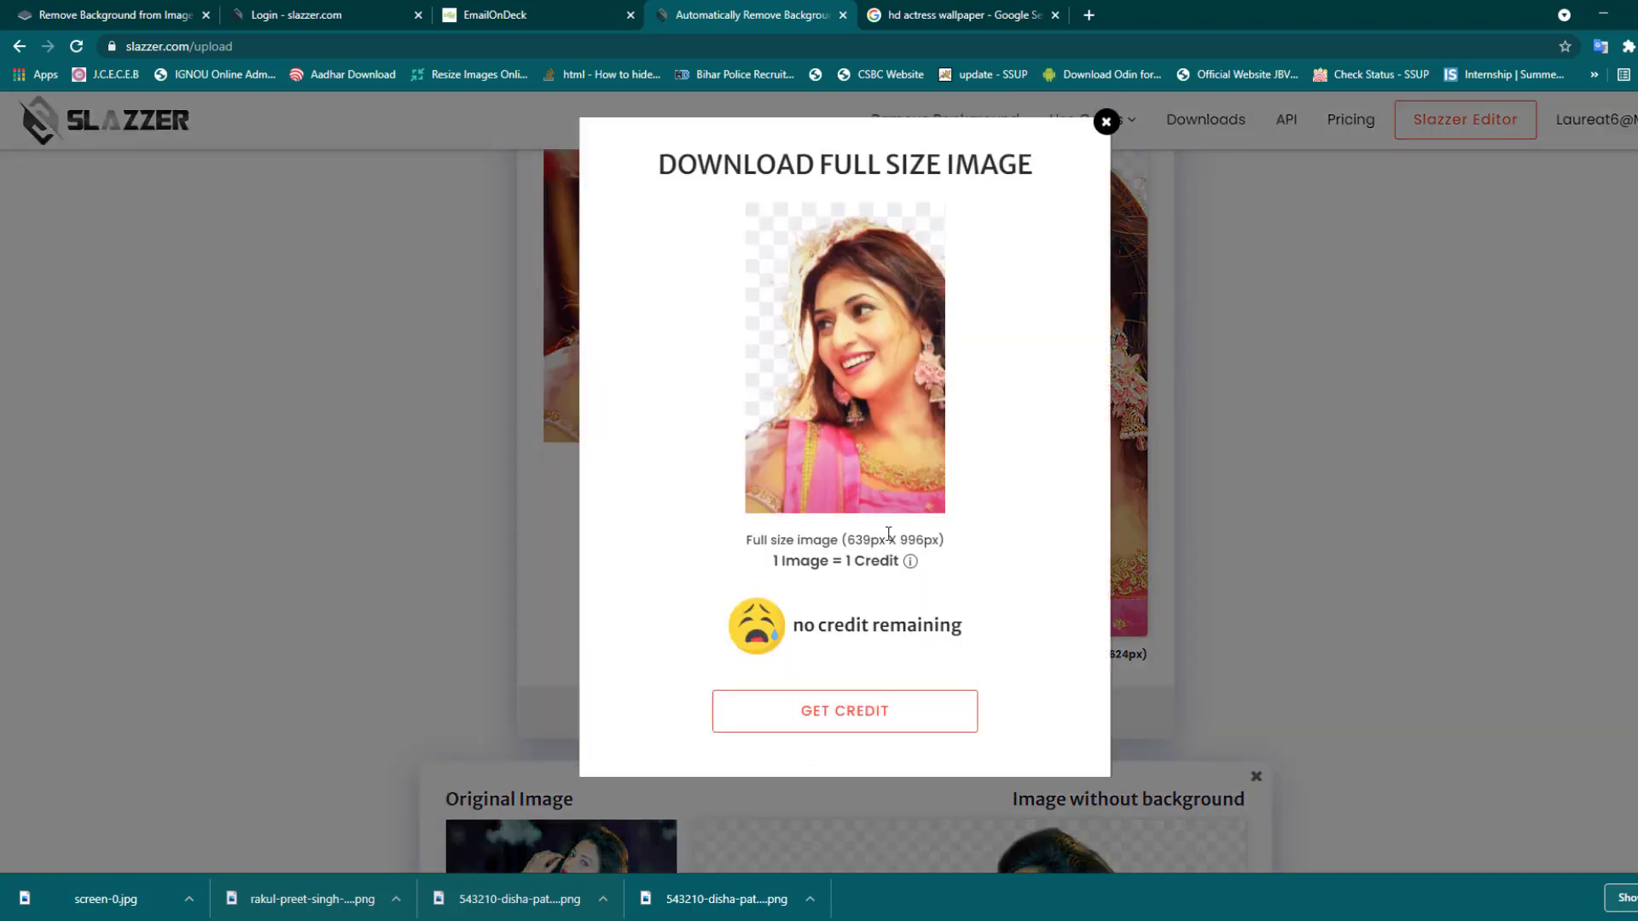
click(1106, 122)
- Download the 400x624 preview-size cutout instead
scroll(1284, 464, down, 10)
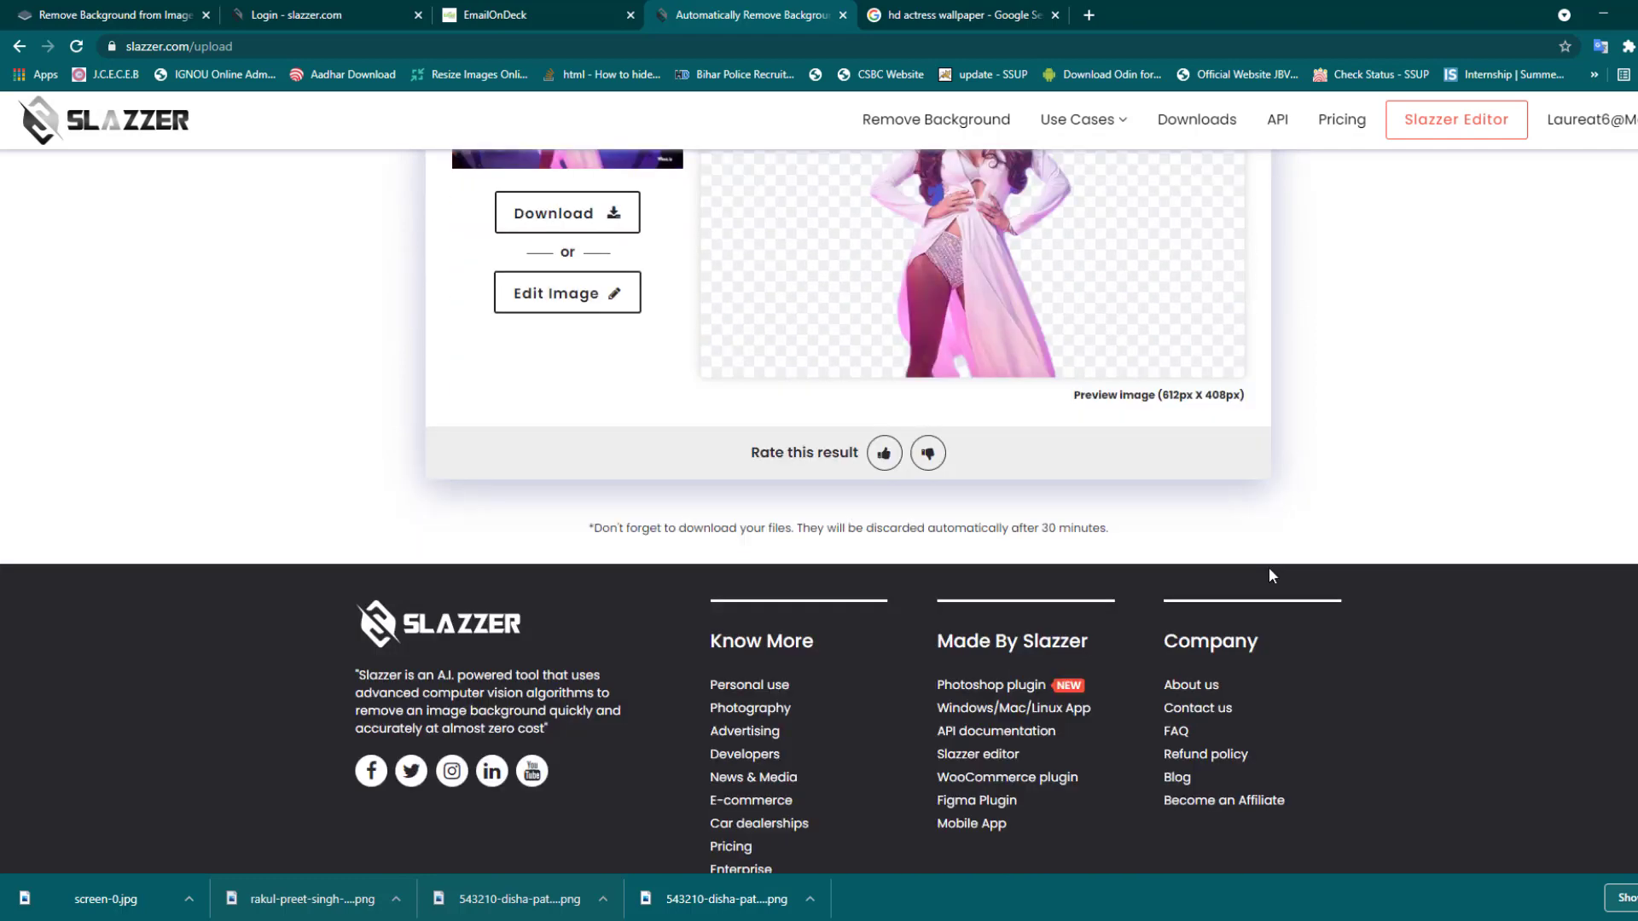
scroll(1269, 569, up, 6)
scroll(891, 522, up, 6)
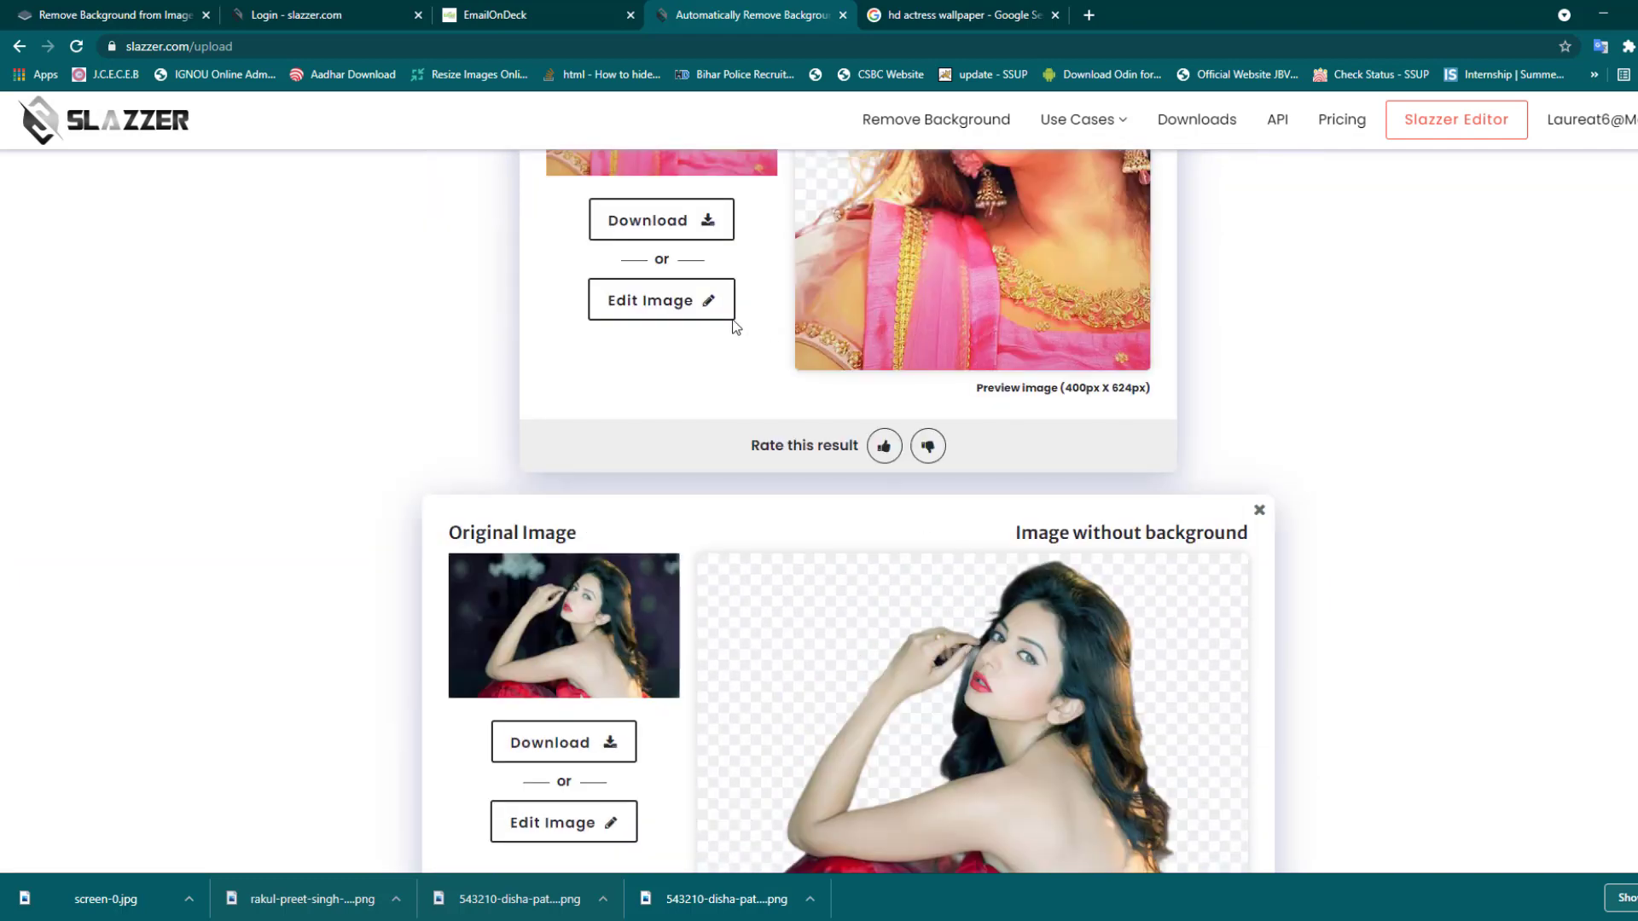
scroll(657, 341, up, 2)
click(669, 398)
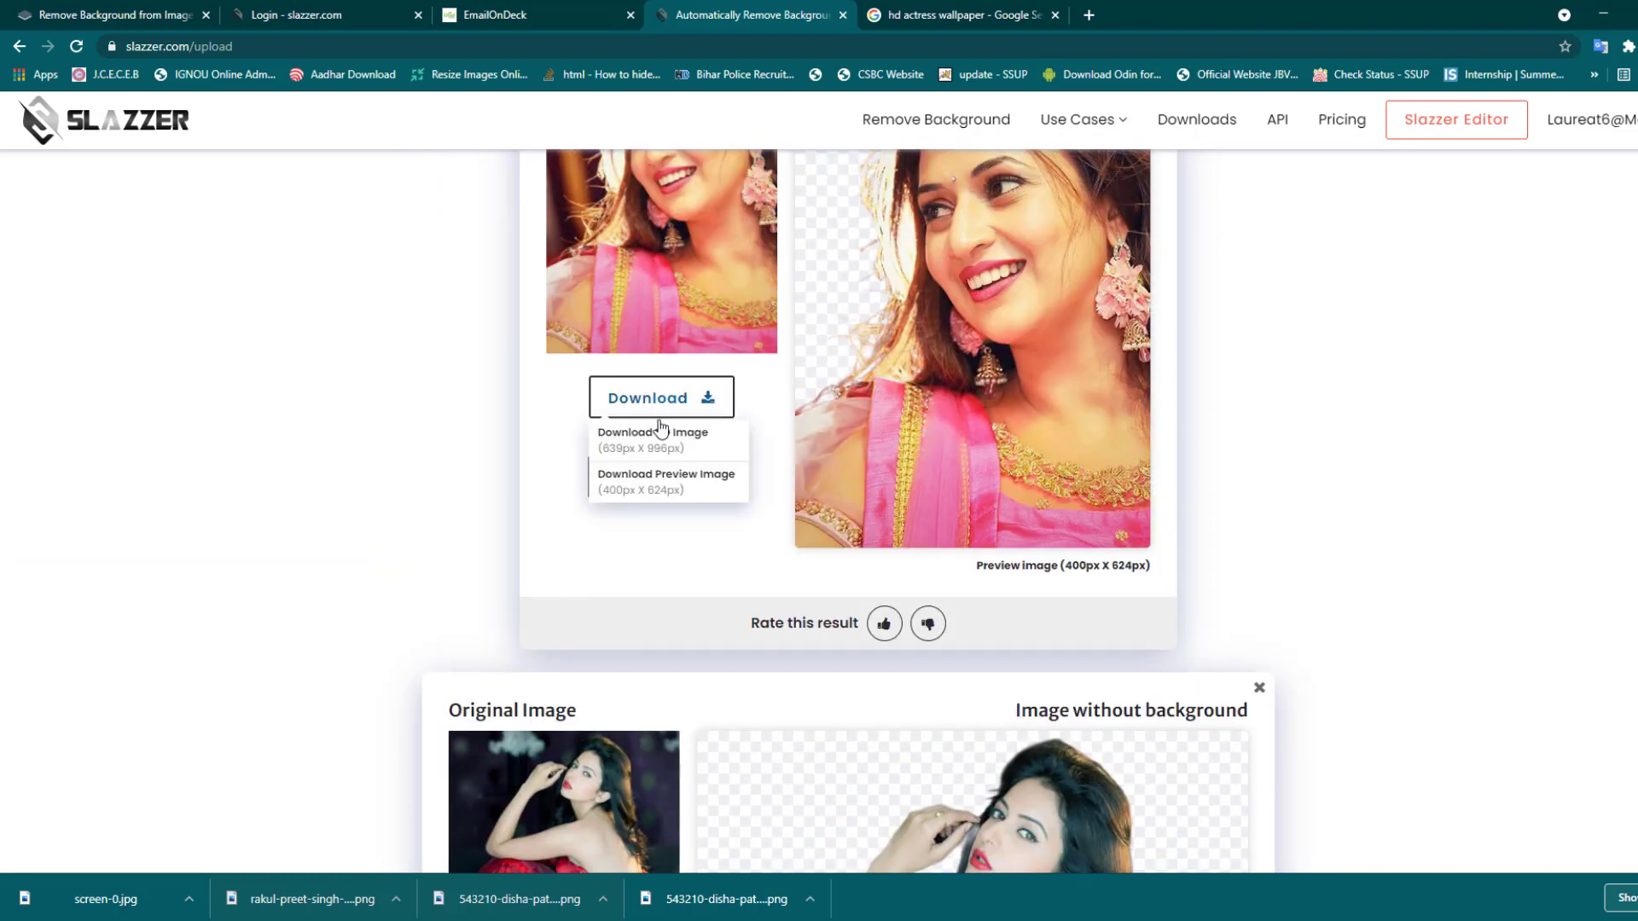
click(675, 491)
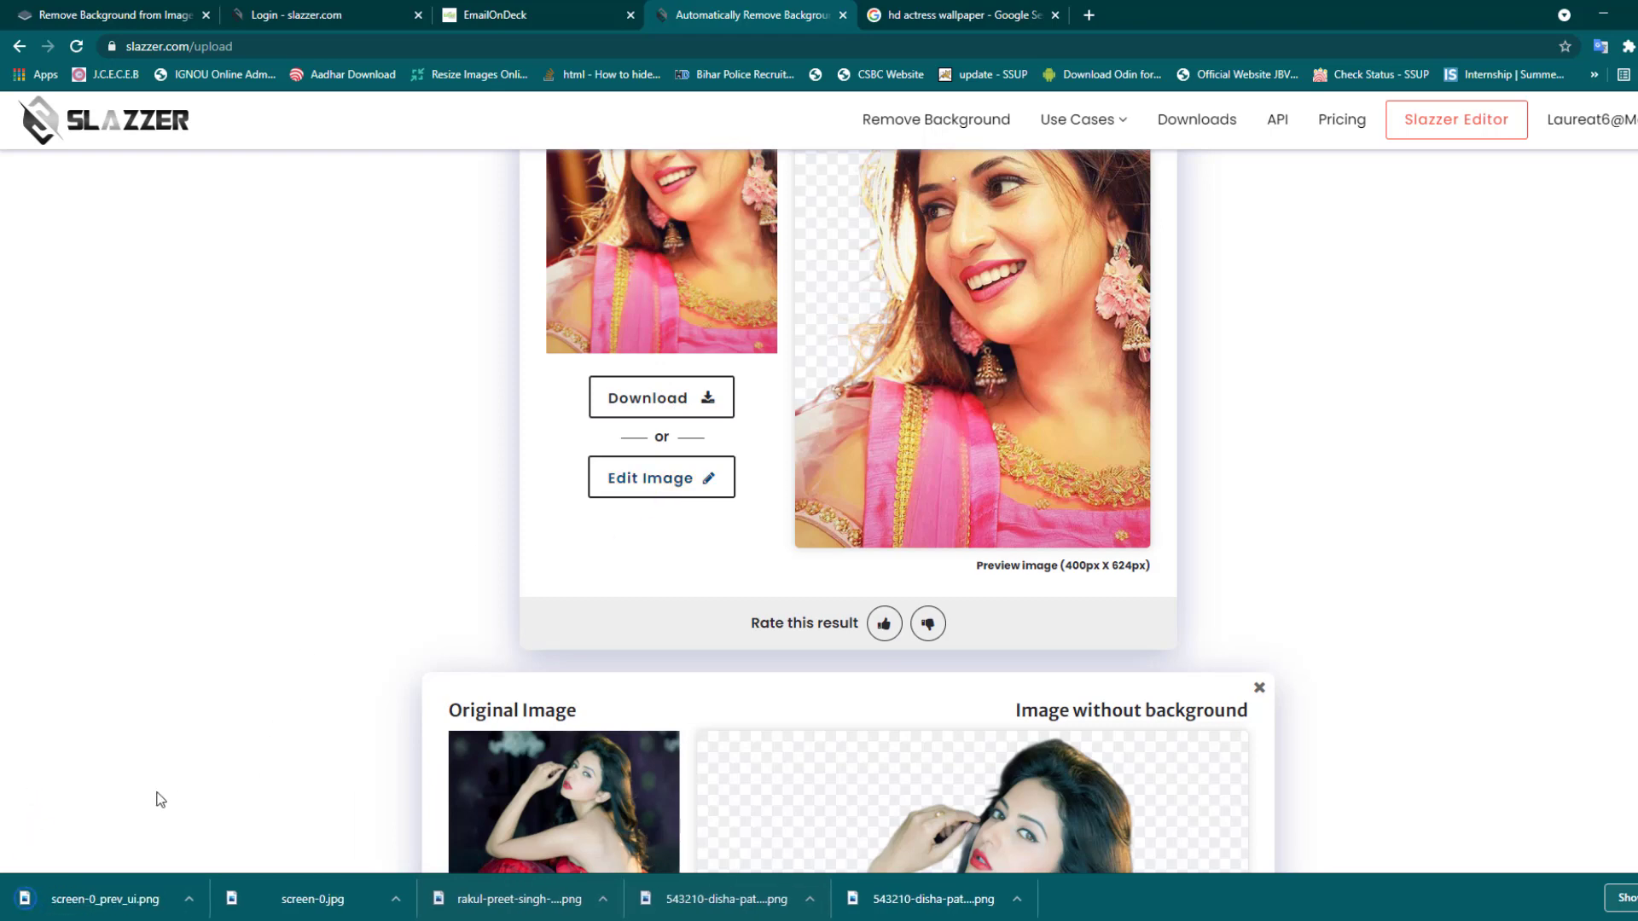
- Place screen-0_prev_ui.png on the canvas as a new layer, enlarged and shifted right
drag(457, 849, 680, 904)
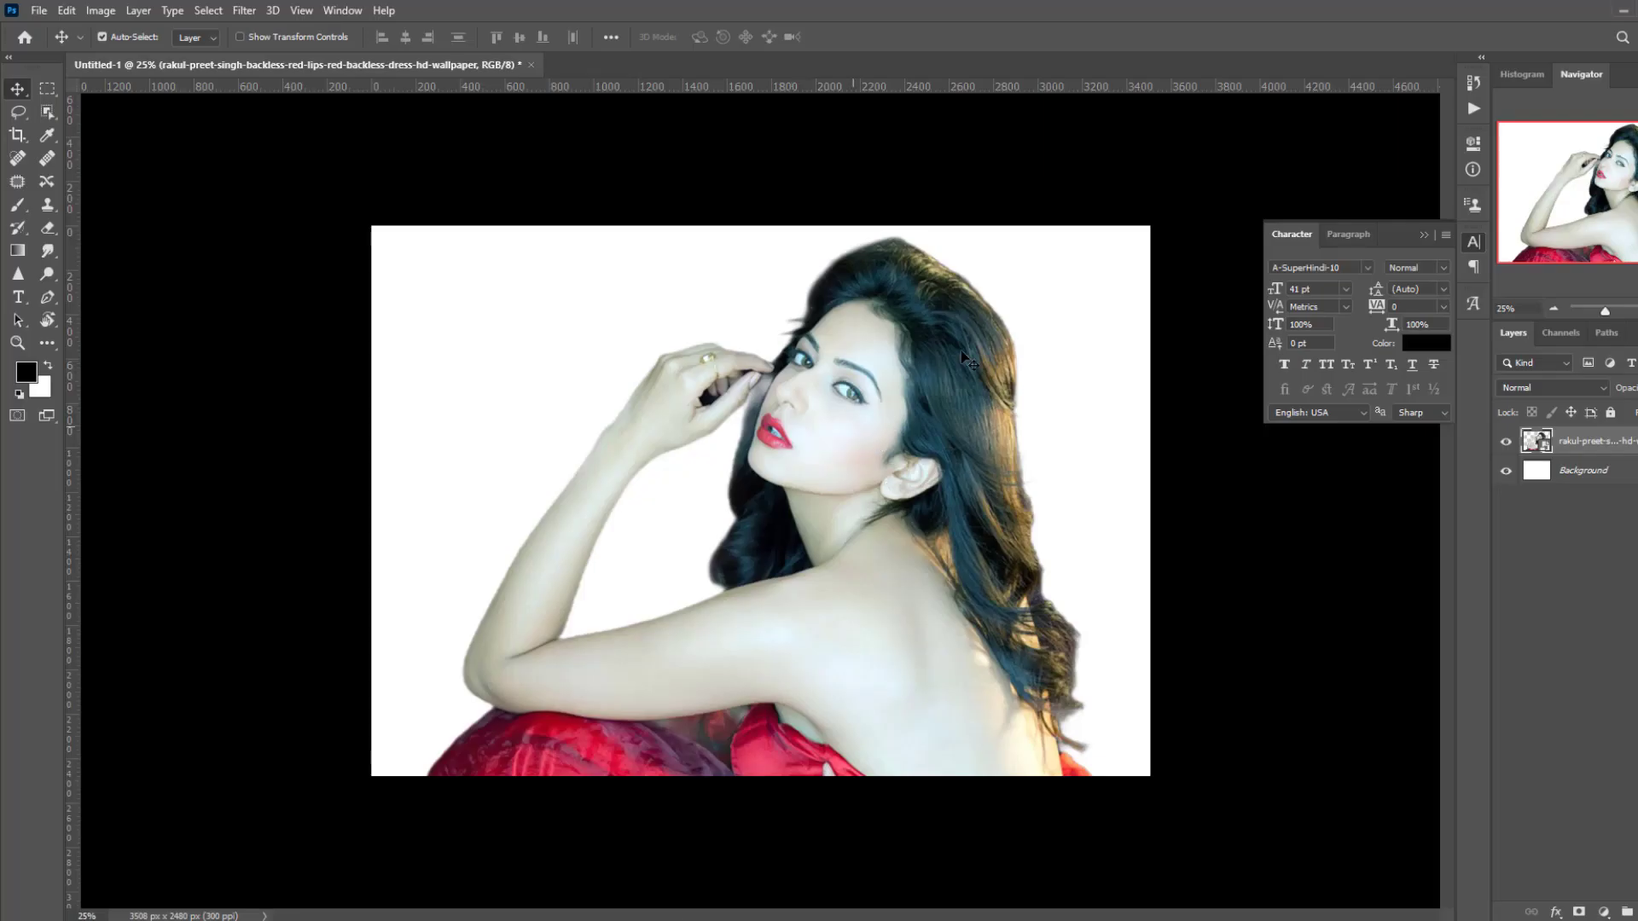
drag(968, 358, 1028, 179)
drag(831, 470, 1007, 461)
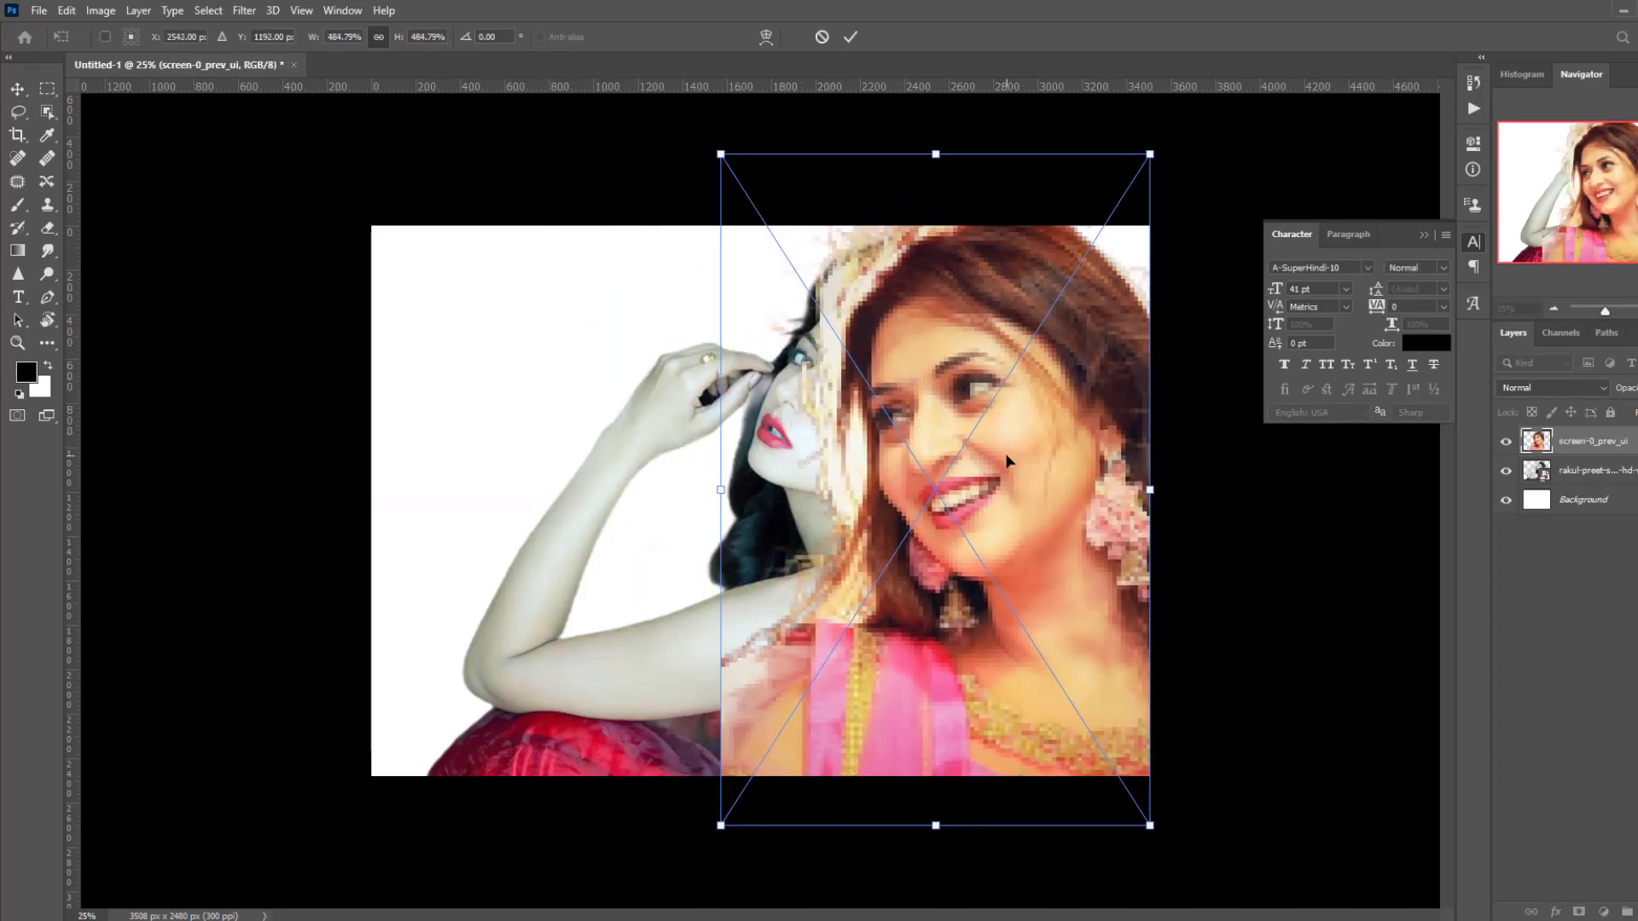
key(Return)
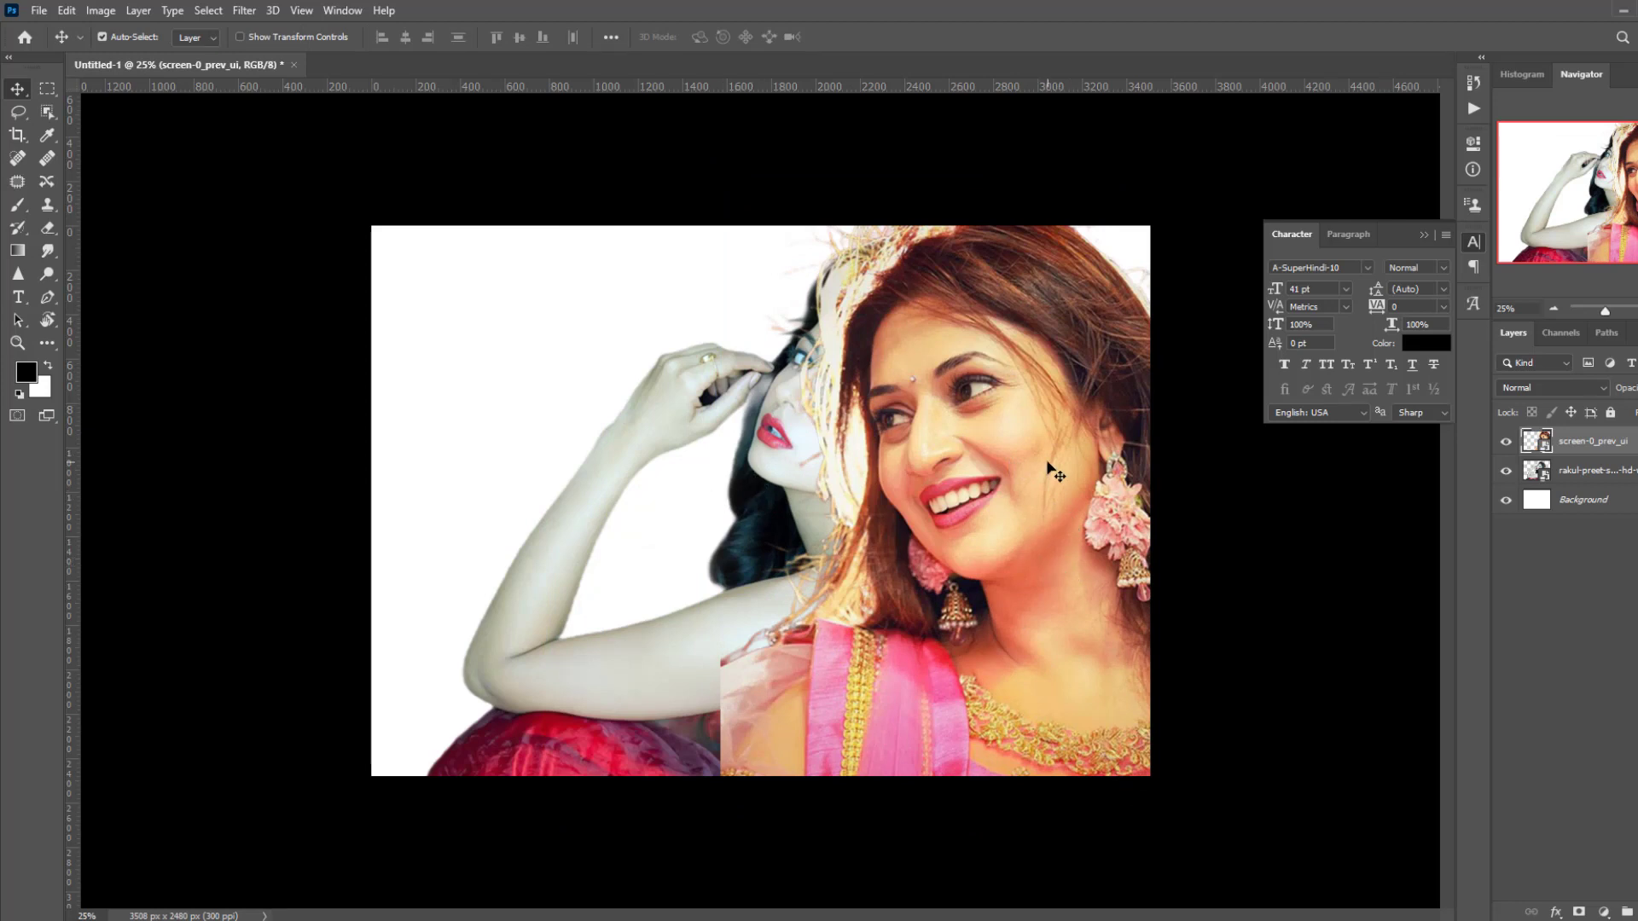
- Try the Eraser, rasterizing the cutout layer, then return to the Move tool
key(e)
click(1028, 466)
key(Return)
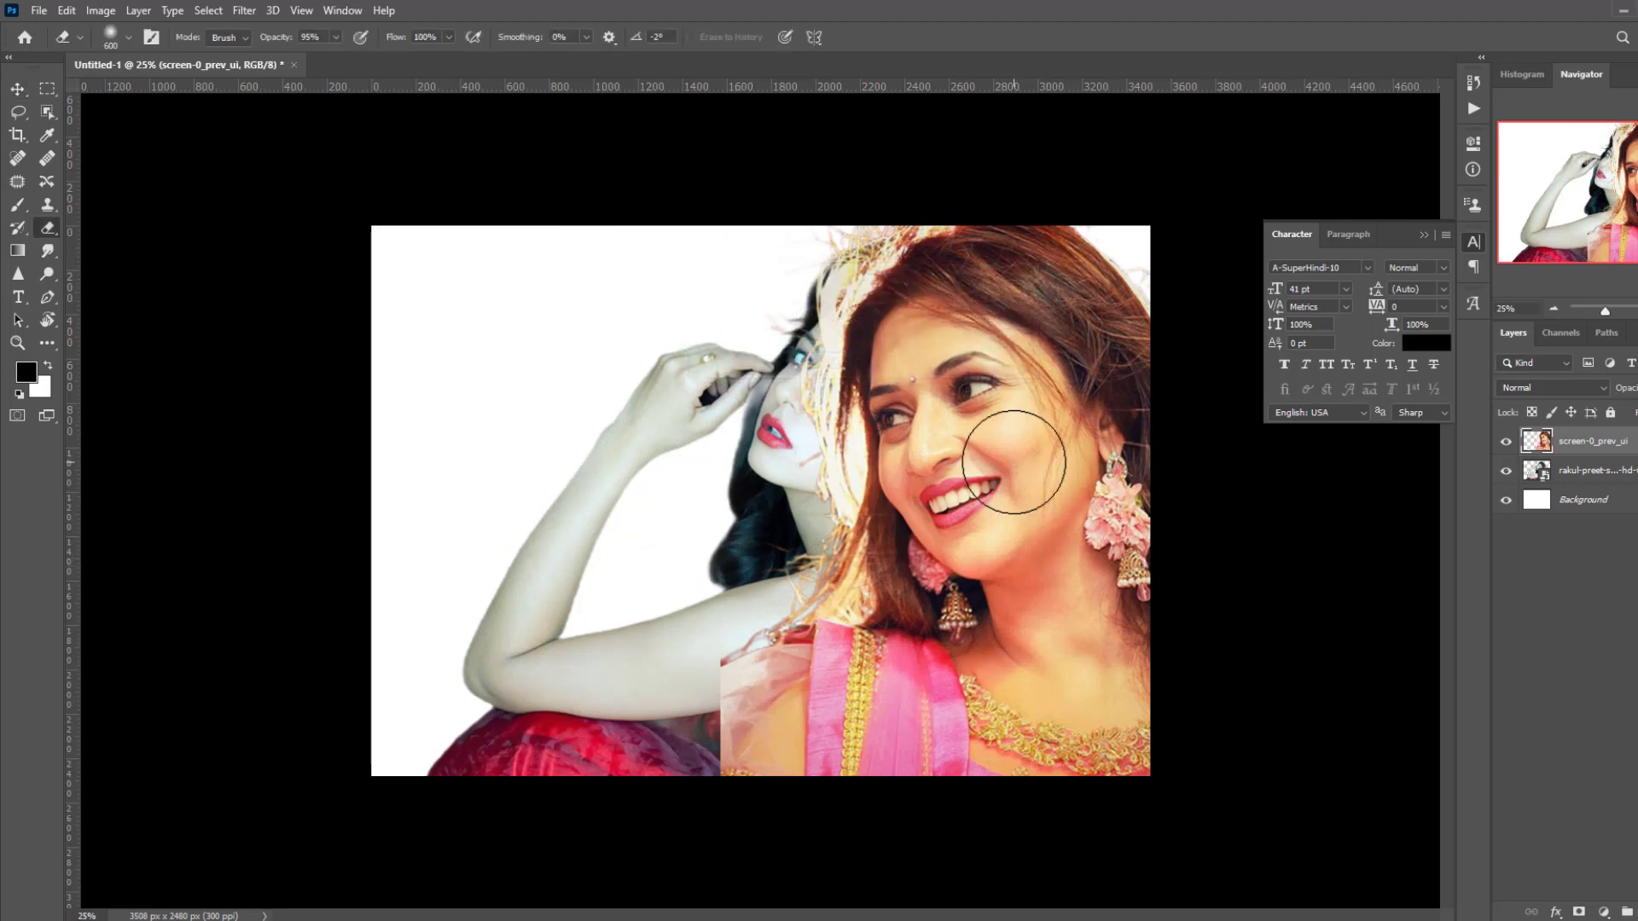
key(v)
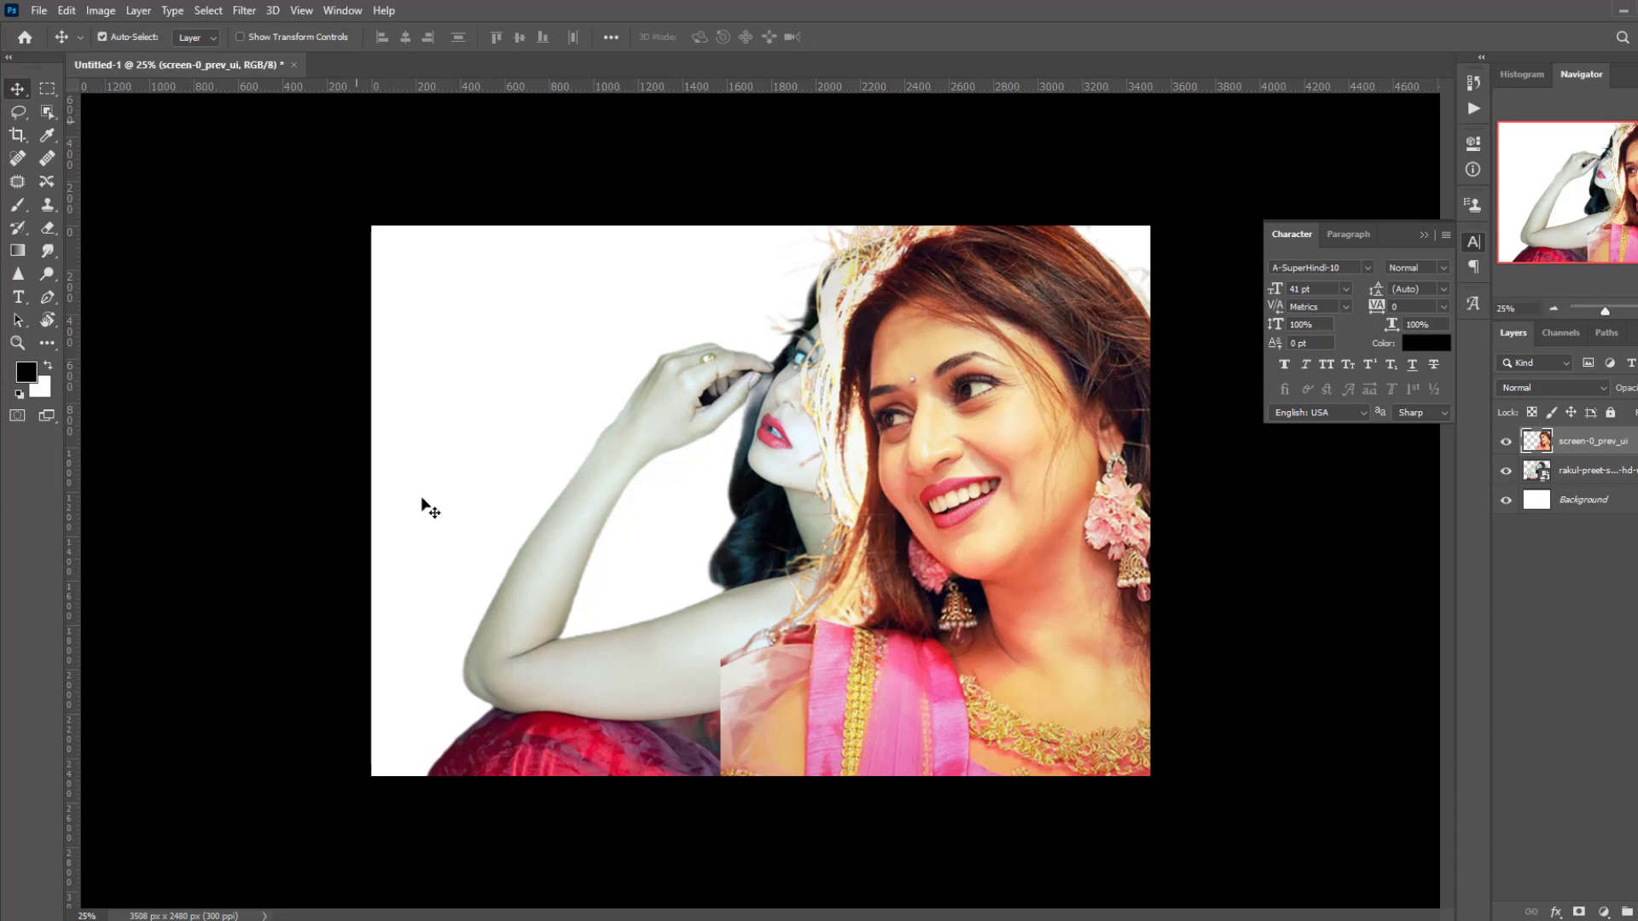
key(alt+Tab)
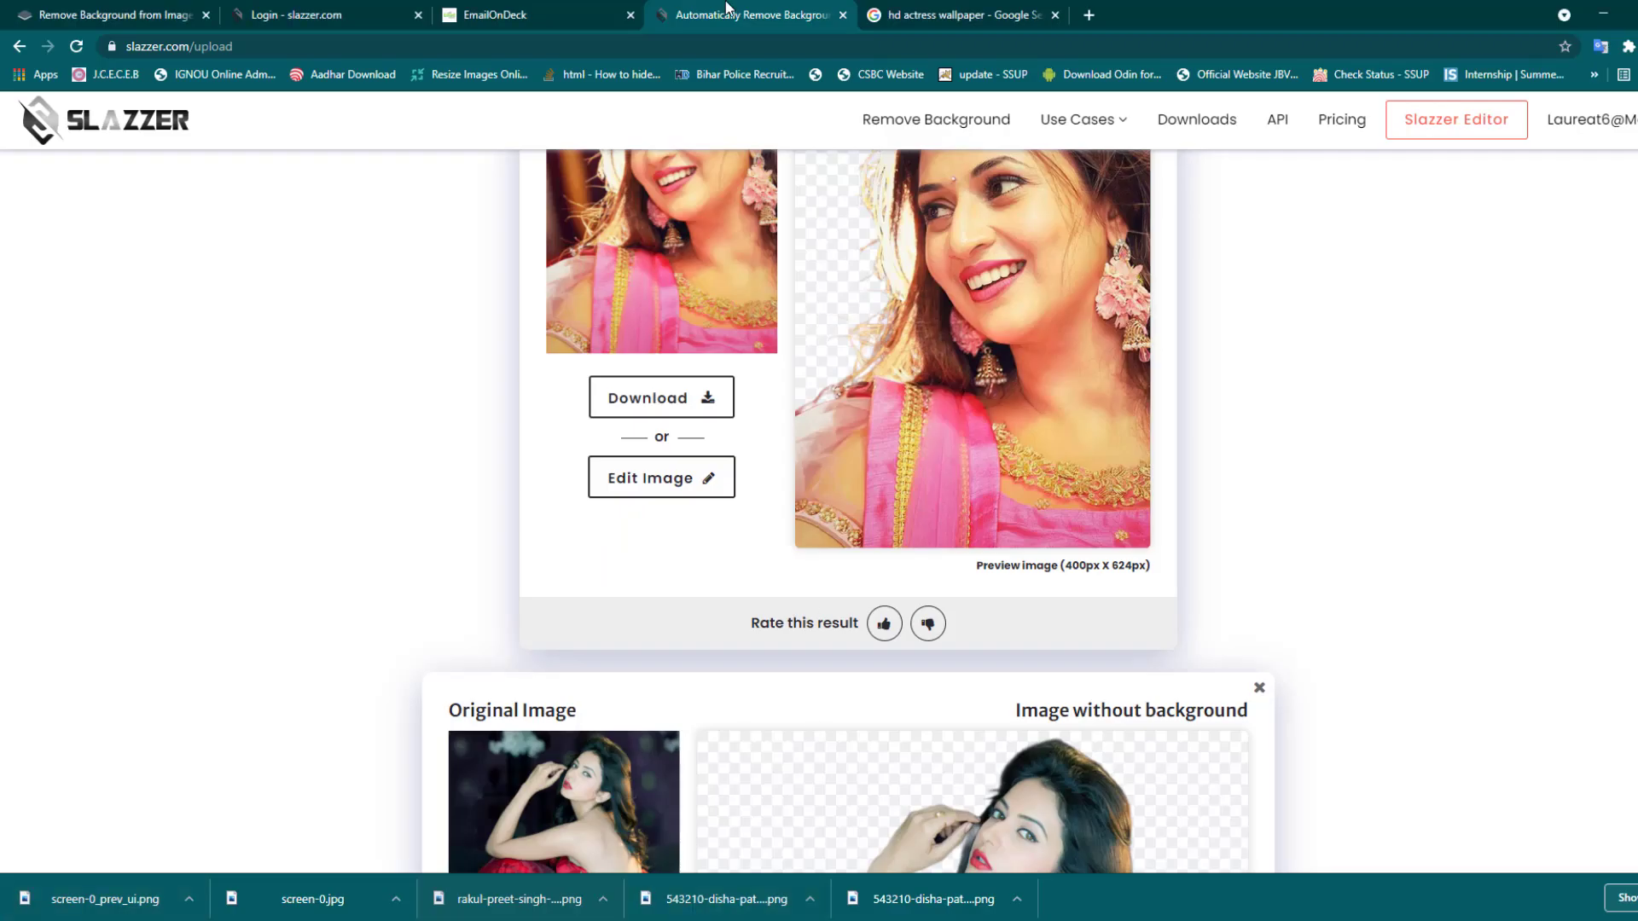
- Go to the remove.bg home page and start signing up for an account
click(545, 15)
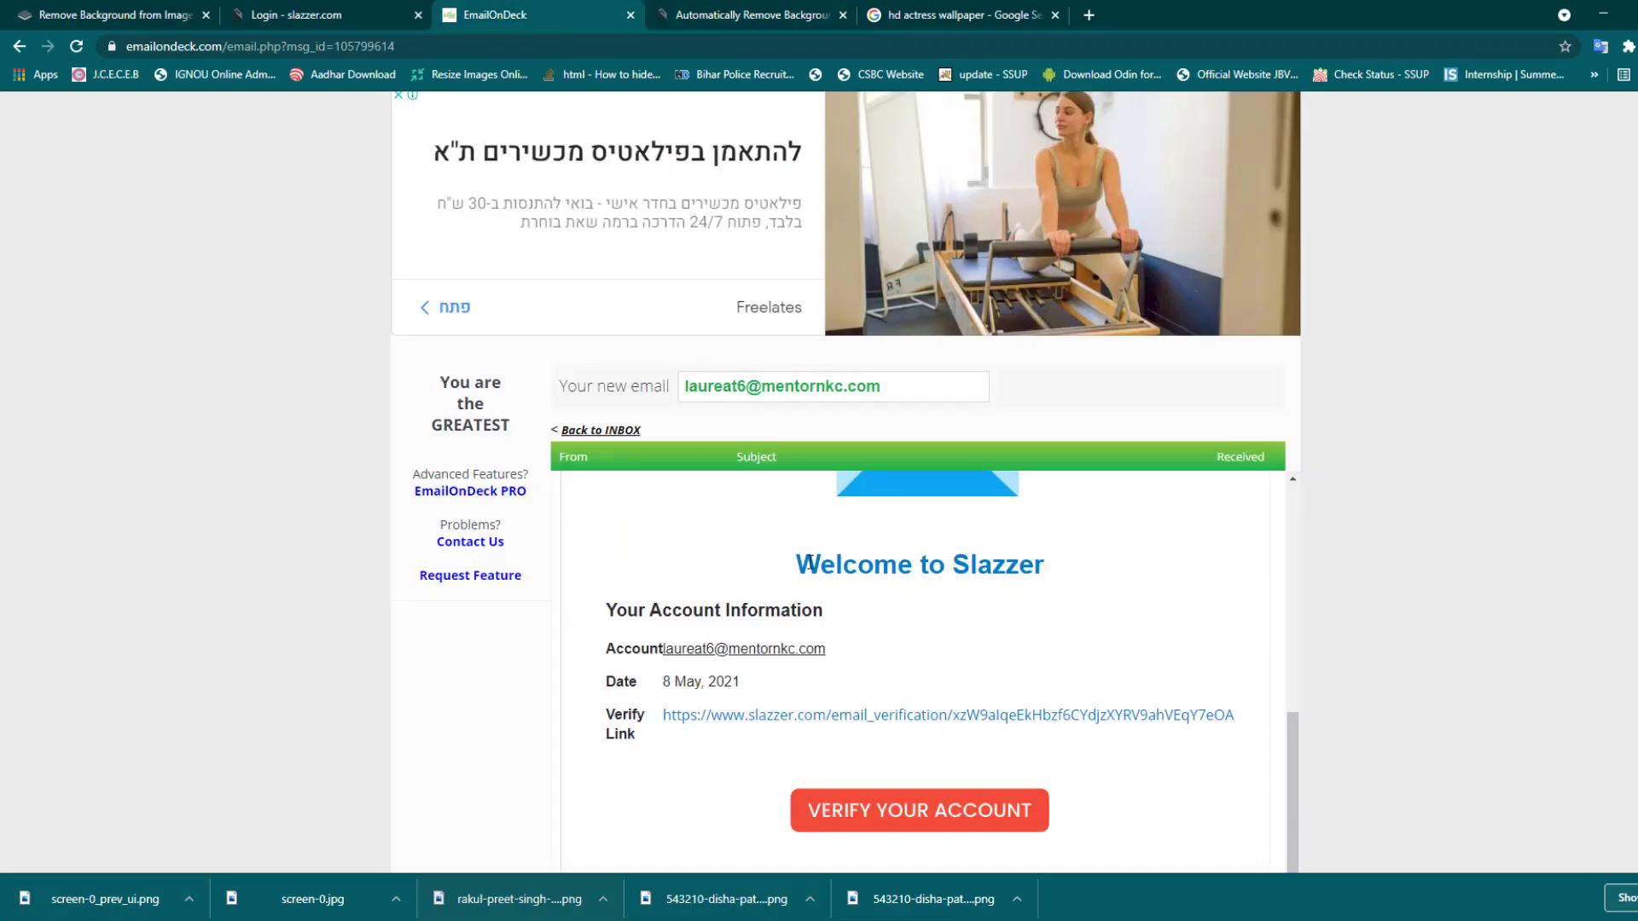
scroll(819, 546, up, 5)
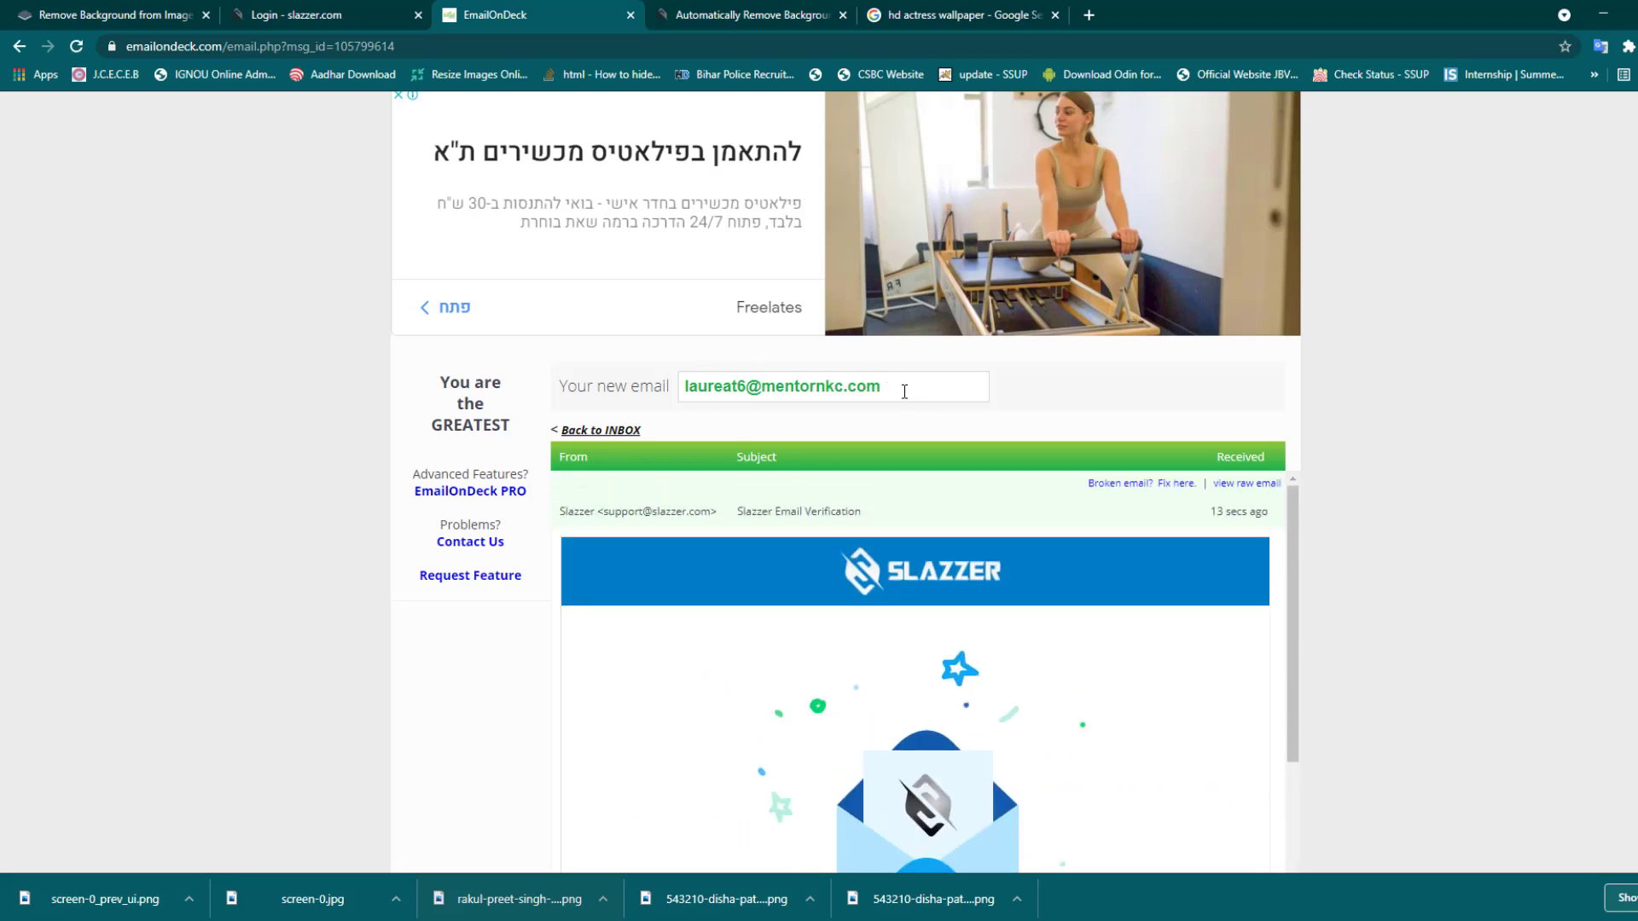
click(127, 11)
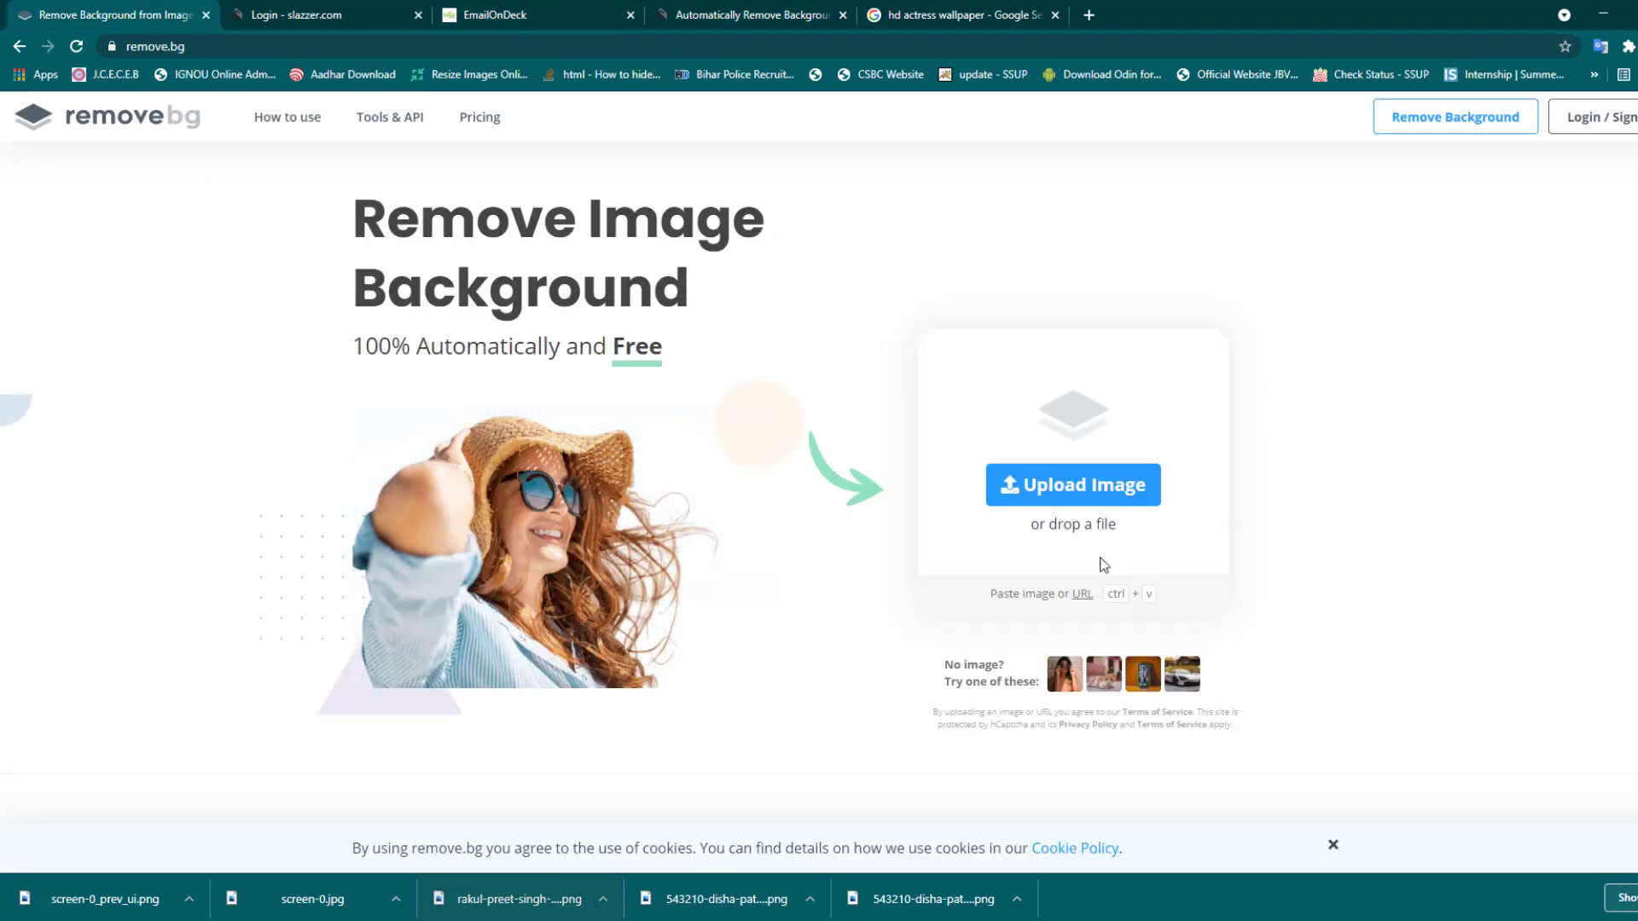
click(1592, 117)
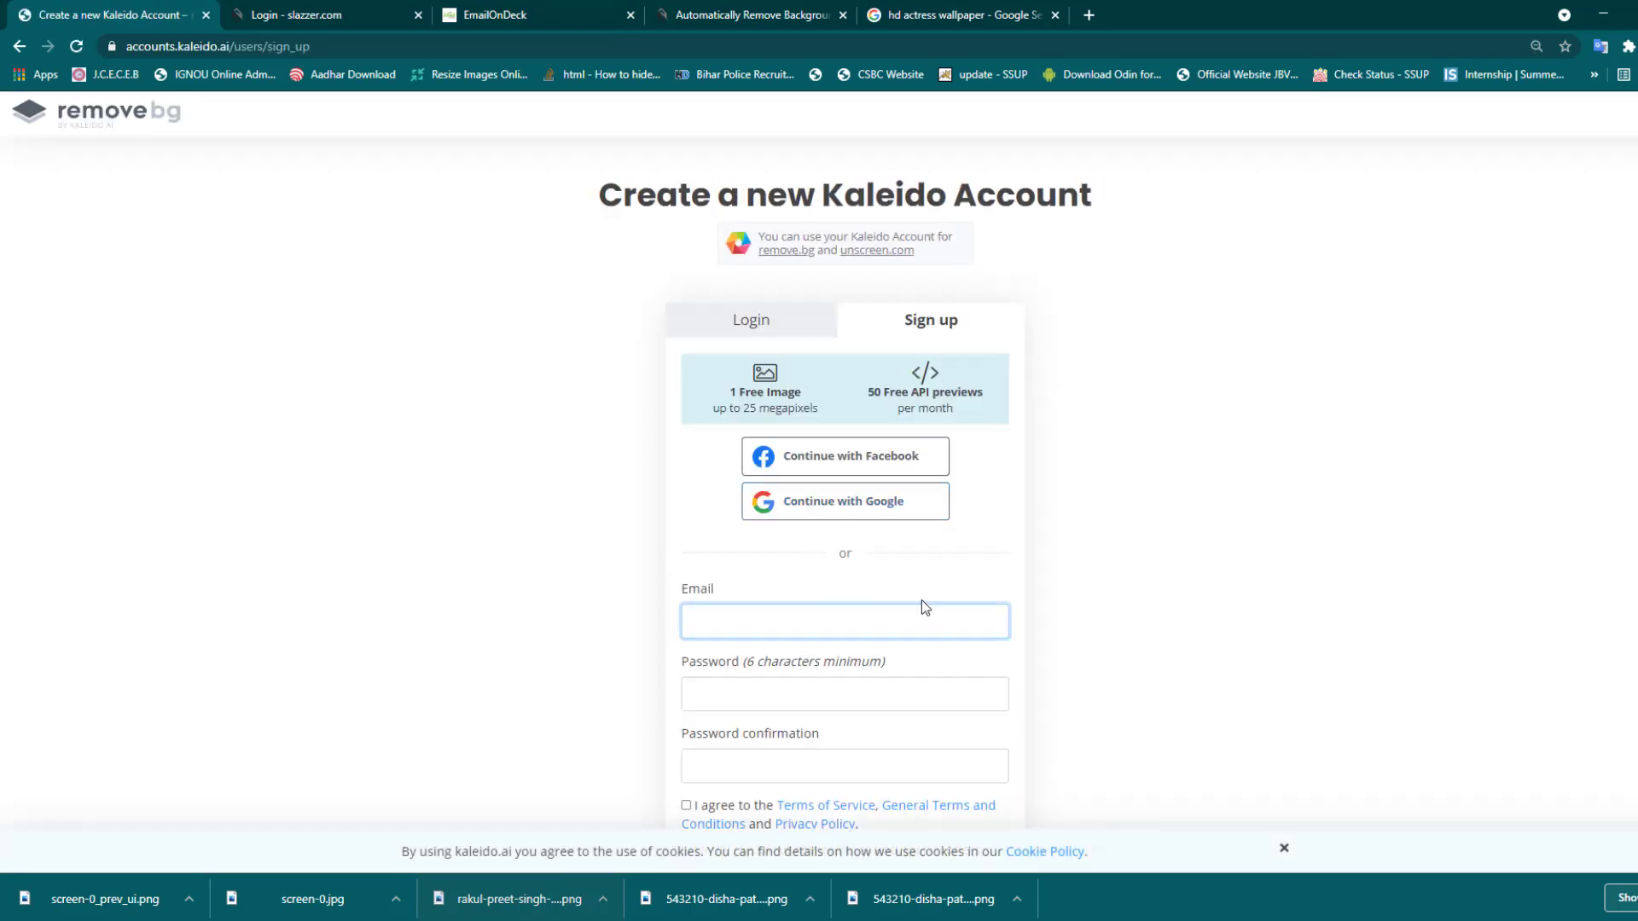
- Paste the temporary inbox address into Email, accept the terms, and submit the sign-up form
key(ctrl+Tab)
click(579, 7)
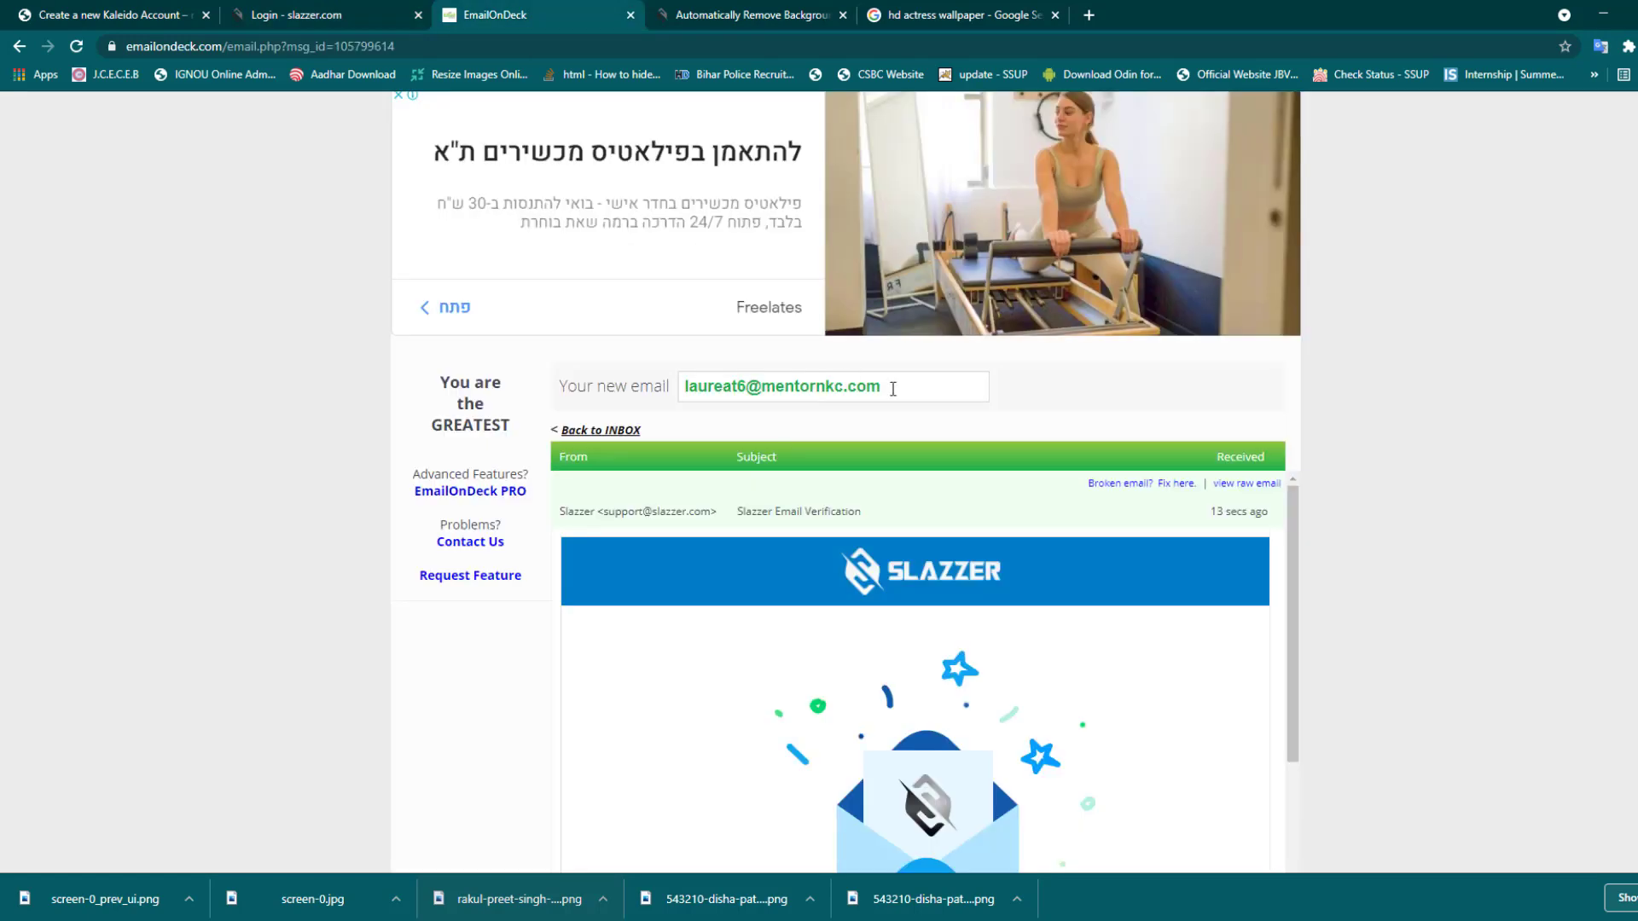
drag(896, 385, 495, 376)
key(ctrl+c)
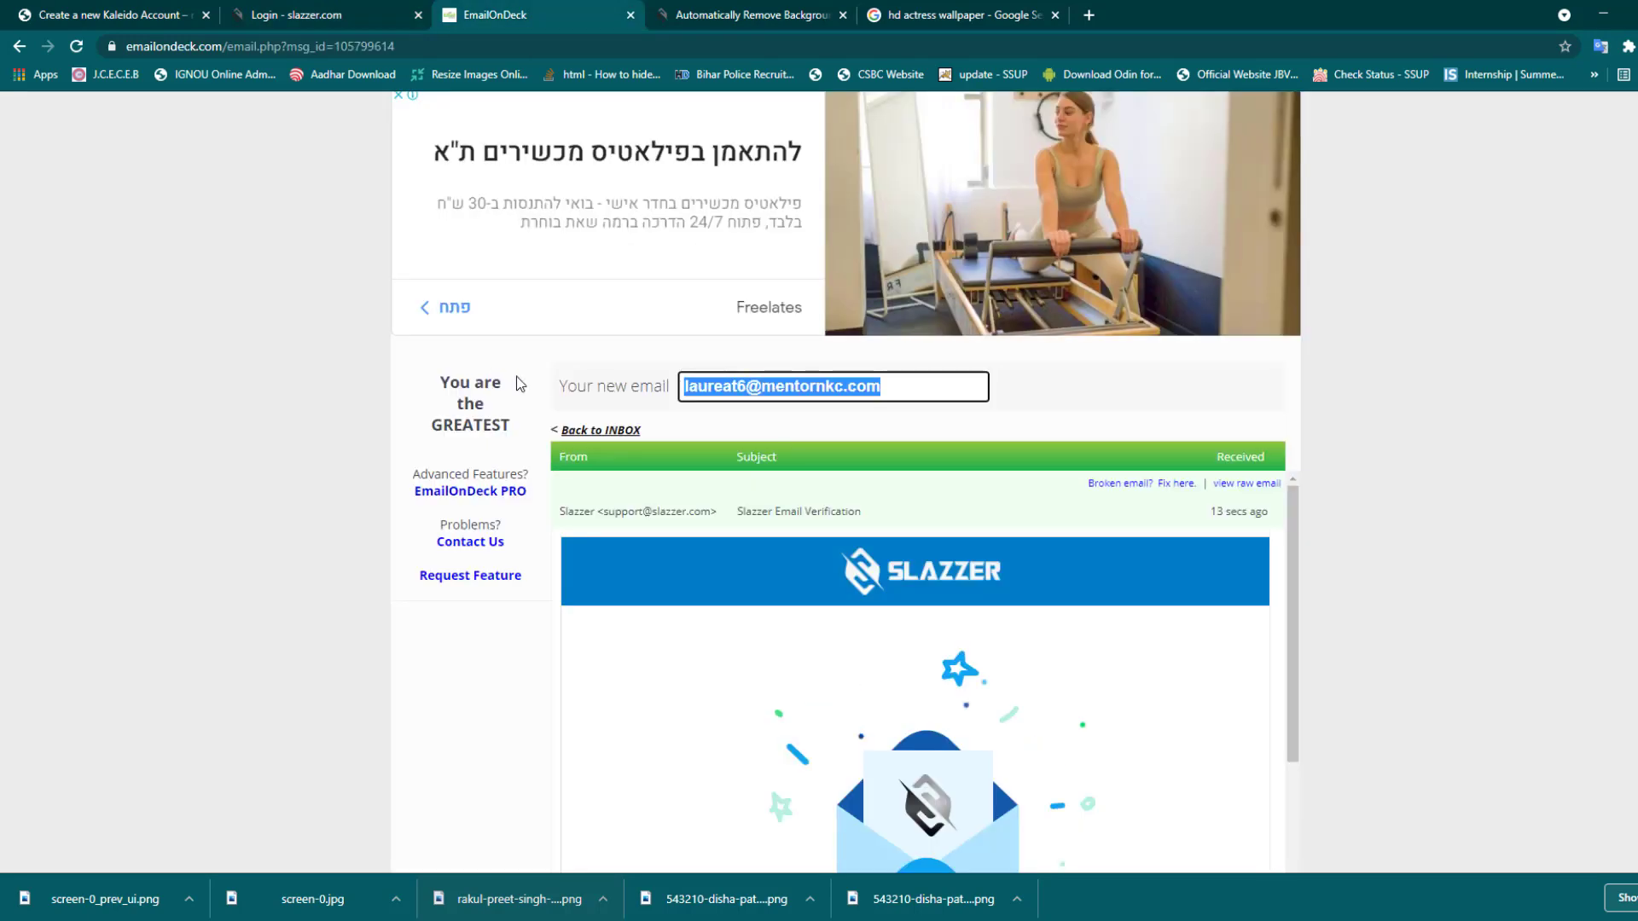
key(ctrl+1)
key(ctrl+v)
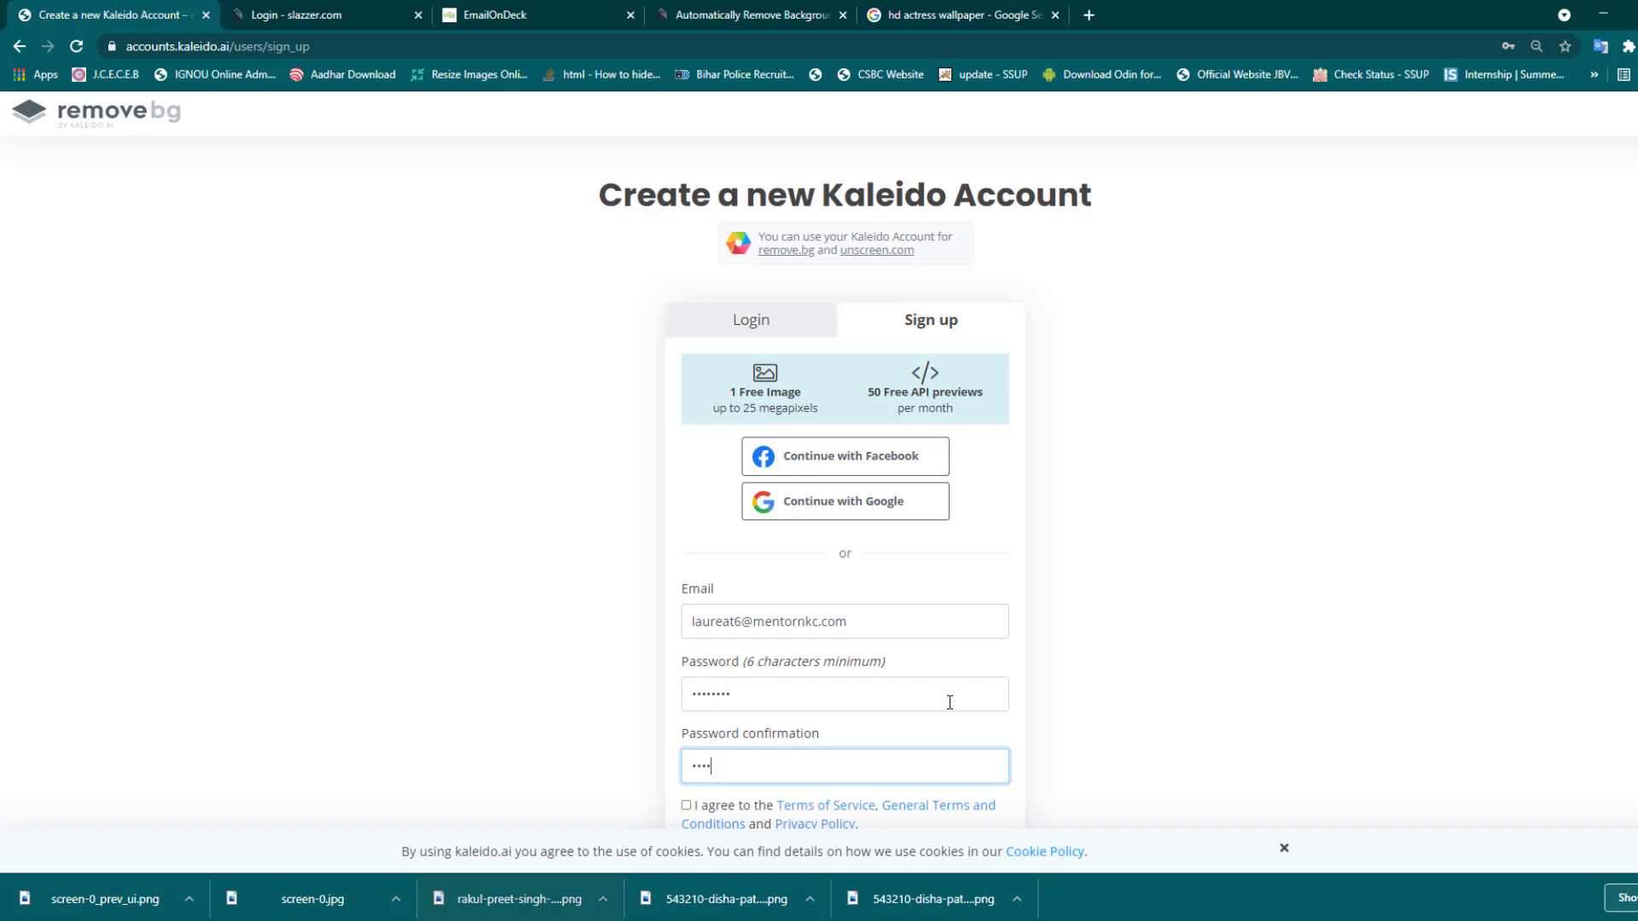
scroll(1047, 673, down, 3)
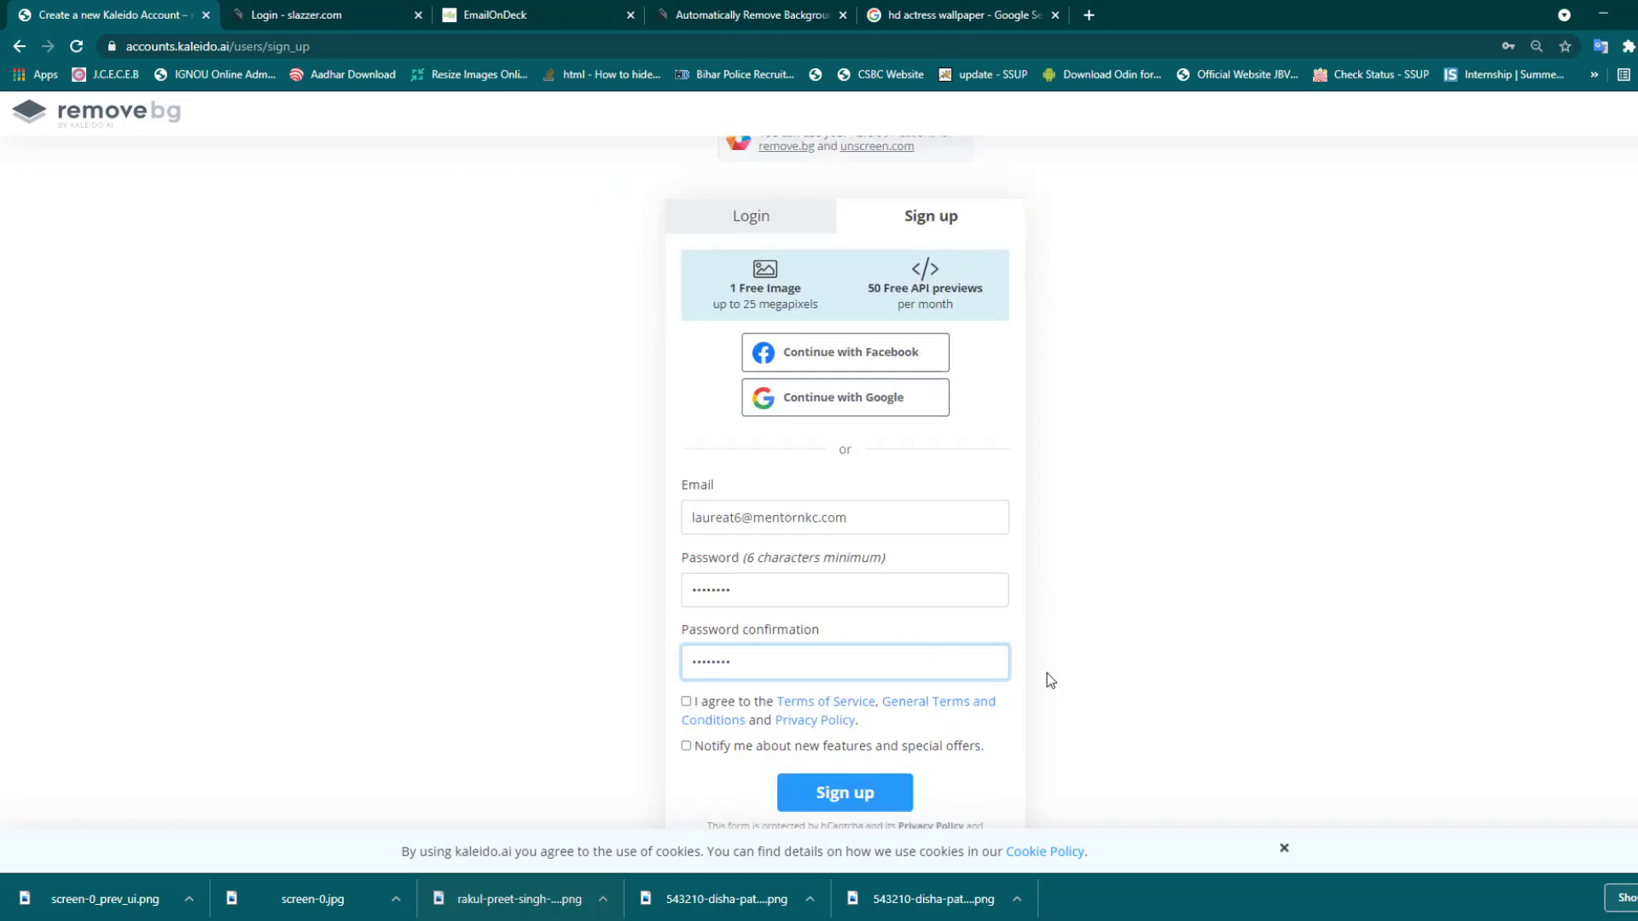
click(687, 543)
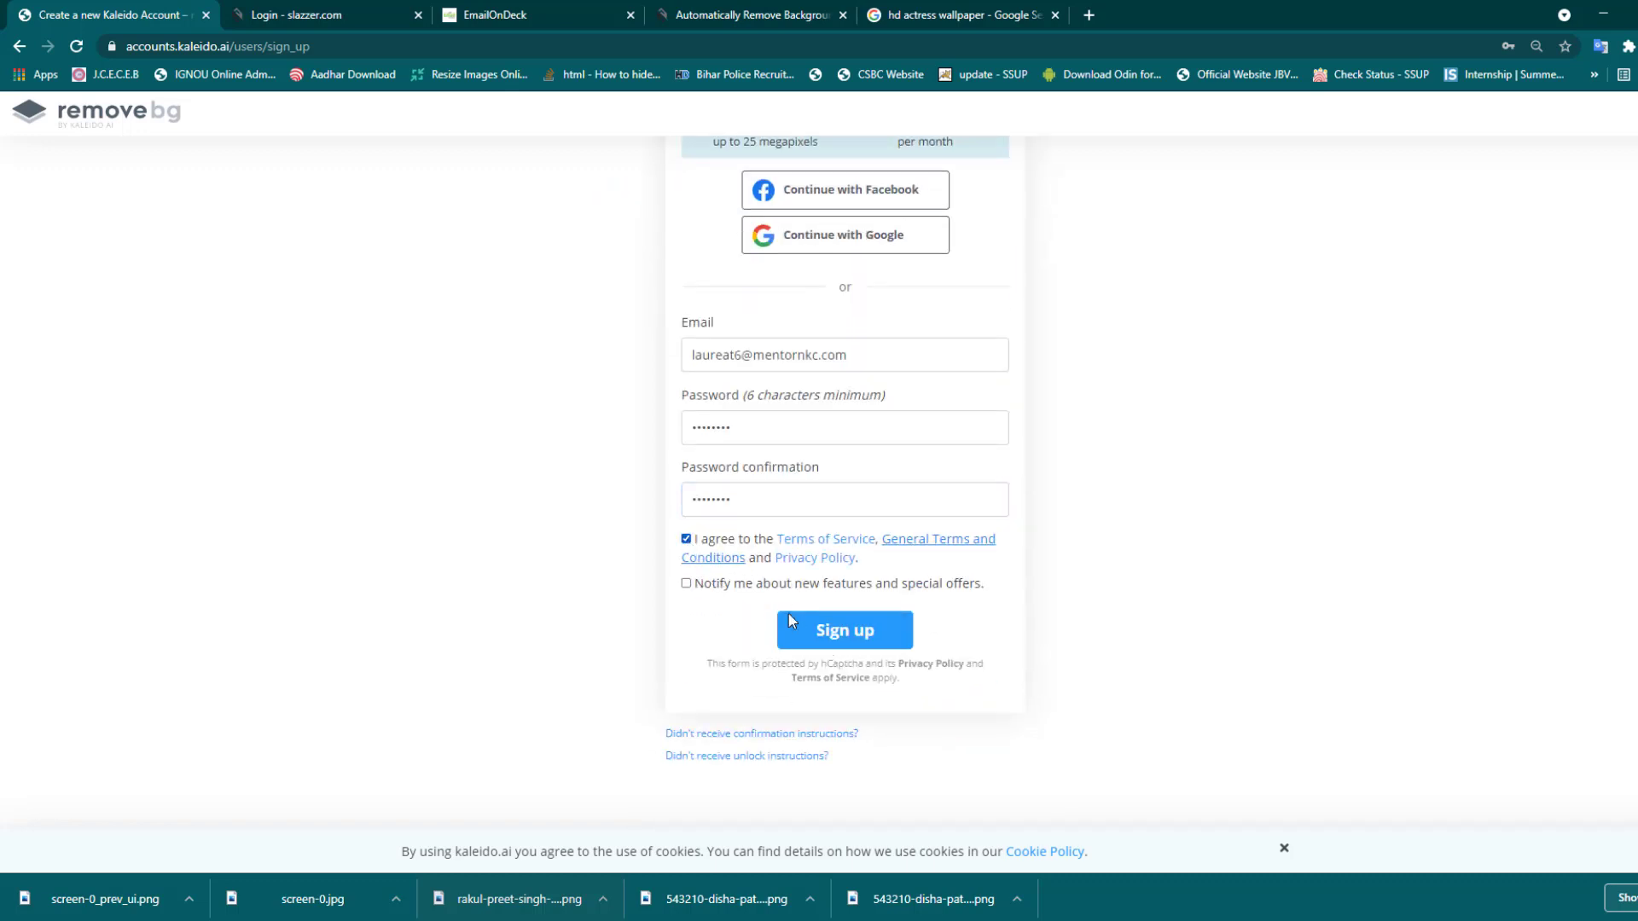
click(870, 627)
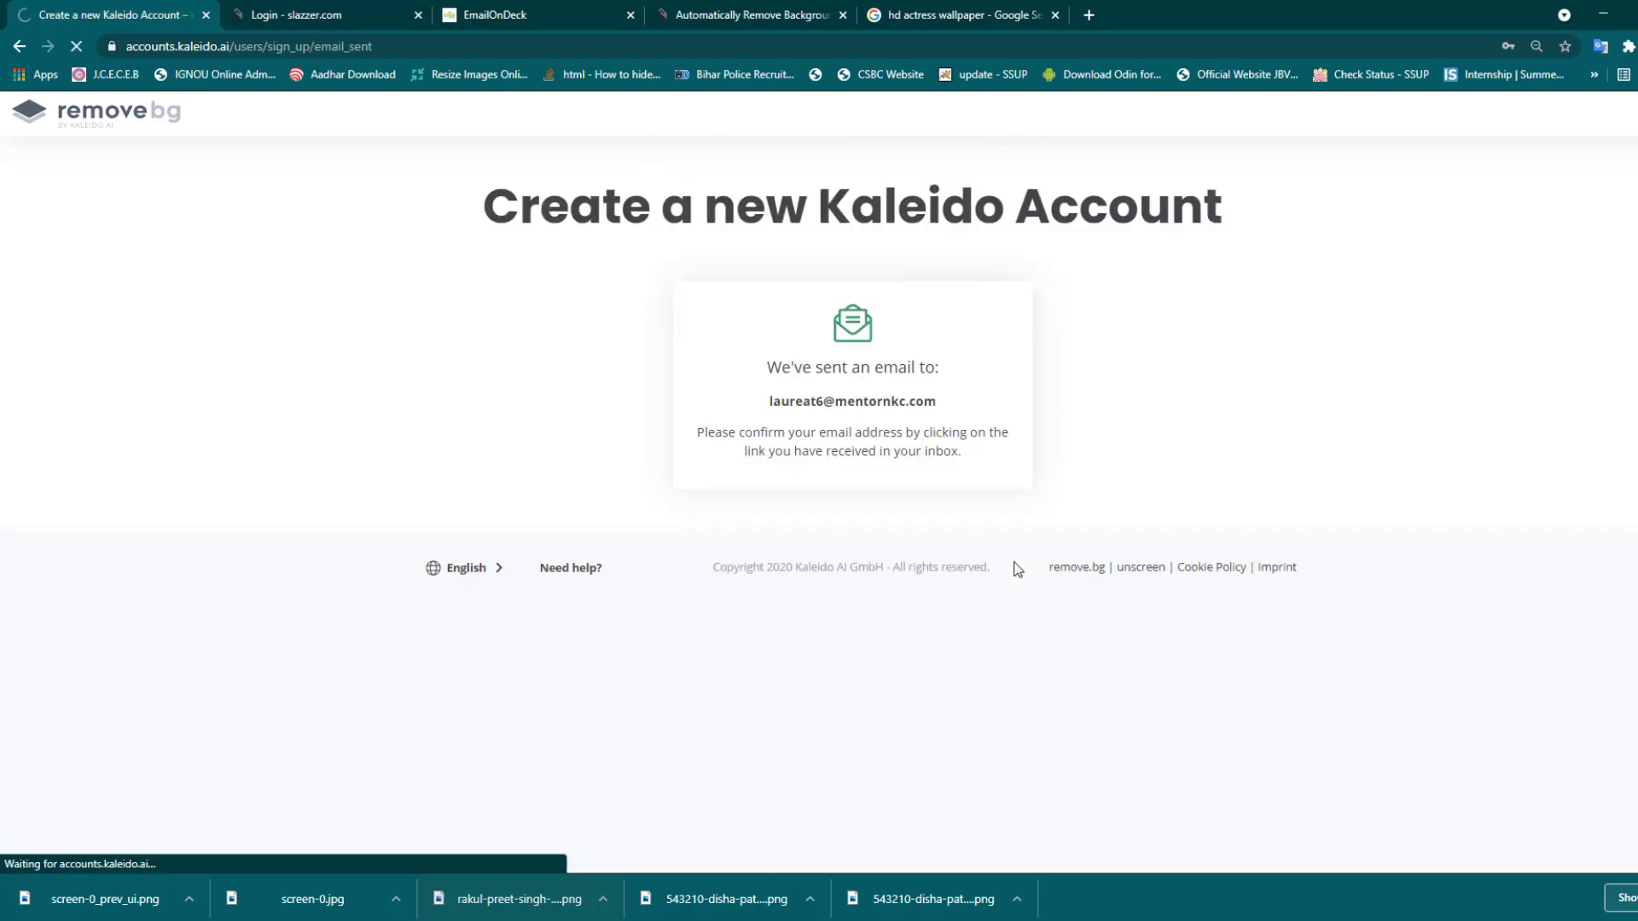
click(544, 19)
click(603, 433)
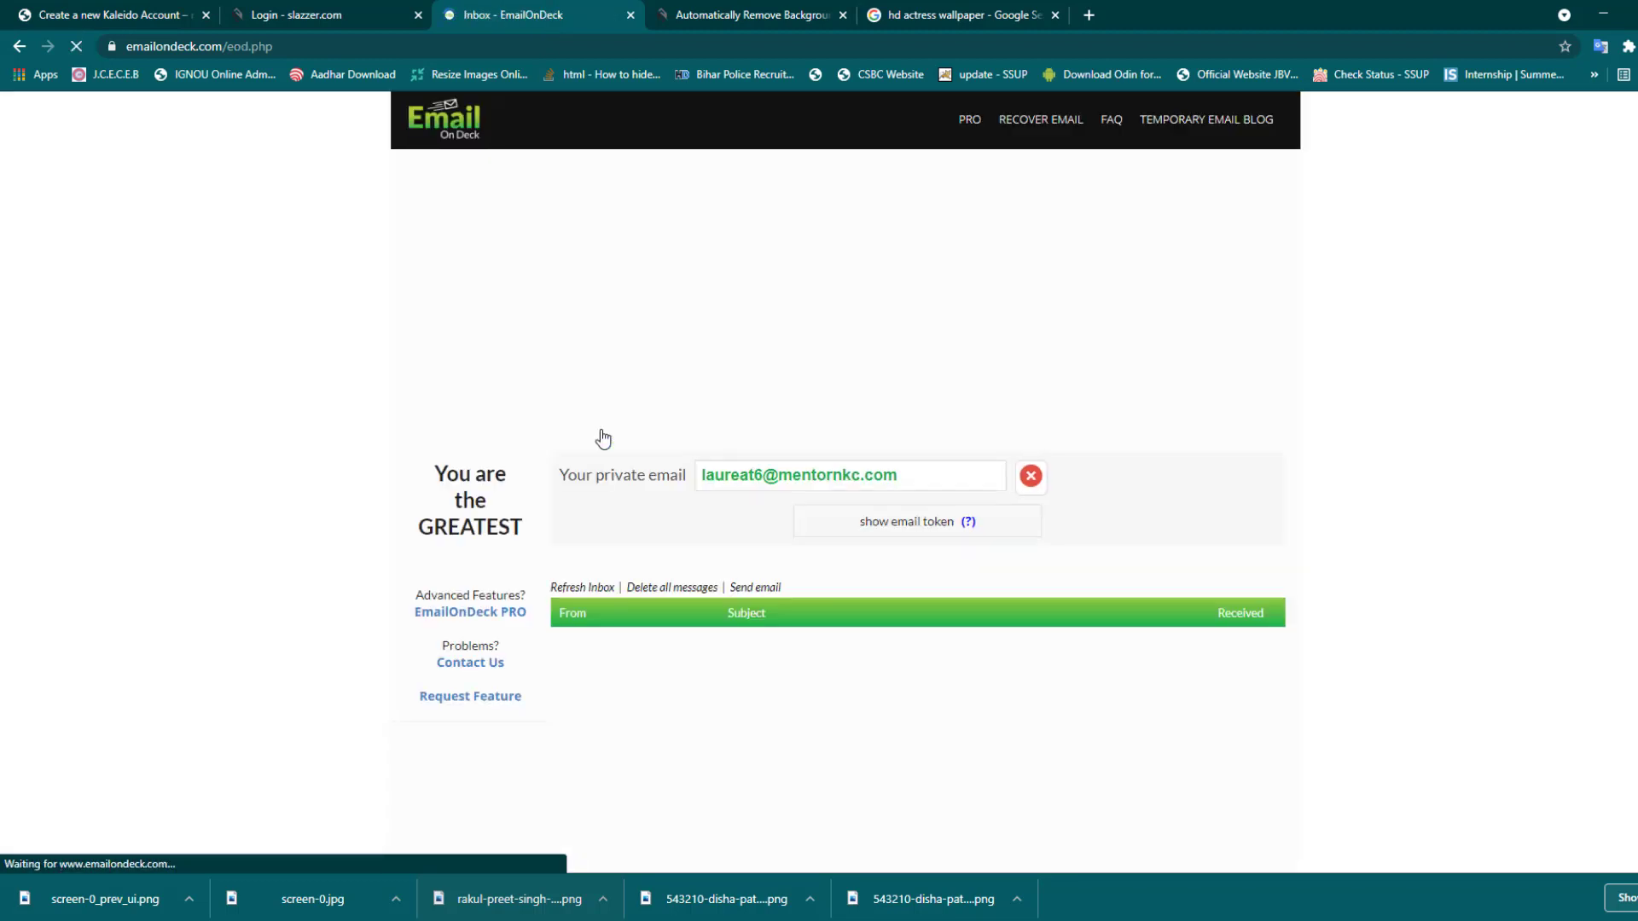
- Open the remove.bg 'Activate your account' email and activate the new account
scroll(924, 541, down, 1)
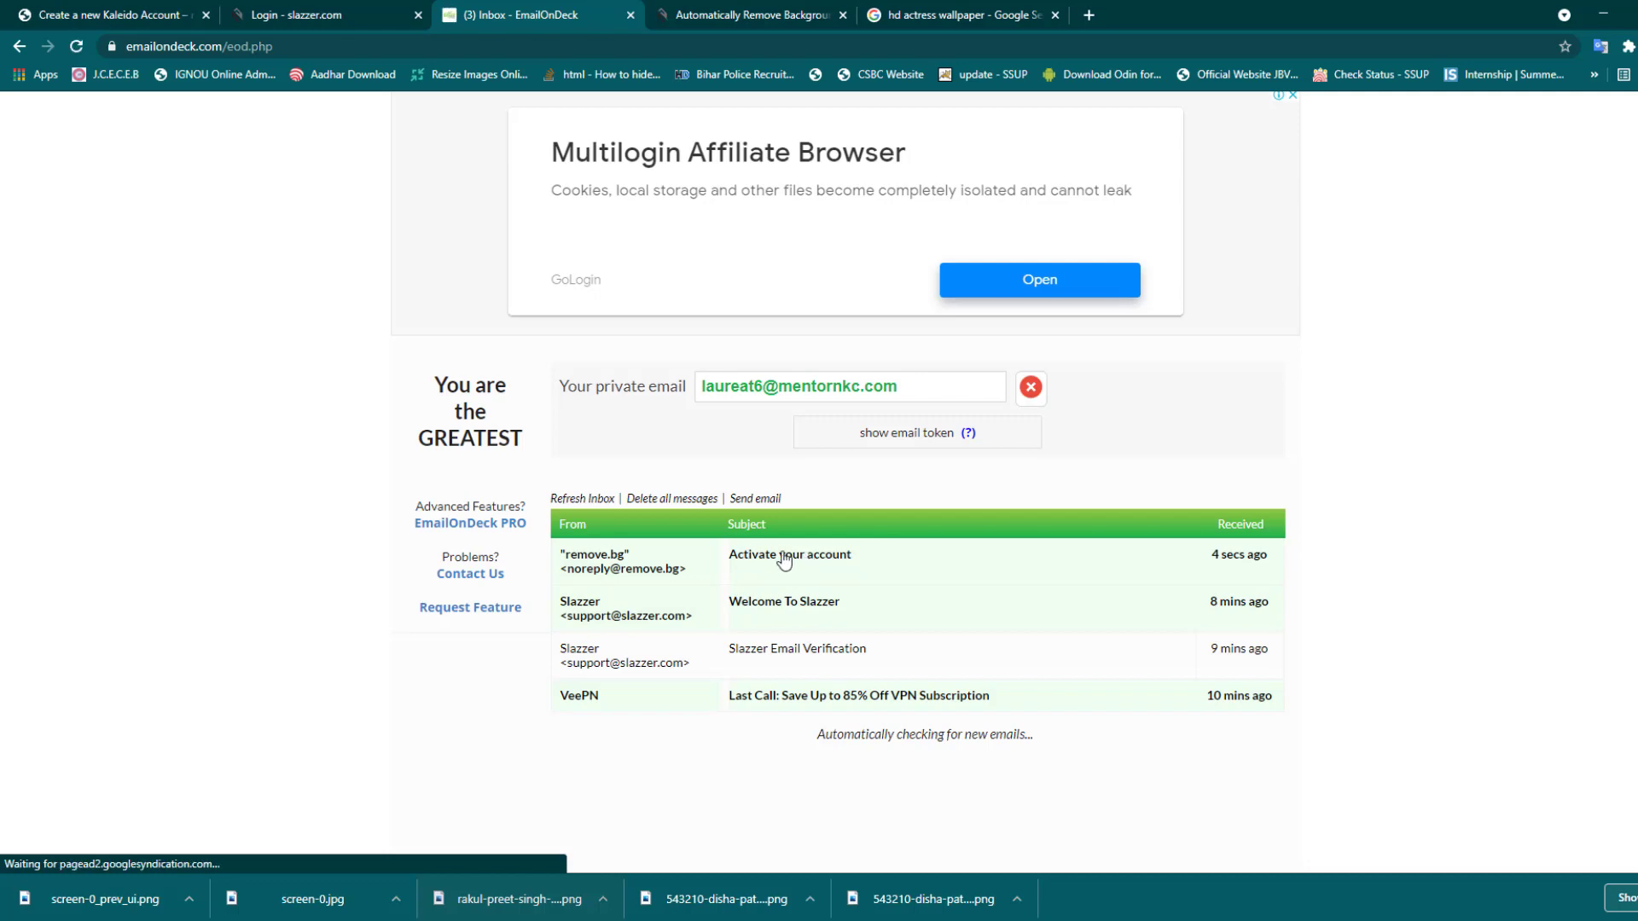
click(784, 561)
scroll(779, 559, down, 4)
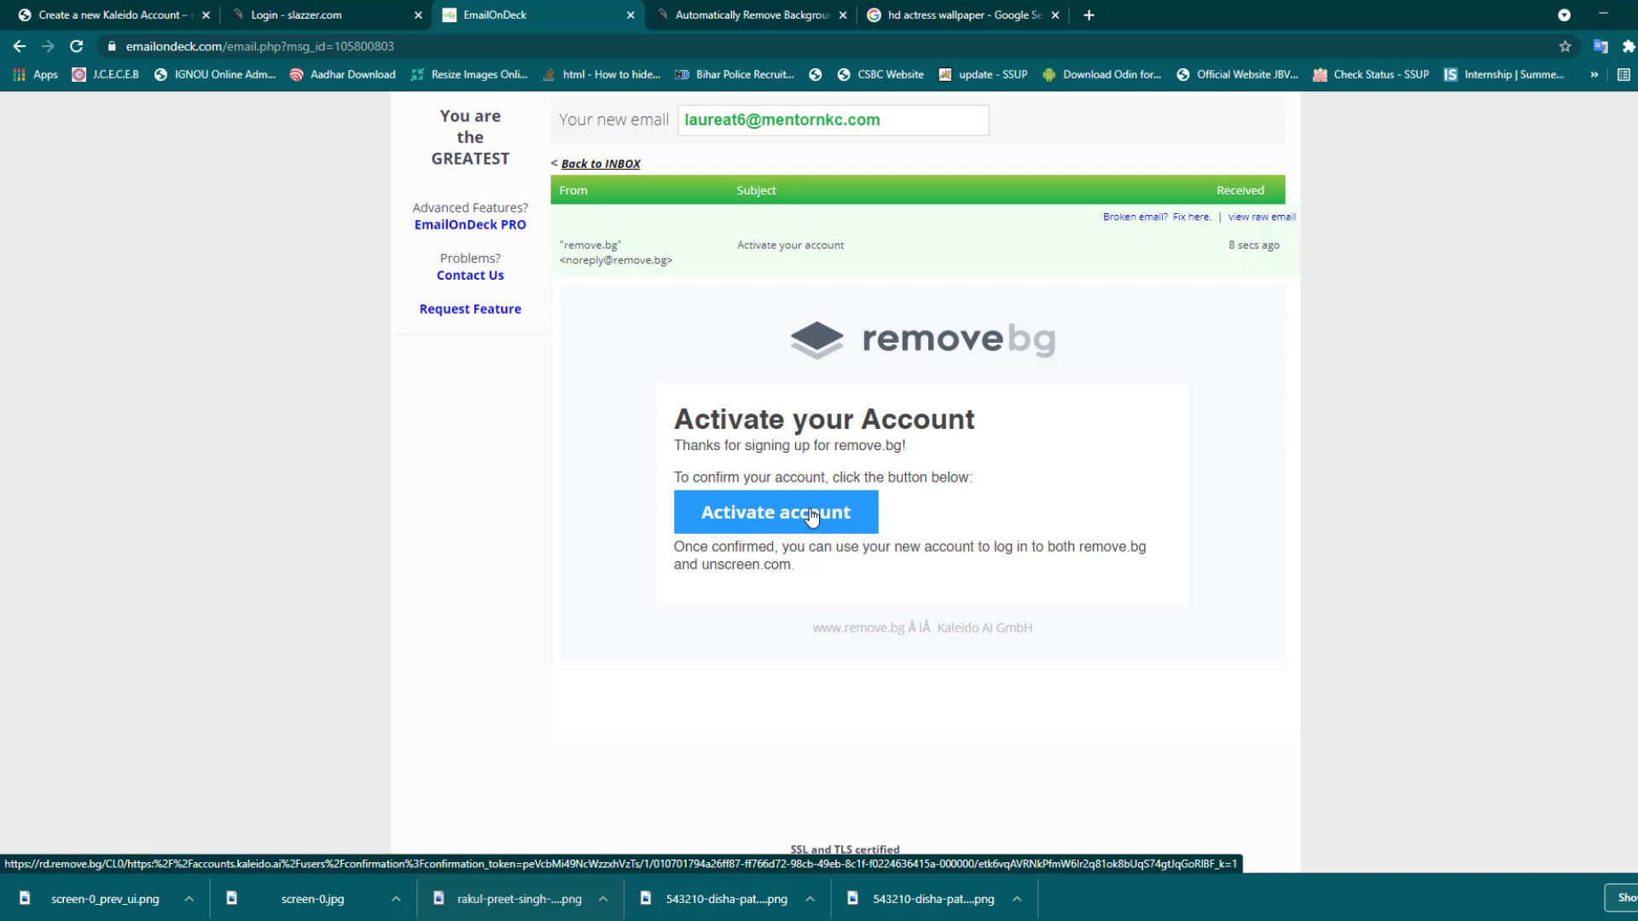
click(812, 517)
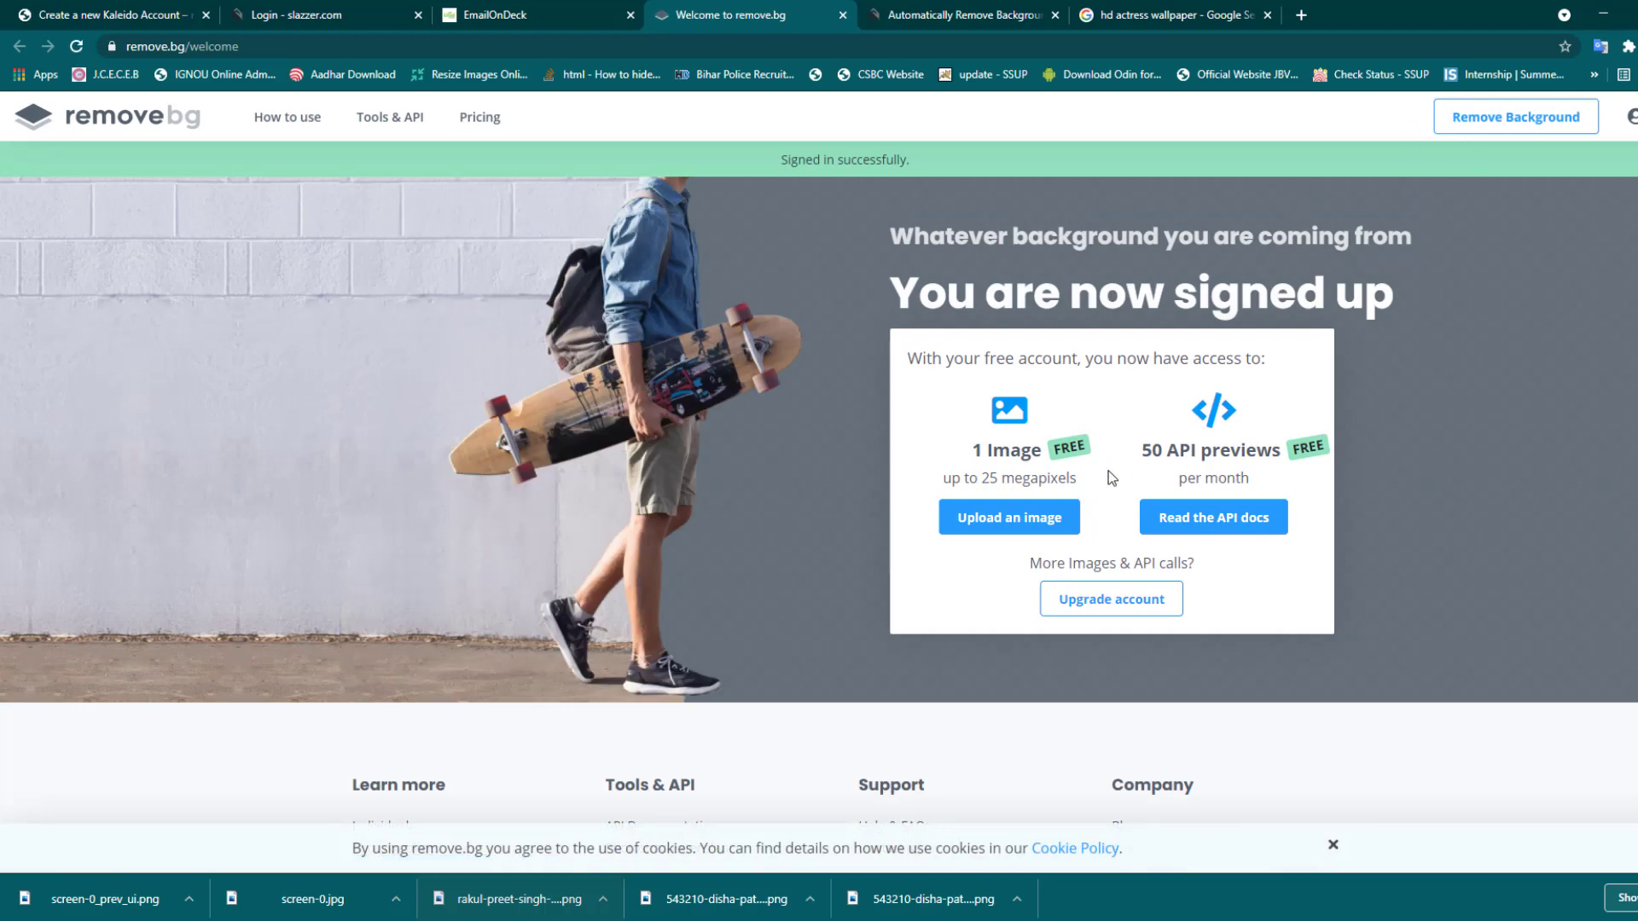
- Upload screen-0 to remove.bg and download its full 639 × 996 cutout for 1 credit
click(1013, 522)
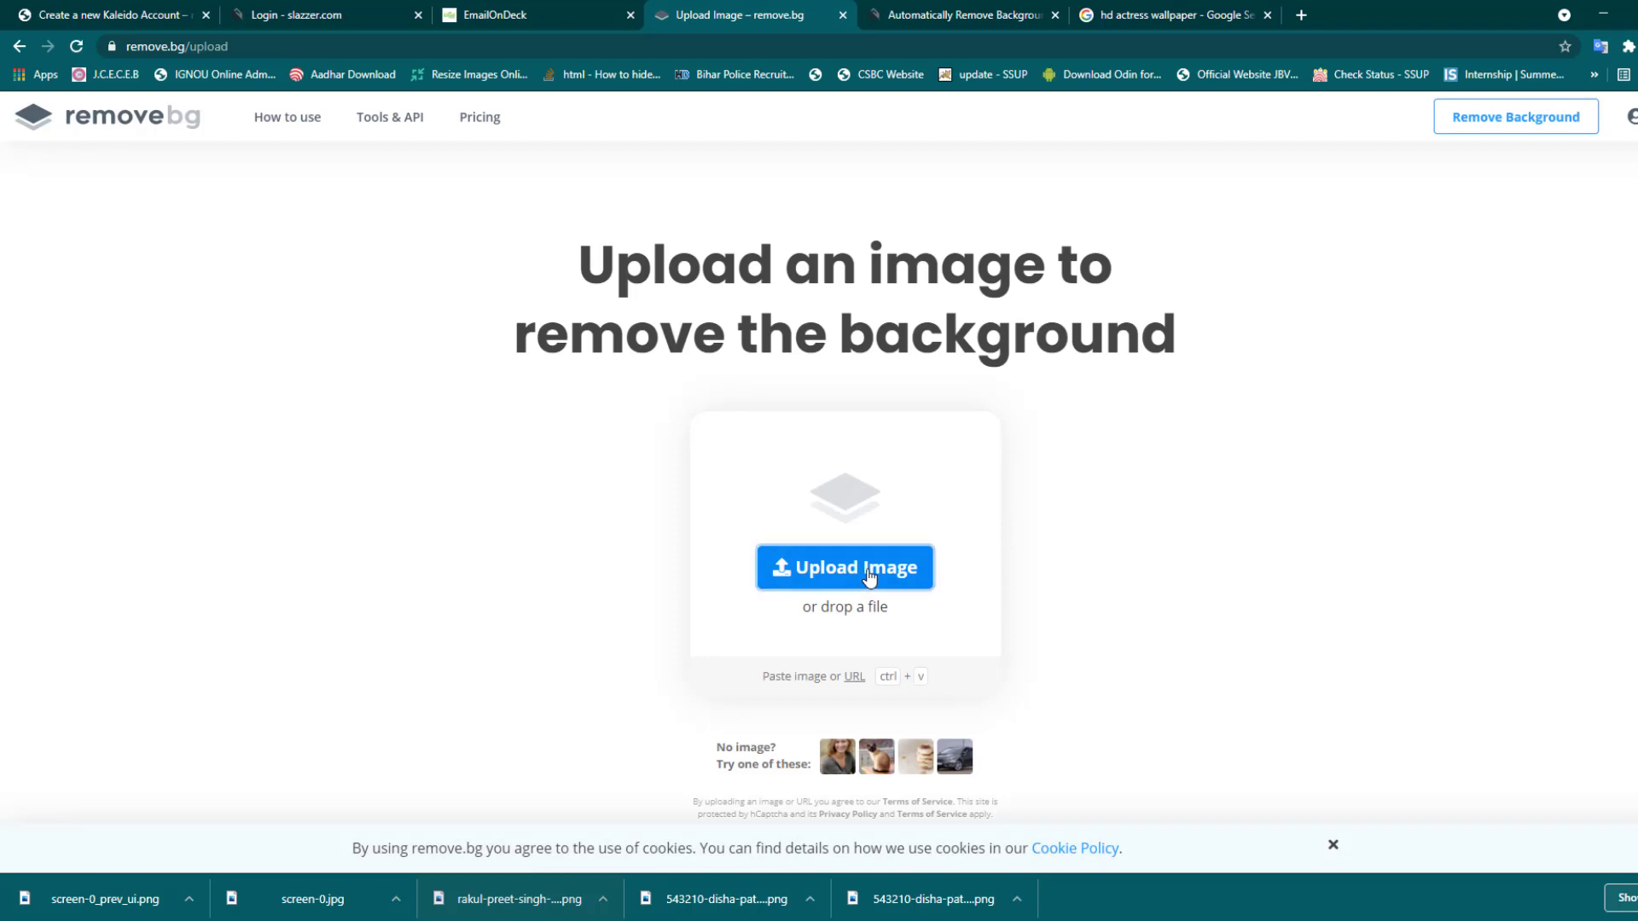
click(869, 574)
click(994, 362)
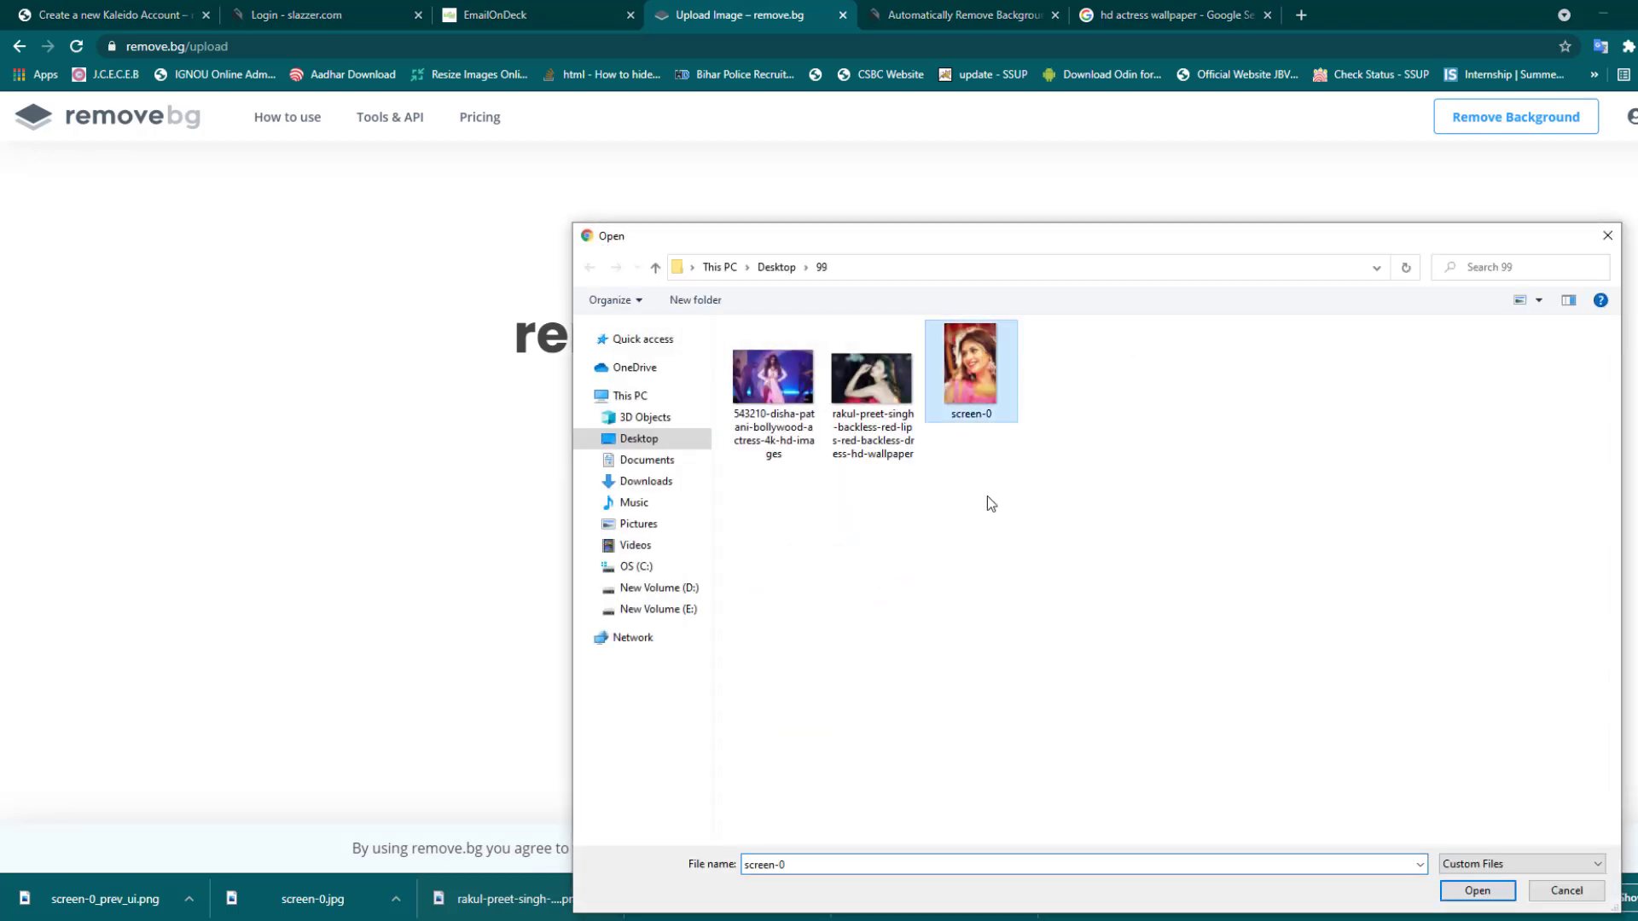
click(1485, 891)
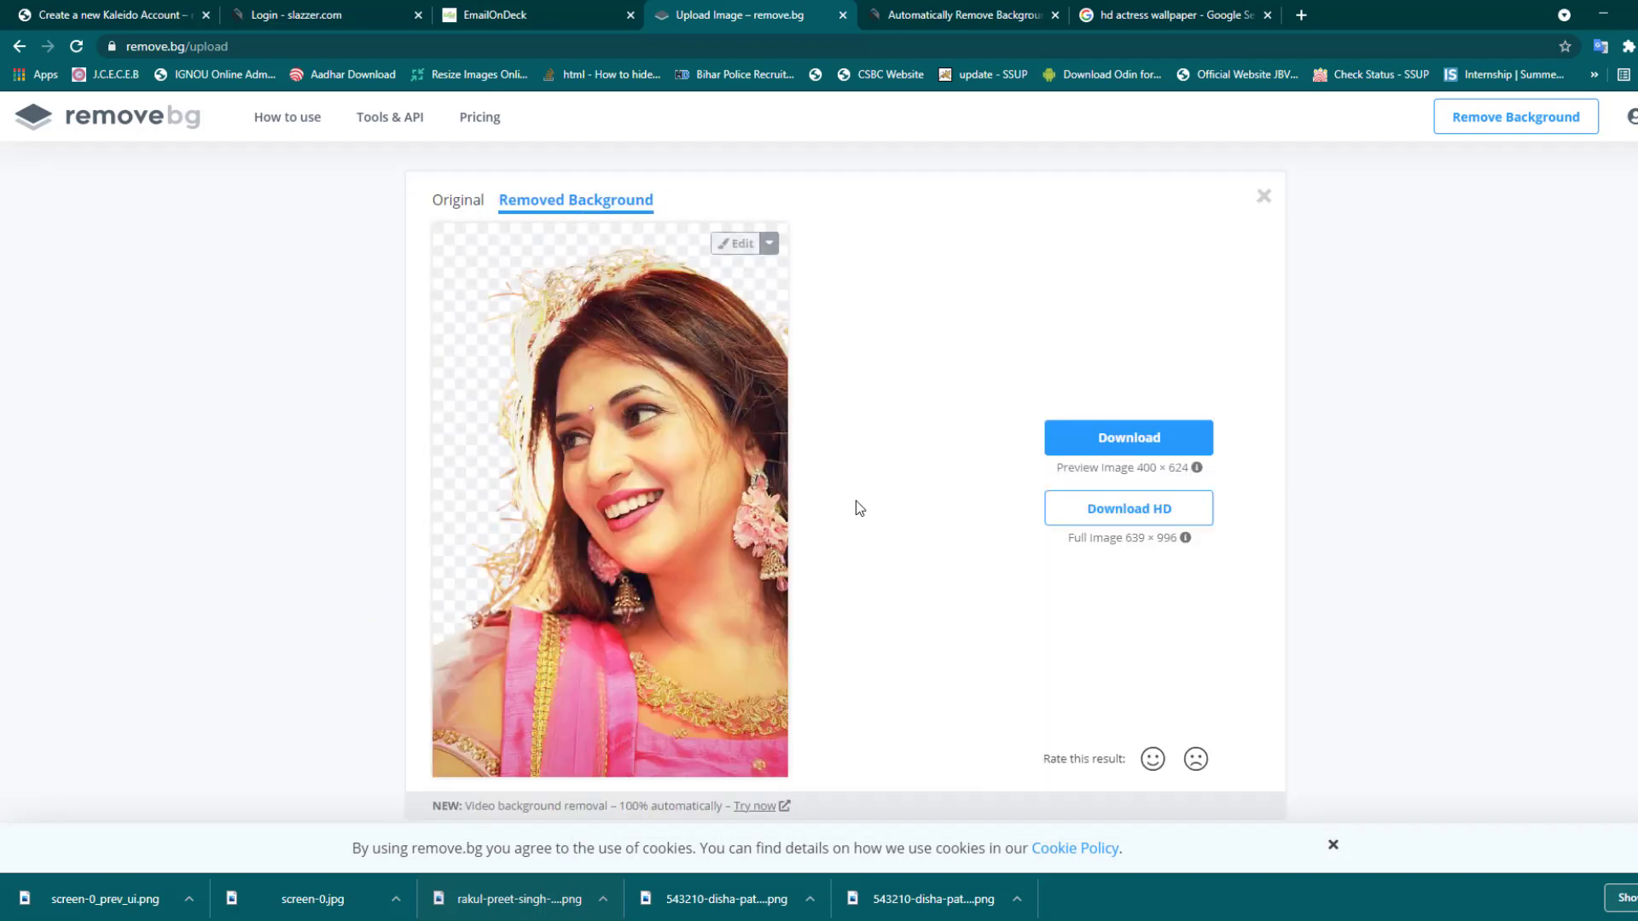
click(1171, 516)
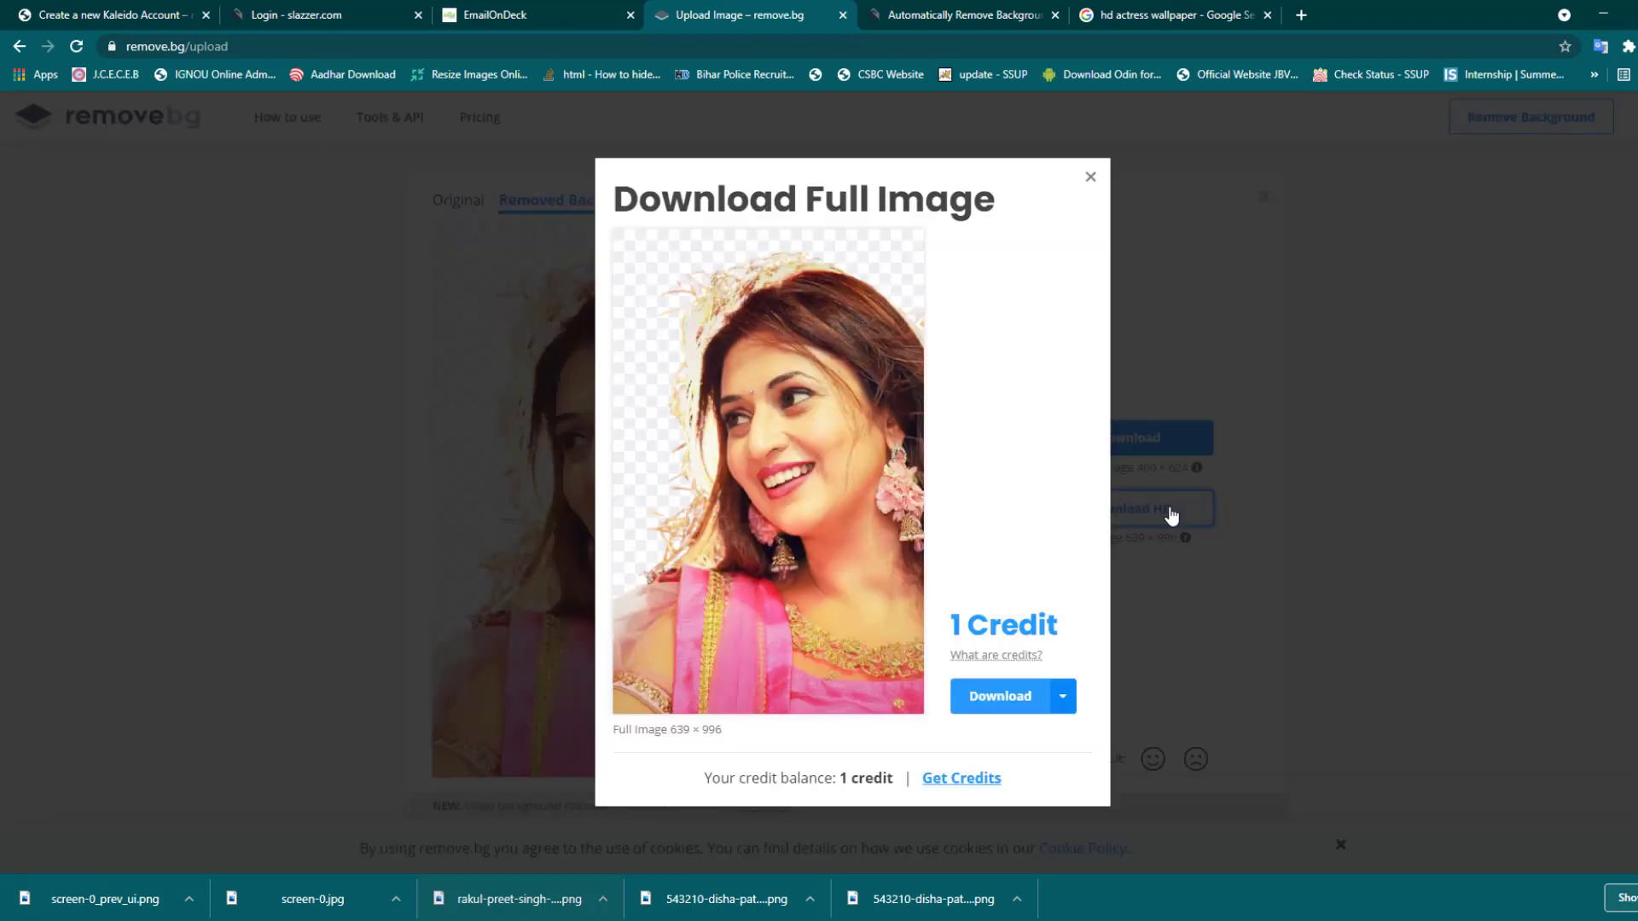
click(1010, 704)
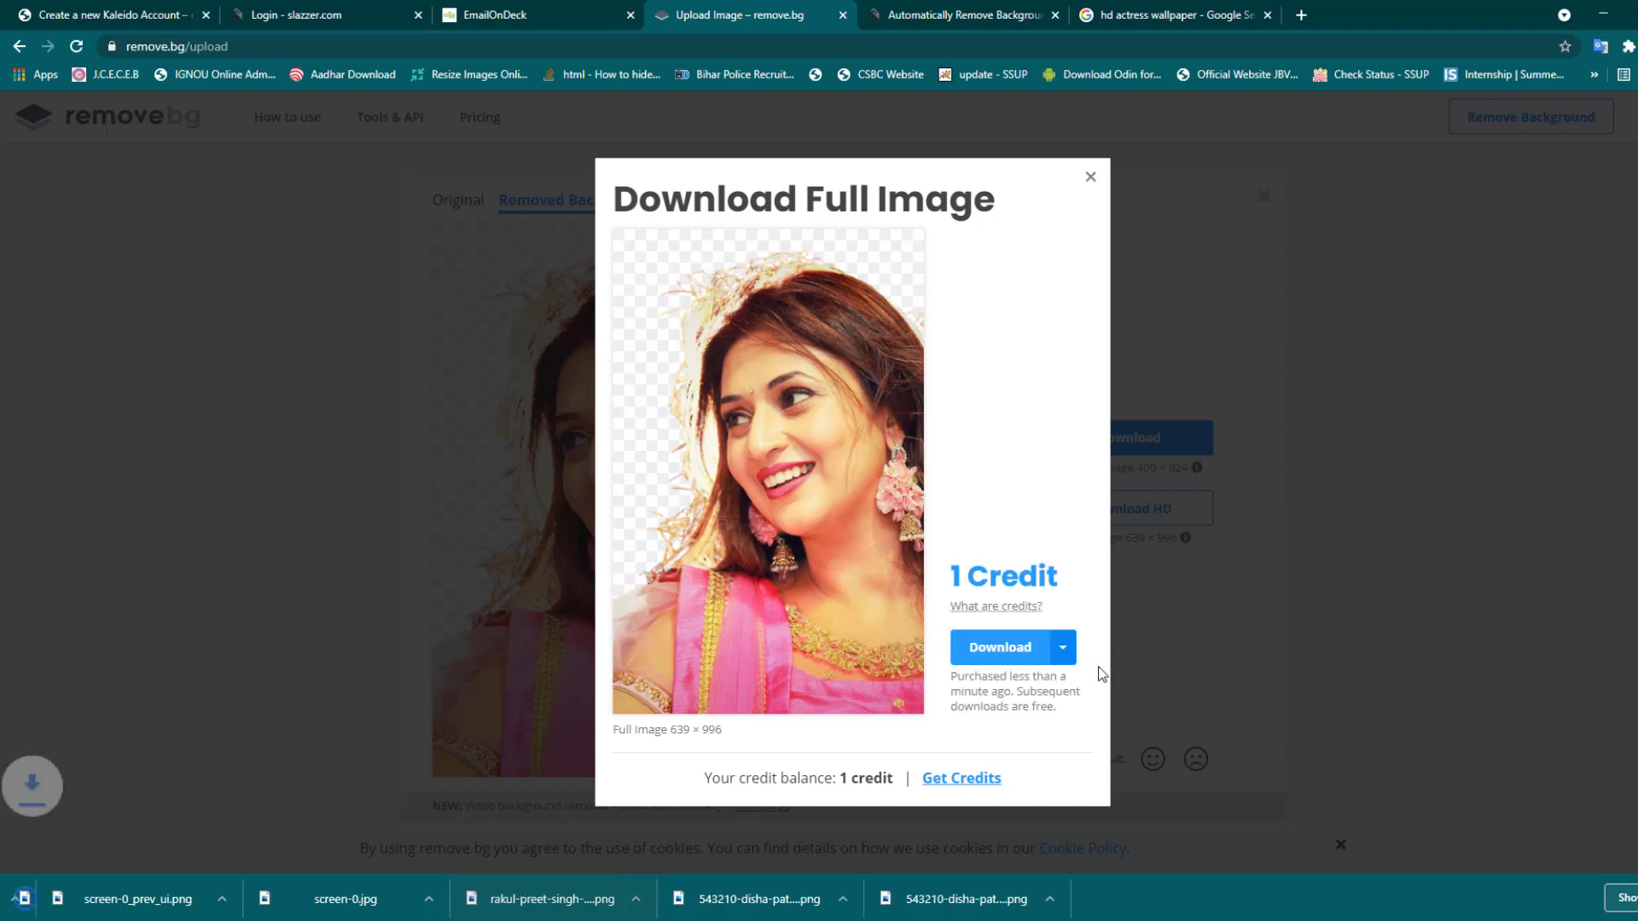
- Place screen-0-removebg.png on the Photoshop canvas, scaled to about 76%, on the right side
drag(101, 904, 692, 874)
drag(695, 367, 693, 431)
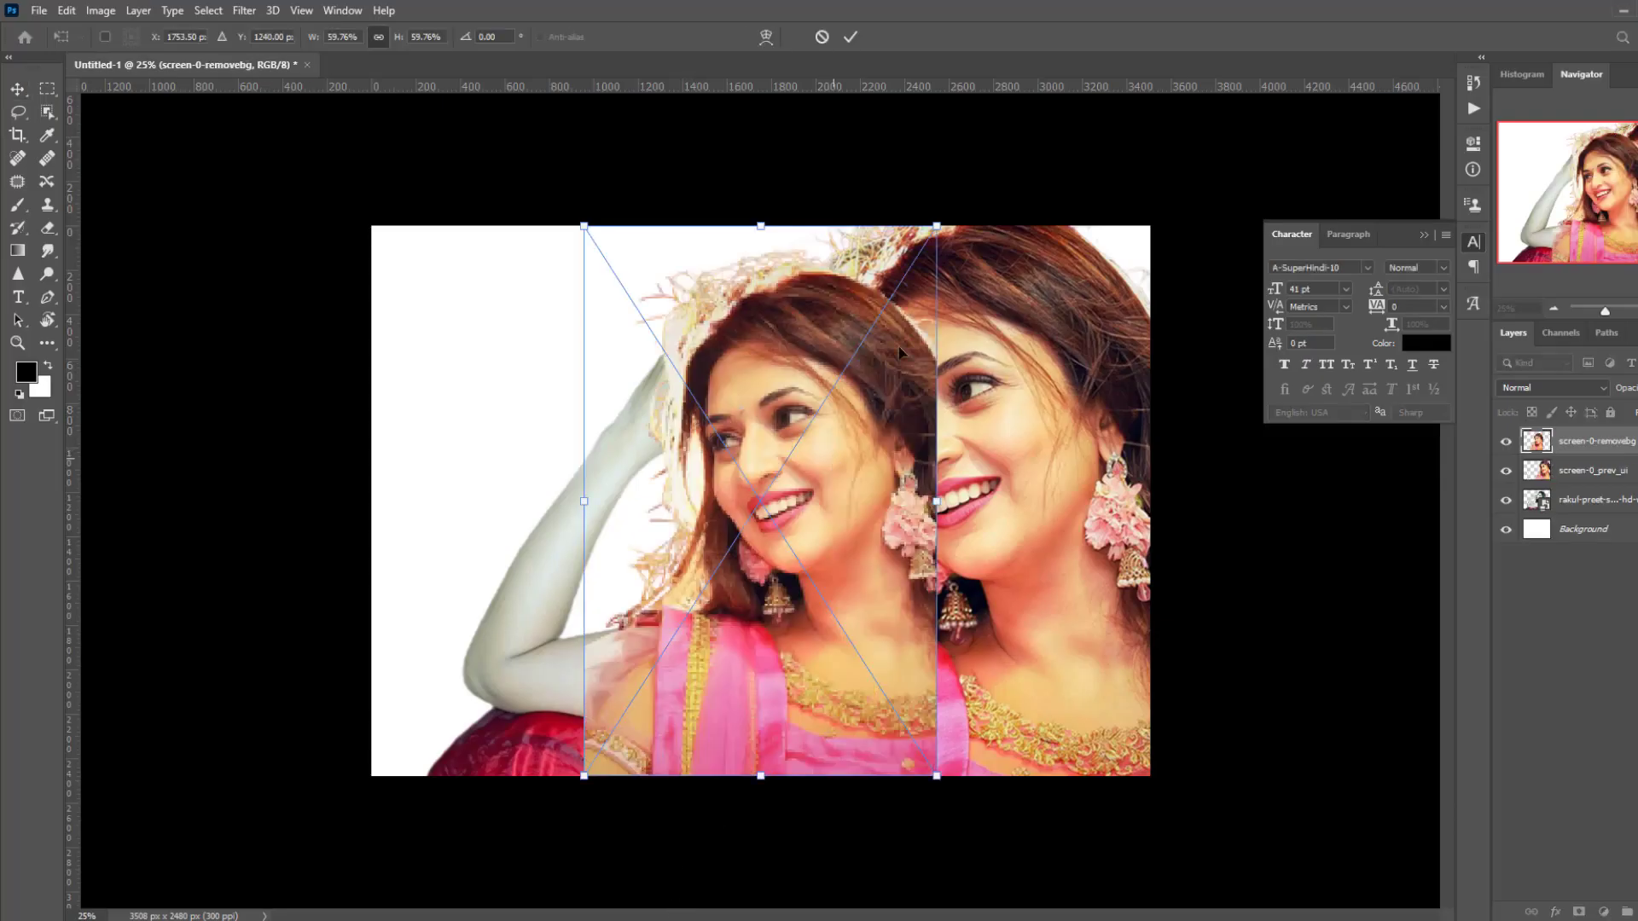
drag(937, 226, 984, 150)
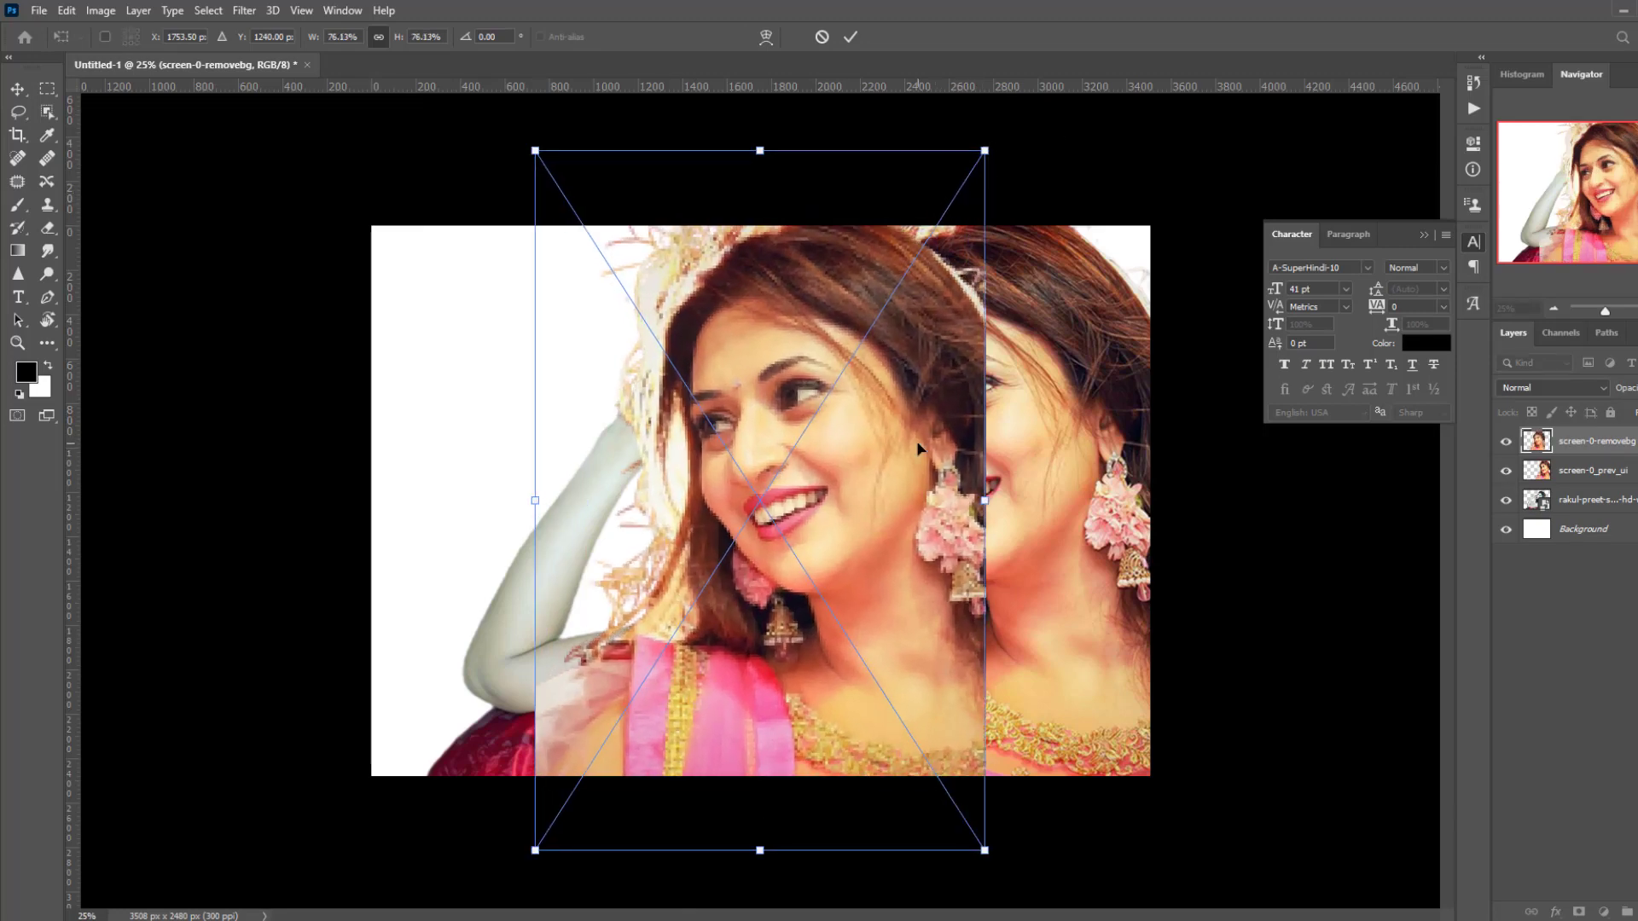
drag(919, 447, 671, 436)
key(Return)
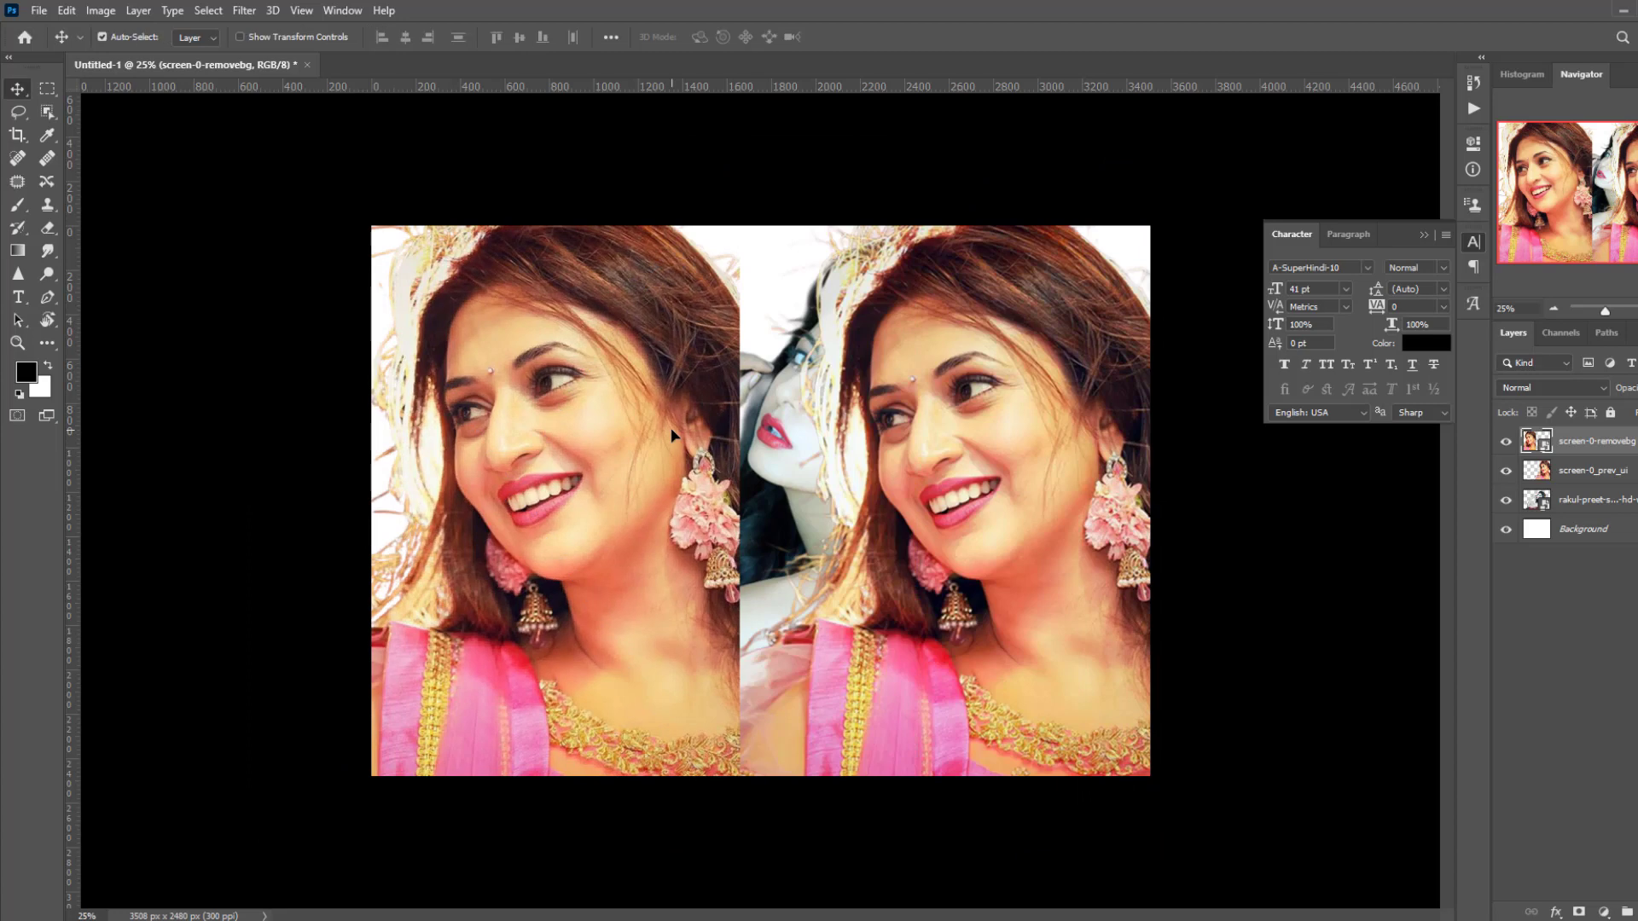
- Align the screen-0_prev_ui face with the remove.bg cutout and bring that layer to the front
key(ctrl+plus)
key(ctrl+plus)
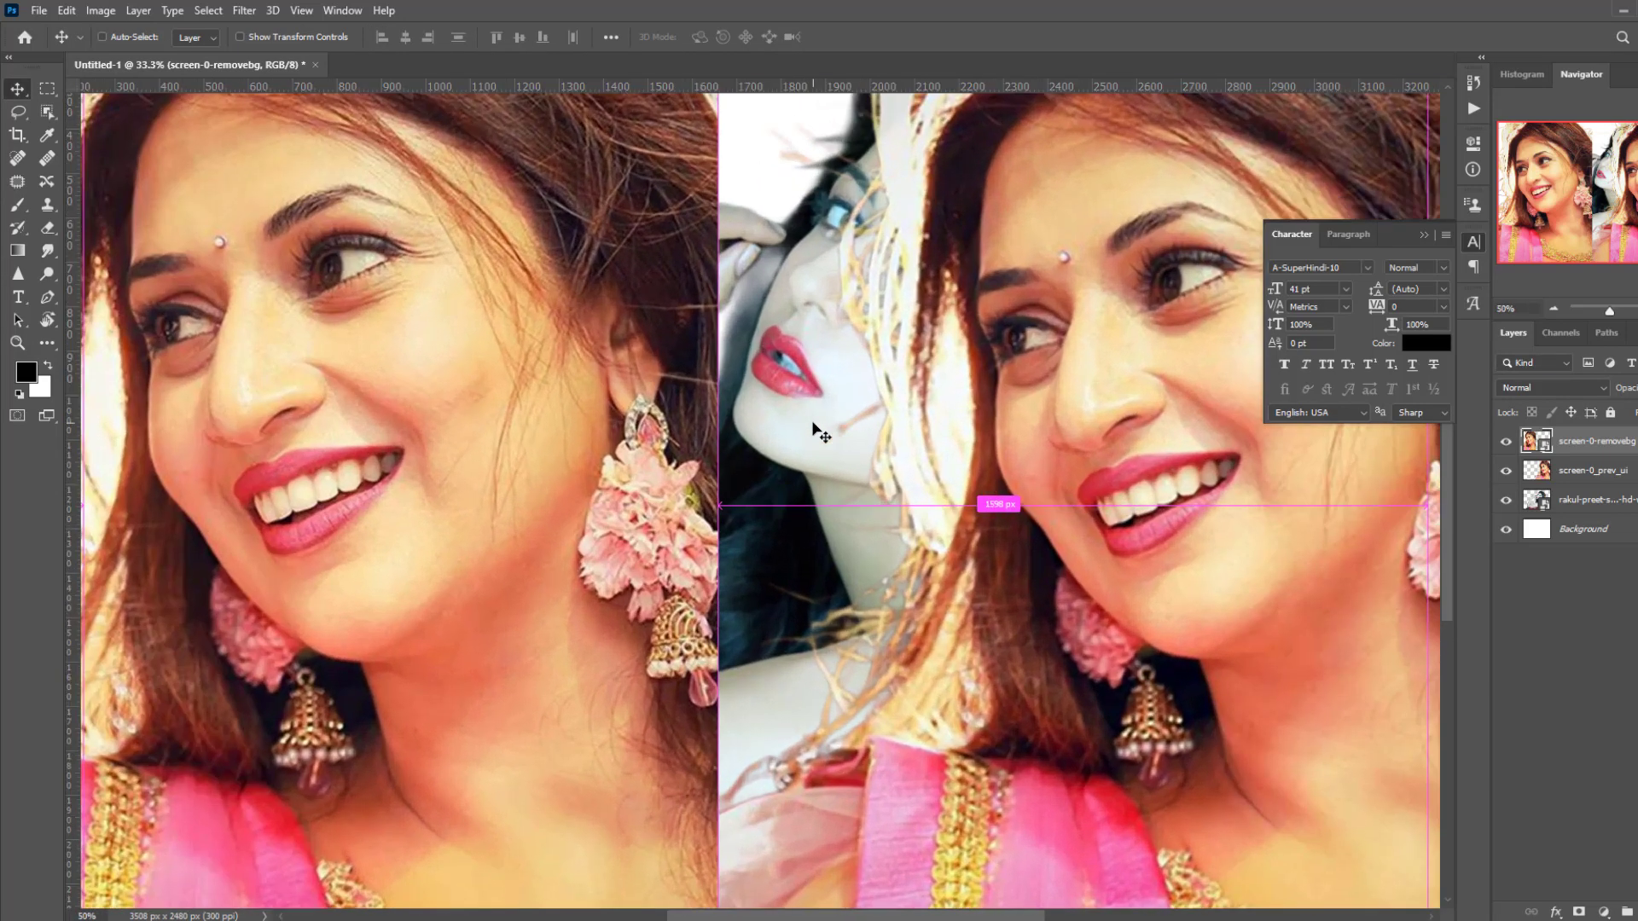
drag(730, 463, 1059, 482)
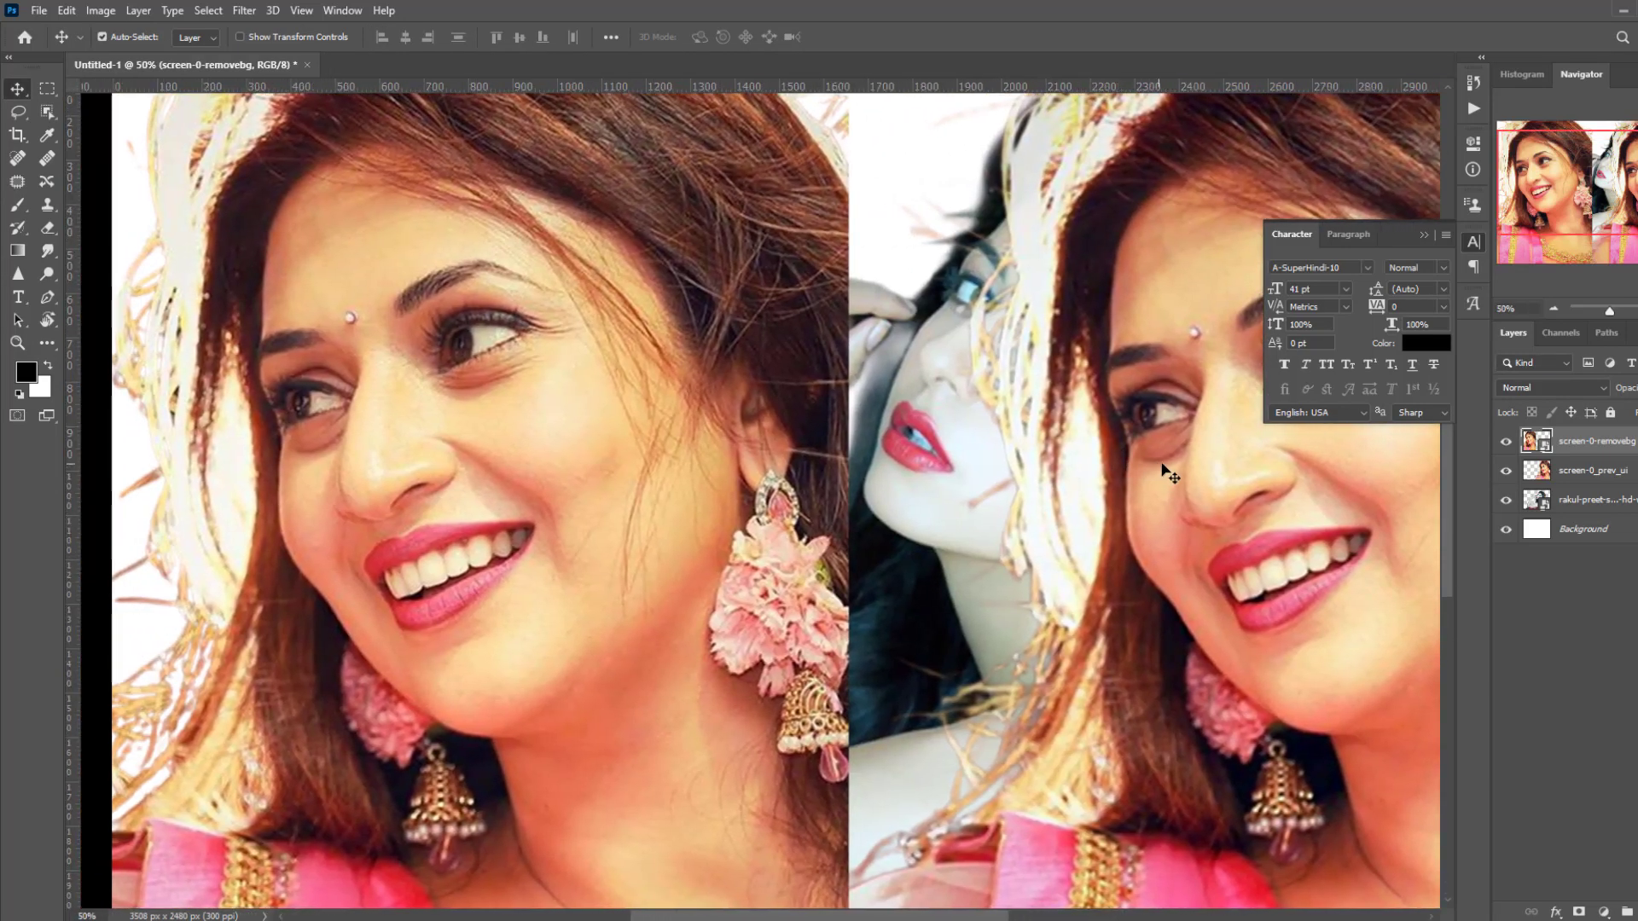
drag(1158, 469, 841, 409)
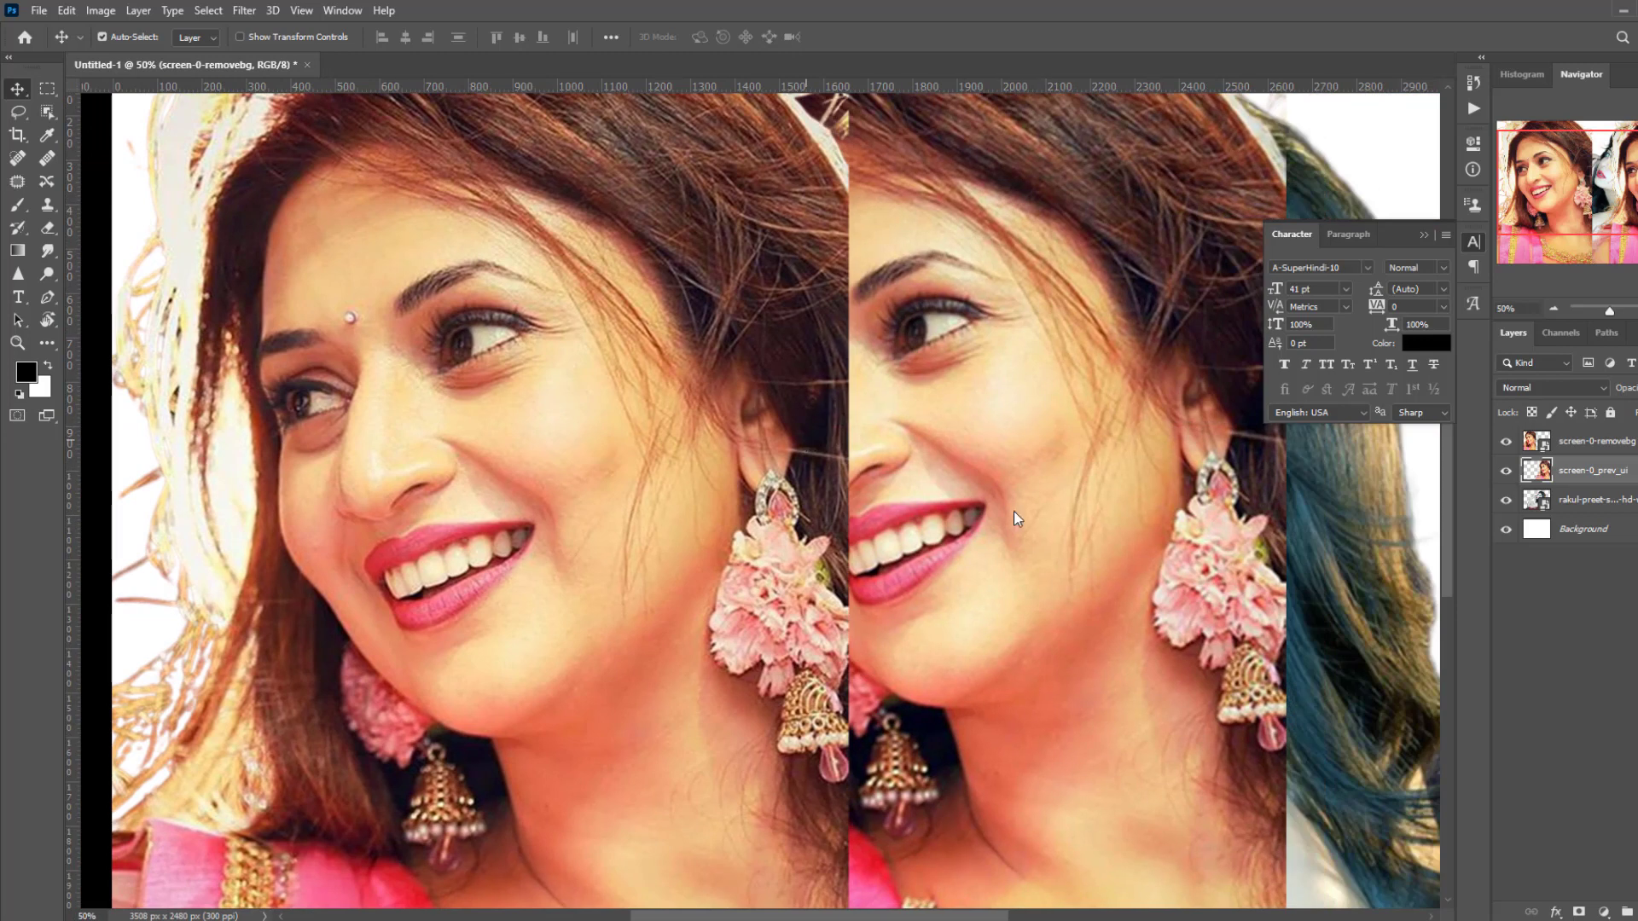
drag(1013, 515, 1010, 505)
key(ctrl+bracketright)
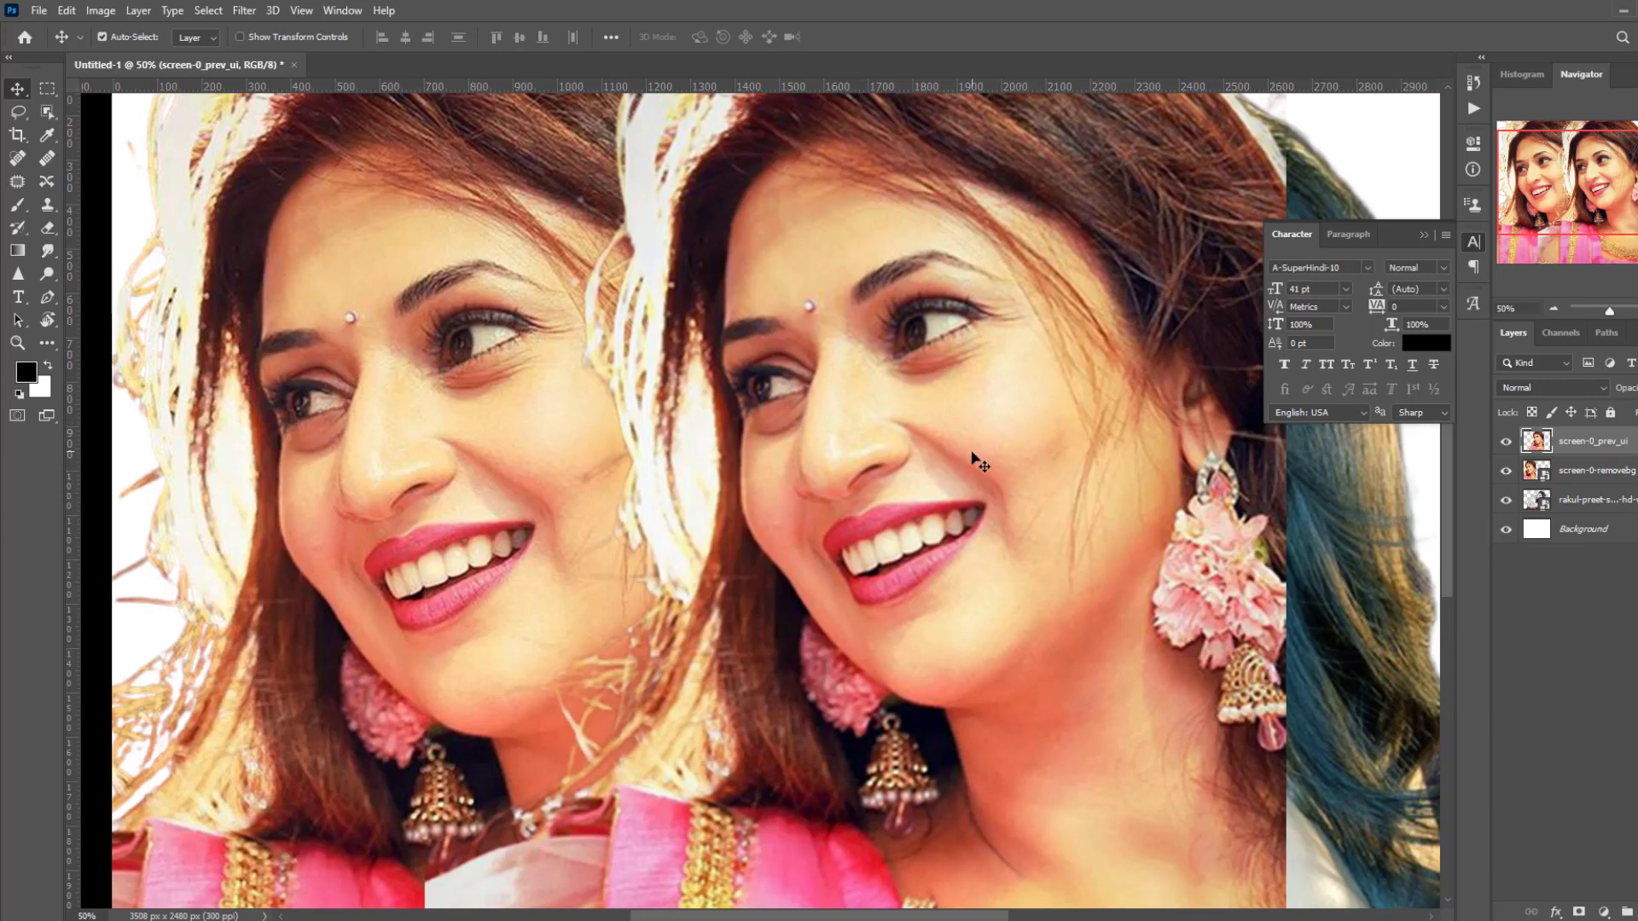
drag(972, 452, 1042, 454)
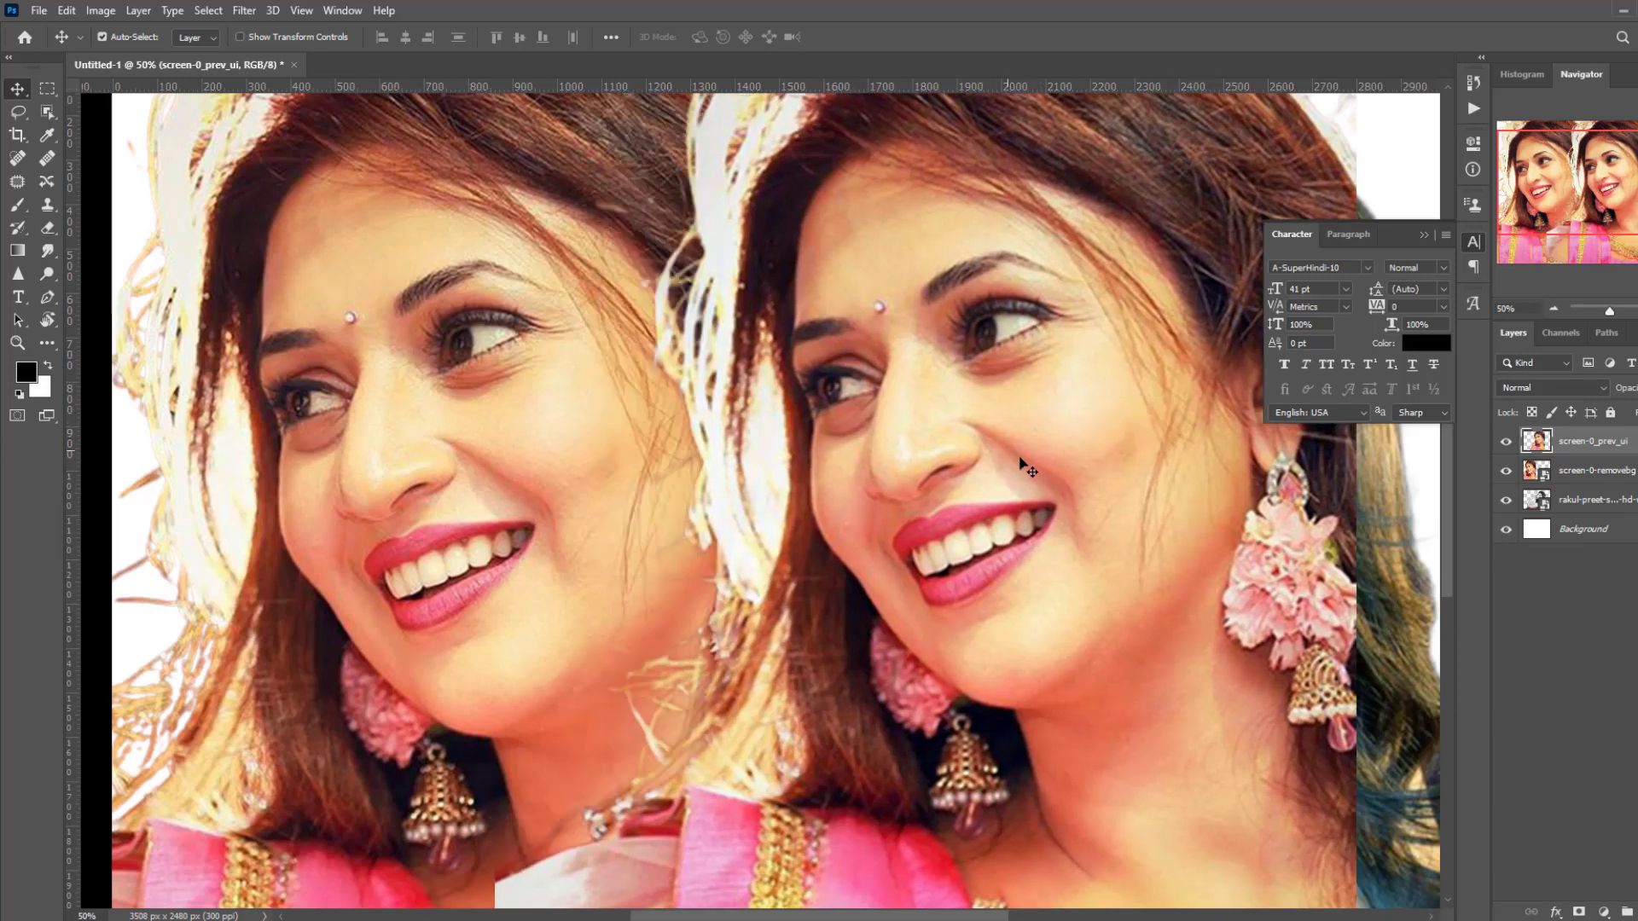
scroll(1032, 461, down, 3)
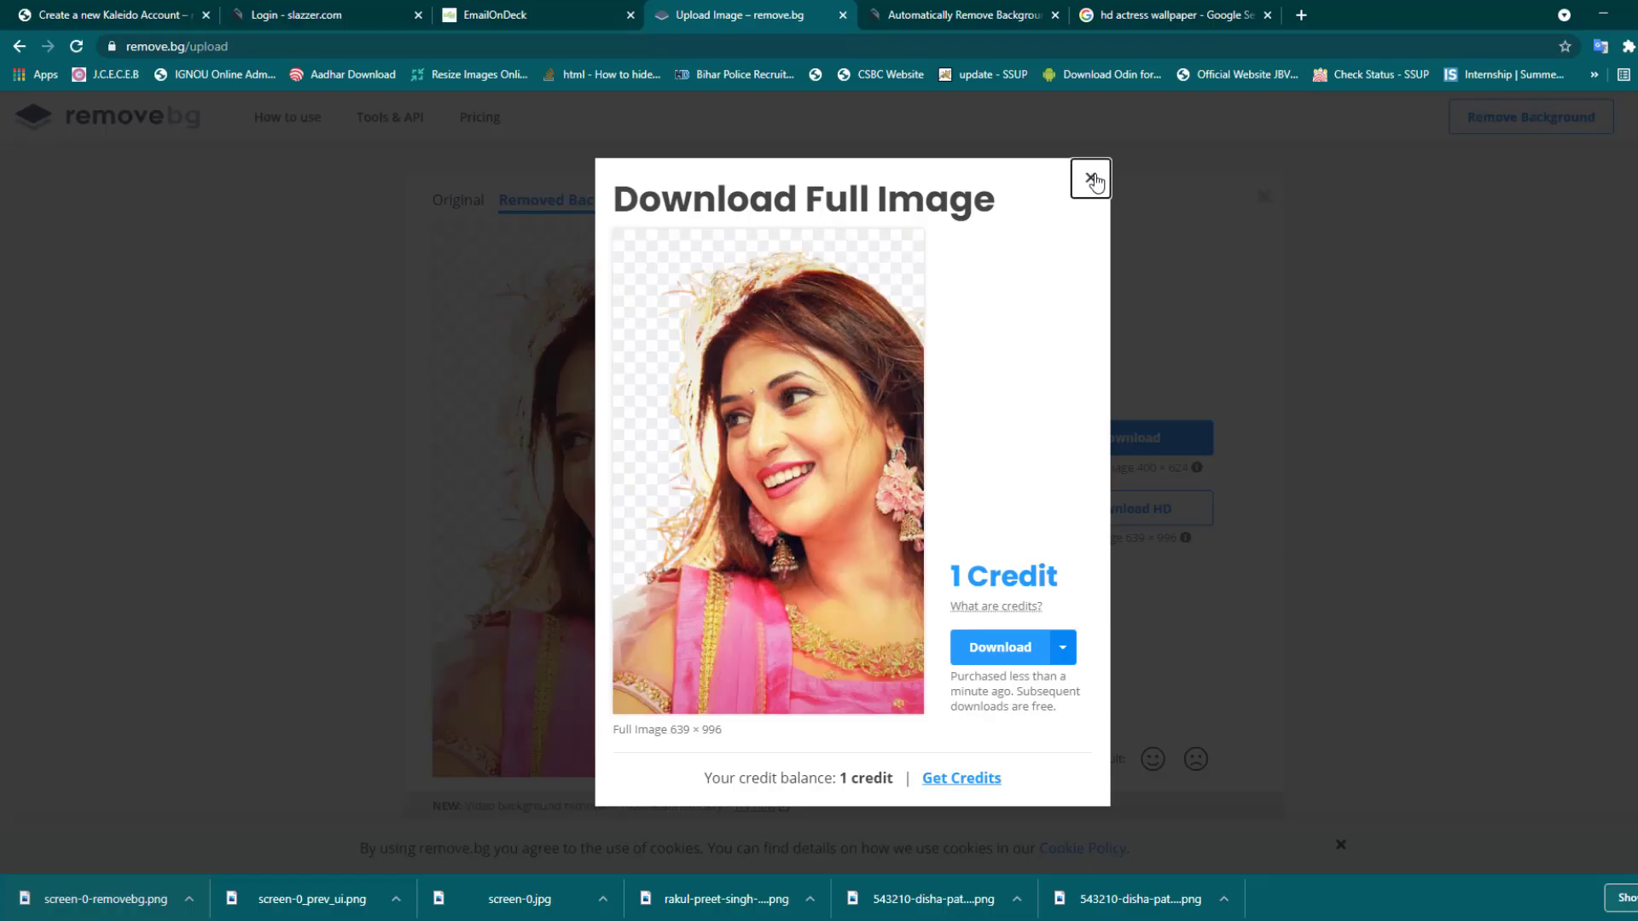
- Dismiss the Download Full Image modal and return to Slazzer's 400 × 624 woman-in-pink cutout
click(1088, 174)
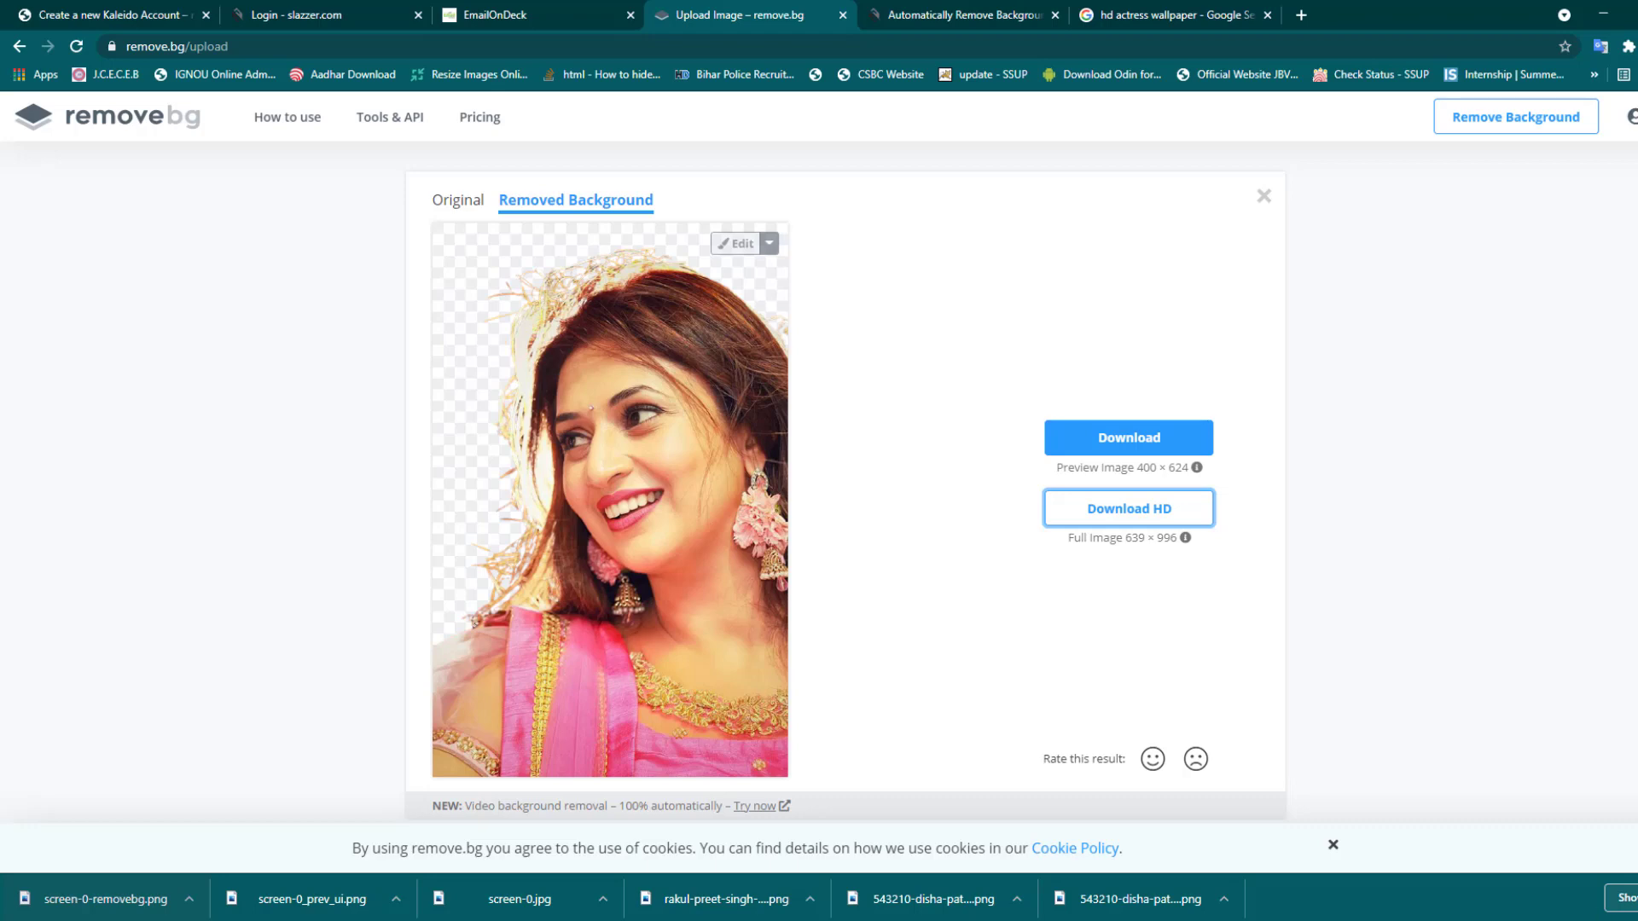
key(ctrl+Tab)
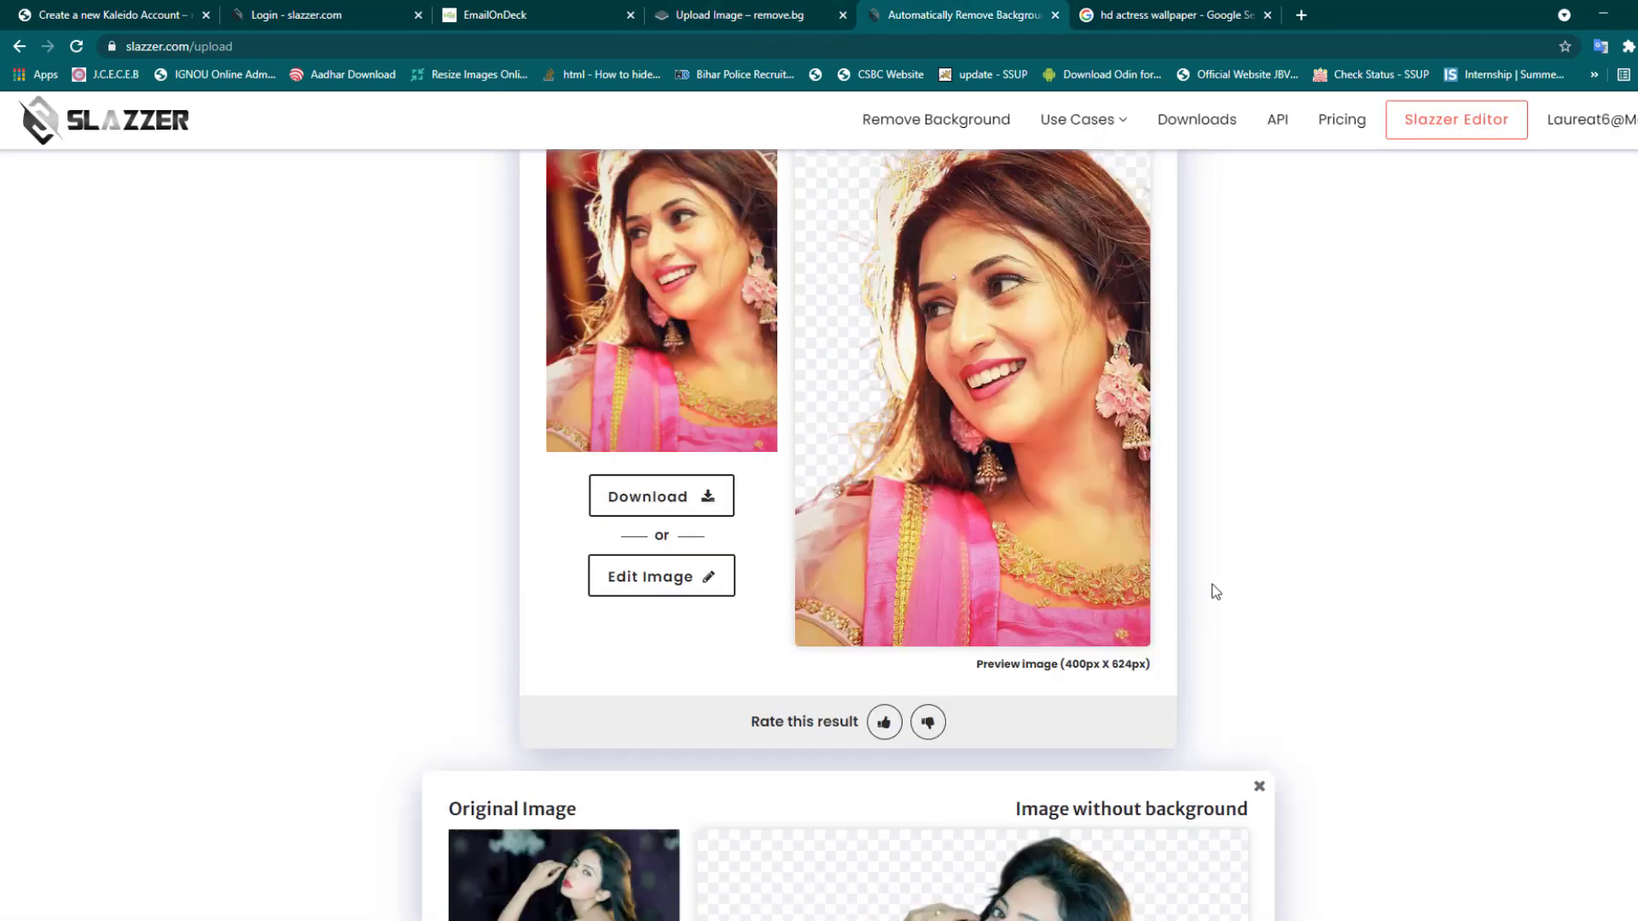